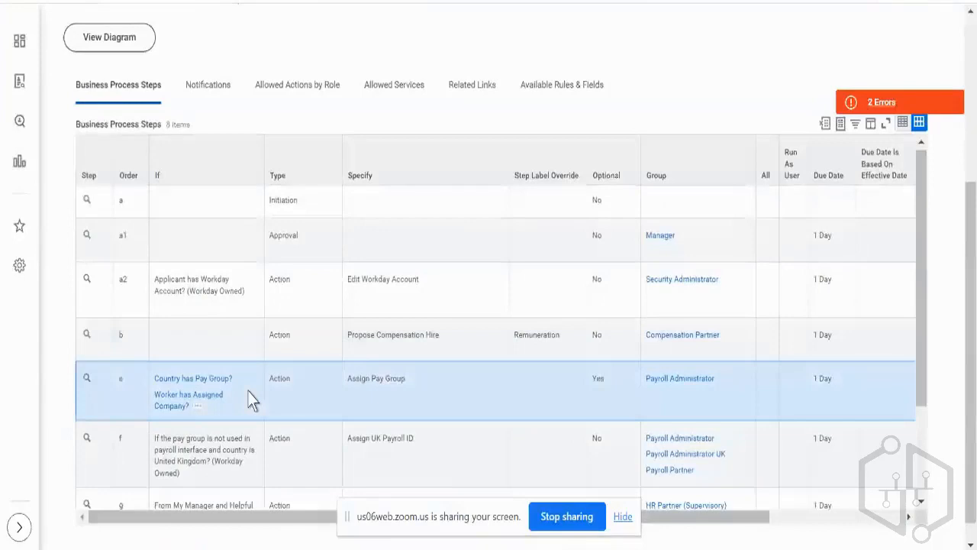
Examine the Assign Pay Group step of the Hire (Simplified) process and its two conditions on country pay group and assigned company.
triple_click(348, 378)
click(172, 385)
click(173, 382)
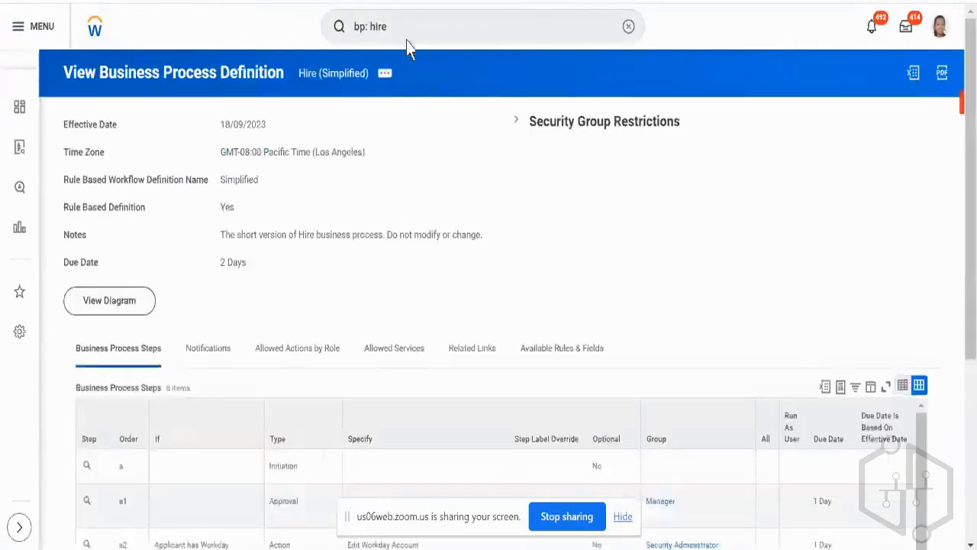
scroll(349, 233, down, 4)
click(256, 359)
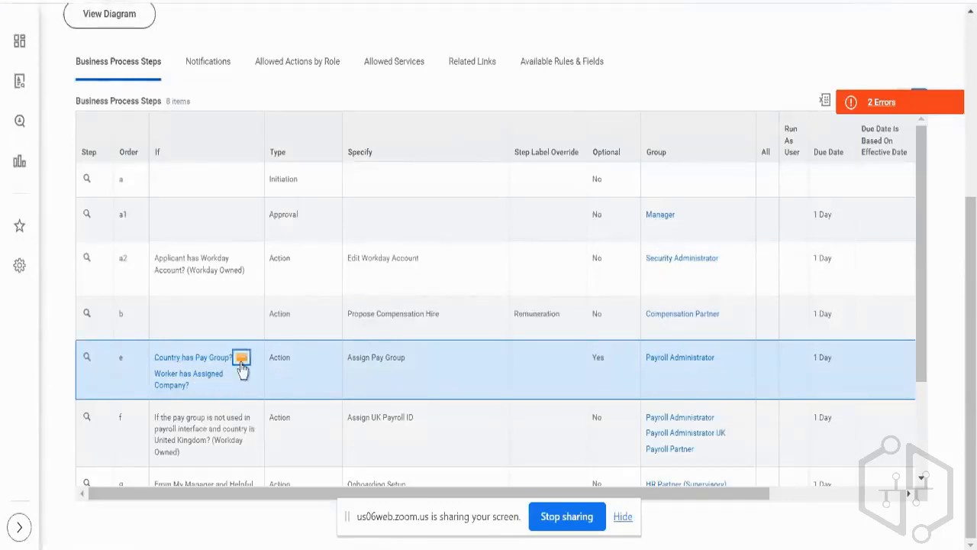
click(242, 358)
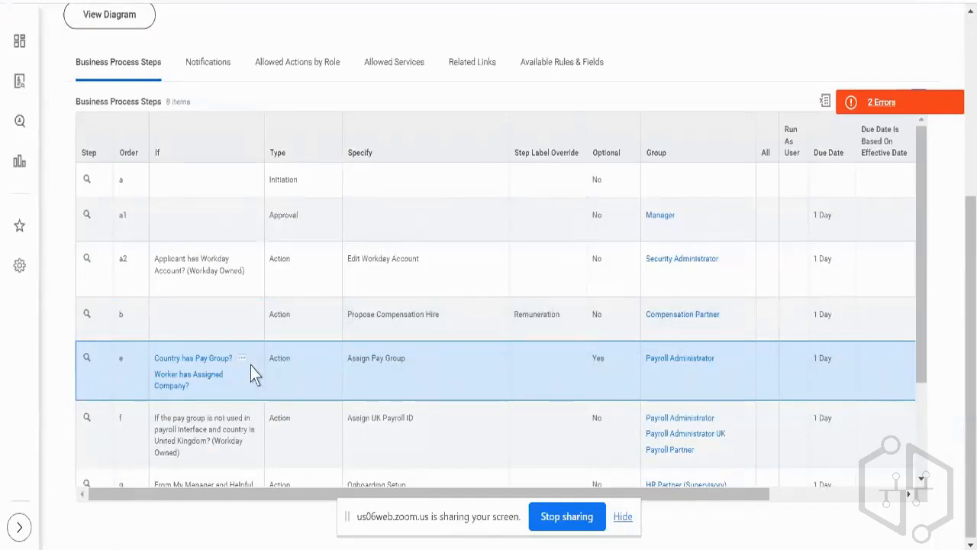
double_click(284, 358)
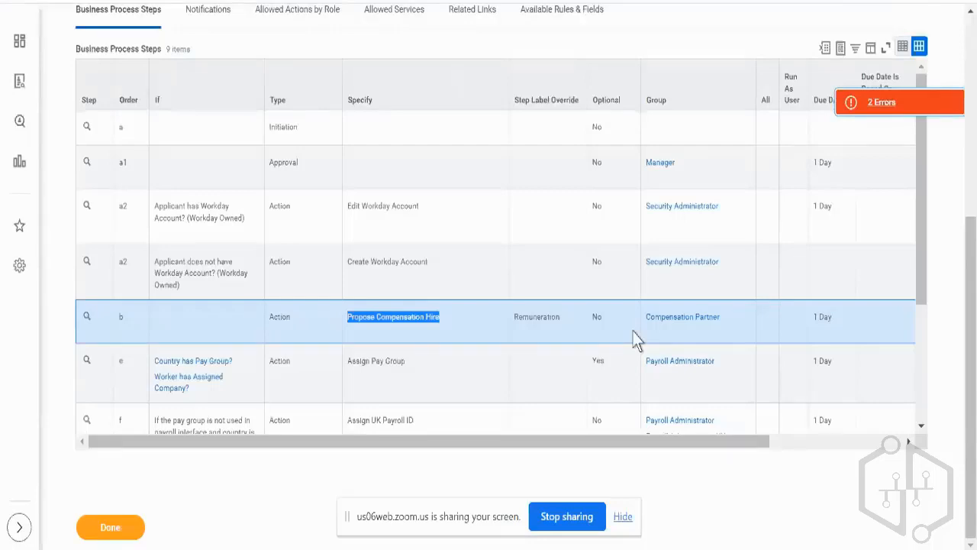
Compare the order values of the Edit Workday Account and Create Workday Account steps.
click(469, 273)
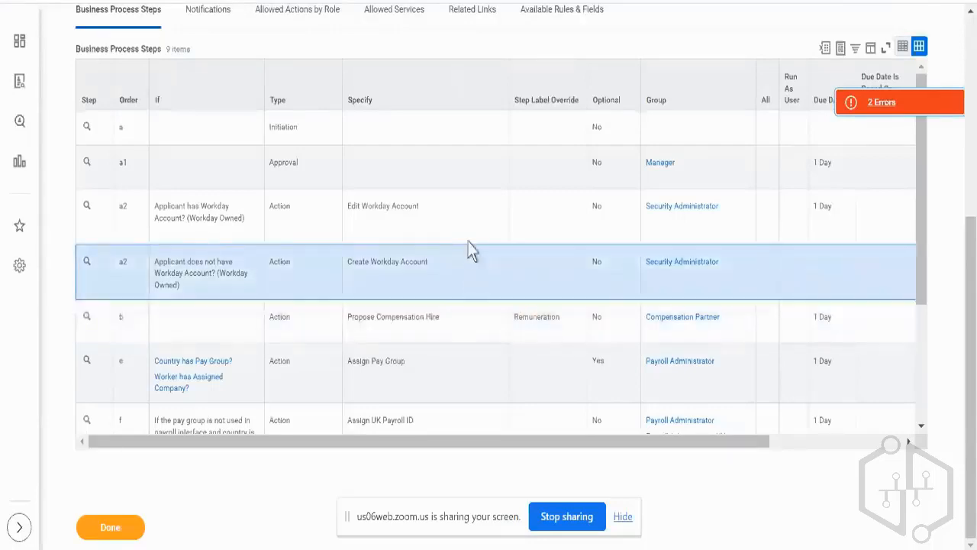
click(470, 221)
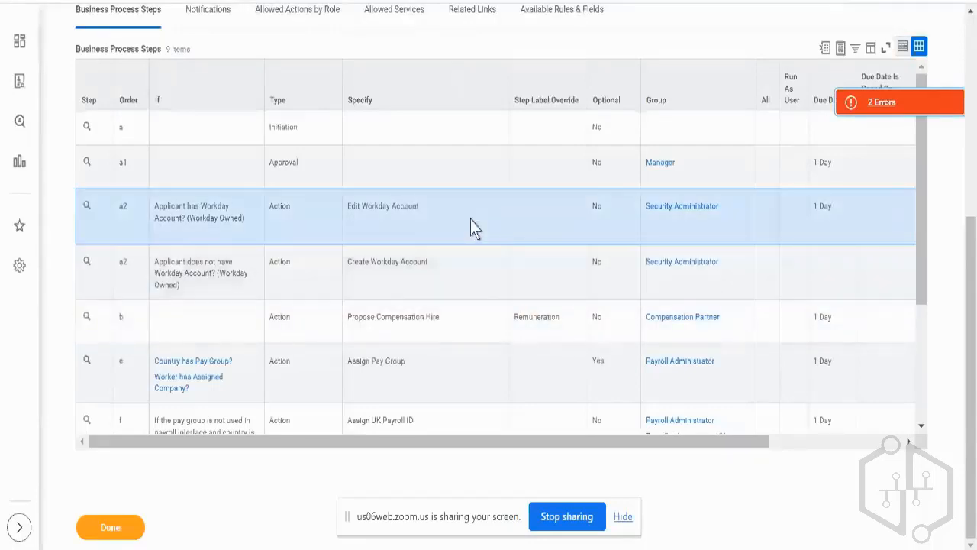
double_click(125, 206)
double_click(122, 261)
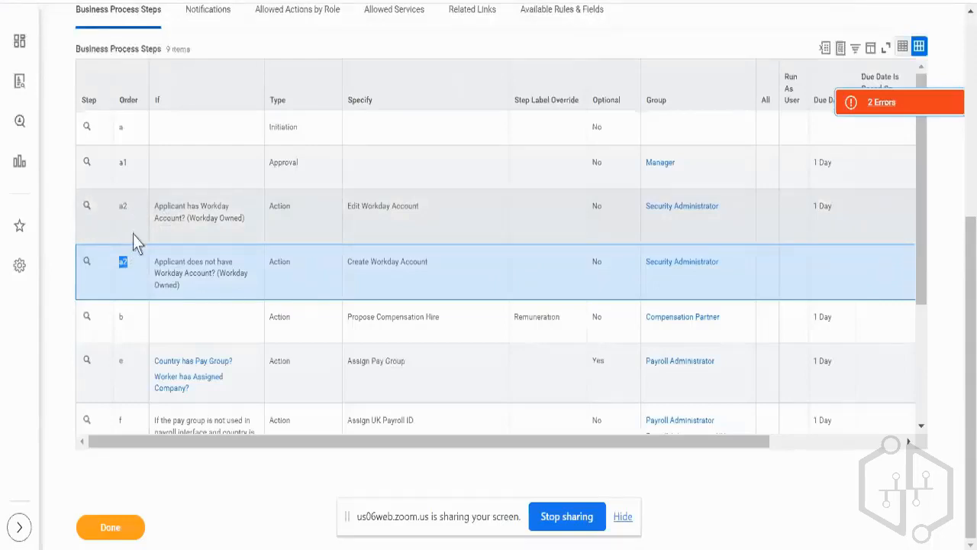
Open the Hire (Simplified) business process definition for editing with effective date 18/09/2023 and the Pacific time zone.
scroll(133, 235, up, 1)
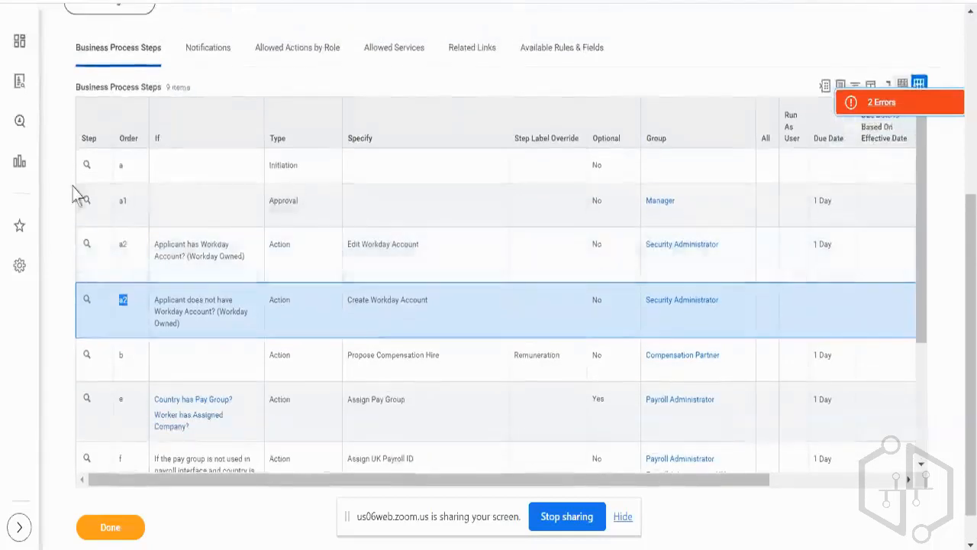
scroll(467, 119, up, 3)
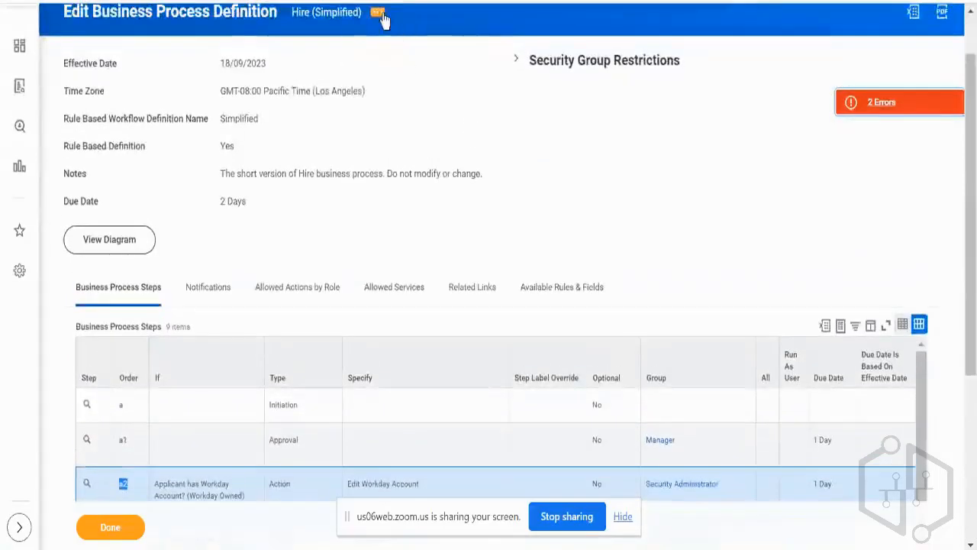
click(380, 14)
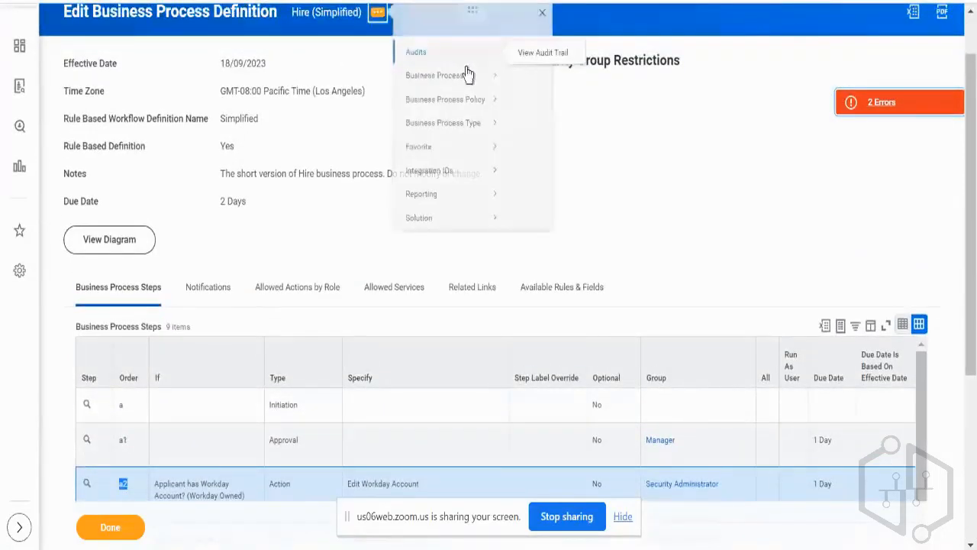
mouse_move(470, 90)
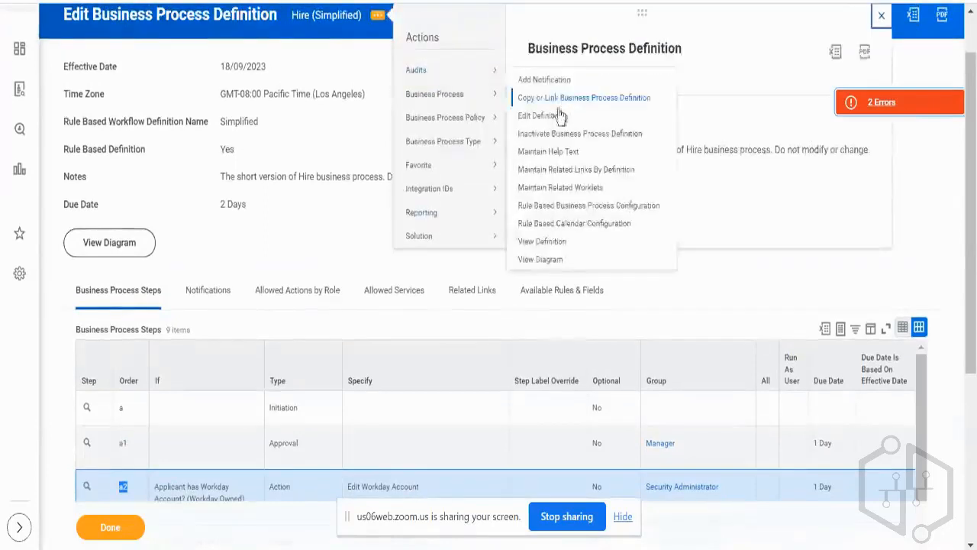
click(555, 116)
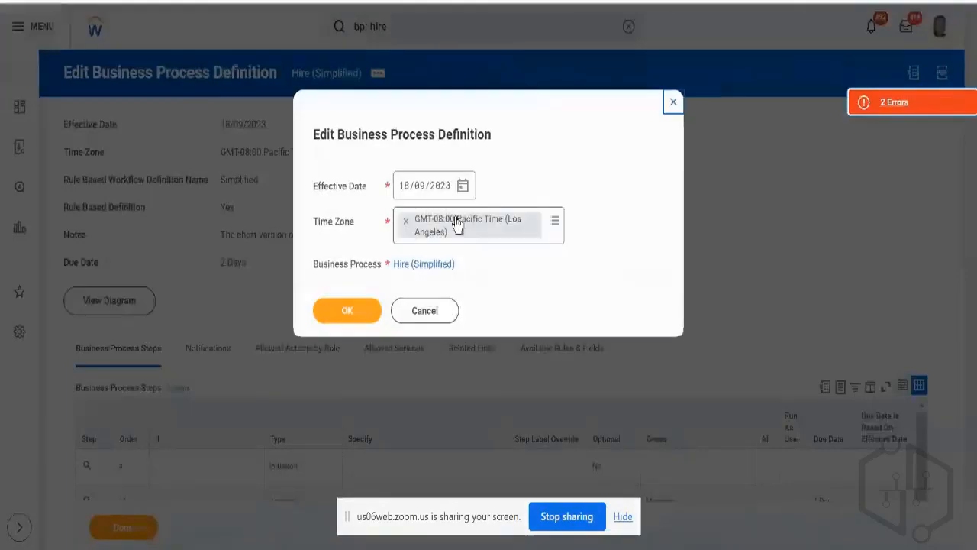
click(349, 318)
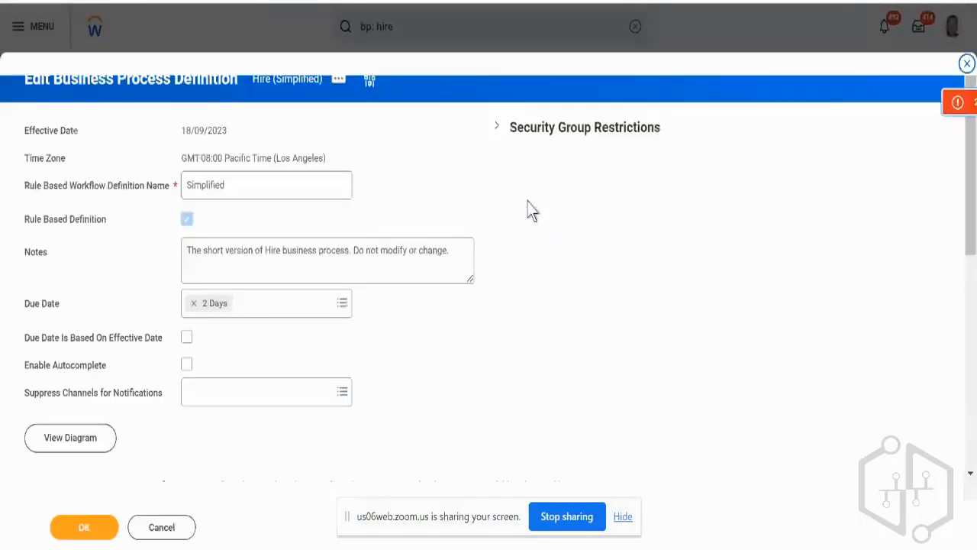
Add a new business process step with order b and type Action.
scroll(516, 199, down, 6)
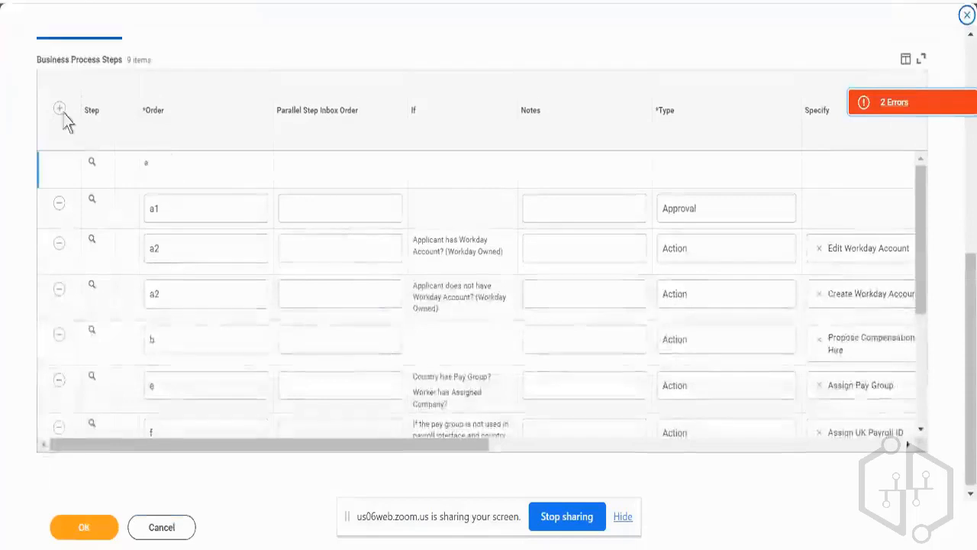
click(62, 111)
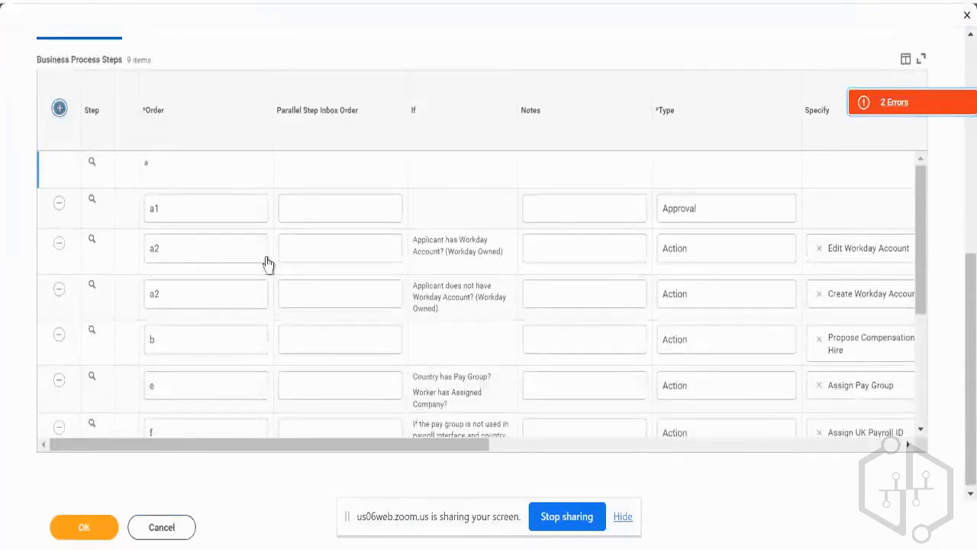
click(213, 174)
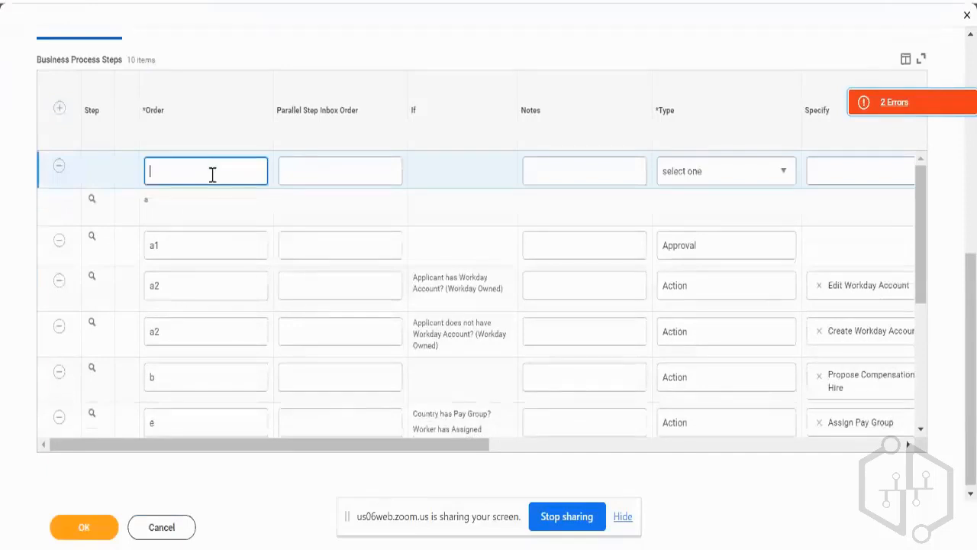
text(b)
click(723, 187)
click(717, 185)
click(694, 219)
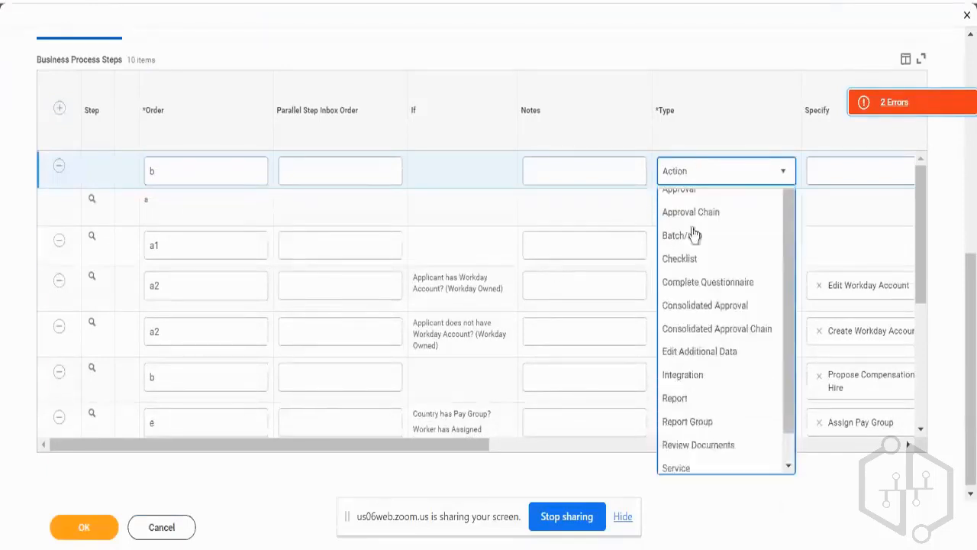
Specify Propose Compensation Hire as the action of the new order b step.
click(819, 175)
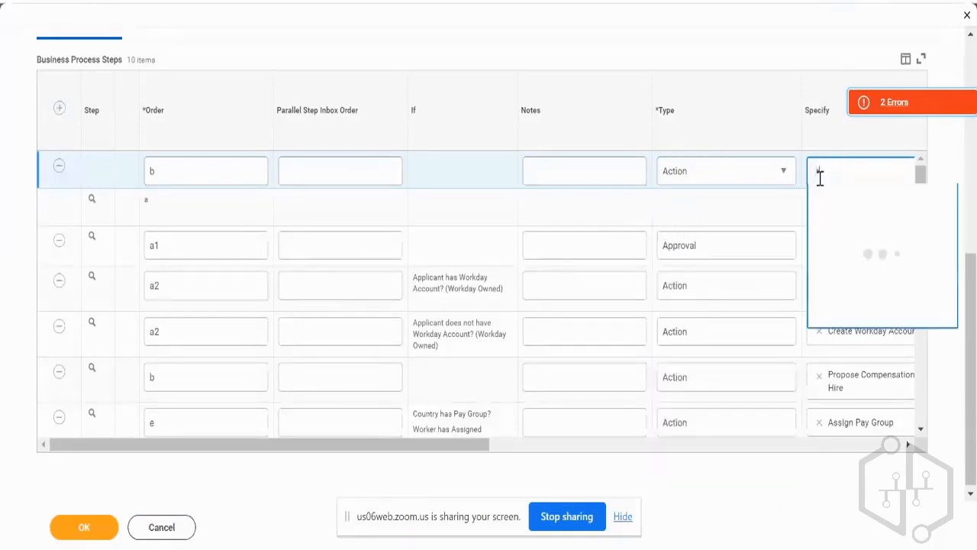
text(propo comp)
key(Return)
scroll(790, 210, right, 4)
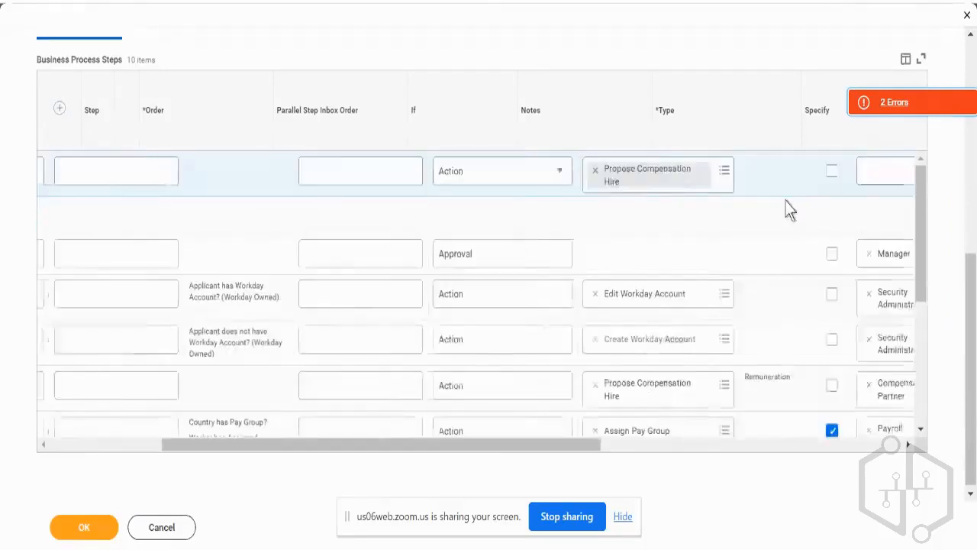
click(789, 211)
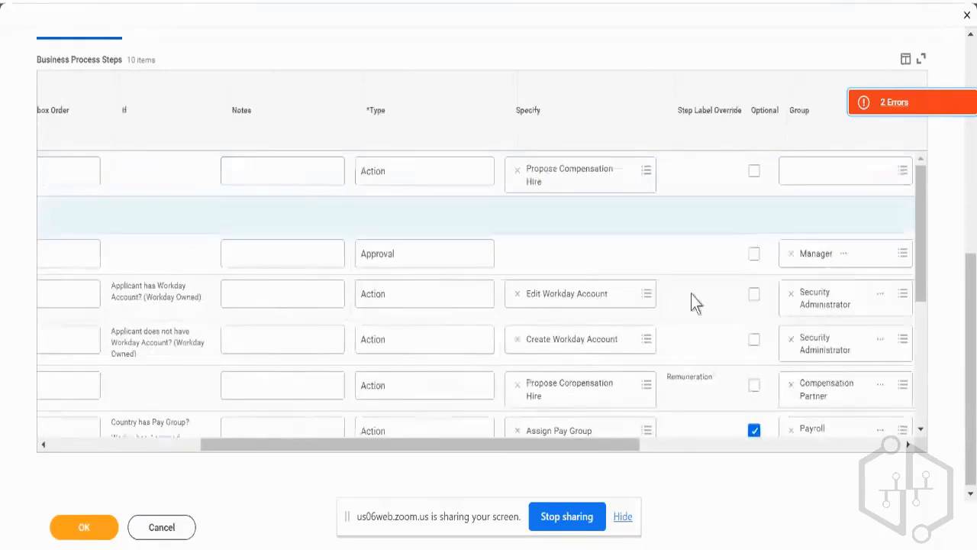
click(797, 169)
text(com)
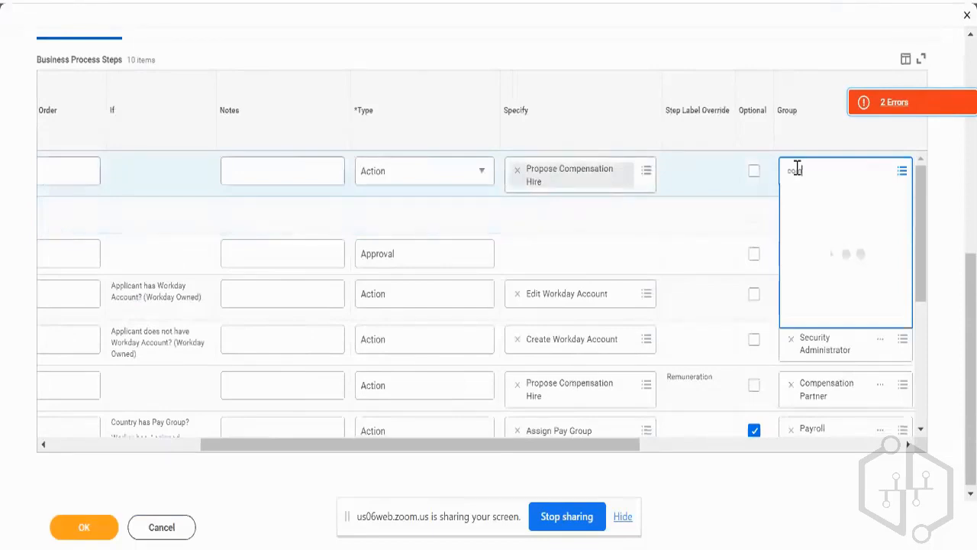
text(p)
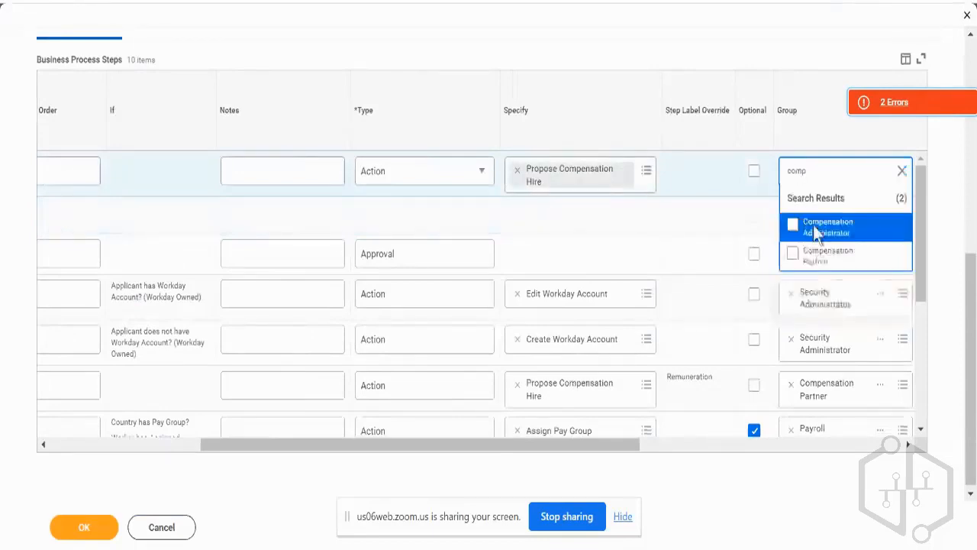
click(791, 231)
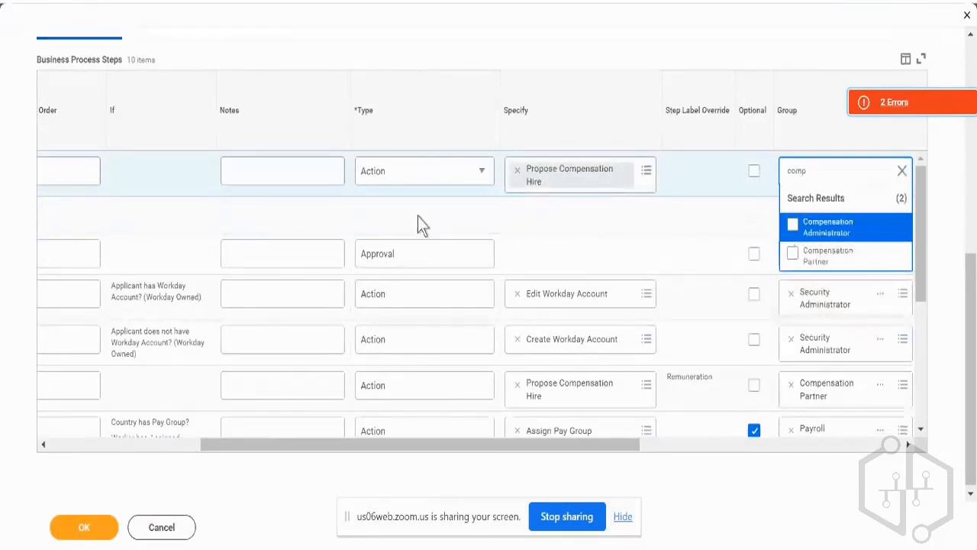
click(415, 211)
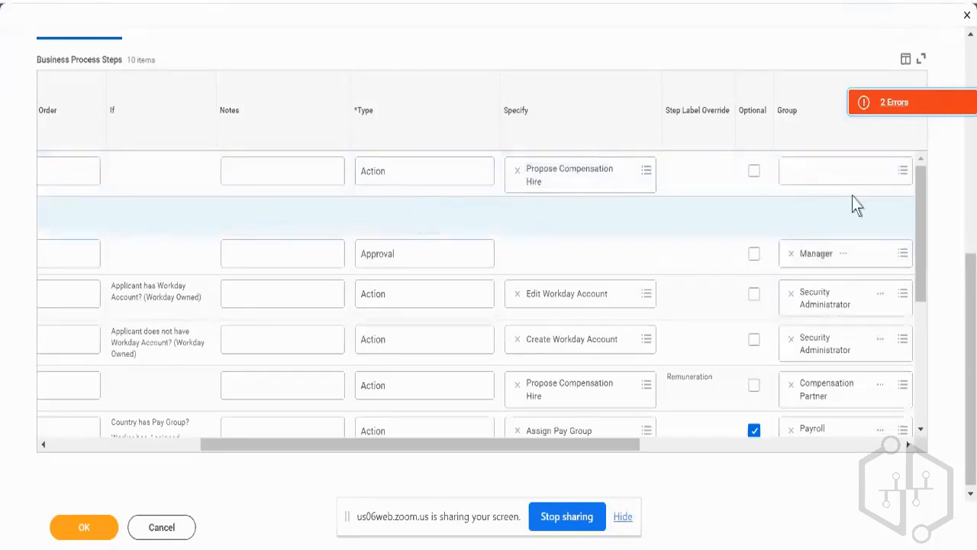
Assign the Compensation Administrator group to the new Propose Compensation Hire step and save the definition.
click(849, 171)
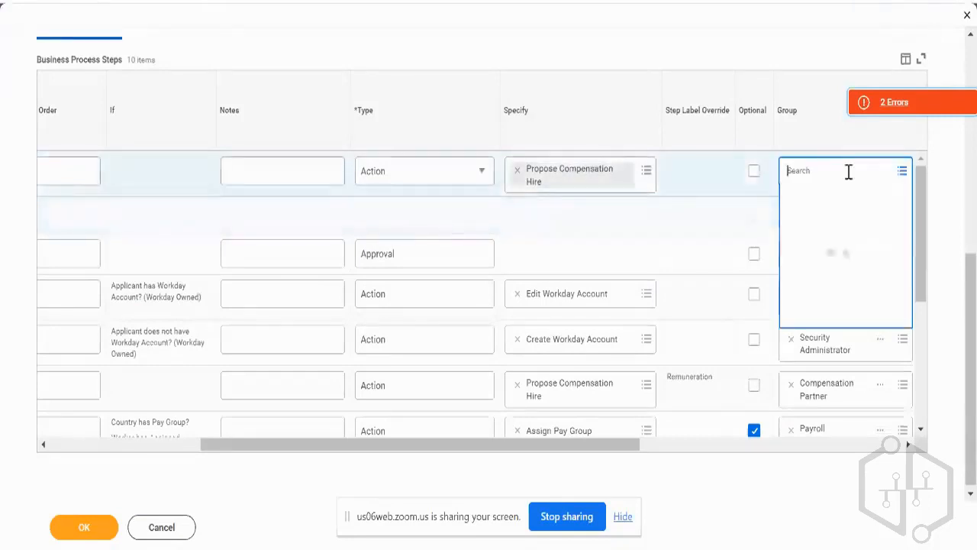
text(comp adm)
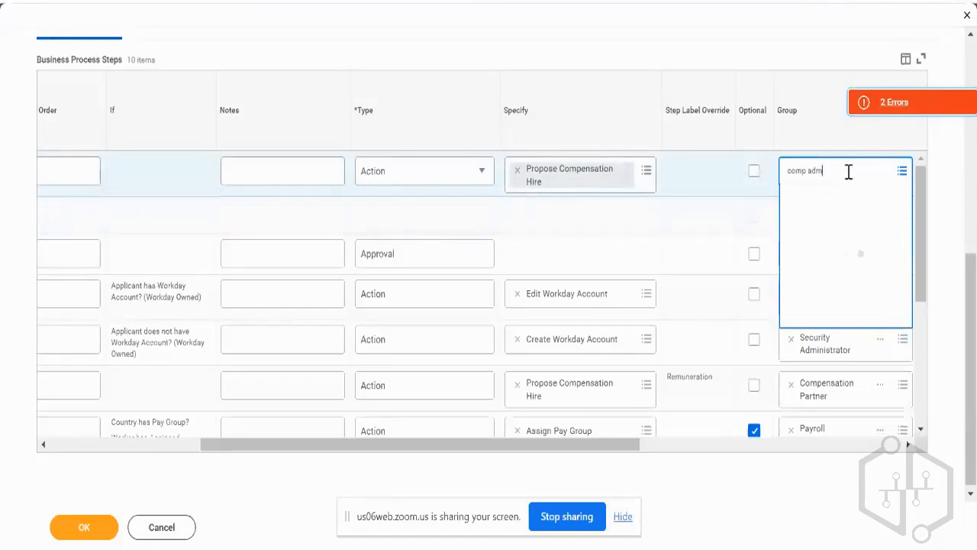
click(98, 529)
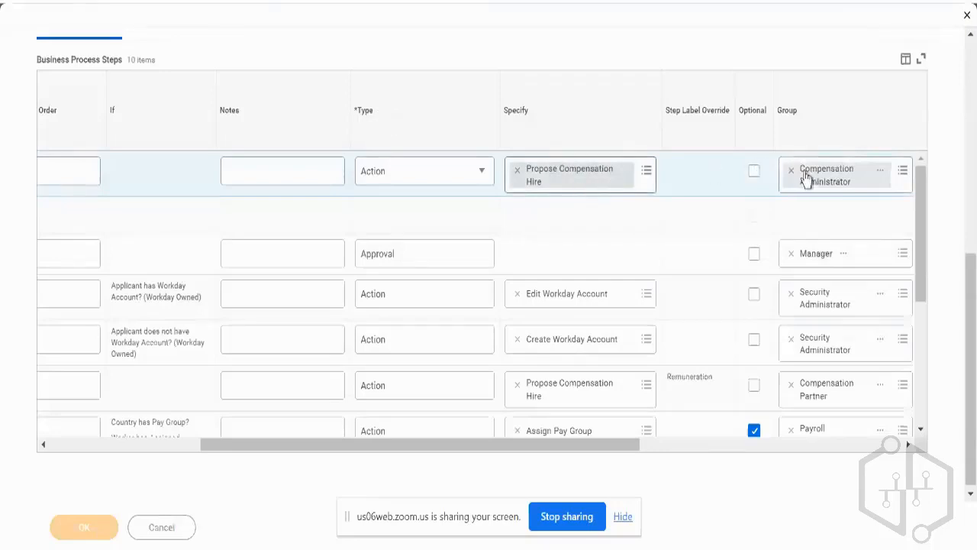
Compare the two order b Propose Compensation Hire steps, including the Remuneration label override.
scroll(666, 221, down, 4)
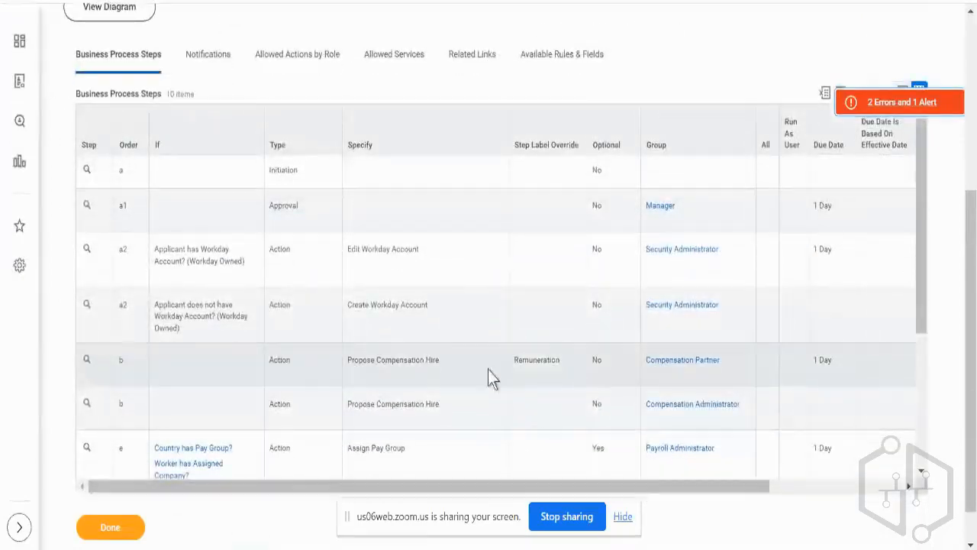
double_click(547, 365)
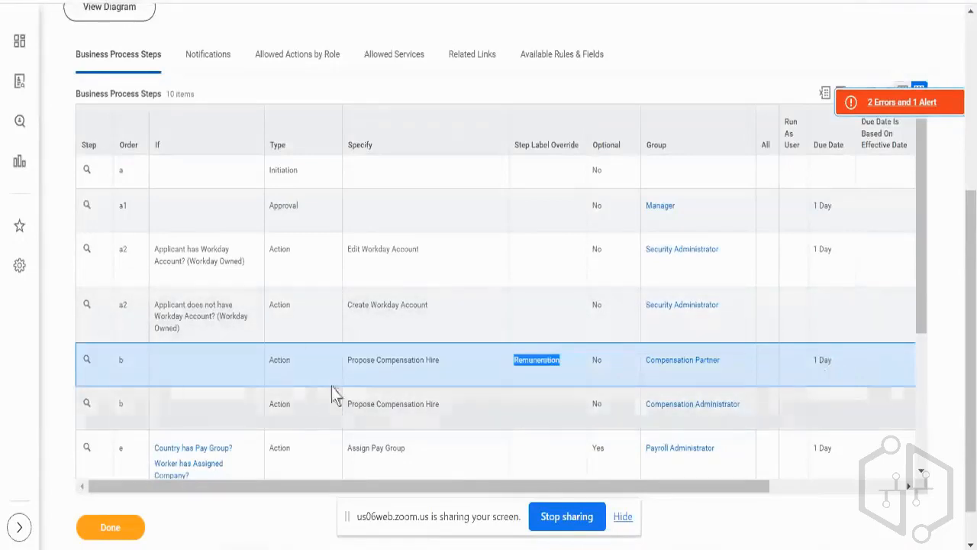
click(324, 415)
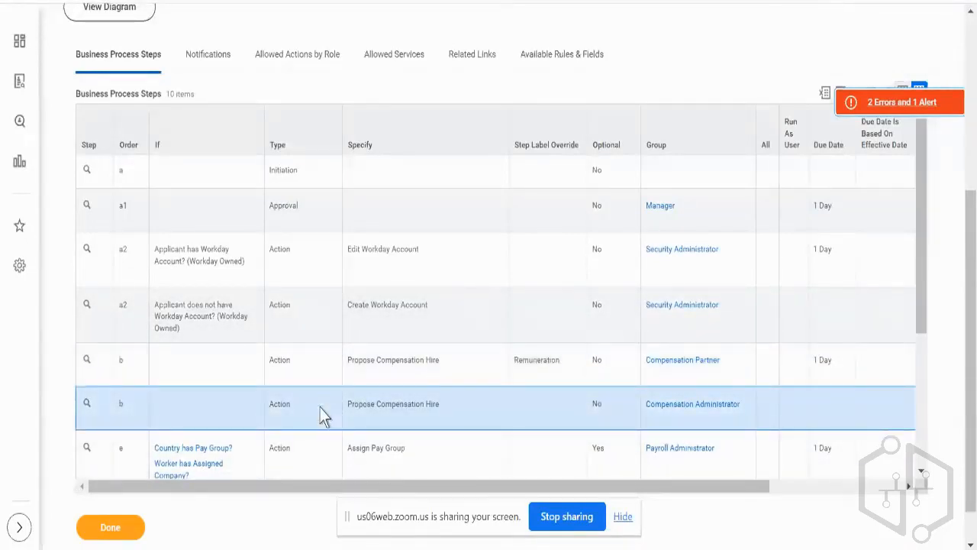
click(375, 356)
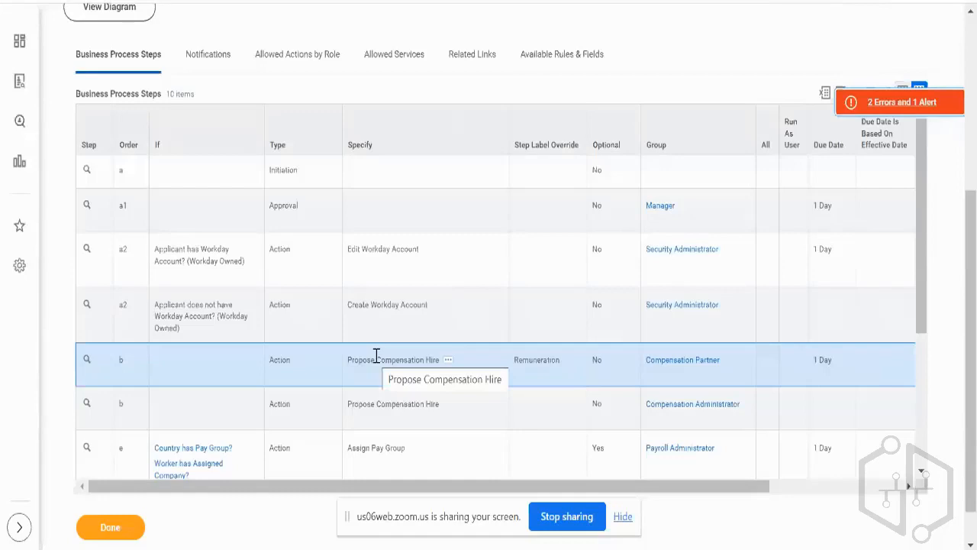
Review the parallel Propose Compensation Hire branches in the process diagram and return to the Hire (Simplified) definition.
key(ctrl+Tab)
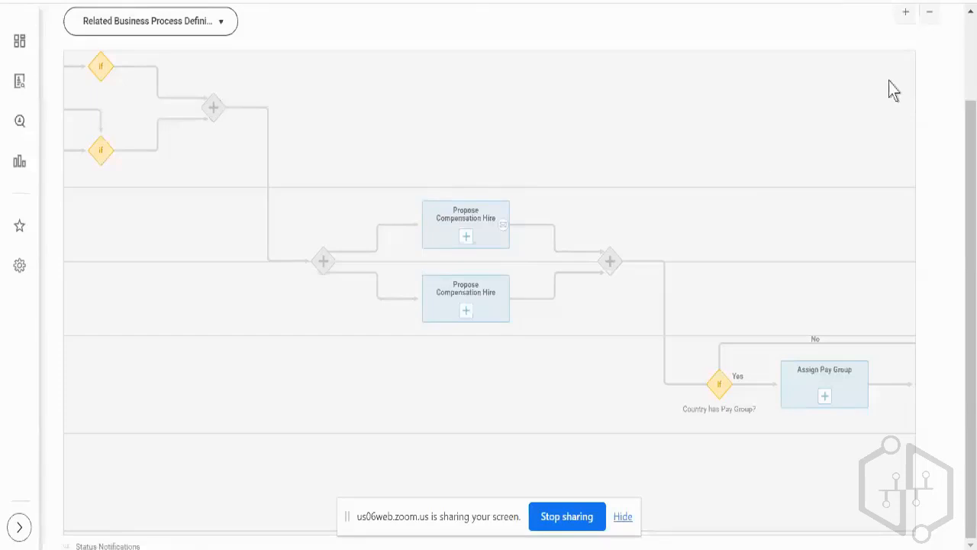
scroll(942, 90, up, 3)
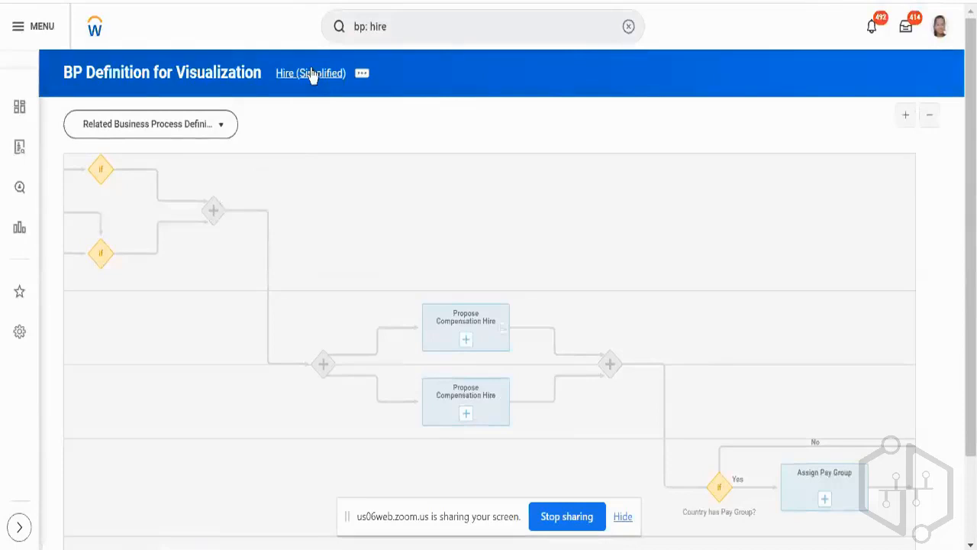
click(311, 73)
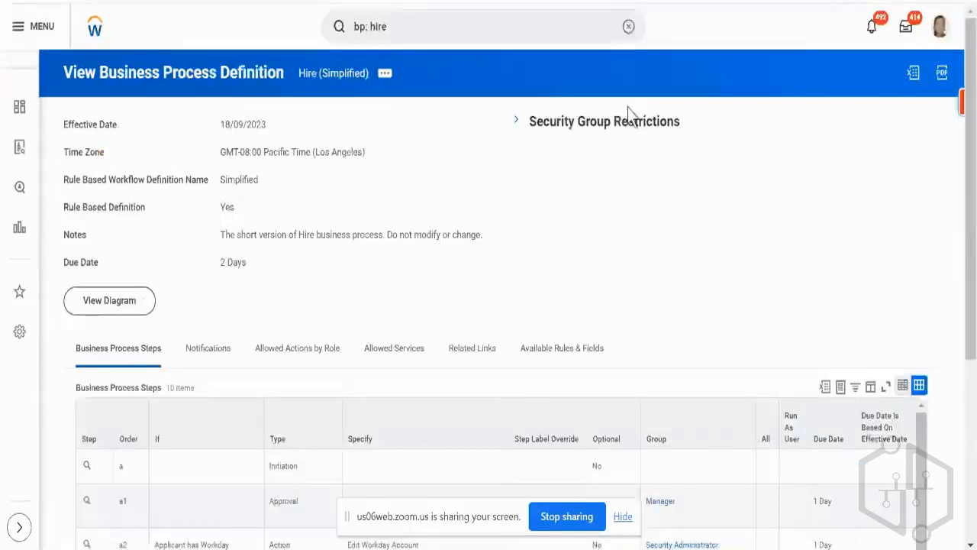
Examine the two order b Propose Compensation Hire steps and the Assign Pay Group step that follows them in the steps table.
scroll(646, 247, down, 3)
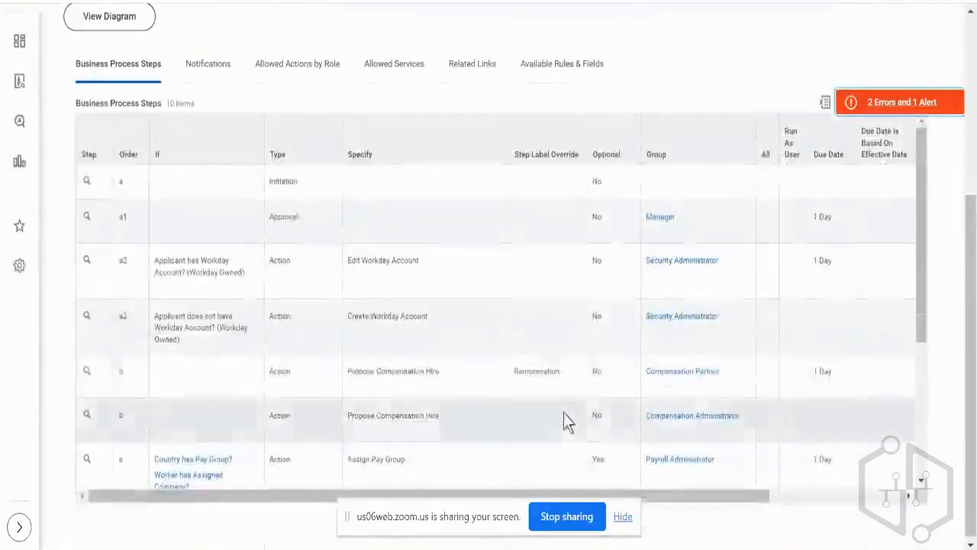
click(572, 385)
click(561, 401)
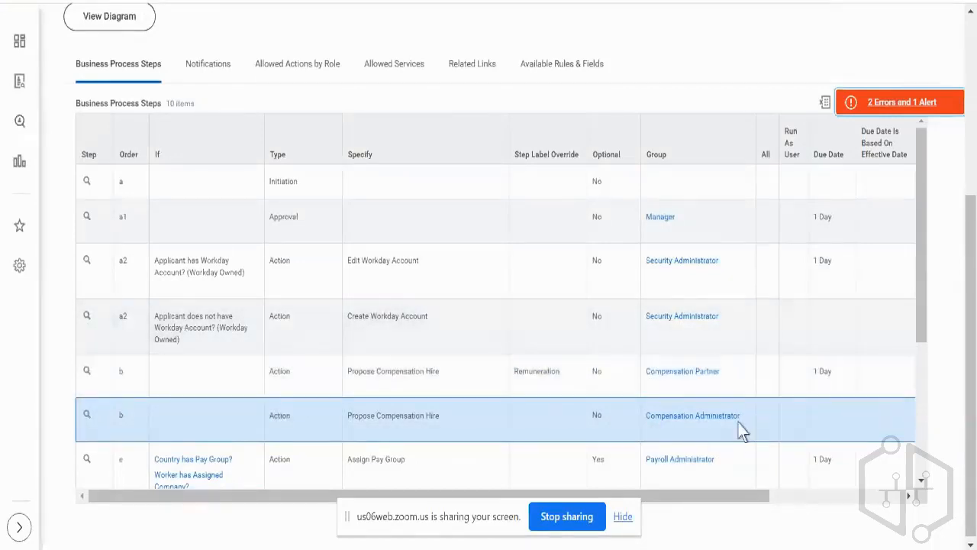
scroll(619, 404, down, 1)
click(620, 403)
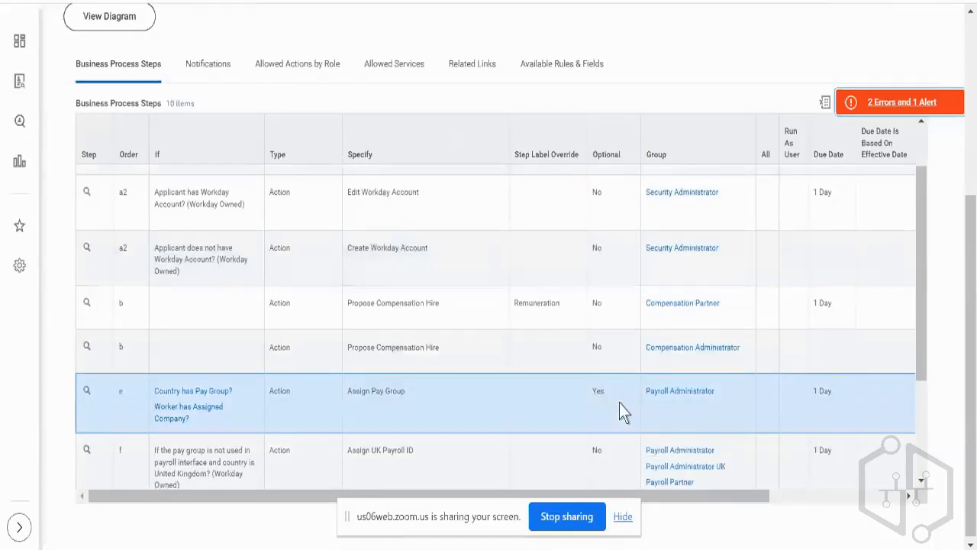
double_click(120, 302)
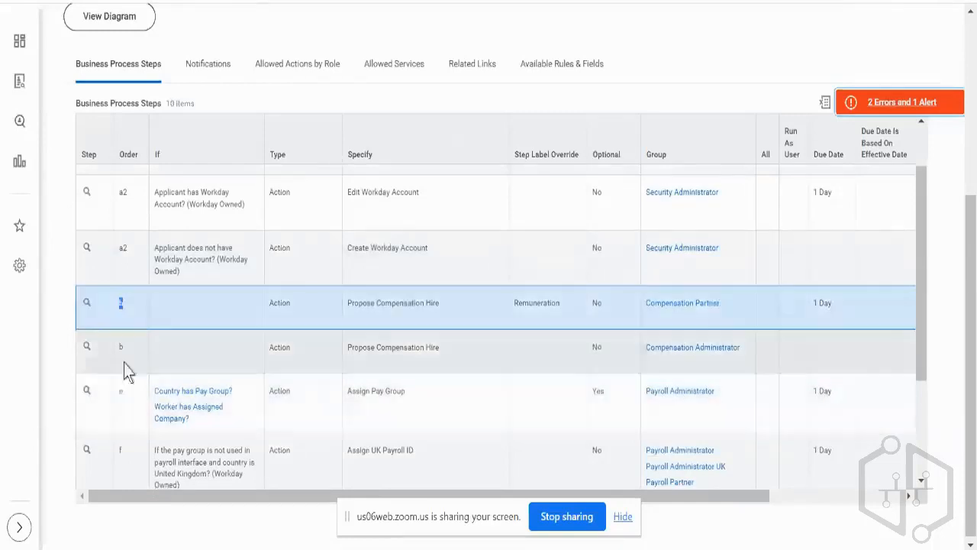
mouse_move(459, 314)
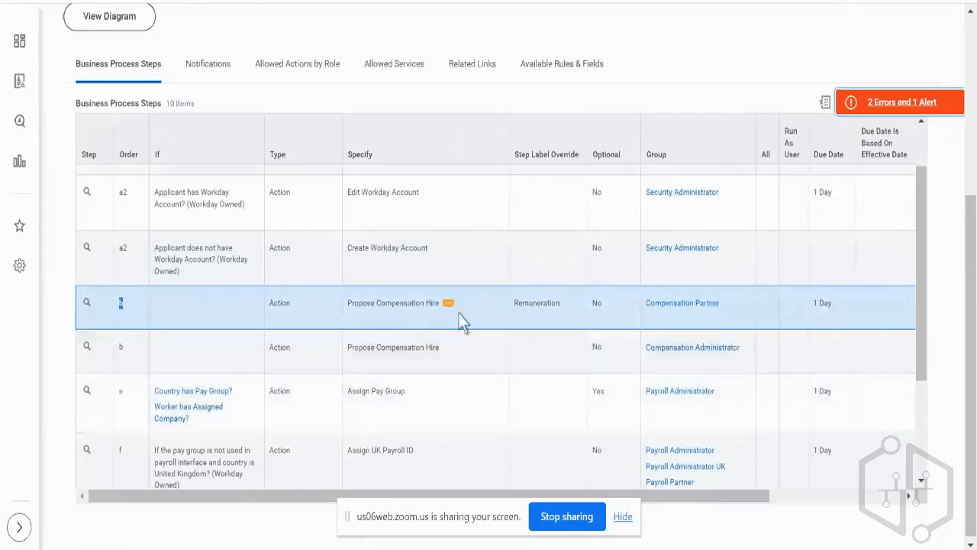
click(487, 367)
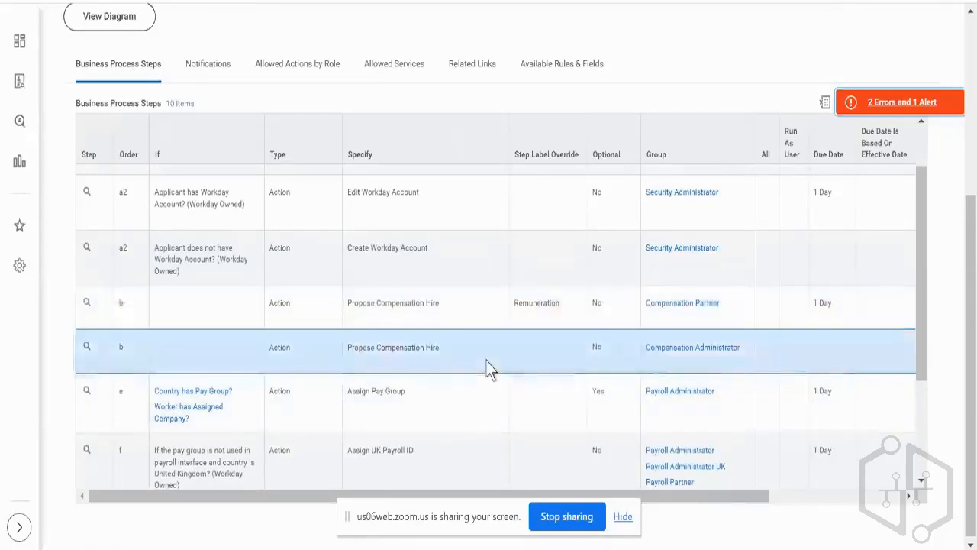
Open the definition's errors and alerts, read the page alert about Propose Compensation Hire, and close the message list.
click(897, 105)
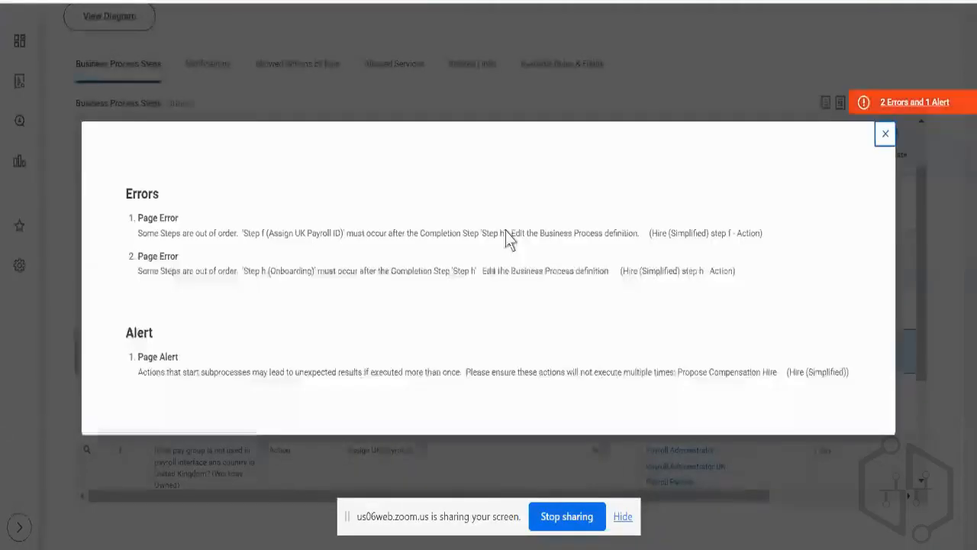
triple_click(247, 376)
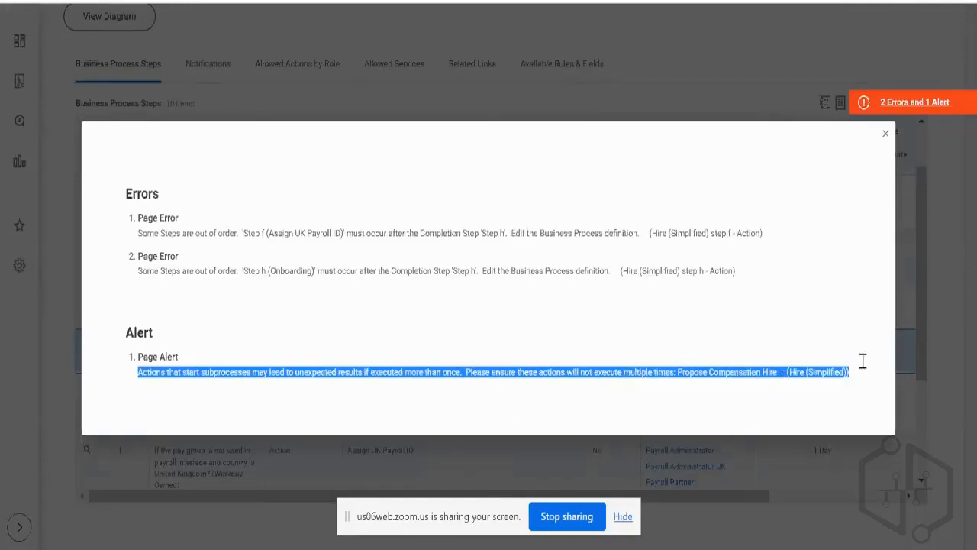
click(932, 324)
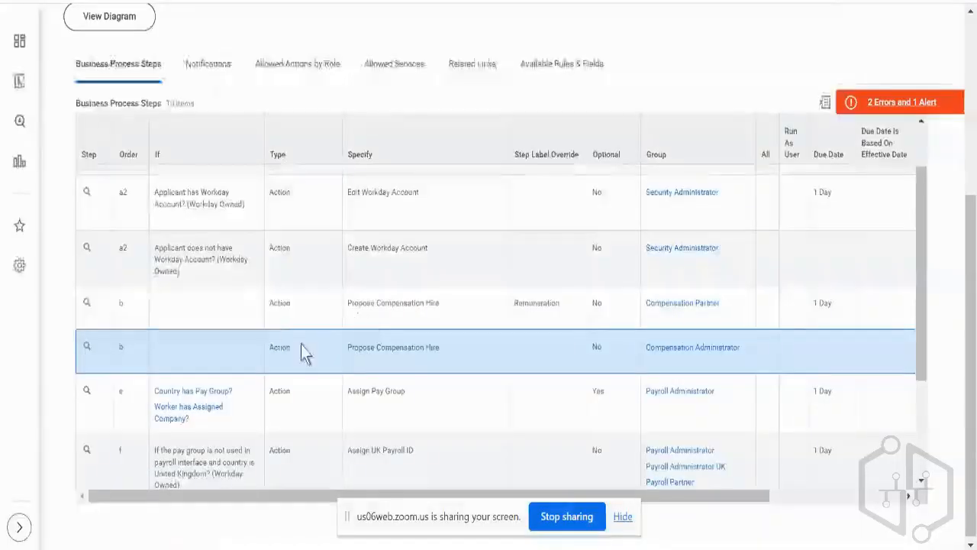
Compare the Compensation Partner and Compensation Administrator rows of Propose Compensation Hire, checking the action each one specifies.
click(319, 314)
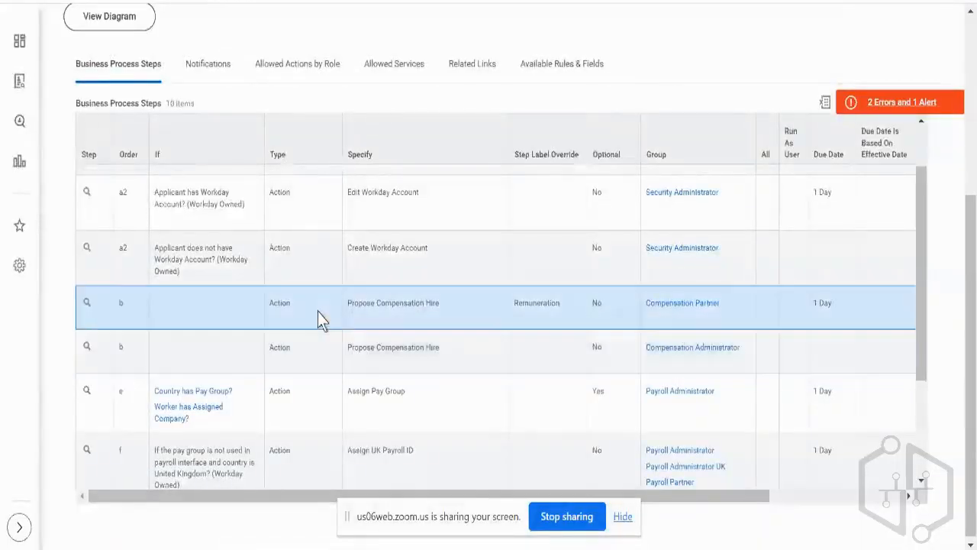
click(247, 353)
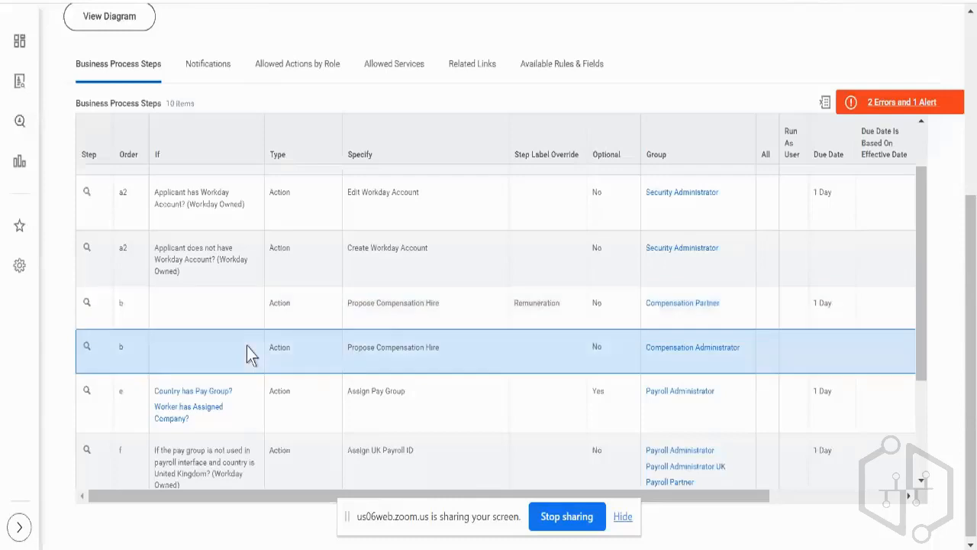
triple_click(429, 347)
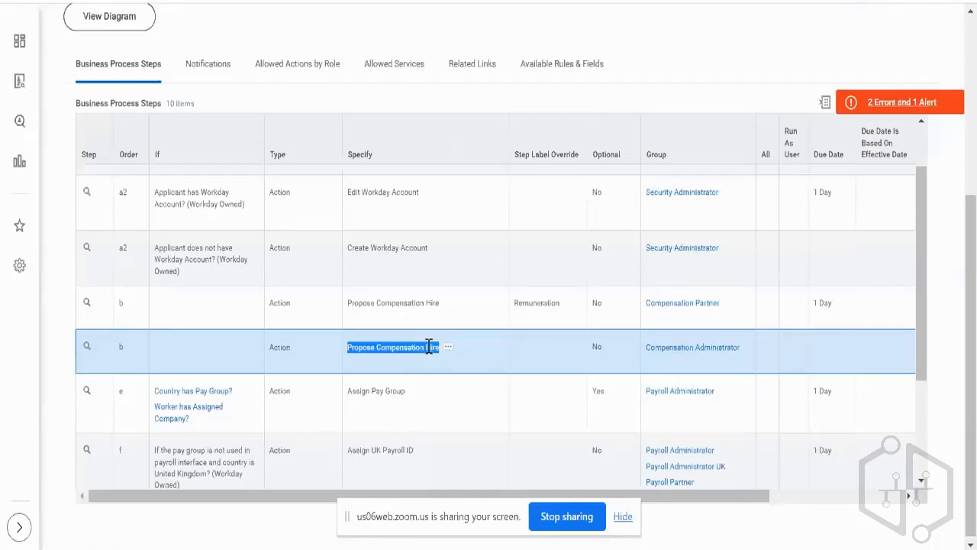
click(762, 296)
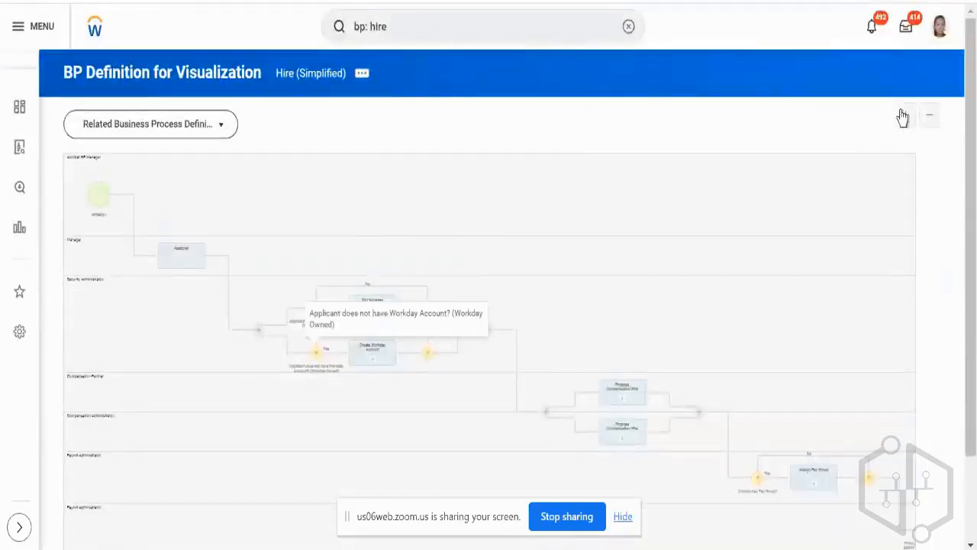
Examine the Workday account branches in the enlarged process diagram, then return to the Hire (Simplified) definition and dismiss the Dell Digital Delivery notification.
click(905, 115)
click(905, 115)
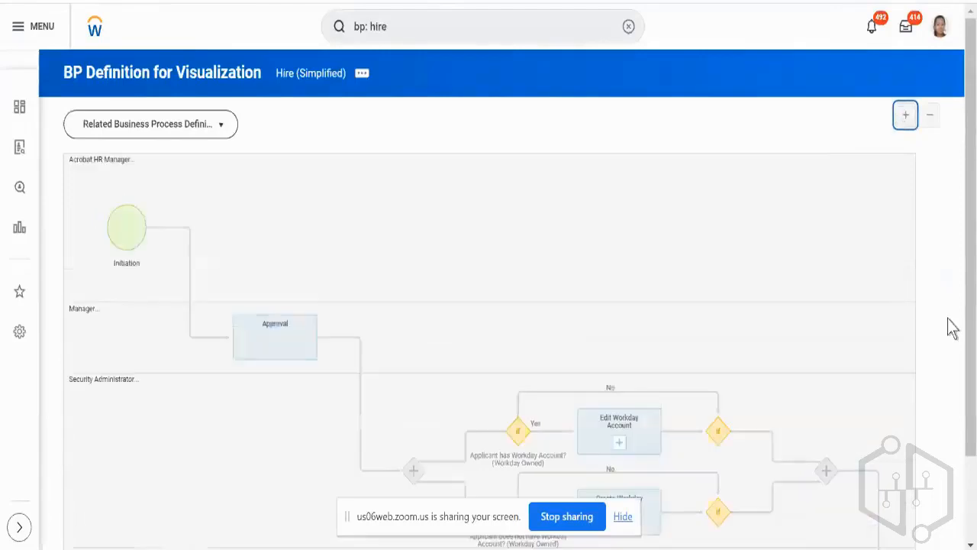
scroll(962, 316, down, 3)
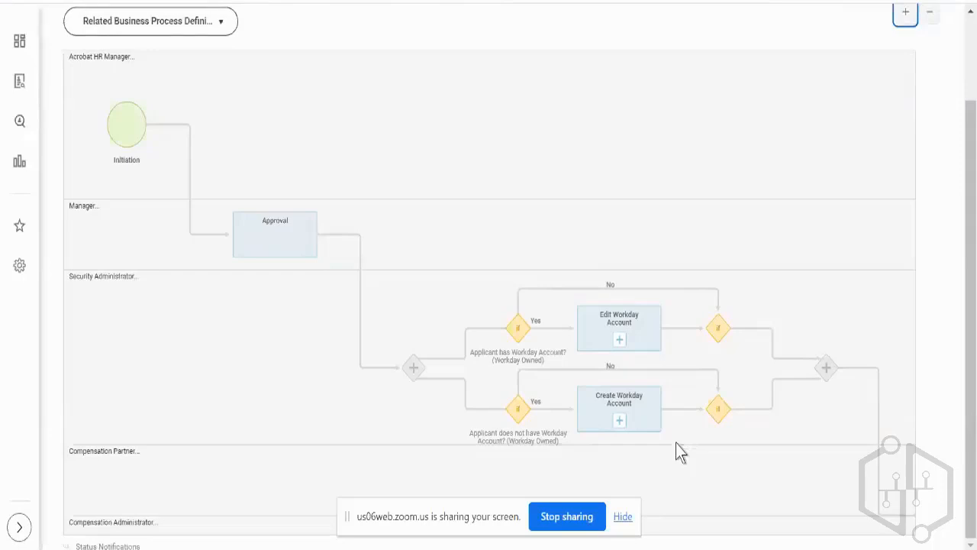
scroll(930, 237, up, 2)
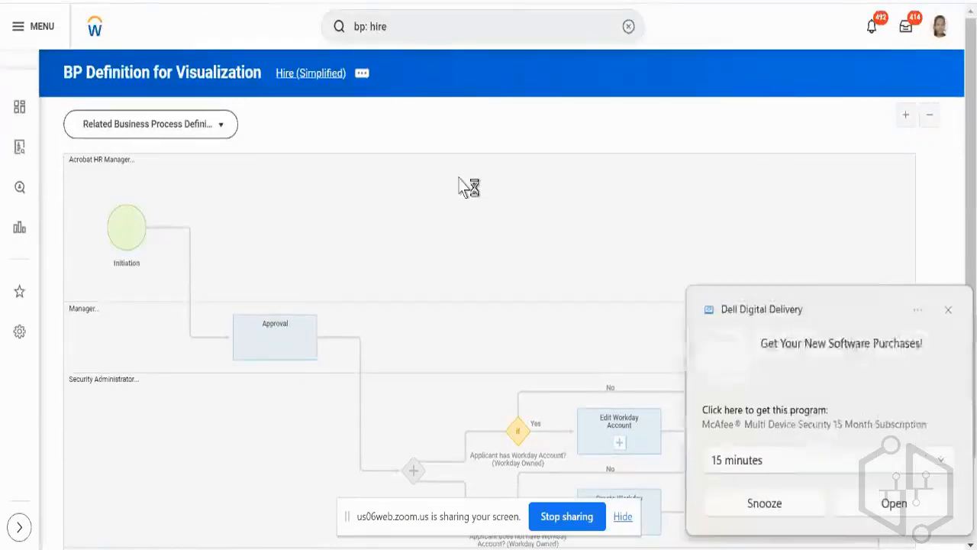
click(945, 310)
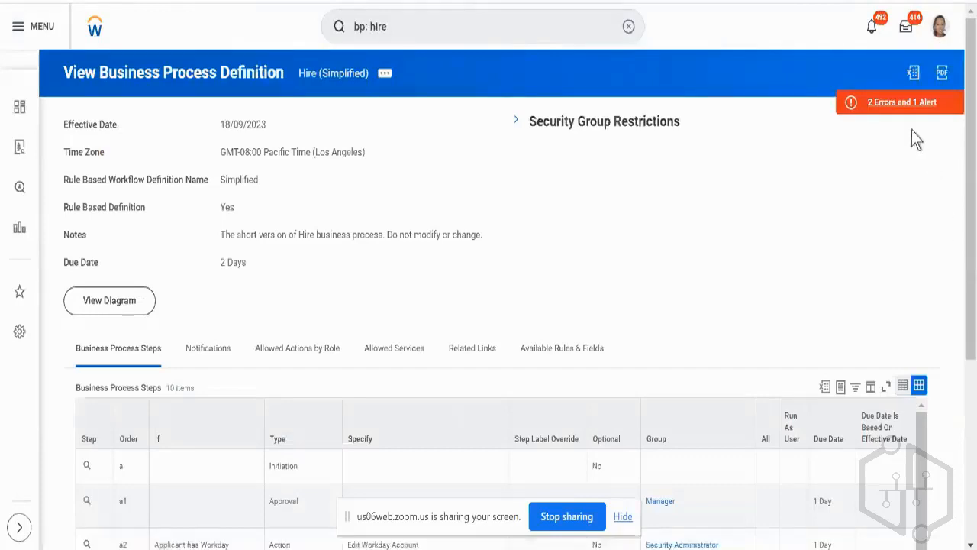
Check the Complete column of the business process steps for a designated completion step.
scroll(911, 130, down, 3)
scroll(786, 343, right, 2)
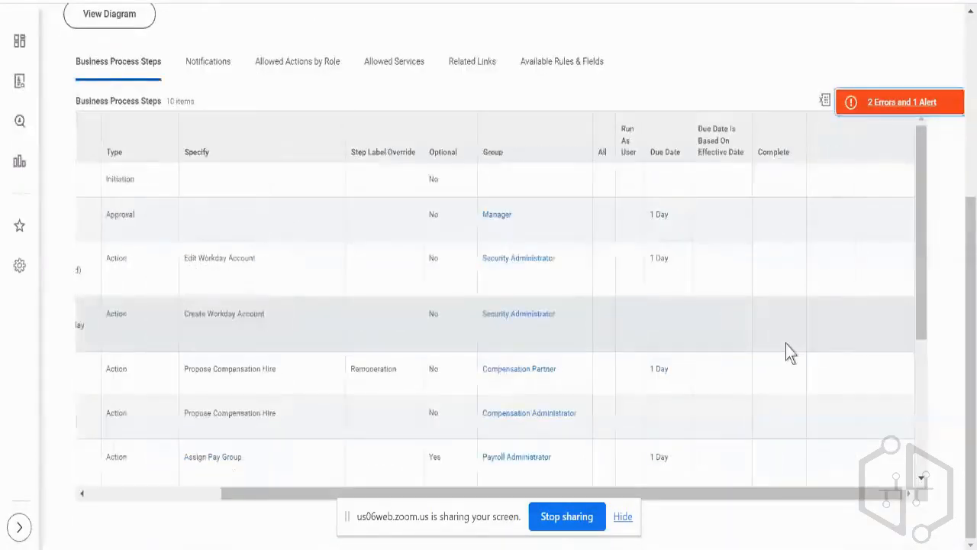
scroll(786, 344, down, 3)
scroll(785, 343, up, 1)
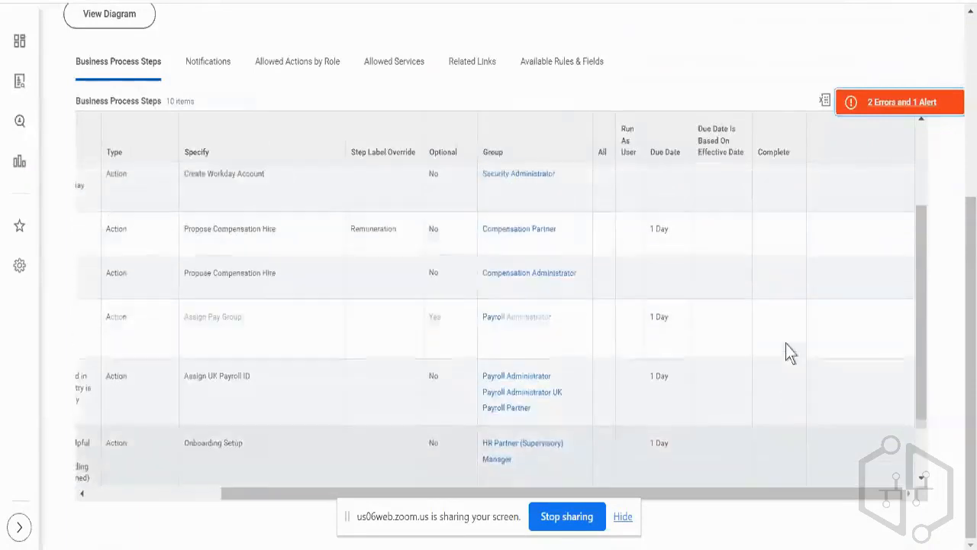
scroll(786, 344, left, 1)
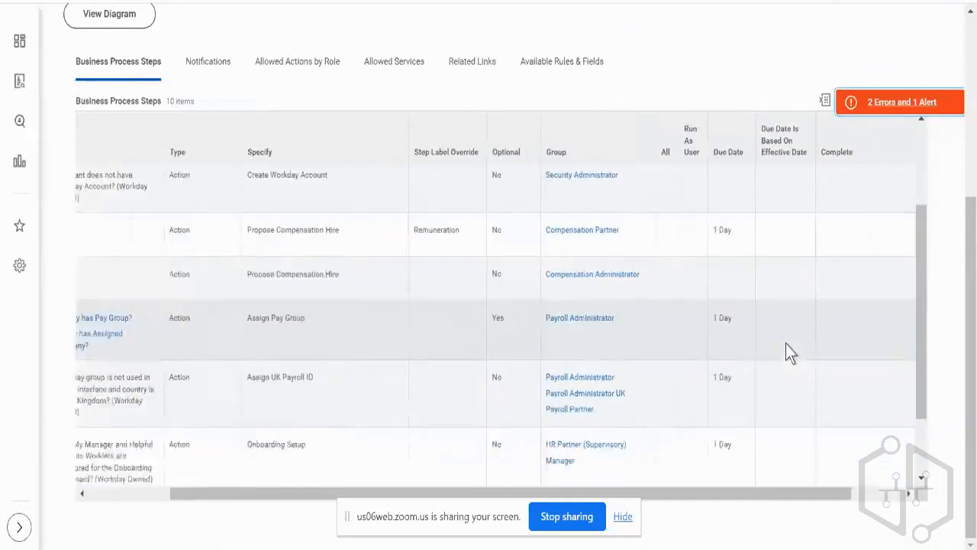
scroll(785, 344, left, 2)
scroll(785, 343, right, 3)
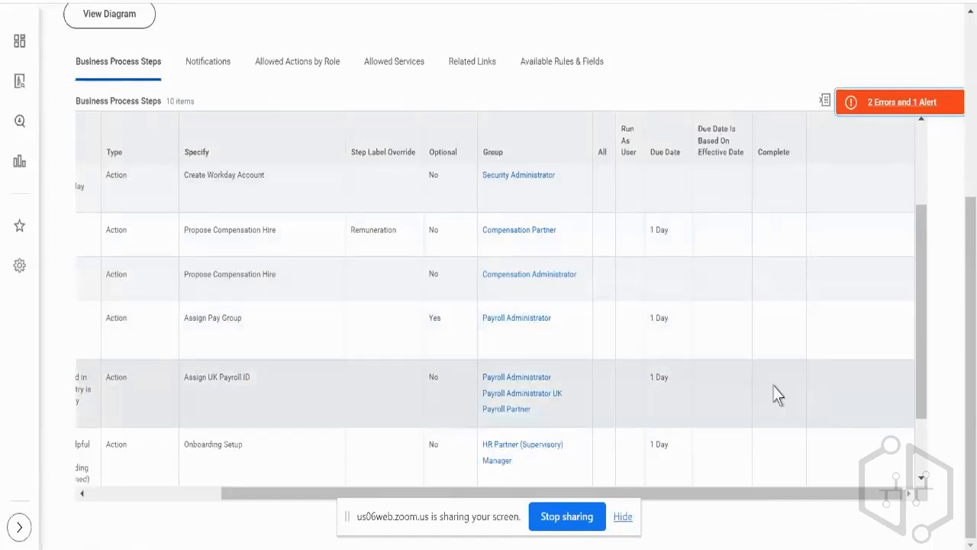
scroll(773, 386, left, 5)
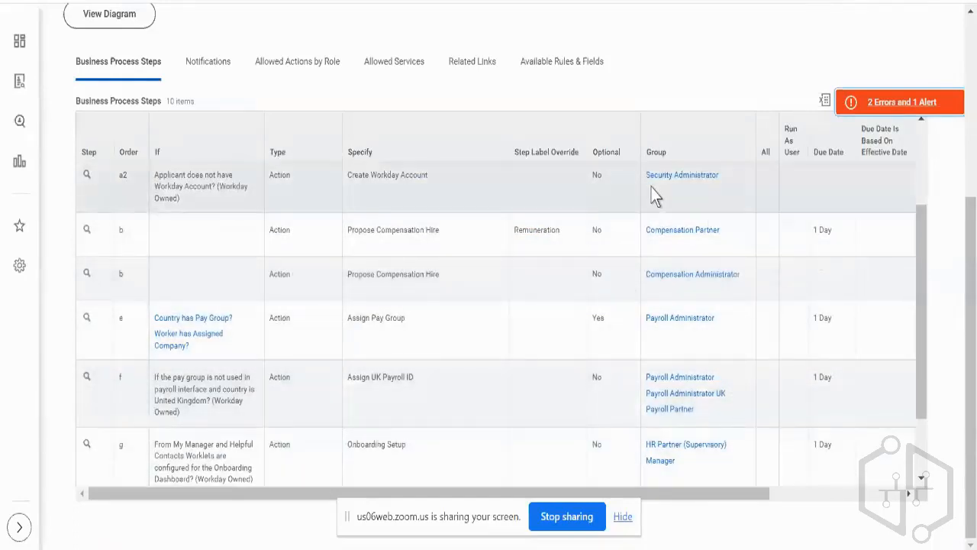
Examine the process sequence by locating the final Onboarding step and the opening Initiation step.
scroll(653, 194, down, 2)
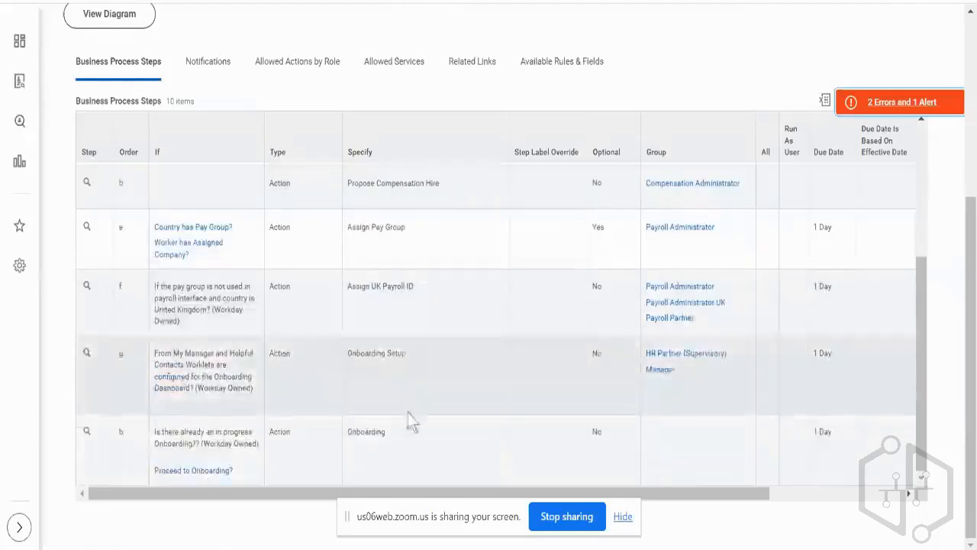
click(407, 447)
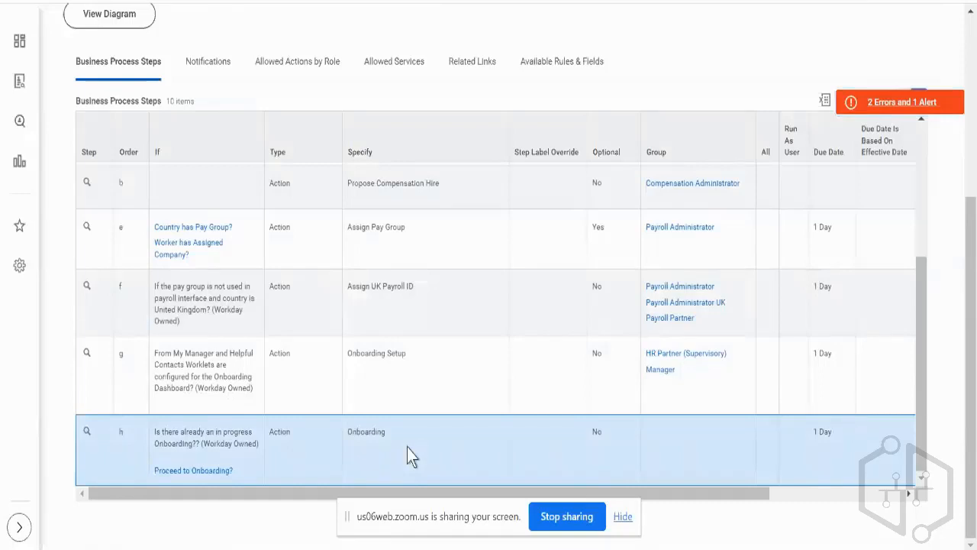
scroll(489, 296, up, 3)
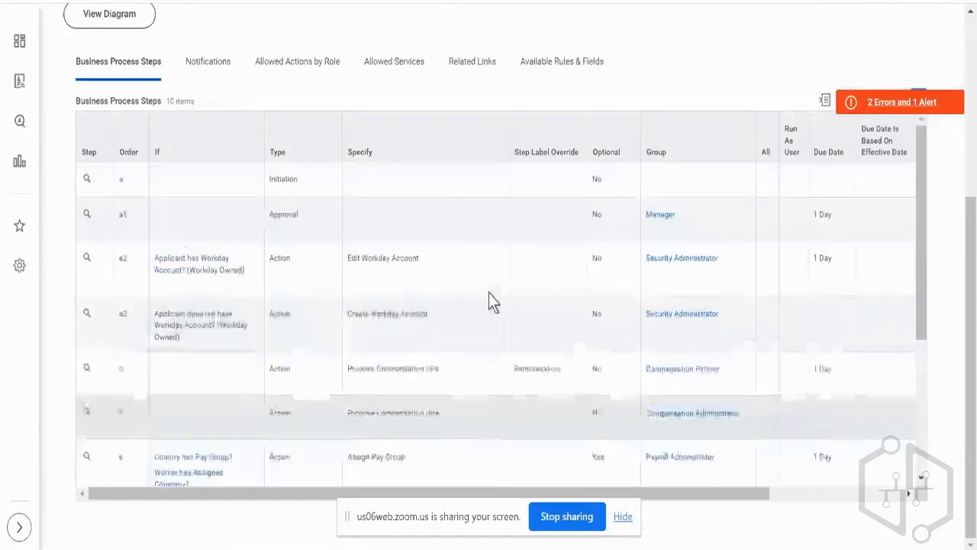
click(451, 186)
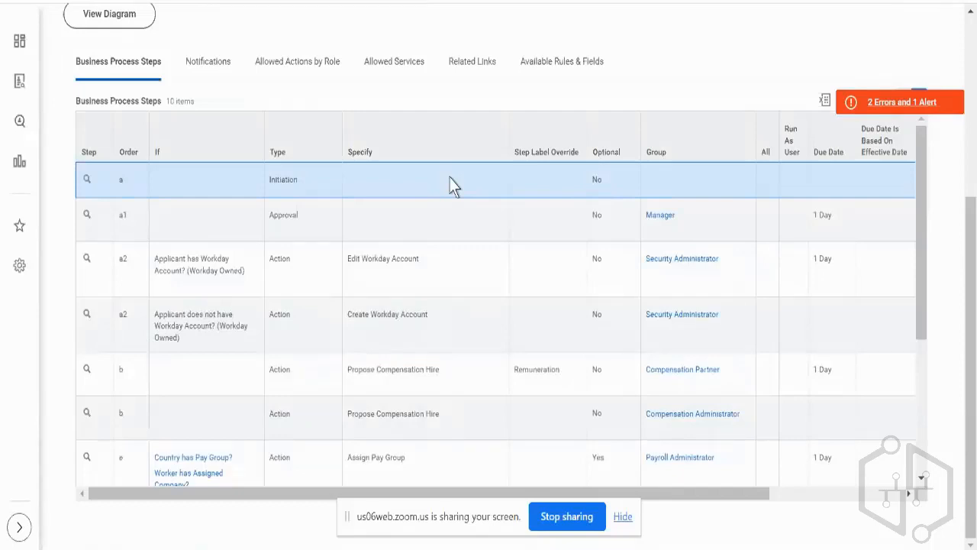
Check the Complete column from the Initiation step through the final Onboarding step.
scroll(450, 185, right, 3)
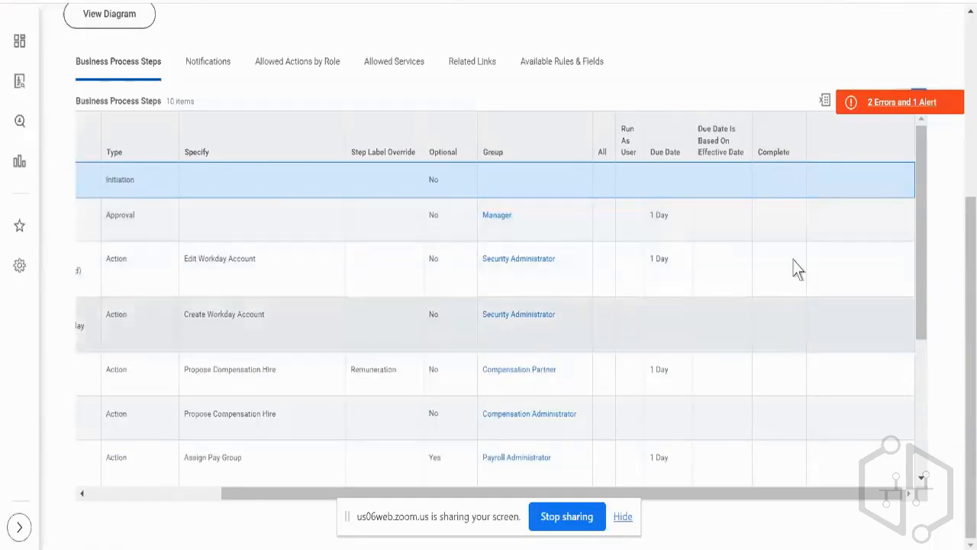
scroll(799, 325, down, 3)
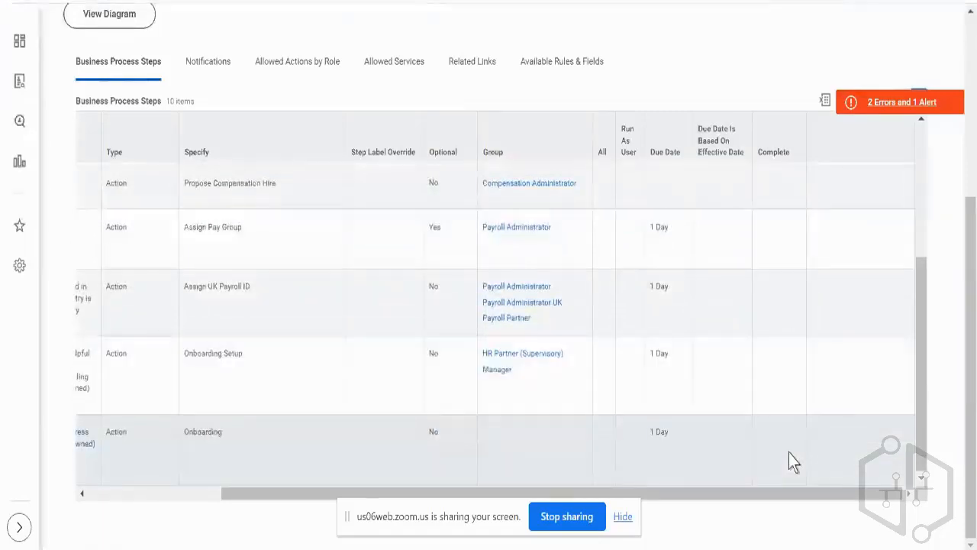
click(789, 453)
scroll(763, 317, up, 3)
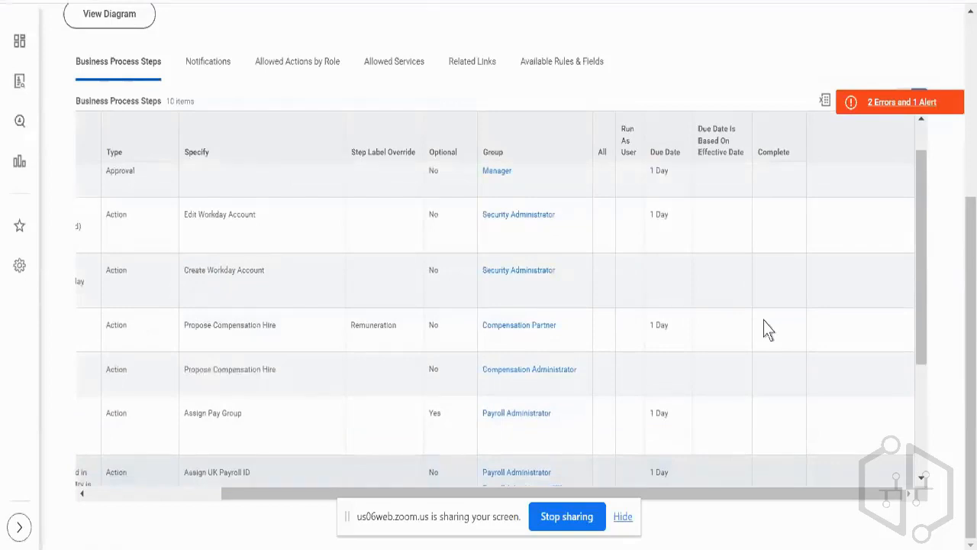
scroll(766, 324, down, 3)
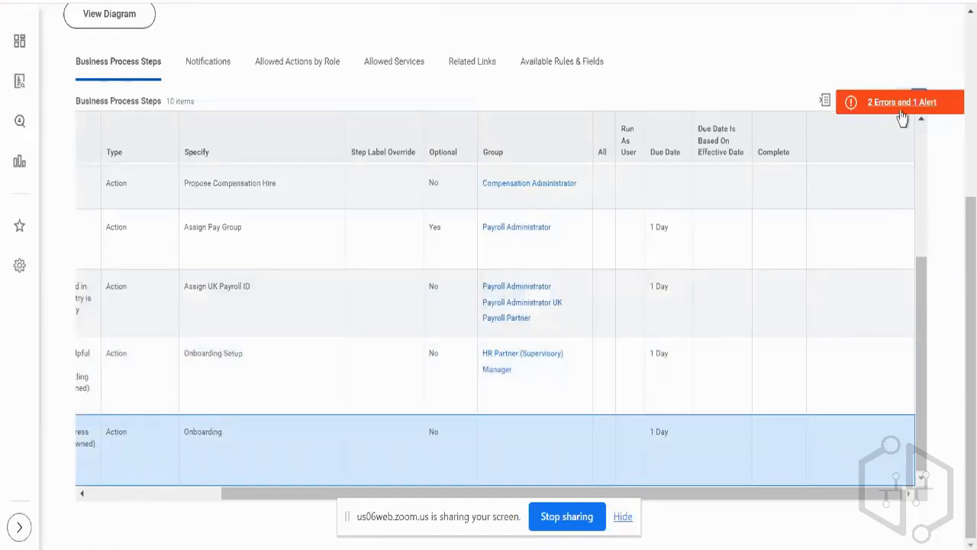
Read the page error about step f in the definition's error list, close it, and locate the Assign UK Payroll ID step.
click(881, 108)
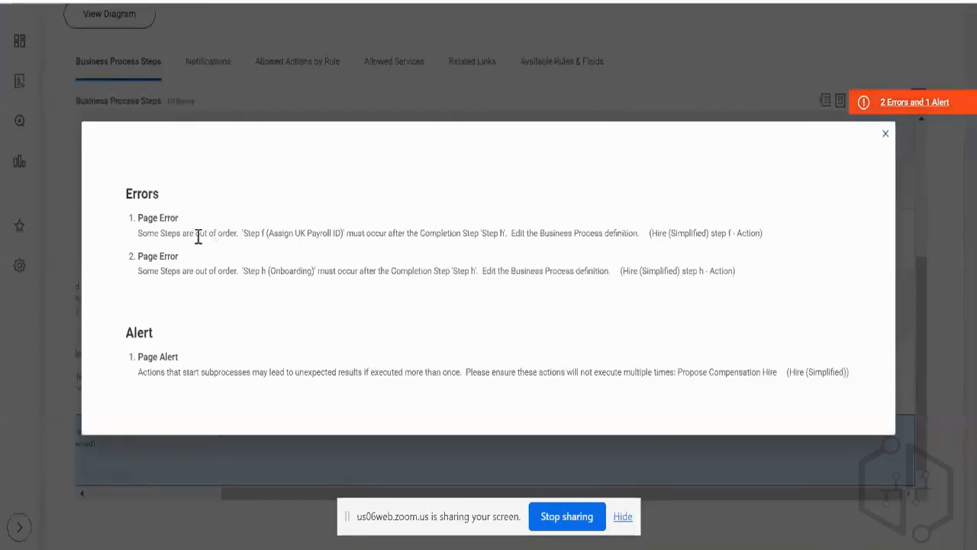
triple_click(198, 235)
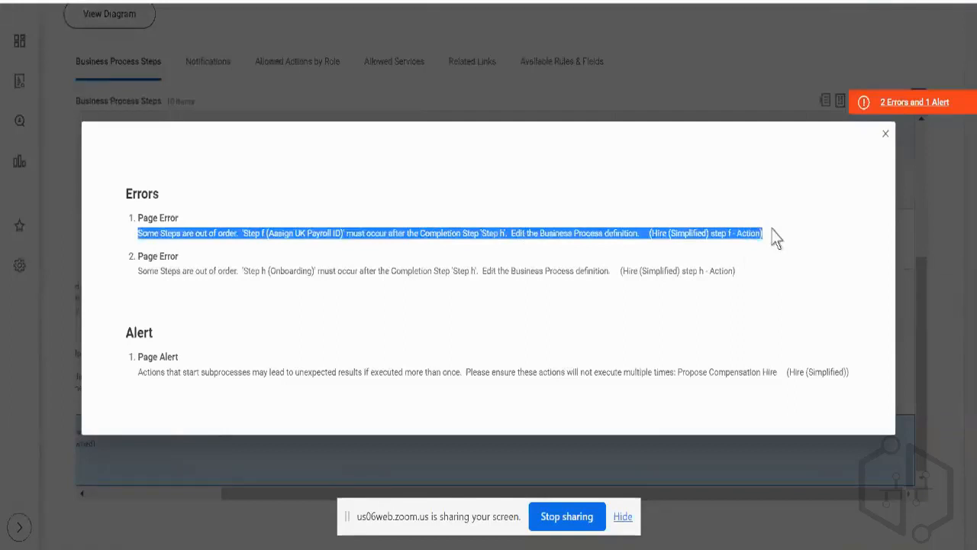
click(886, 134)
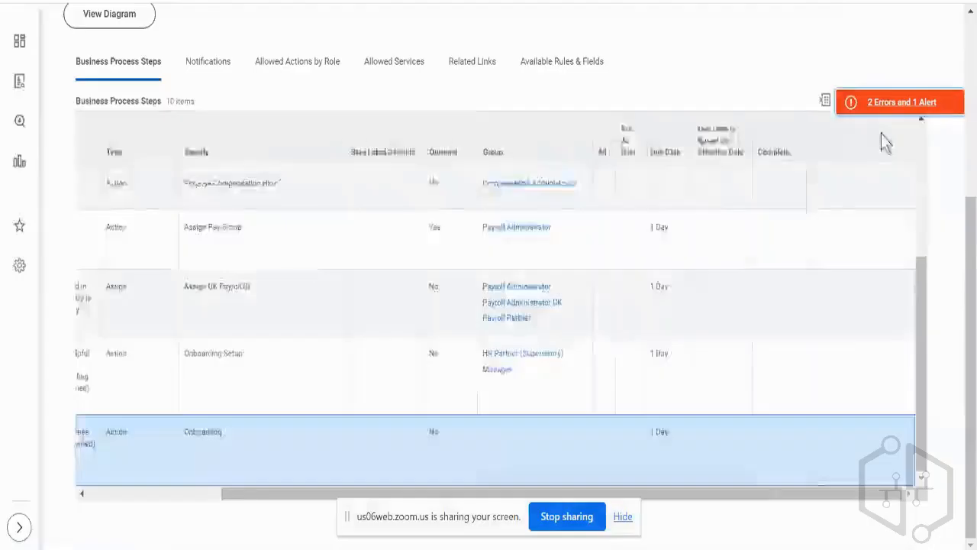
click(375, 301)
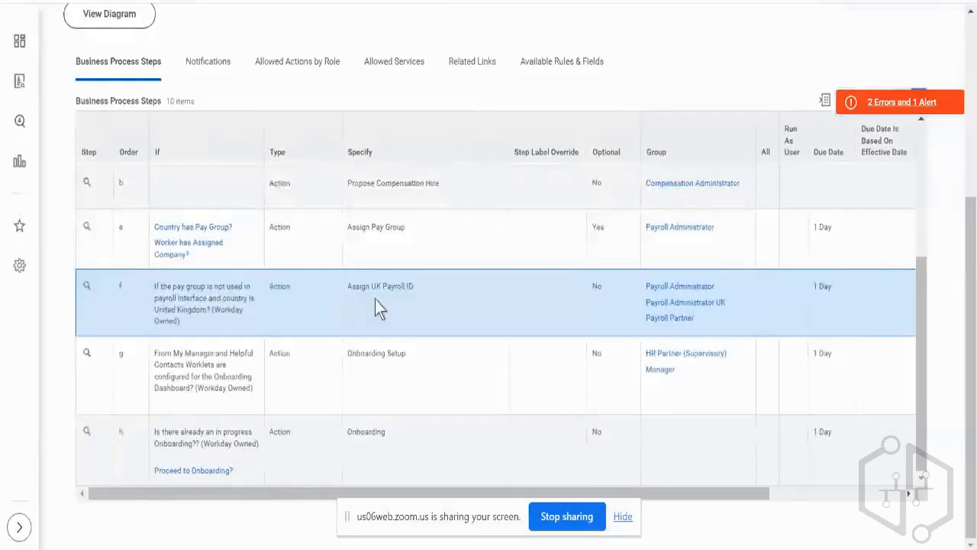
scroll(375, 300, up, 1)
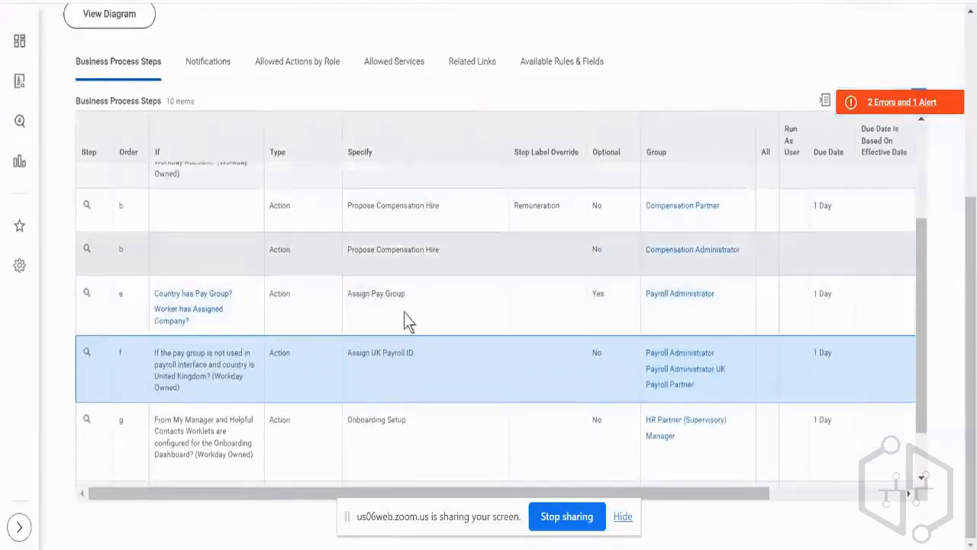
Inspect the Assign Pay Group step at order e, including its workflow step details and available actions.
click(442, 316)
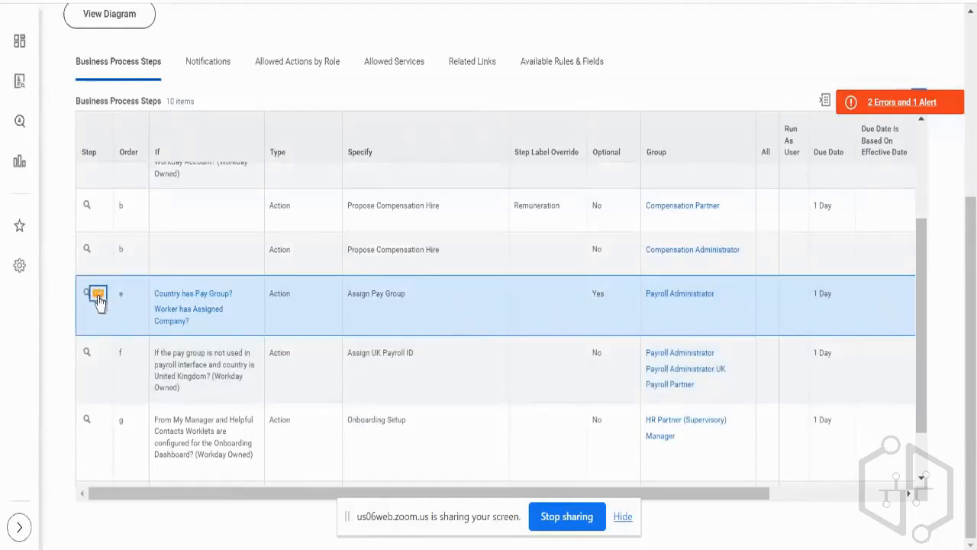
click(98, 296)
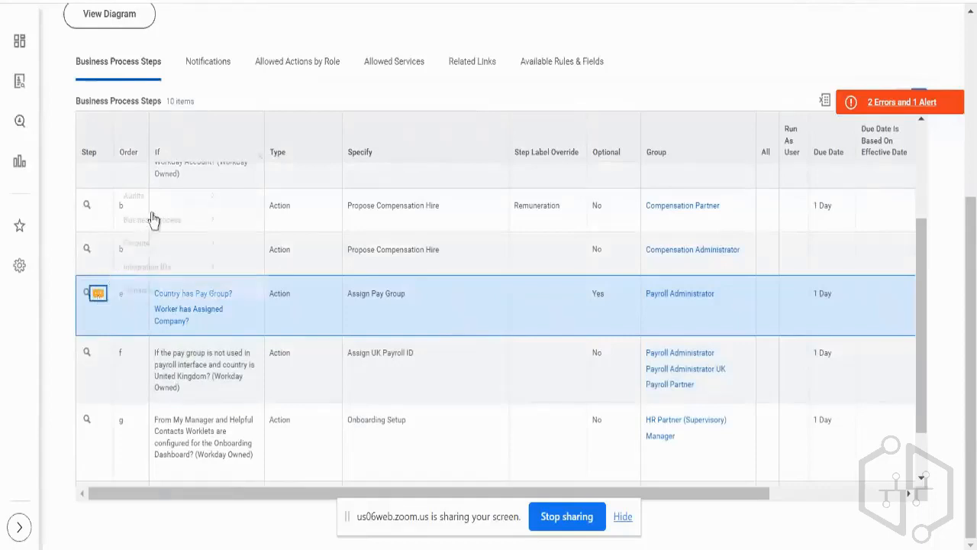
mouse_move(160, 216)
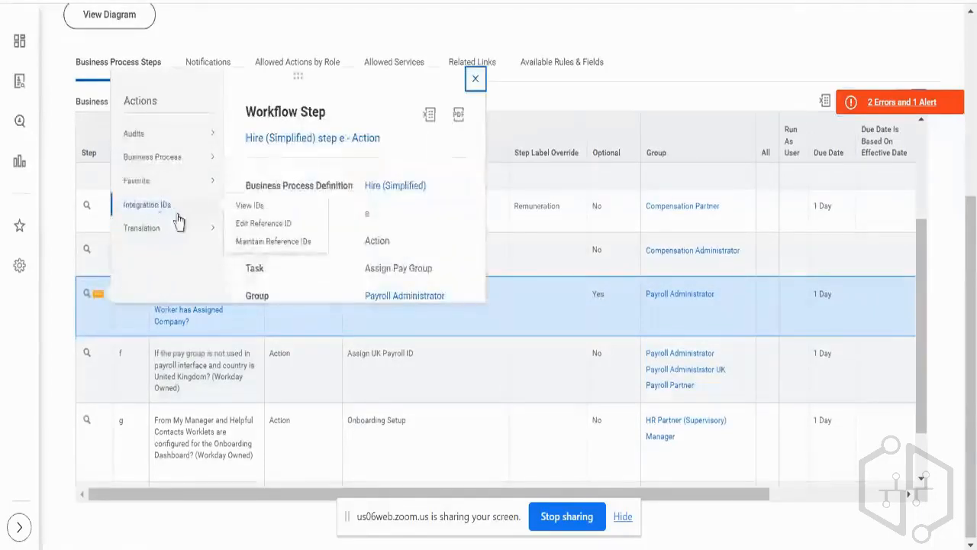
mouse_move(181, 162)
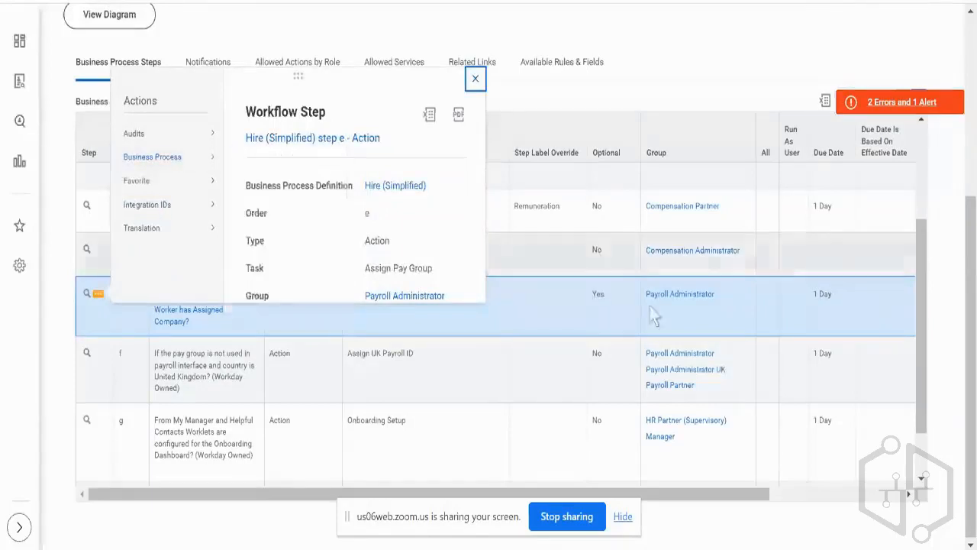
click(610, 315)
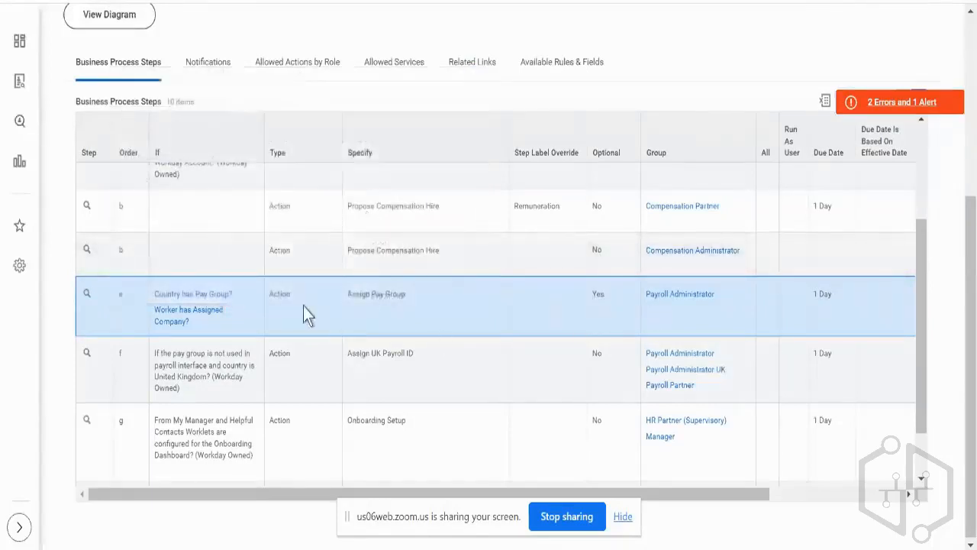
triple_click(379, 299)
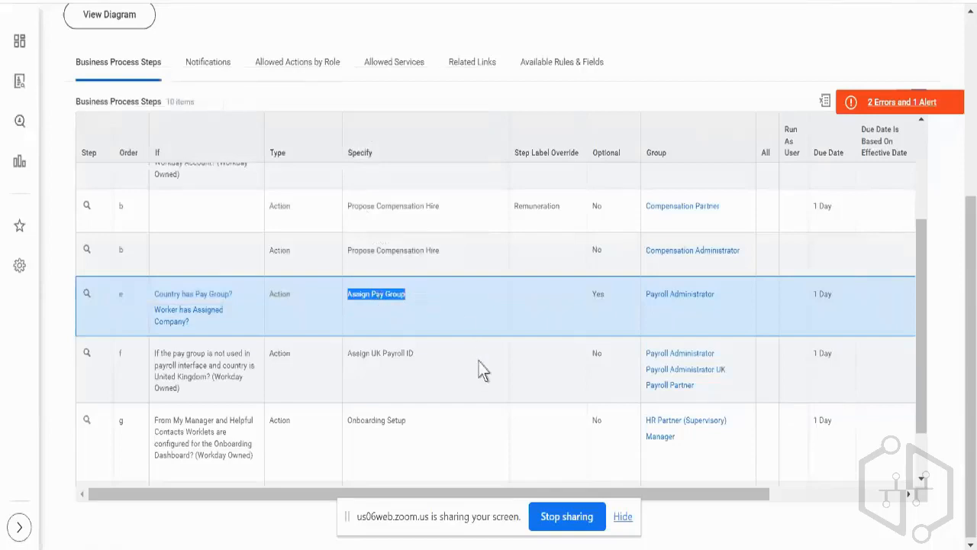
Locate the Onboarding Setup step at order g in the business process steps.
scroll(575, 412, down, 1)
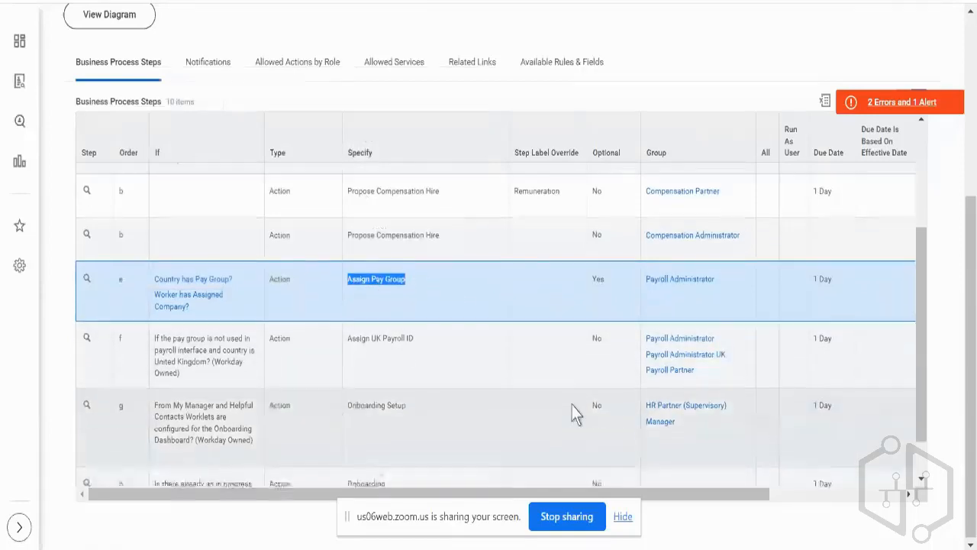
scroll(574, 412, down, 1)
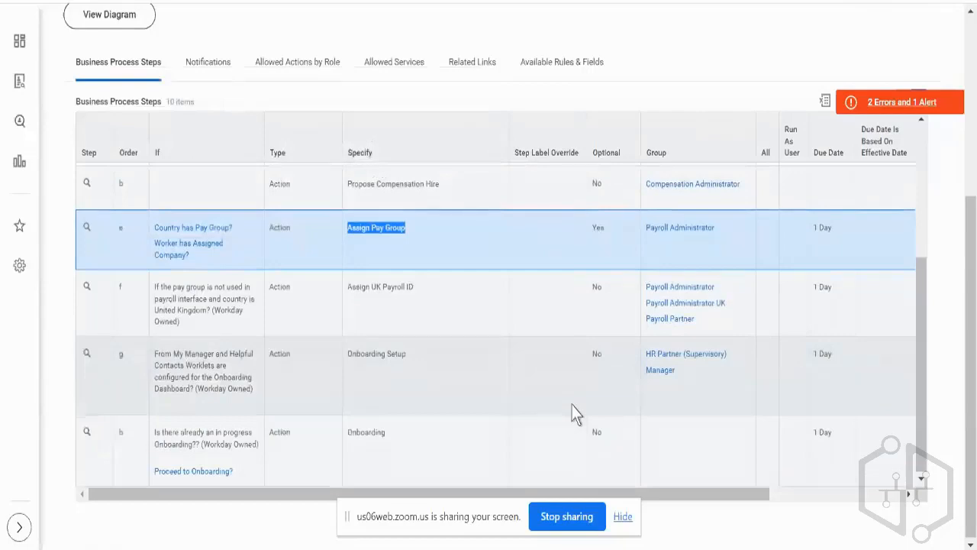
click(401, 353)
double_click(399, 351)
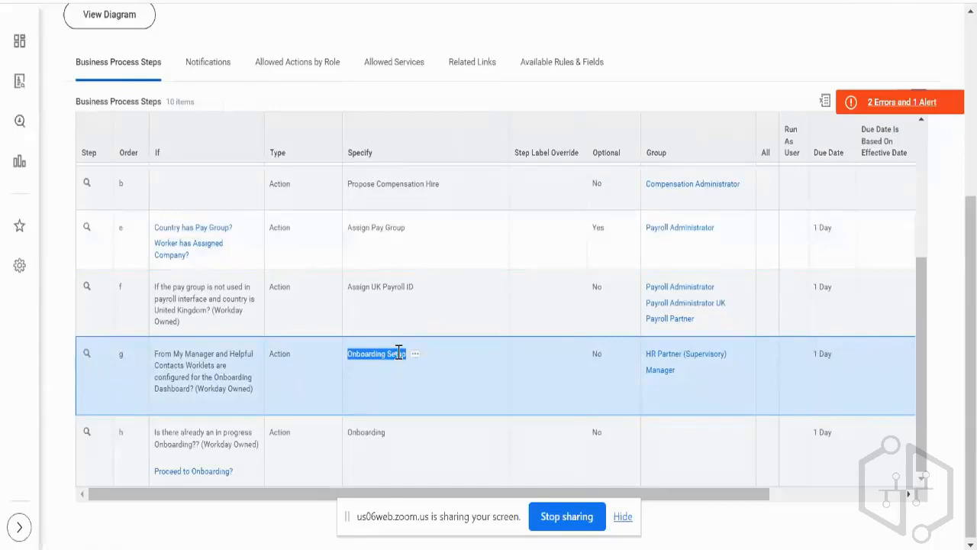
click(465, 239)
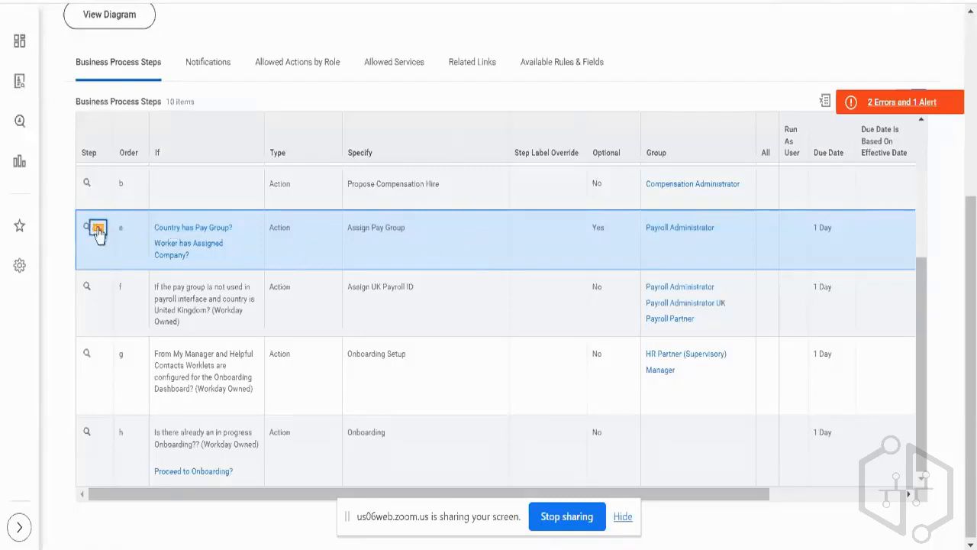
click(98, 229)
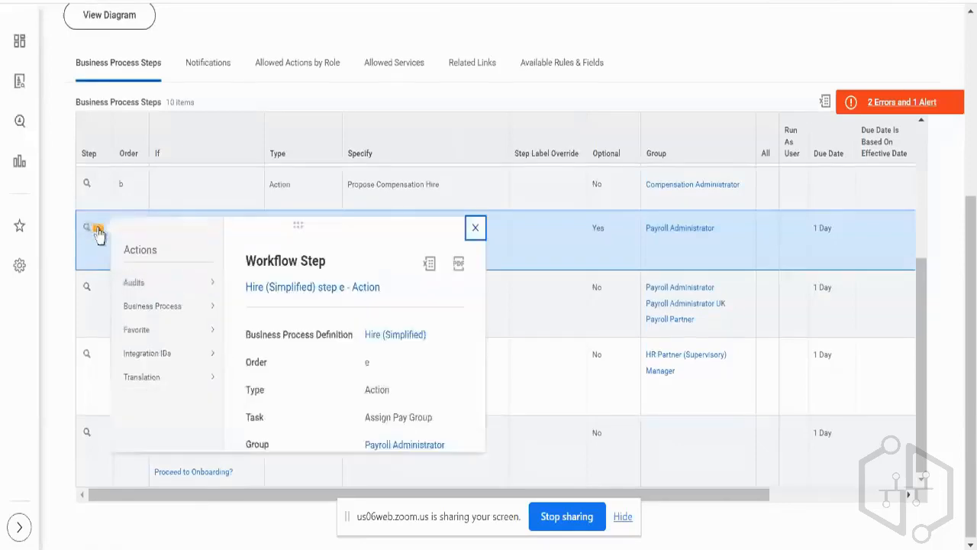
click(538, 245)
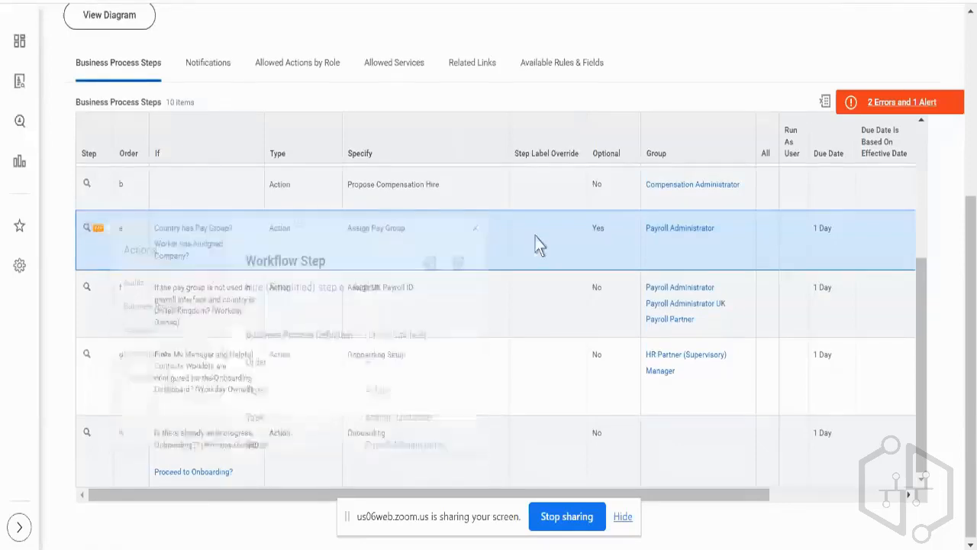
scroll(536, 245, up, 3)
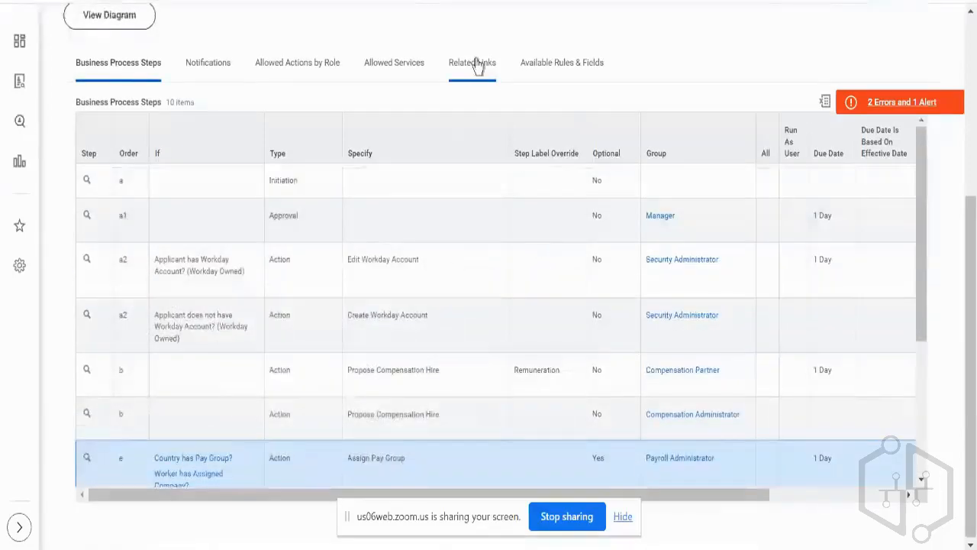
scroll(458, 61, up, 3)
scroll(299, 66, up, 1)
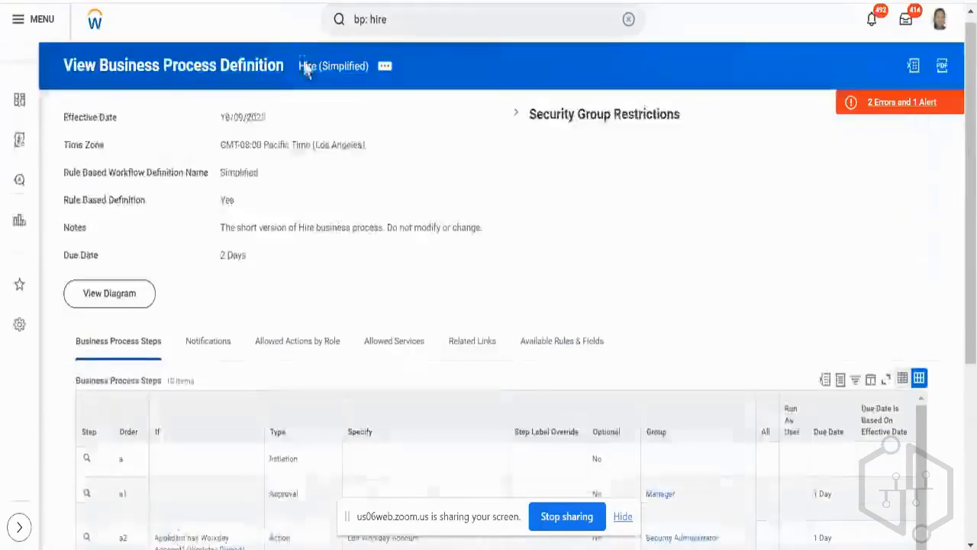
Set the Assign Pay Group step at order e as the completion step, effective 18/09/2023 in GMT-08:00 Pacific Time (Los Angeles).
scroll(401, 184, down, 3)
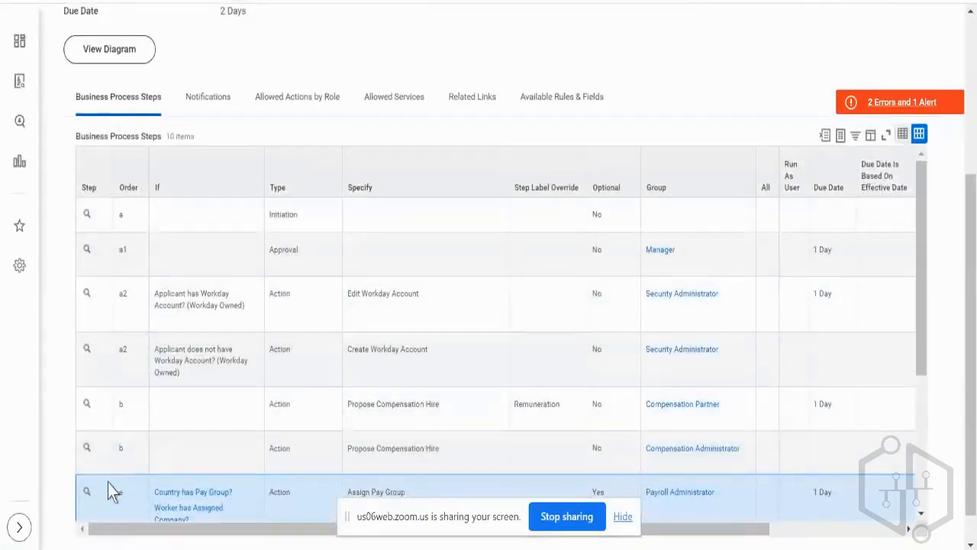
mouse_move(97, 498)
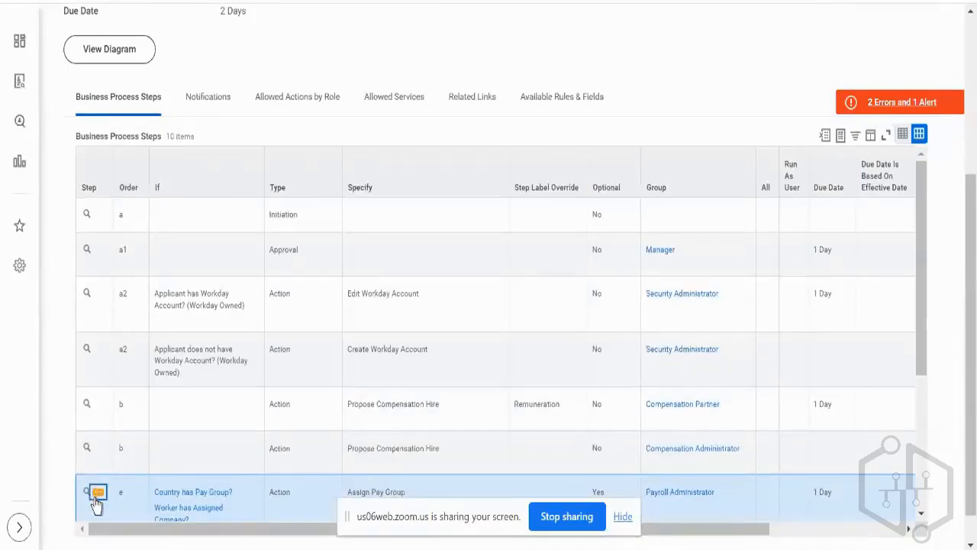
click(97, 495)
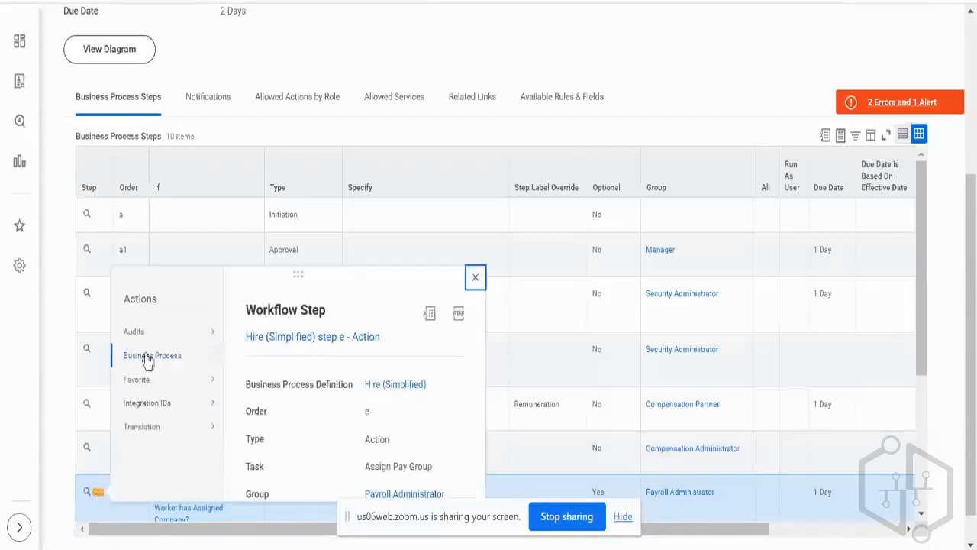
mouse_move(148, 359)
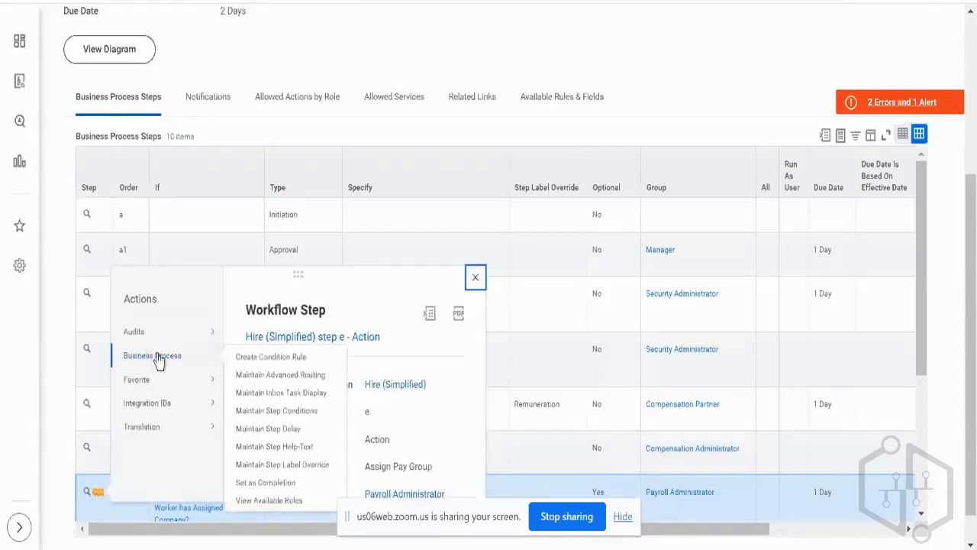
click(252, 484)
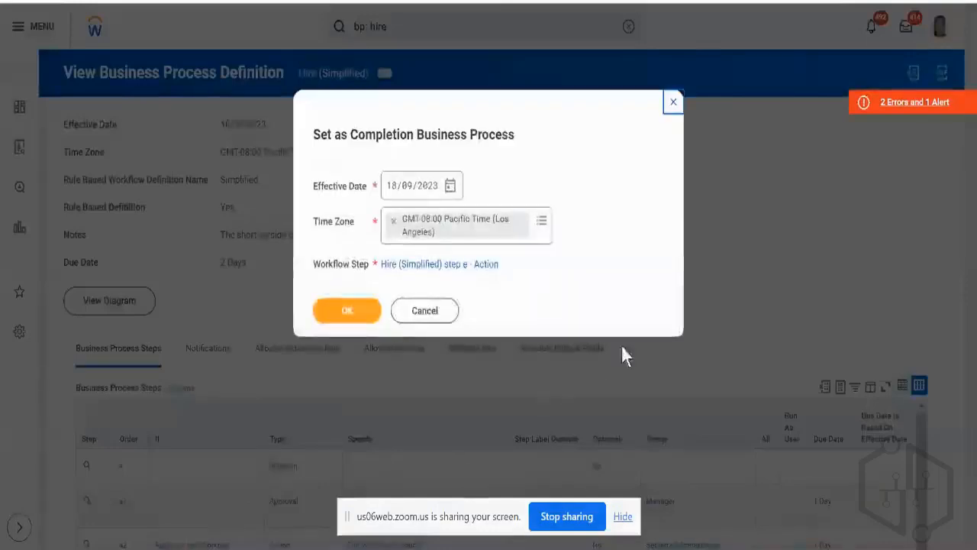
click(361, 321)
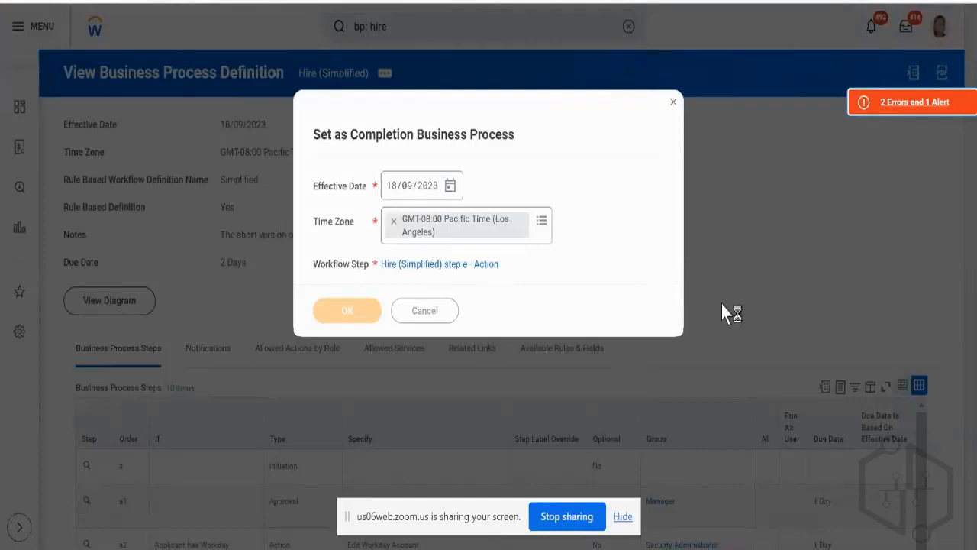
Open the Hire (Simplified) definition for editing with effective date 18/09/2023.
scroll(722, 303, down, 1)
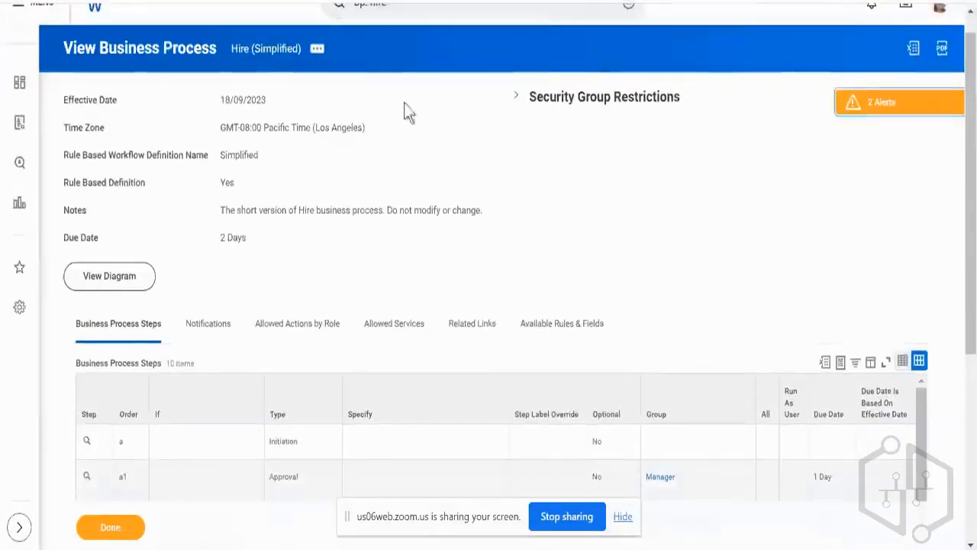
click(317, 49)
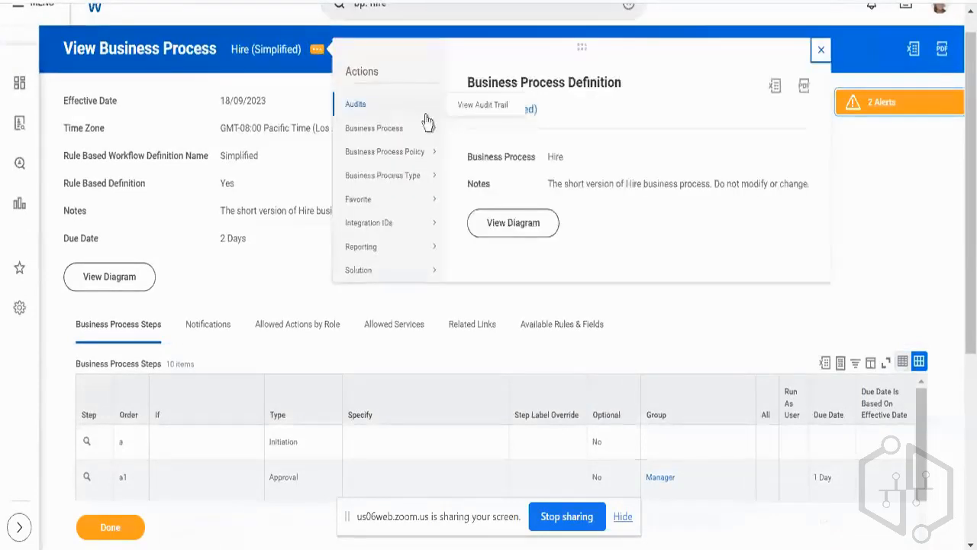
mouse_move(427, 128)
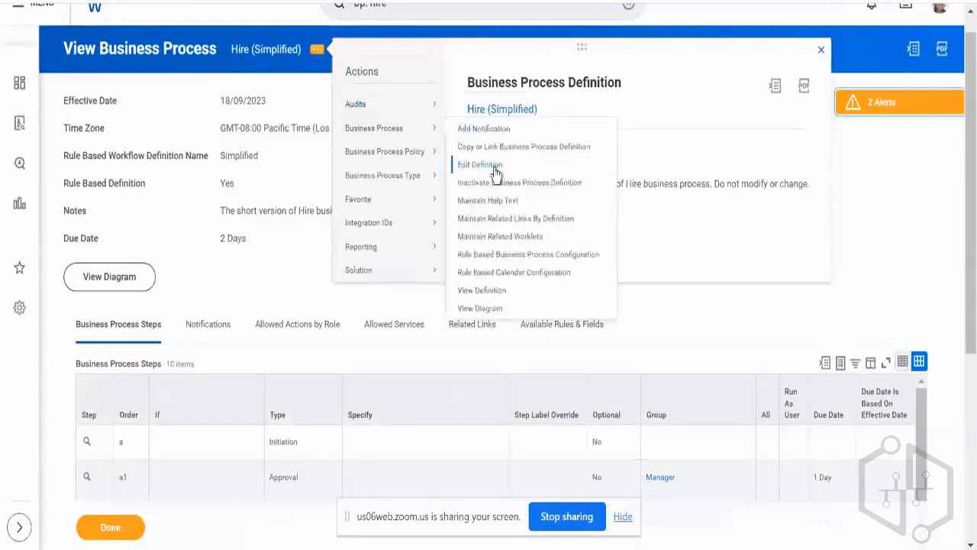
click(494, 166)
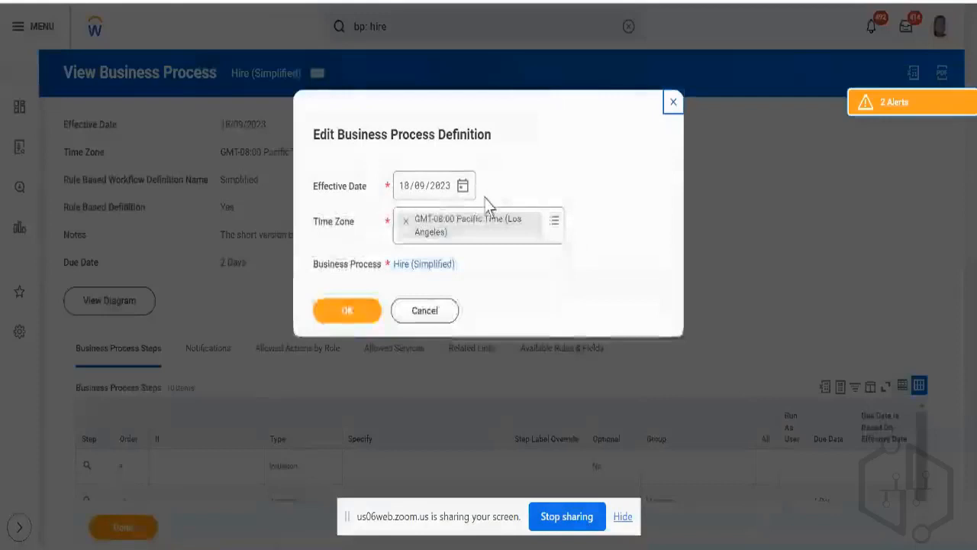
click(363, 313)
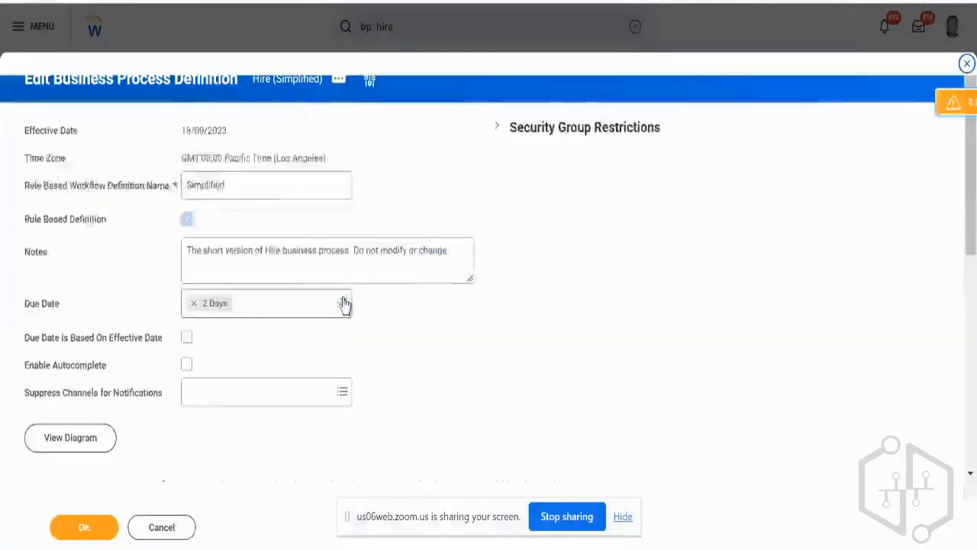
Remove one of the two Propose Compensation Hire steps at order b and save the definition.
scroll(345, 306, down, 3)
scroll(275, 346, down, 3)
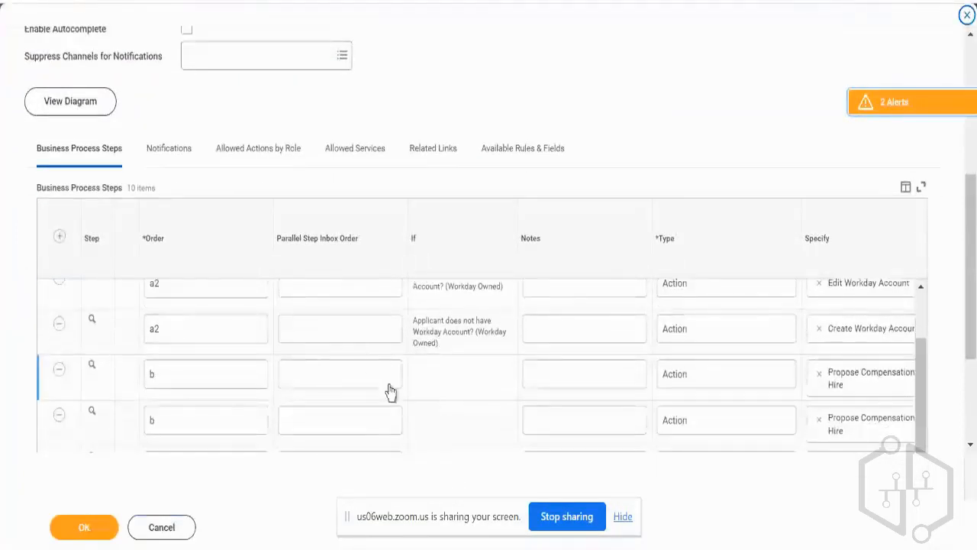
scroll(389, 393, right, 3)
scroll(387, 391, left, 3)
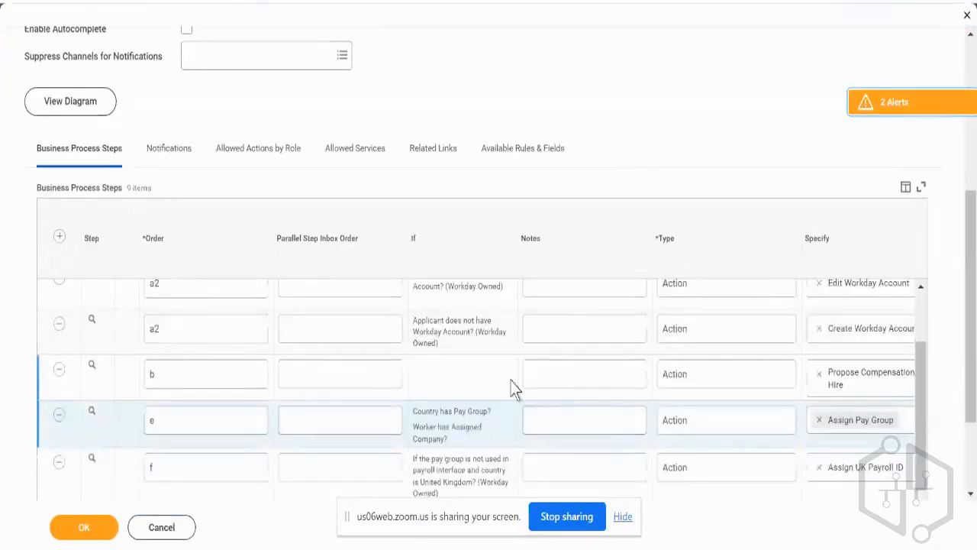
click(106, 528)
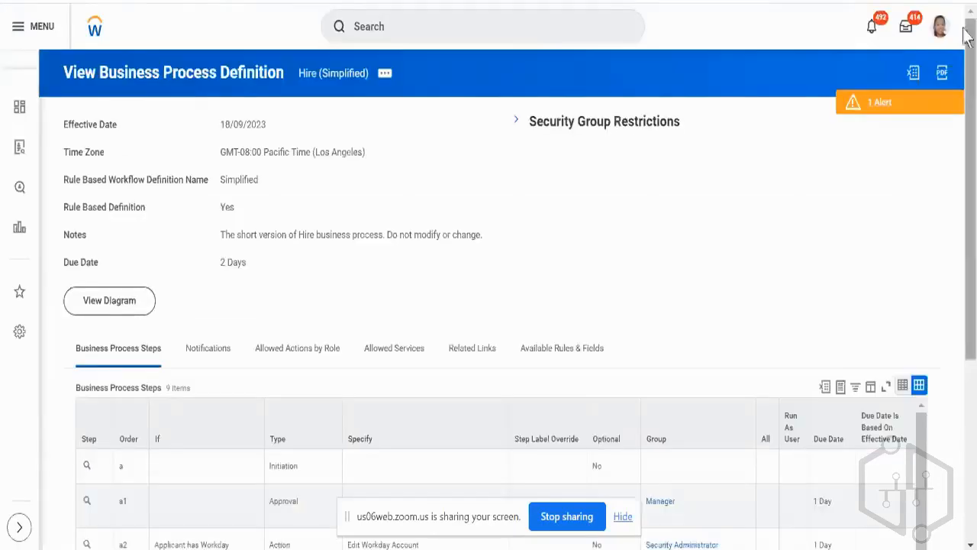
Open the signed-in worker's profile and go to their supervisory organization, Technology Consulting - NA.
click(939, 26)
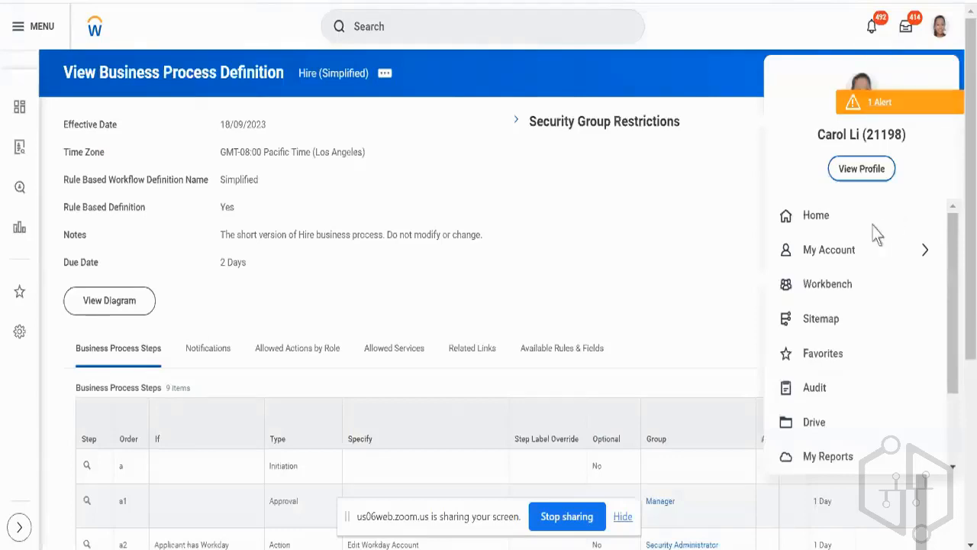
click(860, 175)
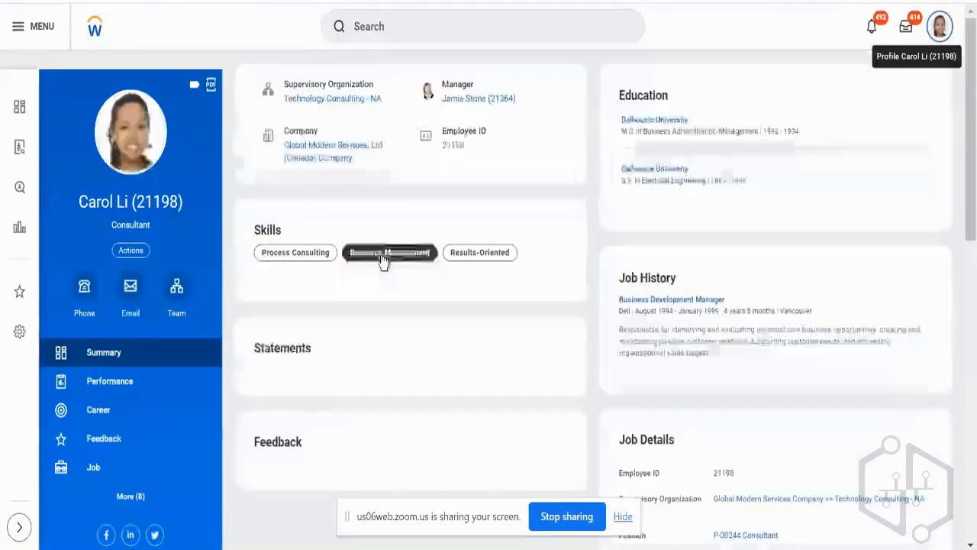
click(337, 99)
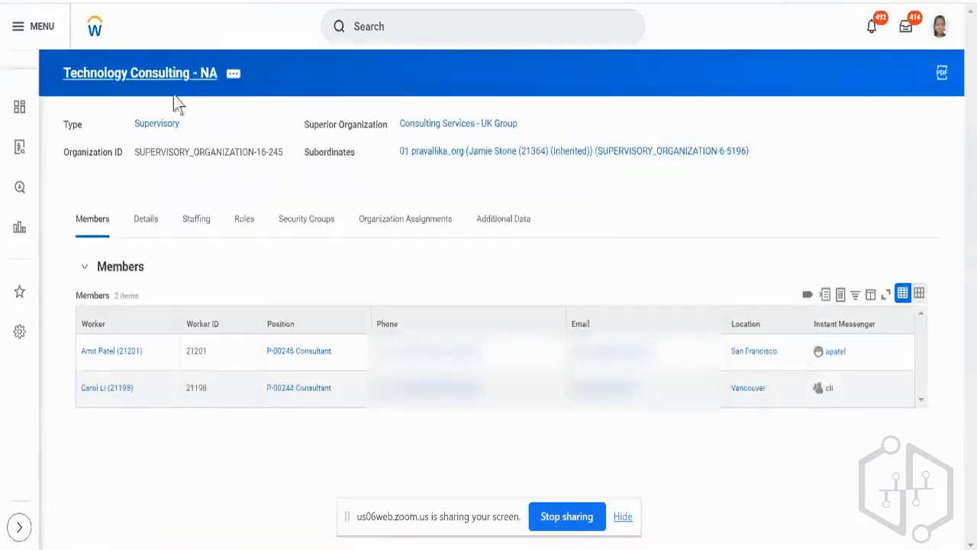
Review the organization's staffing model and in-progress position and staffing actions, and return to its members list.
click(200, 223)
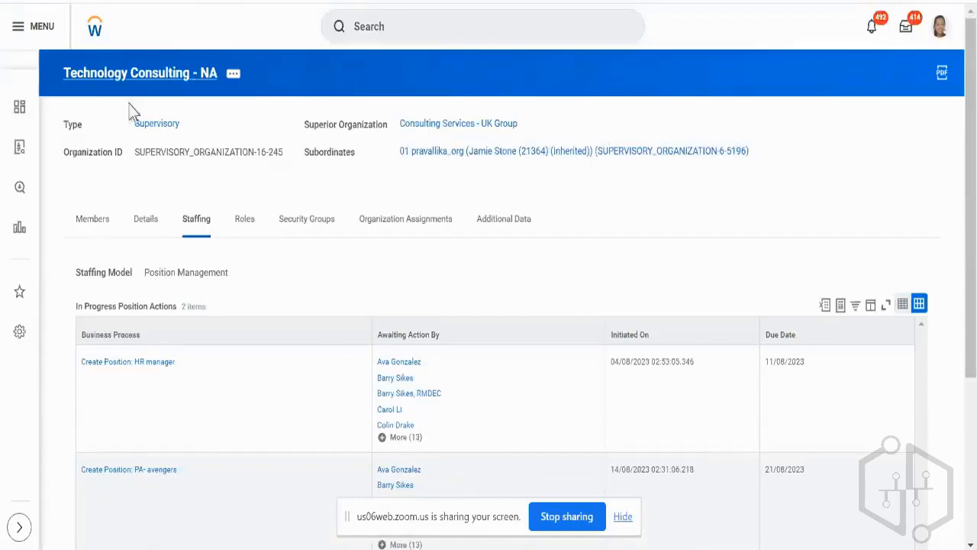
scroll(267, 190, down, 3)
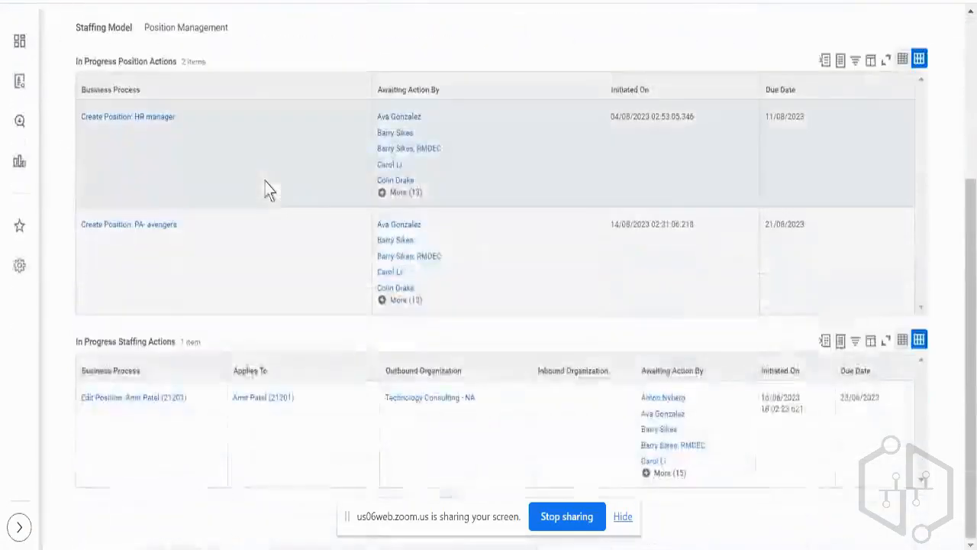
scroll(281, 324, up, 3)
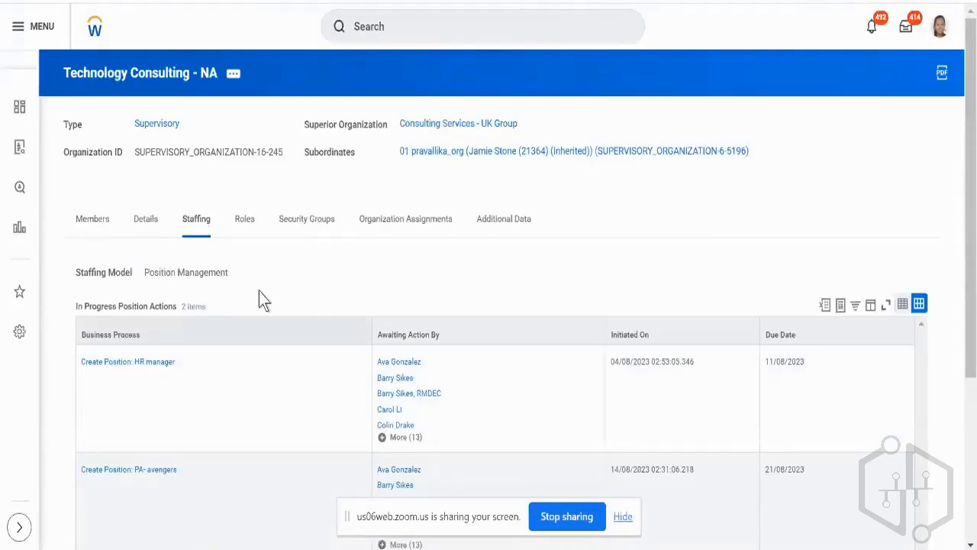
click(105, 219)
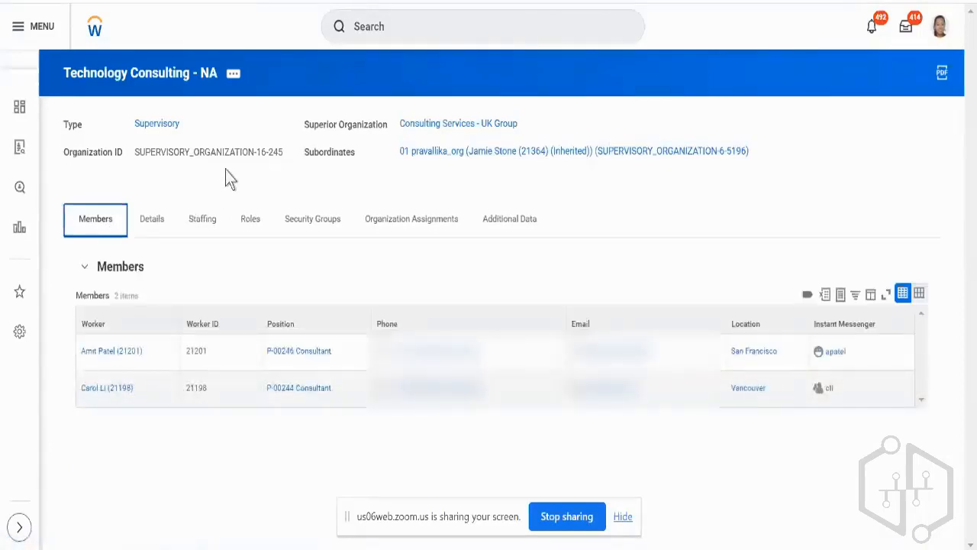
Start a Create Position request for the Technology Consulting - NA organization from its staffing actions.
click(233, 73)
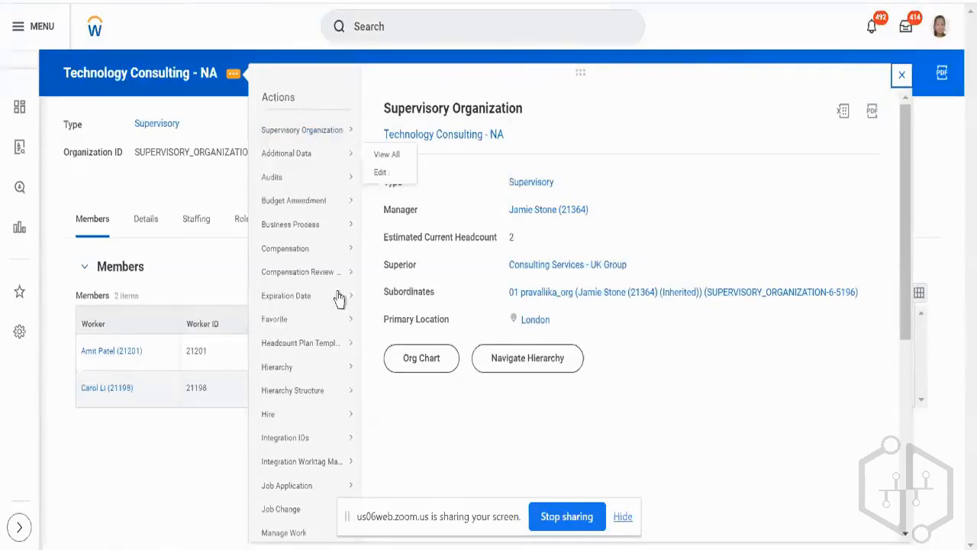
scroll(339, 296, down, 1)
mouse_move(305, 330)
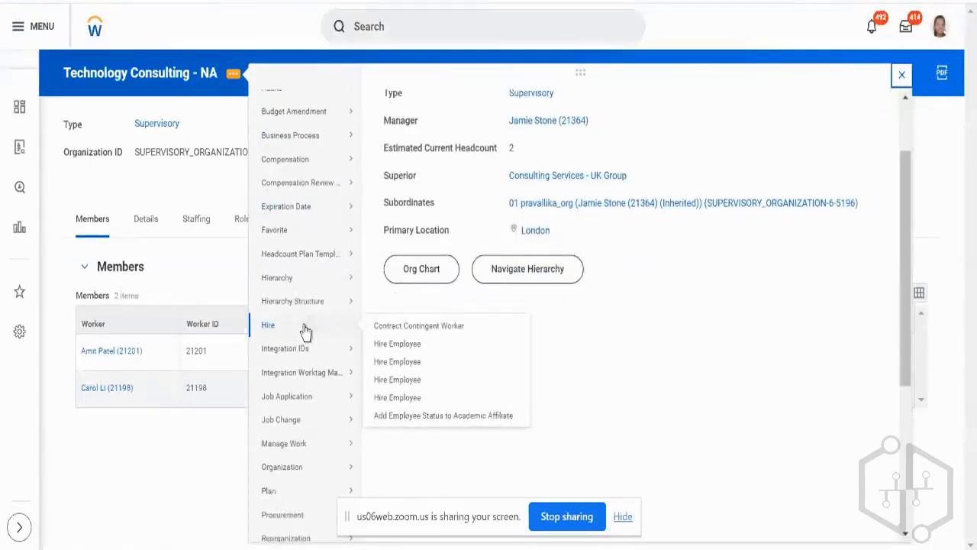
scroll(306, 330, down, 2)
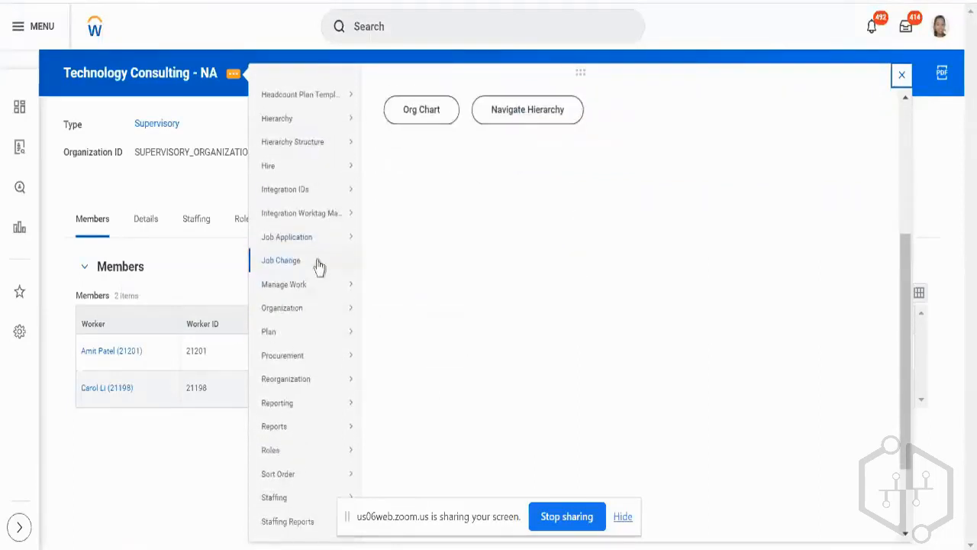
mouse_move(305, 504)
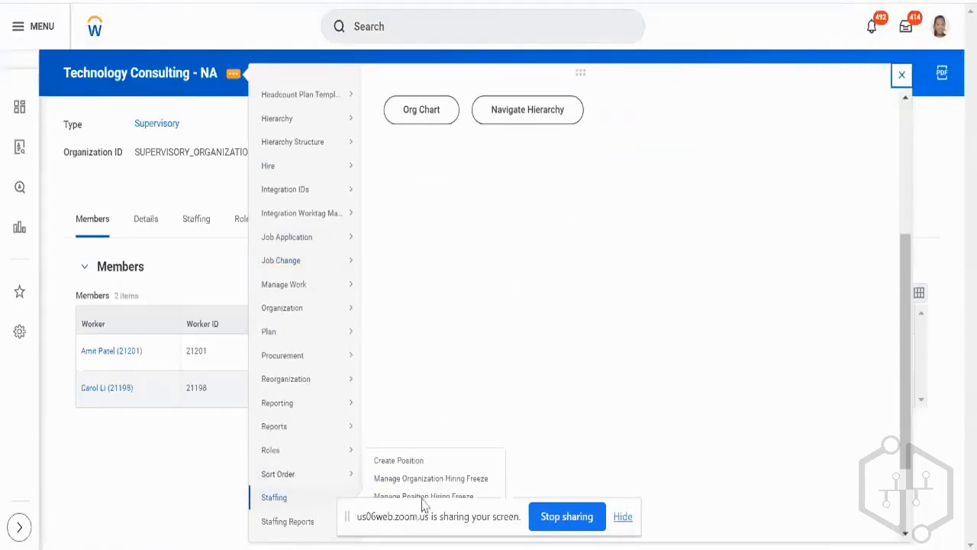
click(402, 462)
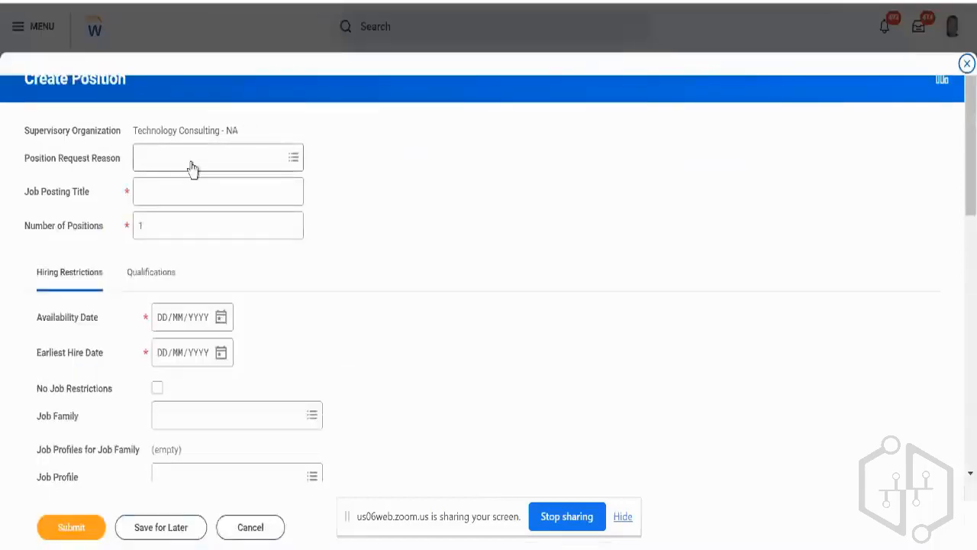
Set the position request reason to Staff New Project, title the job posting Test Position plus a first name, and request 20 positions.
click(192, 158)
text(new)
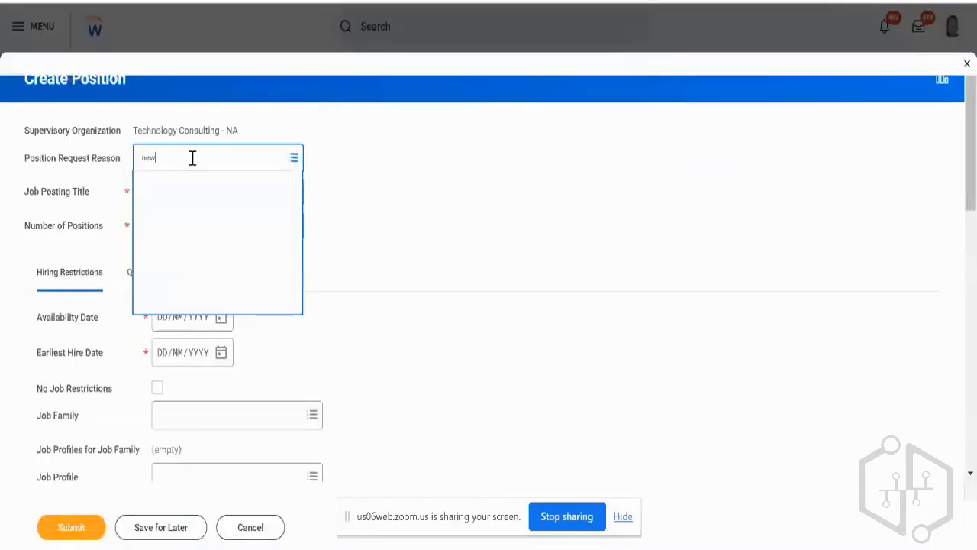
click(164, 205)
text(T)
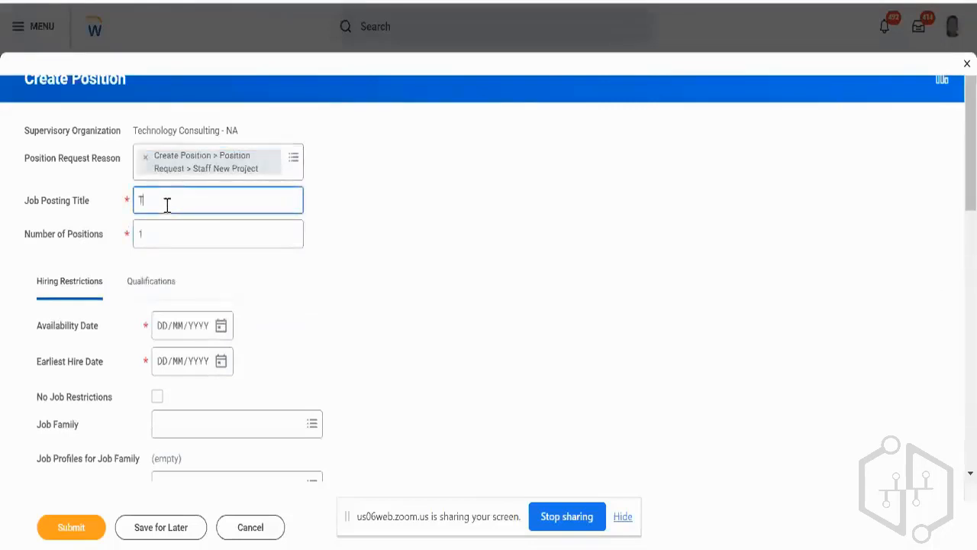
text(est Position A)
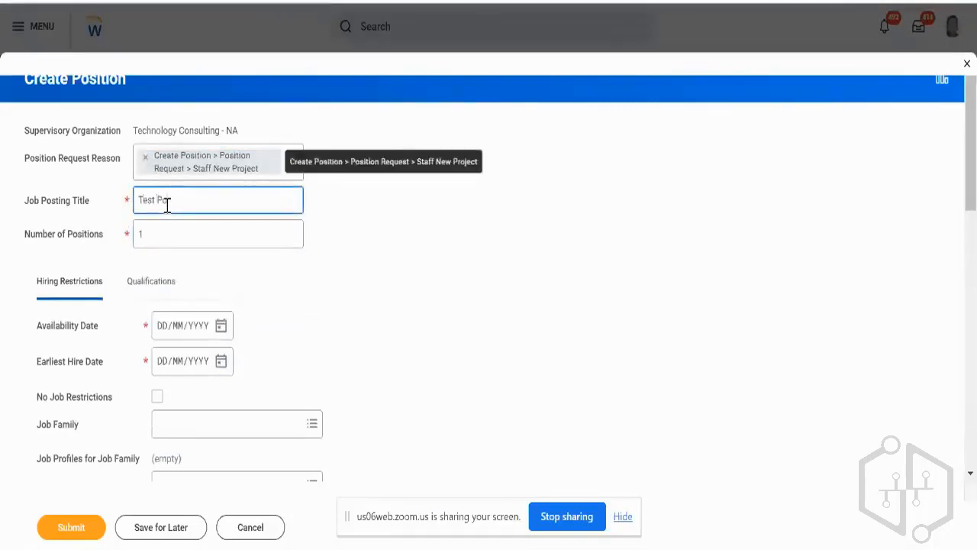
text(yan)
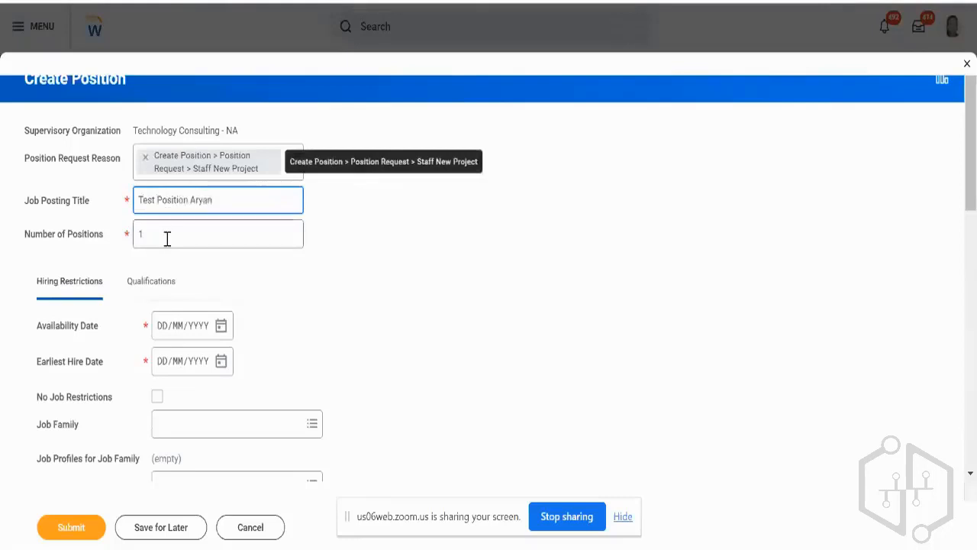
click(167, 238)
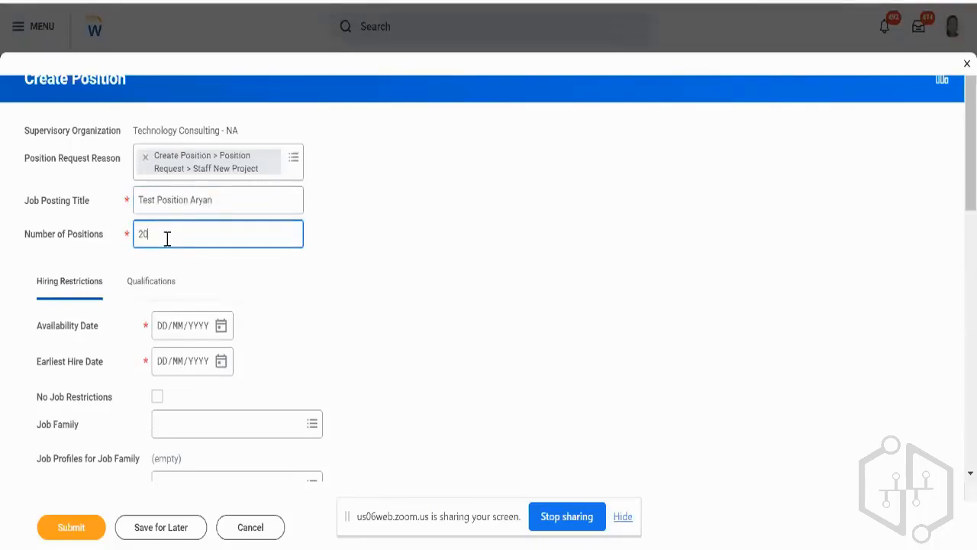
Set both the availability date and the earliest hire date to 19/09/2023.
click(221, 327)
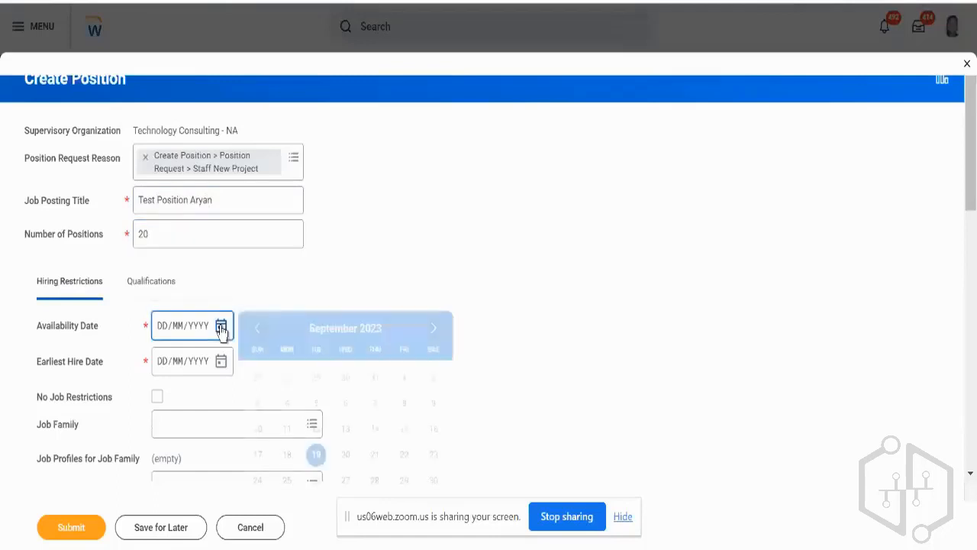
click(317, 455)
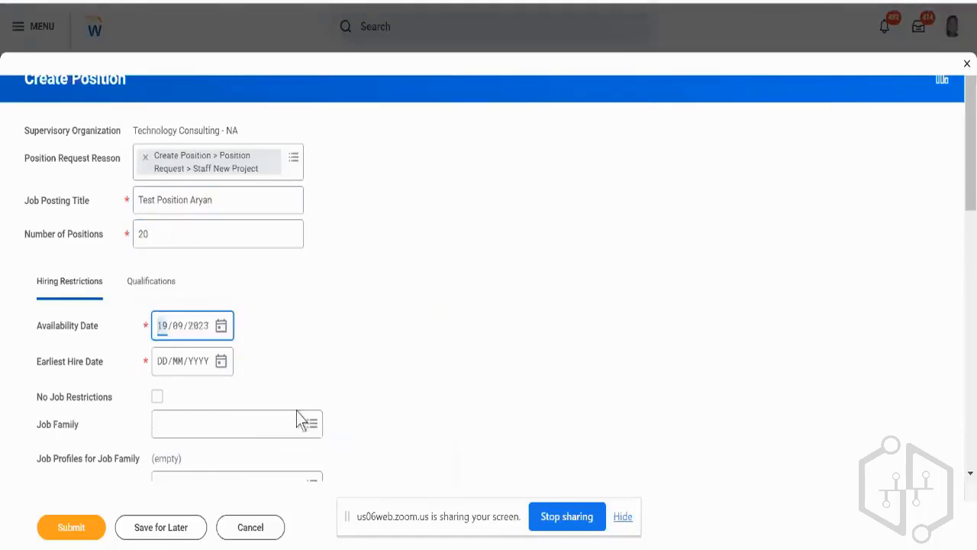
click(219, 365)
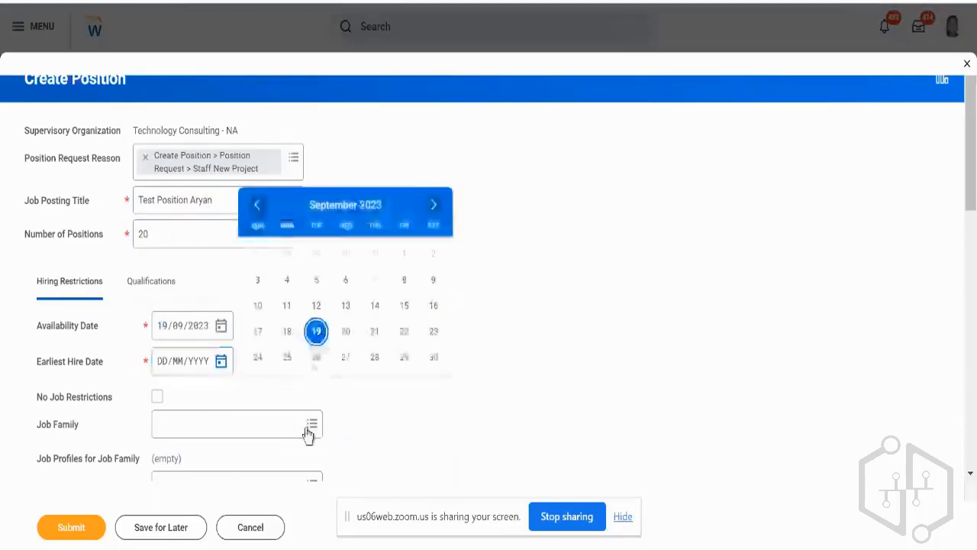
click(317, 333)
Open the signed-in worker's profile in a new browser tab and copy the Consultant job profile name for the request.
scroll(316, 334, down, 5)
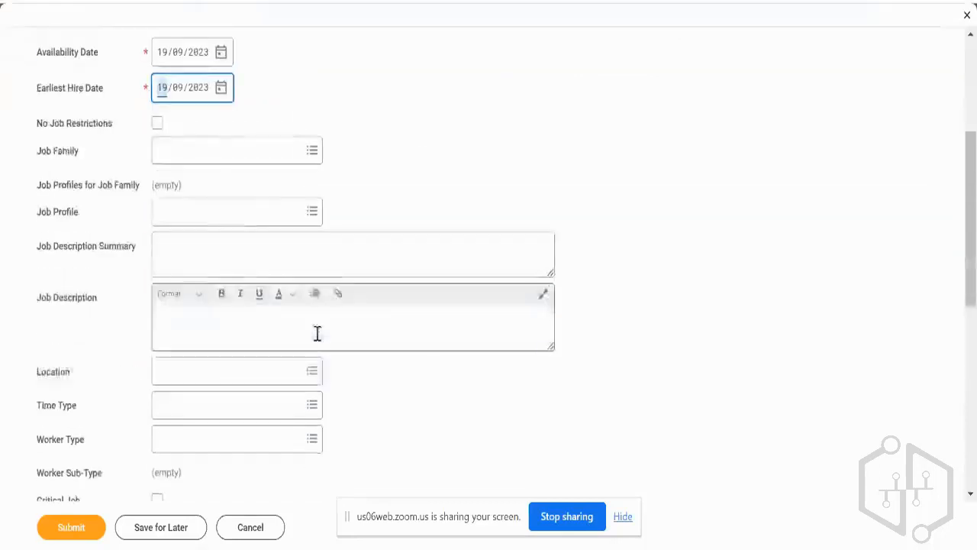
click(213, 132)
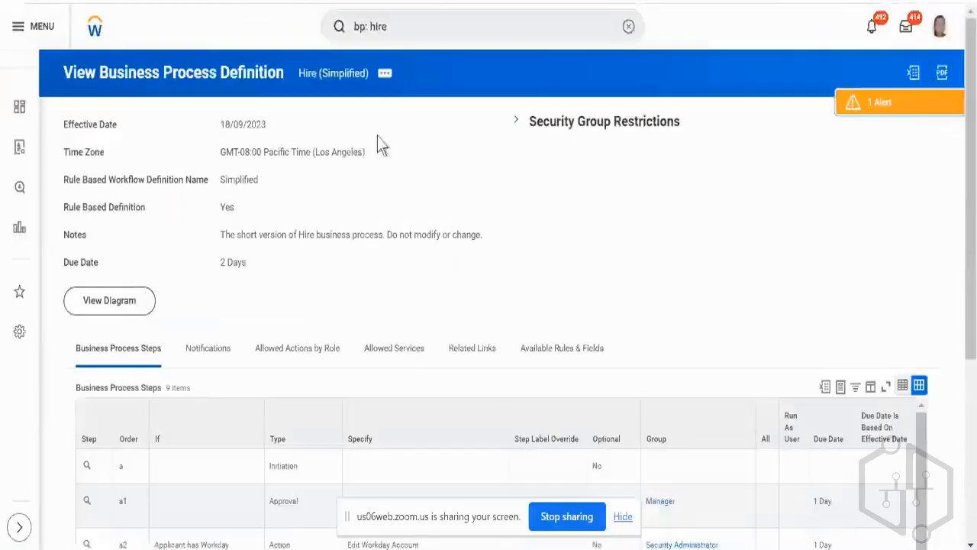
click(940, 26)
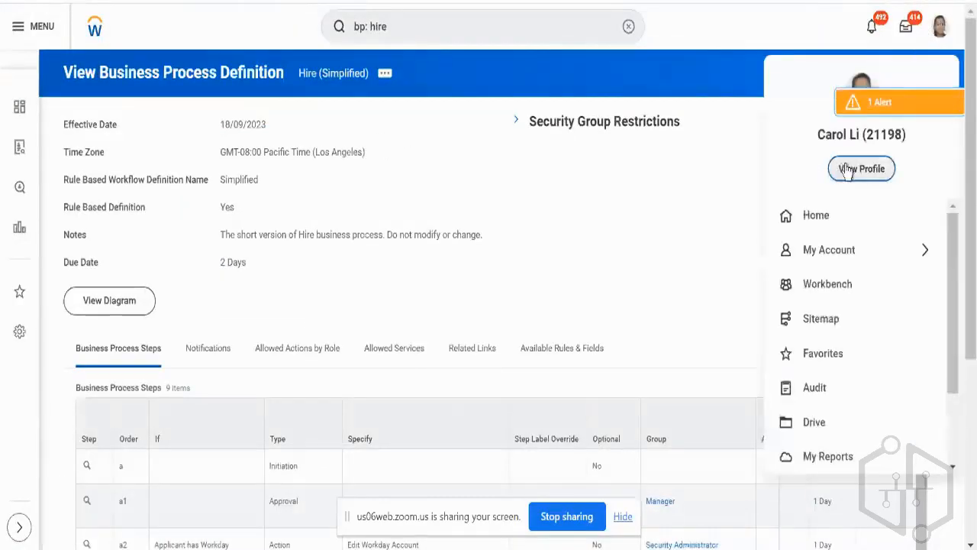
right_click(848, 169)
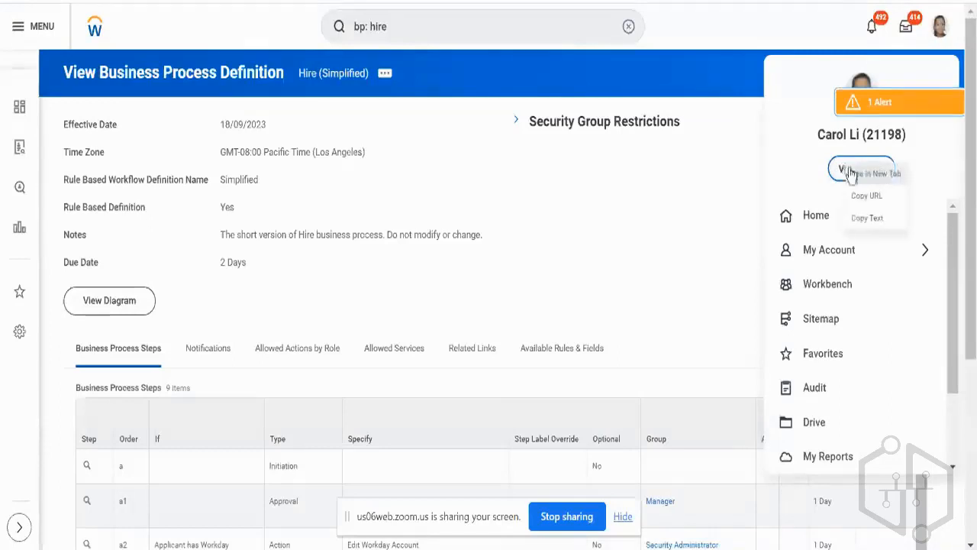
click(865, 178)
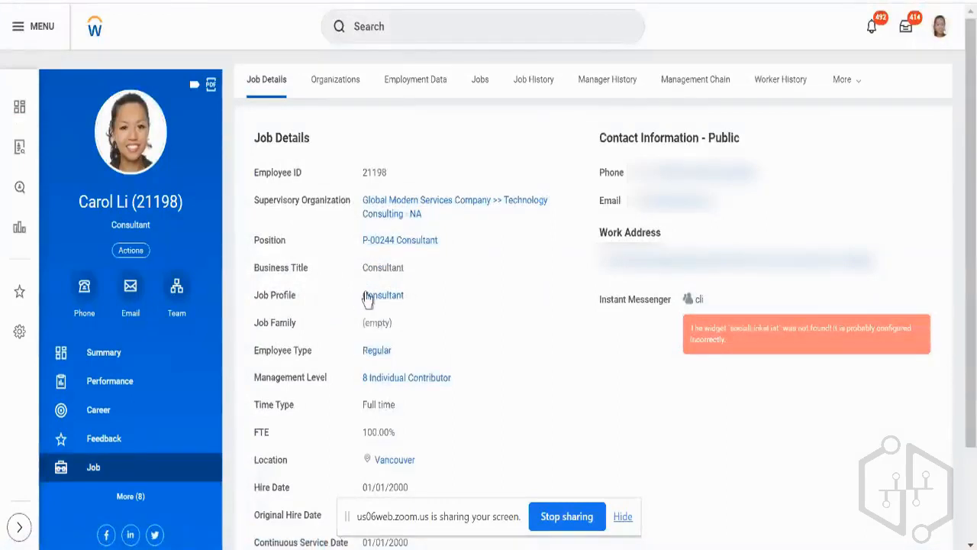
right_click(399, 331)
click(405, 351)
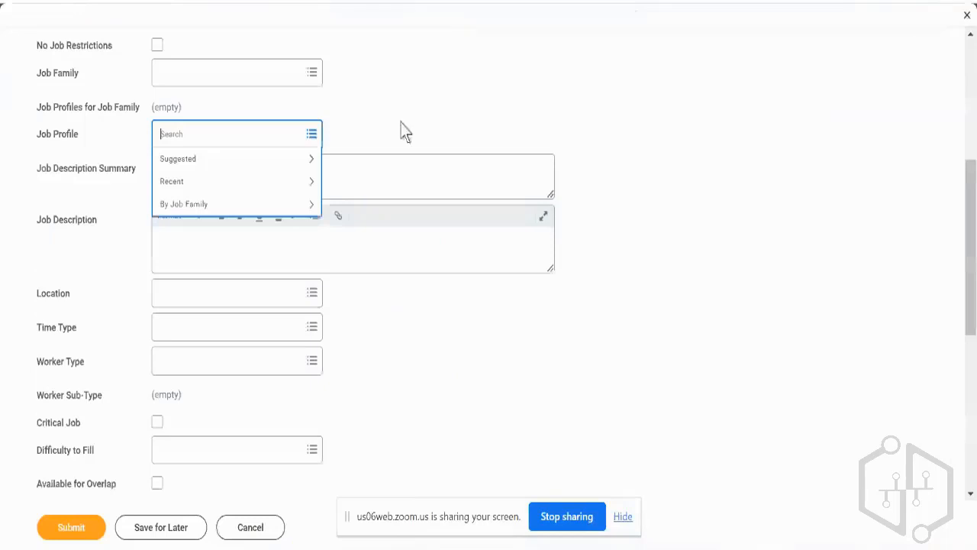
Set the position's job profile to Consultant and enter "test" as the job description.
key(Return)
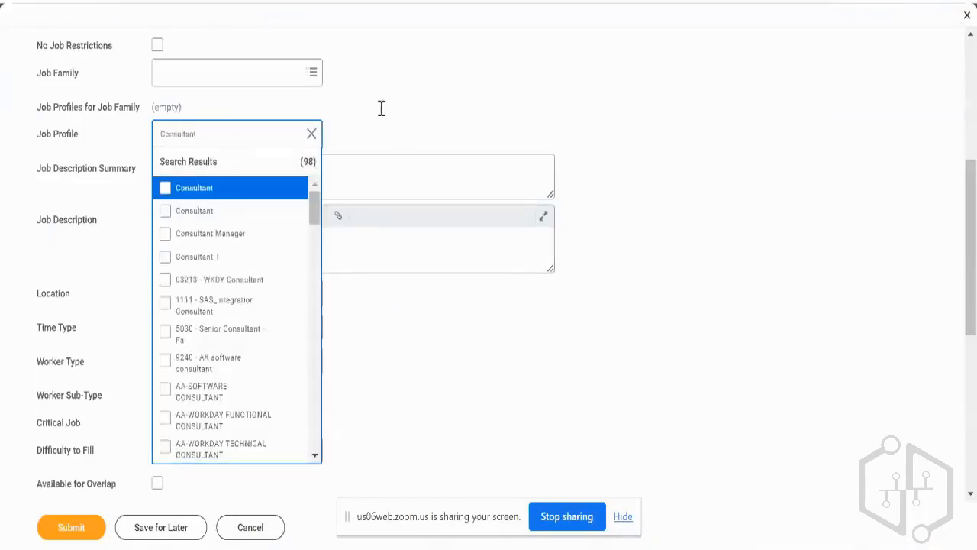
key(Return)
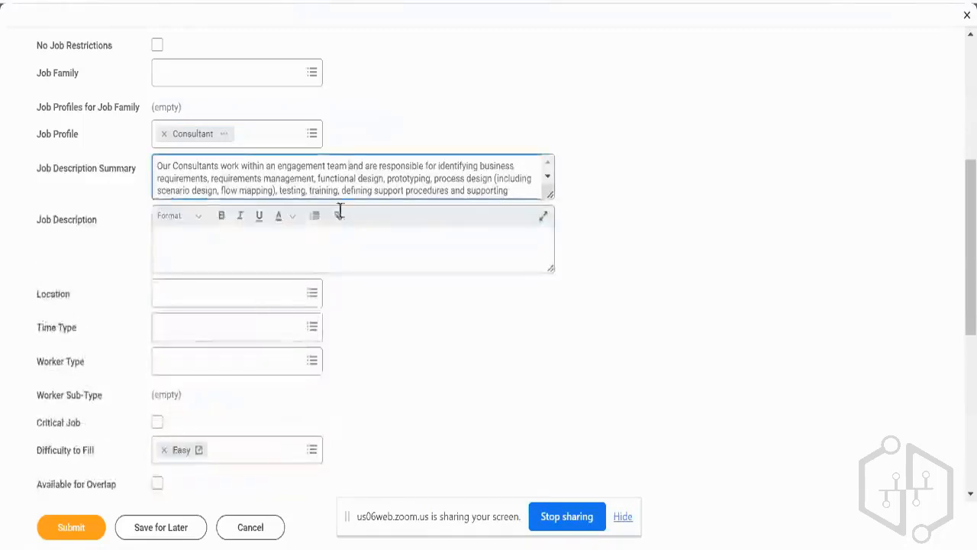
click(329, 249)
text(test)
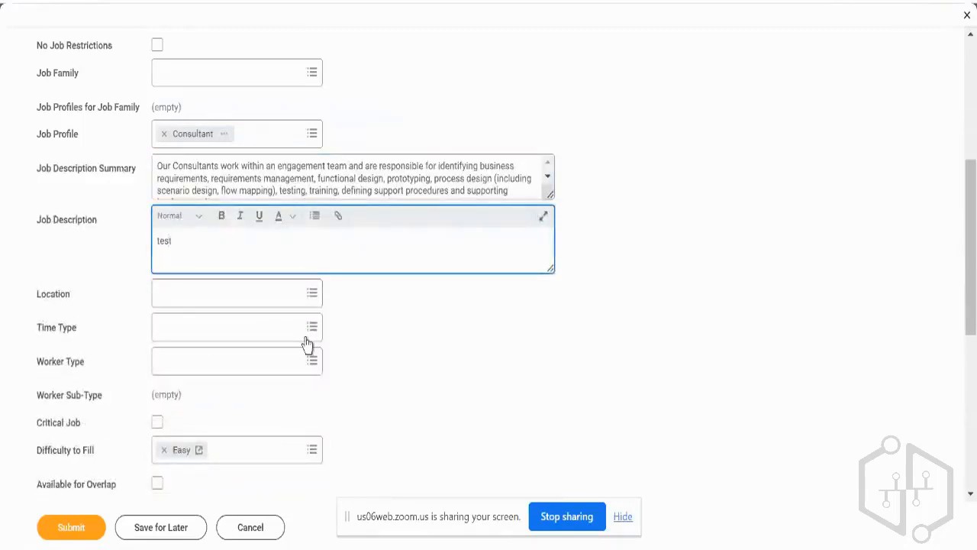
Check the completed Create Position form and submit it.
scroll(356, 405, down, 4)
scroll(192, 484, up, 10)
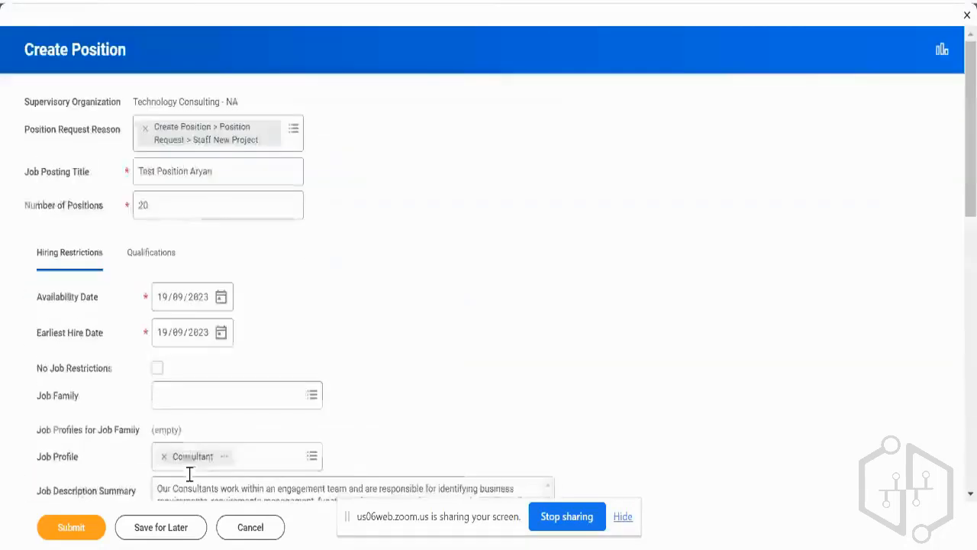
click(71, 526)
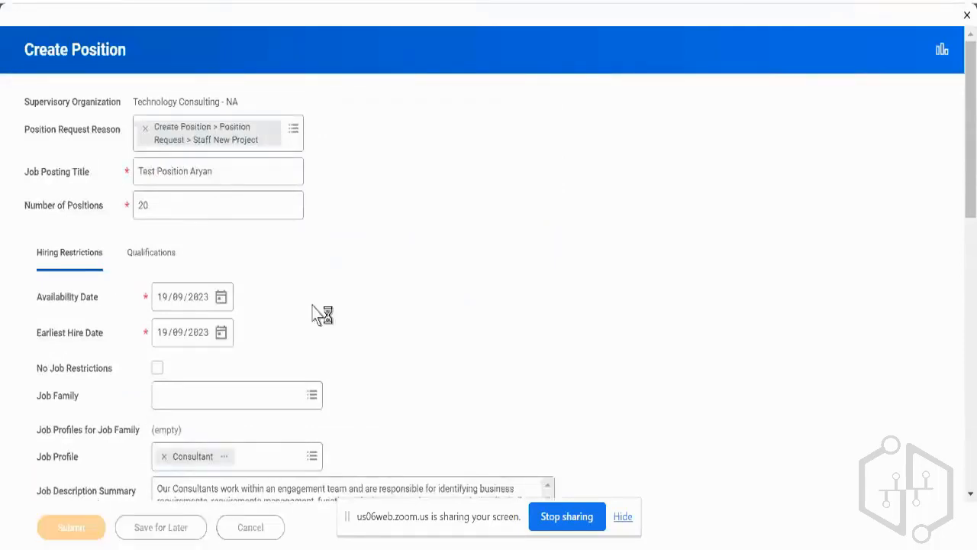
click(157, 368)
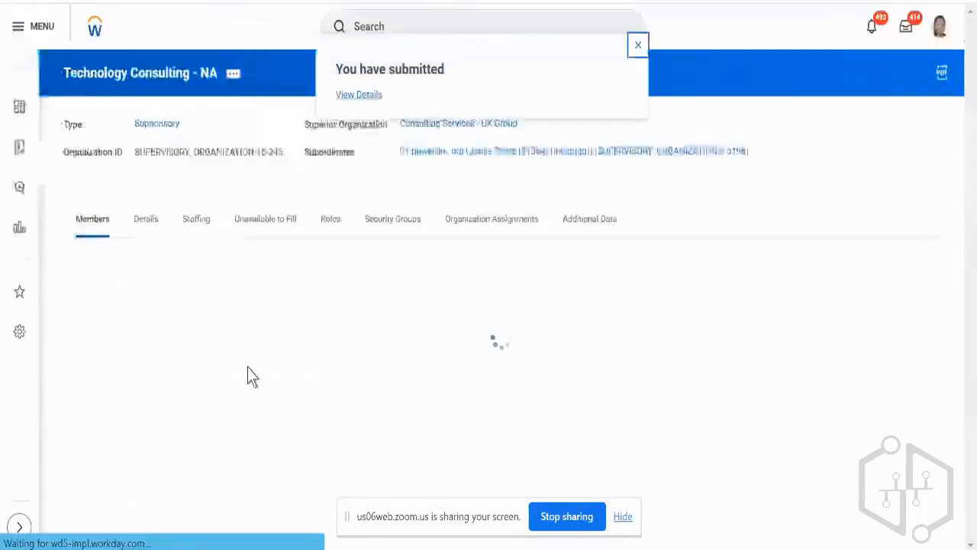
Check the organization's in-progress staffing actions and its positions that are unavailable to fill.
click(200, 234)
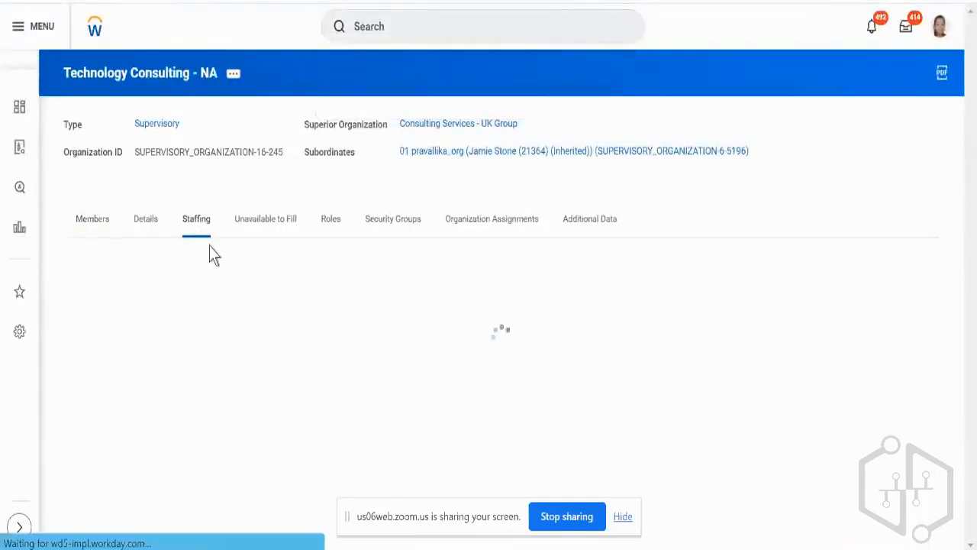
scroll(209, 246, down, 3)
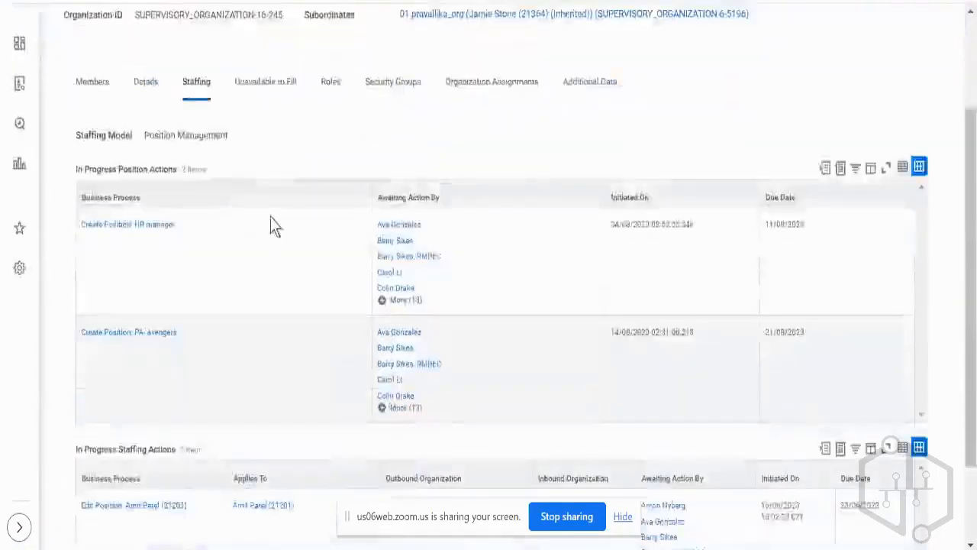
scroll(271, 218, down, 1)
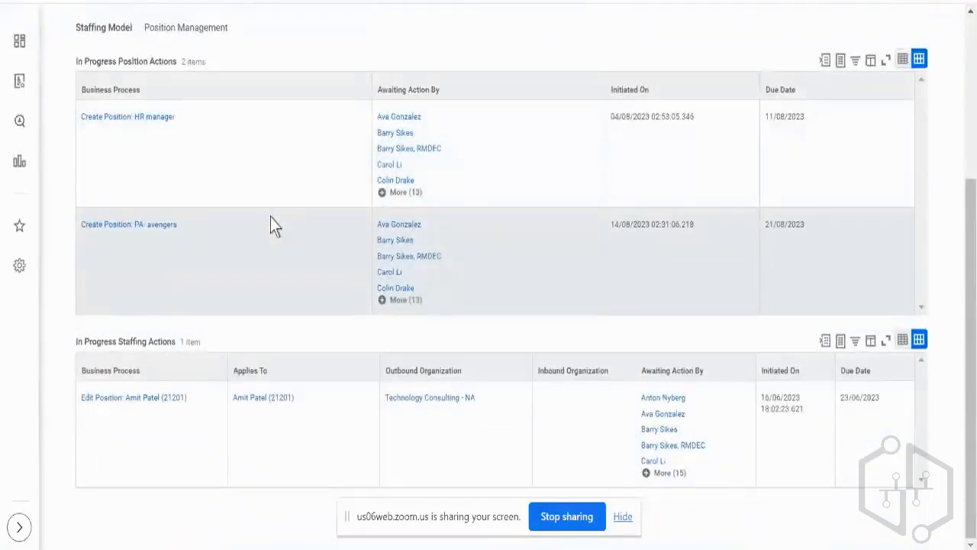
scroll(271, 217, up, 3)
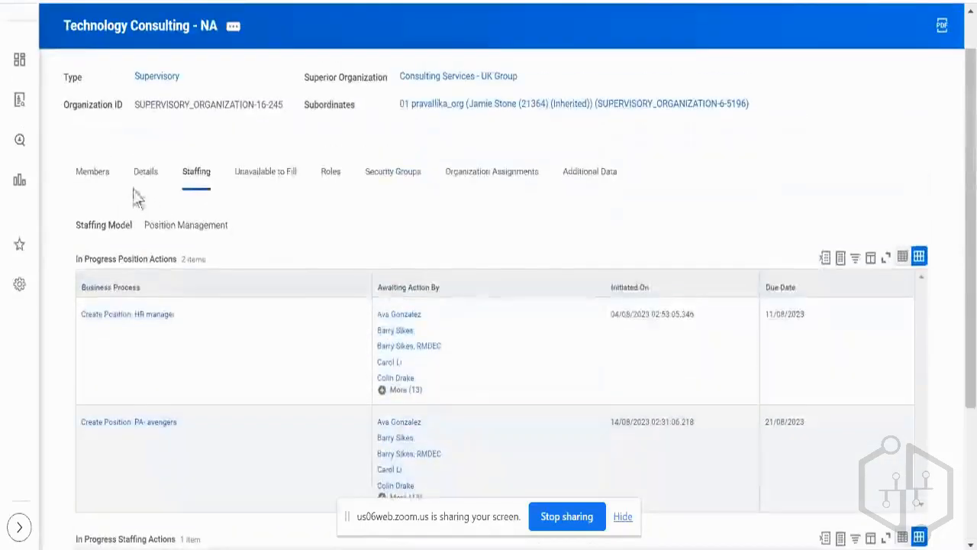
click(275, 191)
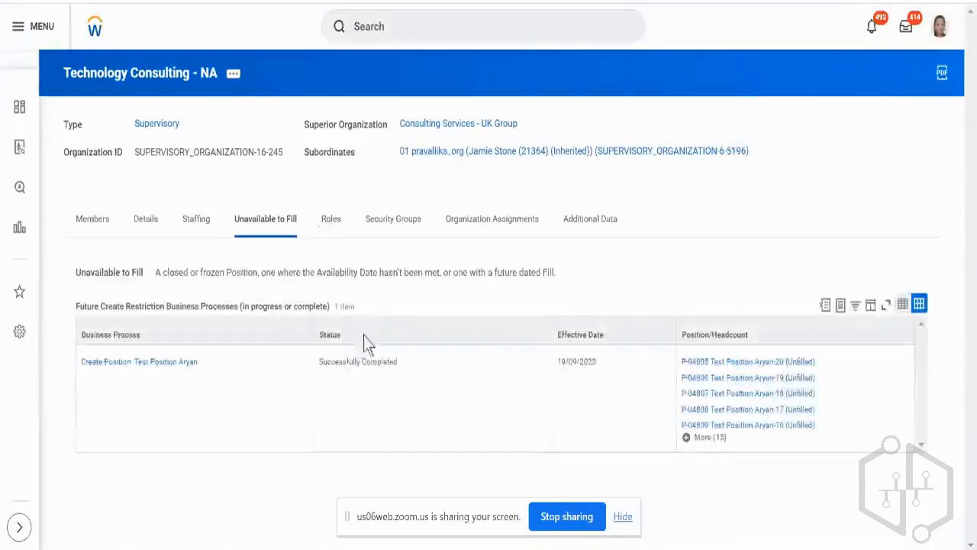
Open the new Create Position event and review its details.
click(187, 366)
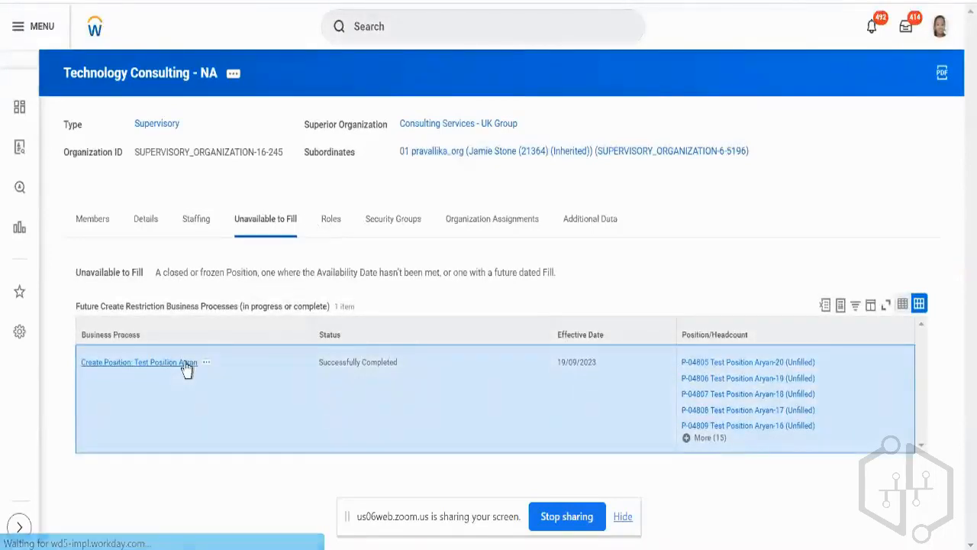
click(187, 365)
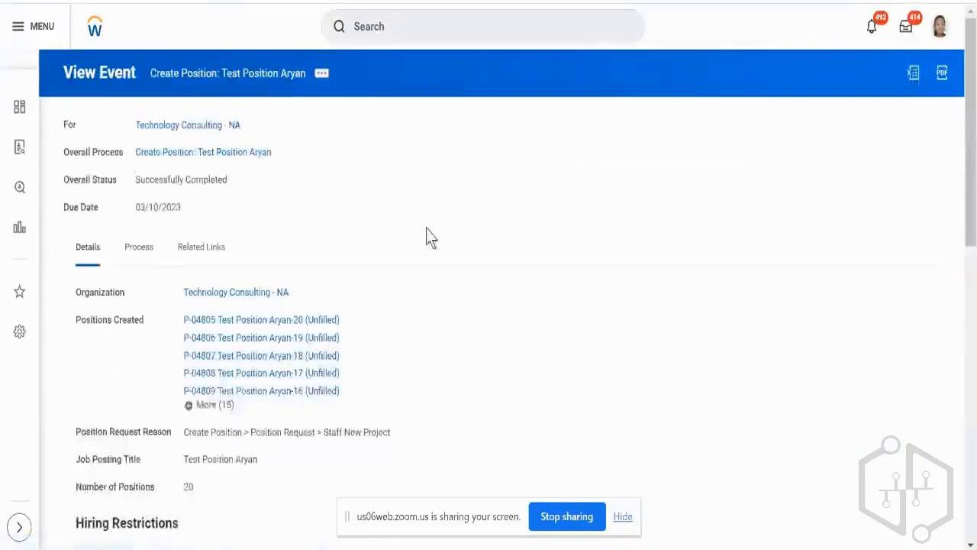
scroll(430, 224, down, 2)
scroll(431, 224, up, 2)
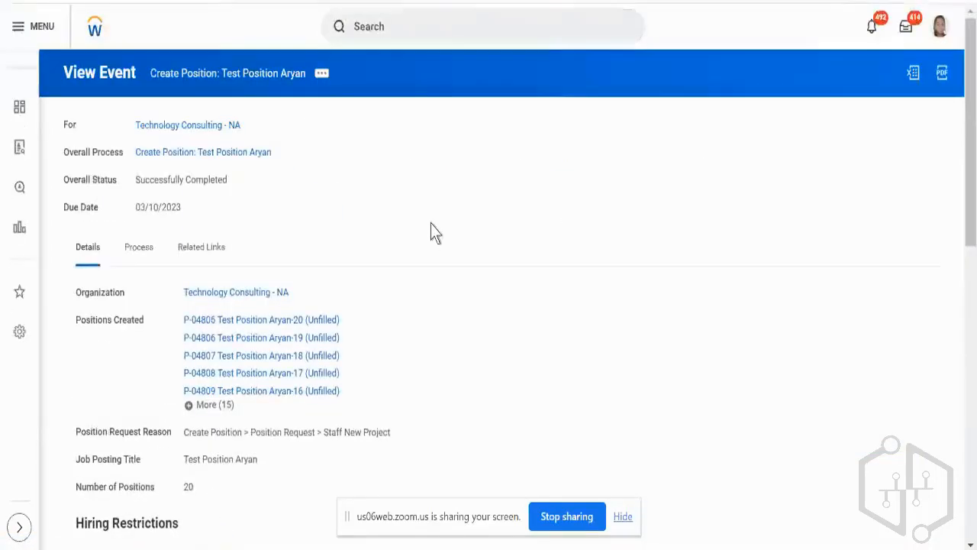
Start Hire Employee for Technology Consulting - NA and run the person search.
click(205, 131)
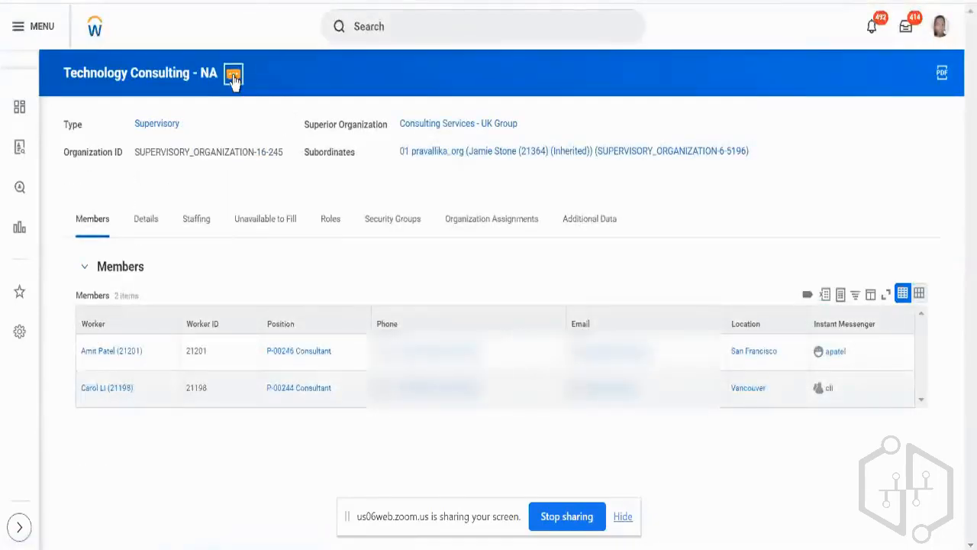
click(233, 75)
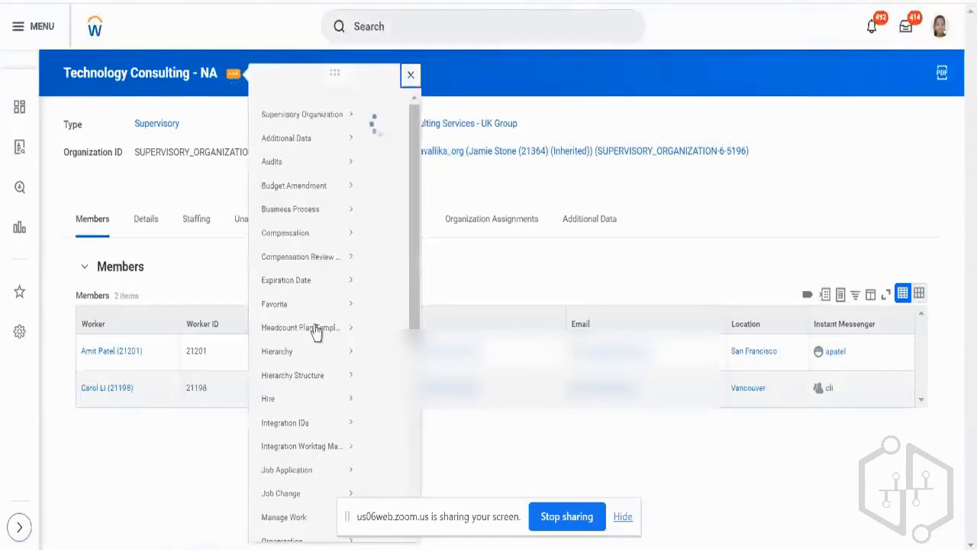
mouse_move(310, 414)
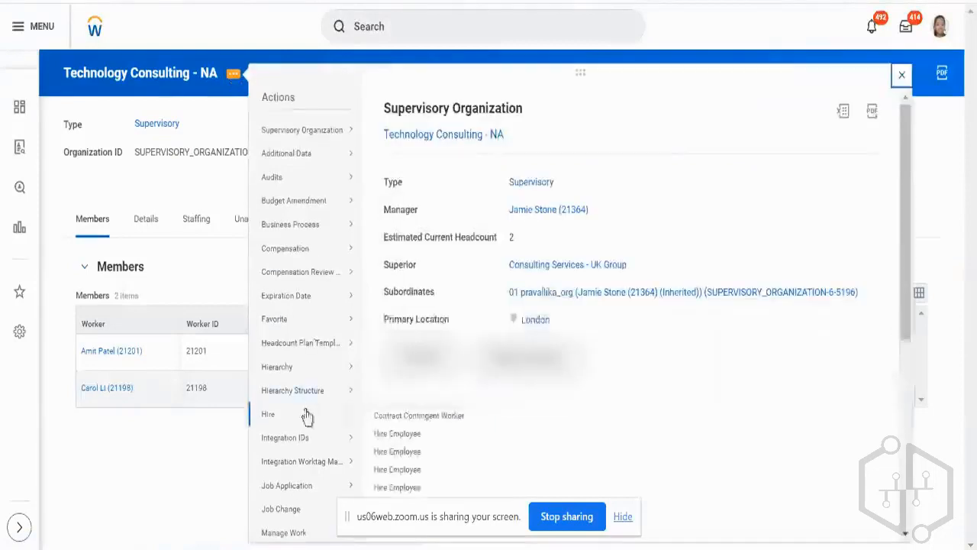
click(404, 435)
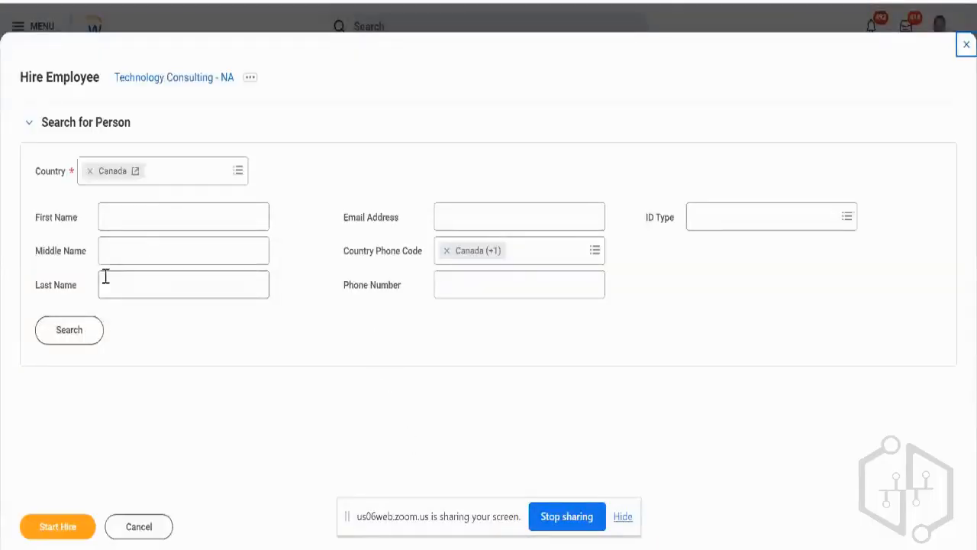
click(93, 330)
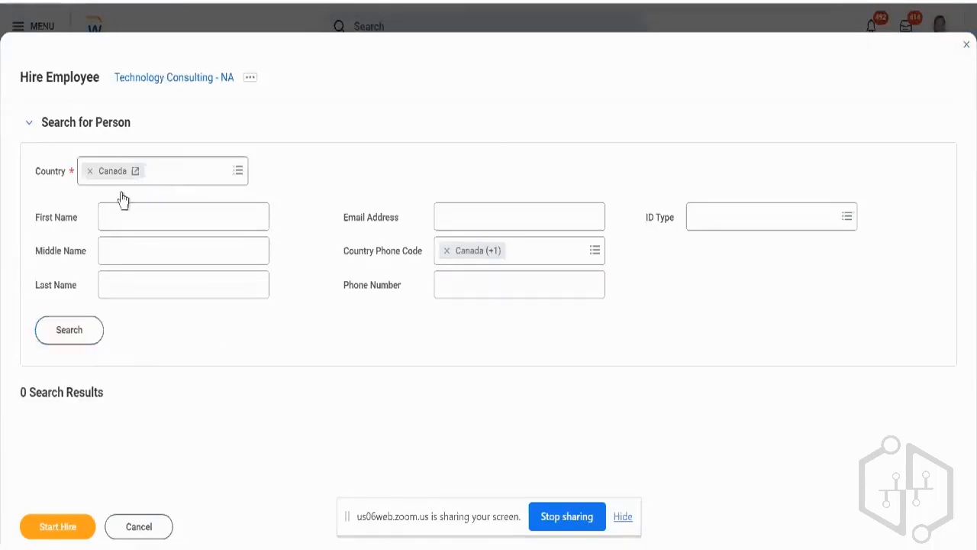
Change the person search's country to United States of America and discard the hire.
click(89, 171)
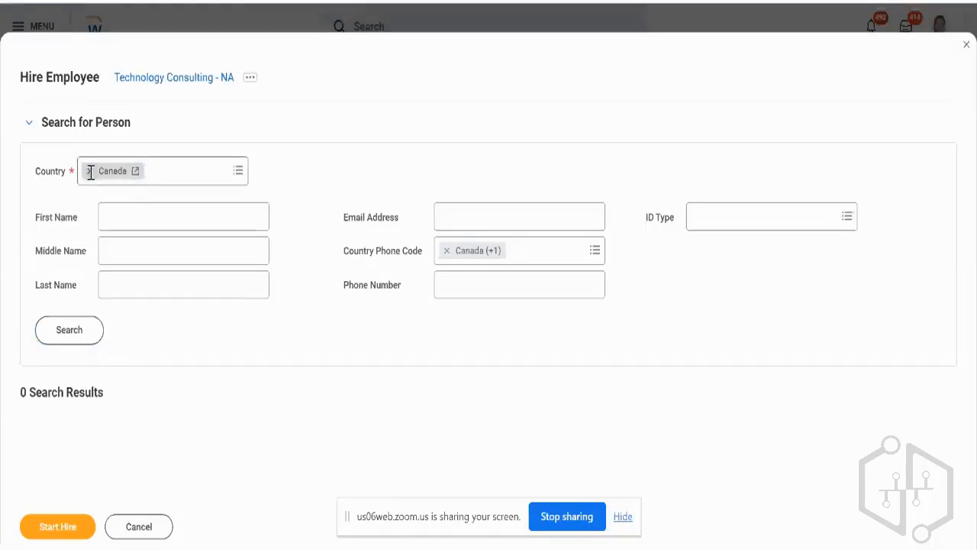
click(133, 166)
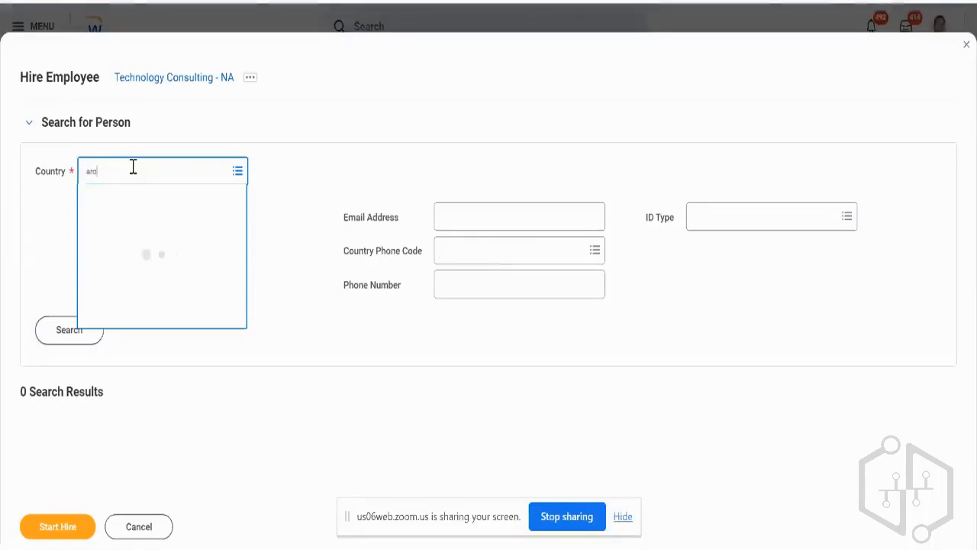
text(enia)
key(BackSpace)
key(BackSpace)
key(BackSpace)
key(BackSpace)
key(BackSpace)
text(ca)
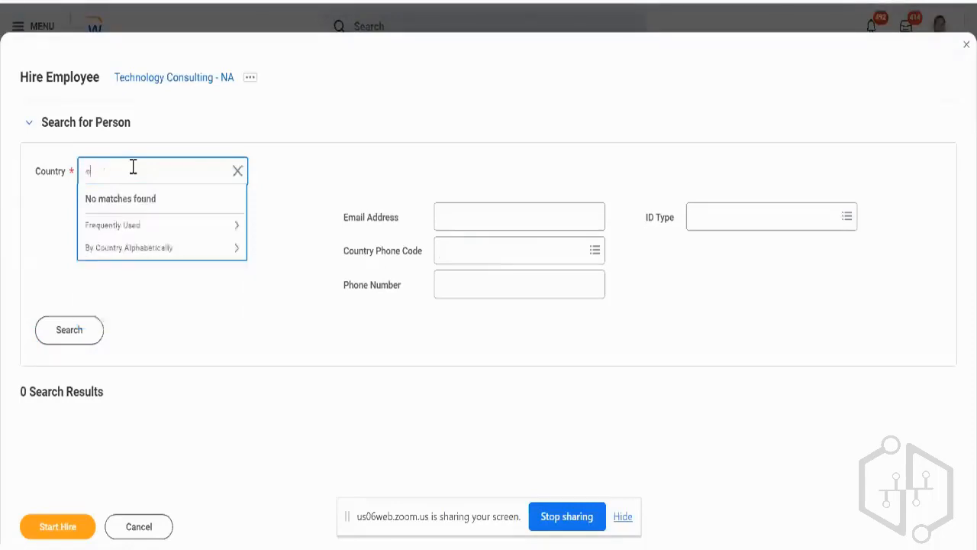
key(BackSpace)
key(BackSpace)
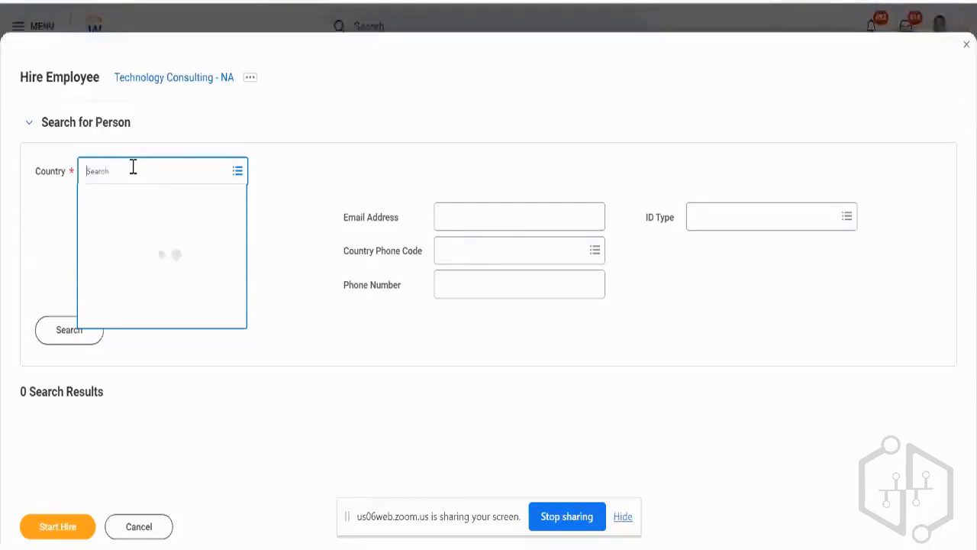
text(amer)
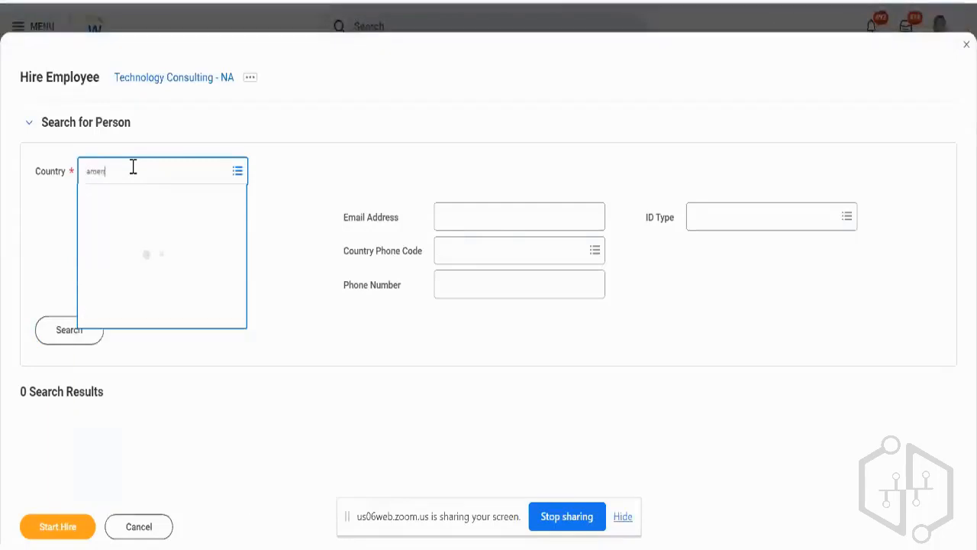
key(Down)
key(Down)
key(Down)
key(Down)
key(Return)
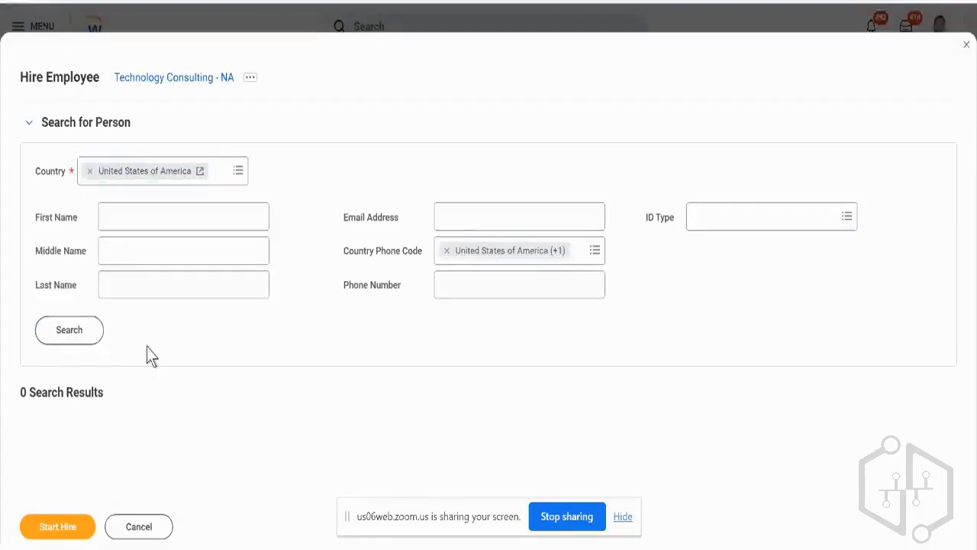
click(139, 526)
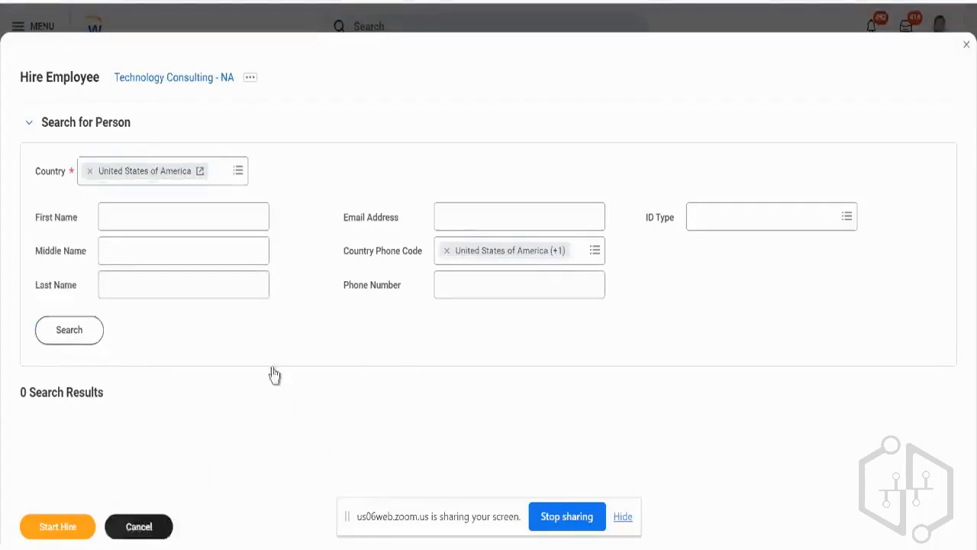
click(450, 311)
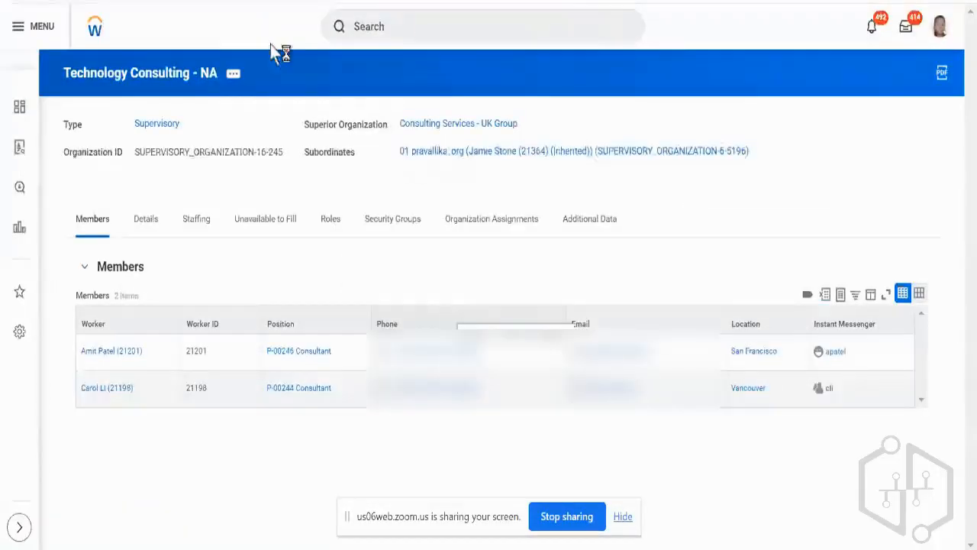
Duplicate the organization page in a new browser tab and open the Create Pre-Hire task there.
right_click(507, 1)
click(560, 64)
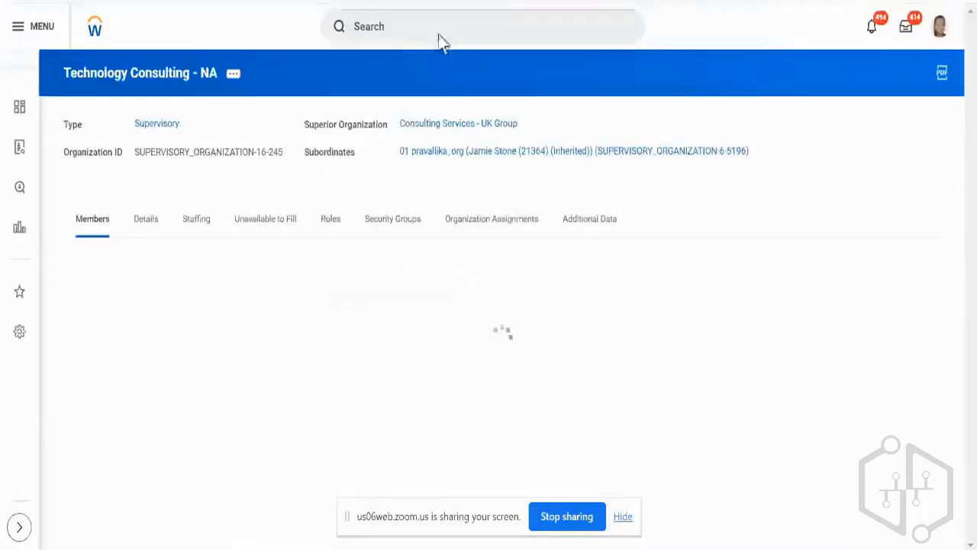
click(440, 32)
text(create)
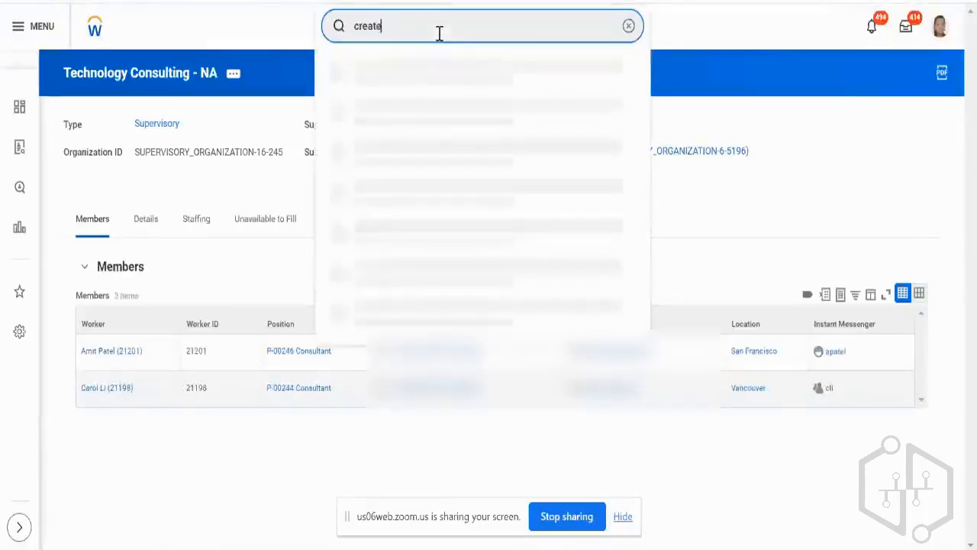
text( pre-hire)
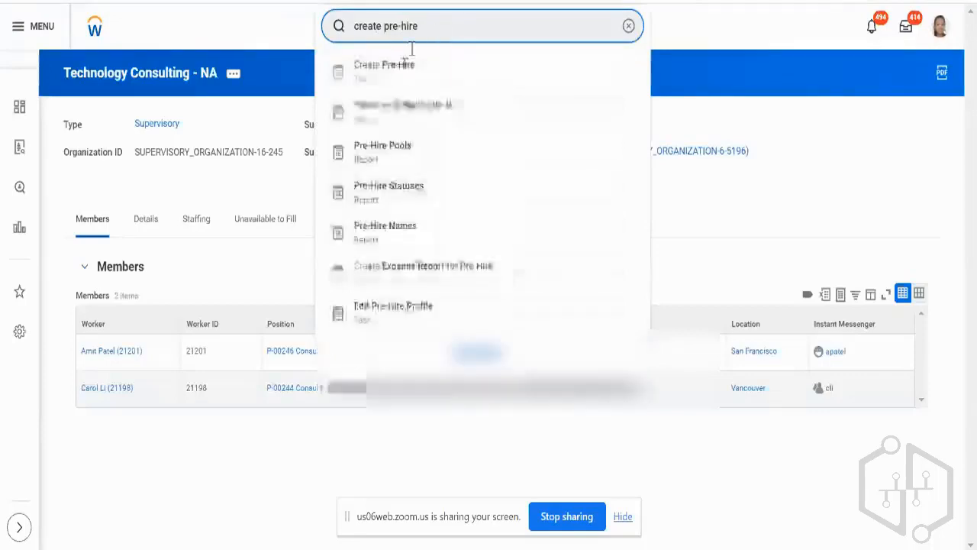
click(402, 73)
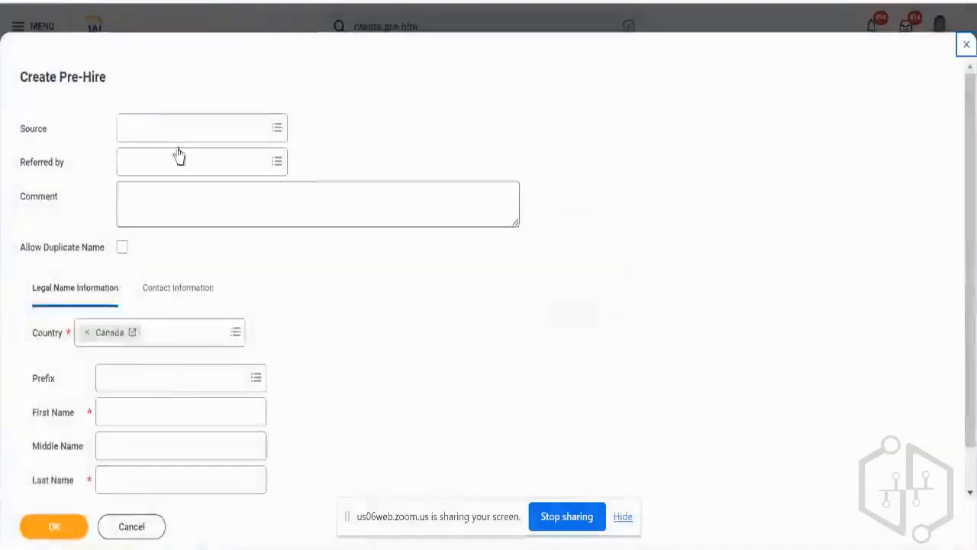
Set the pre-hire's country to United States of America.
click(169, 345)
text(ame)
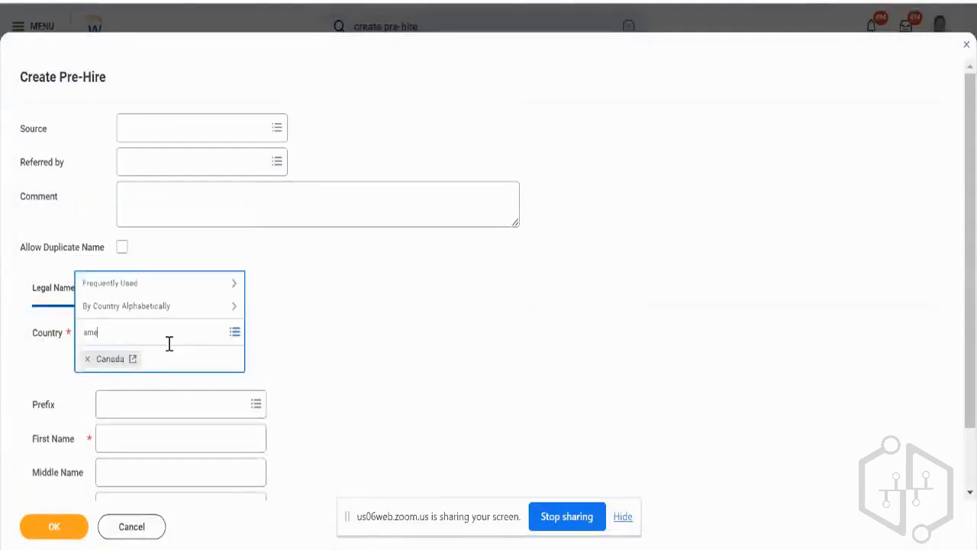
text(r)
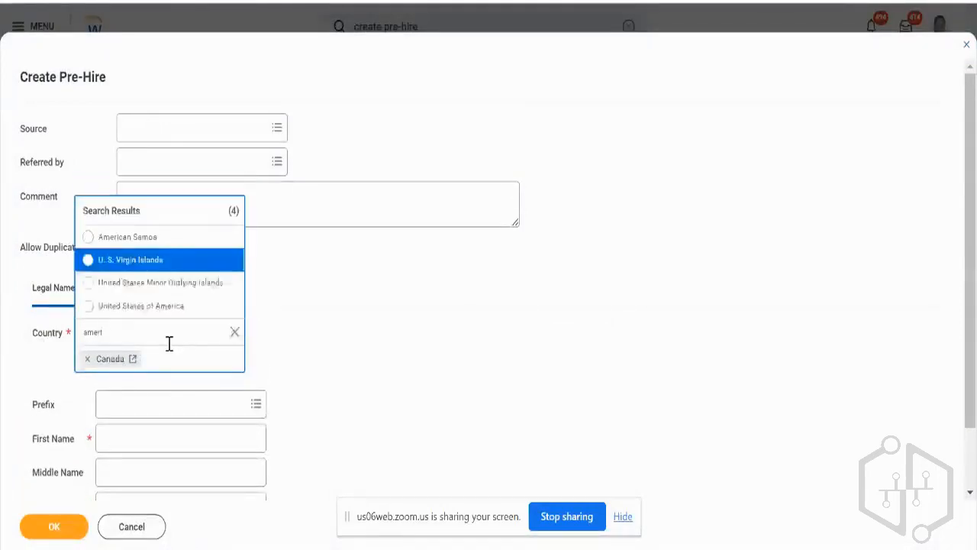
key(Down)
key(Down)
key(Return)
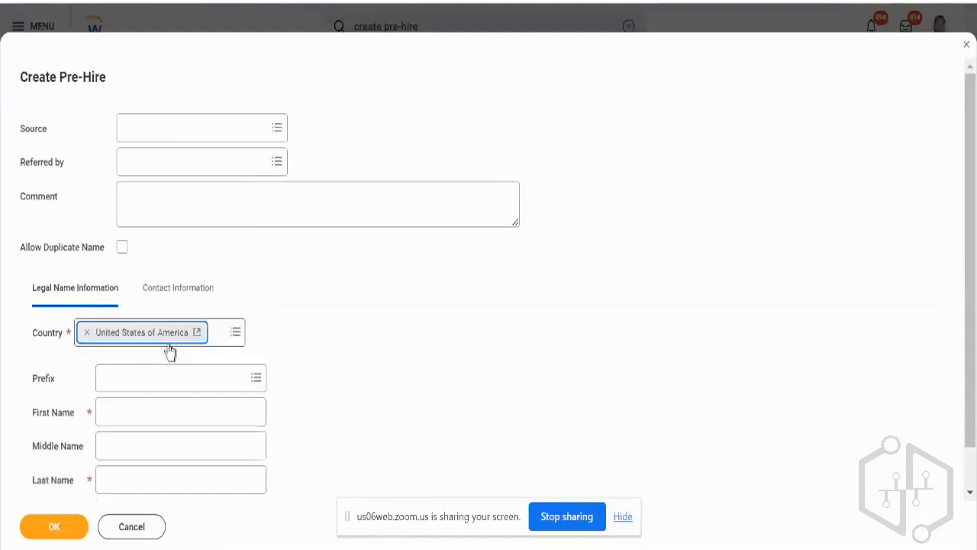
Enter the pre-hire's first name and last name in the legal name information.
click(212, 416)
text(Test)
key(Tab)
key(Tab)
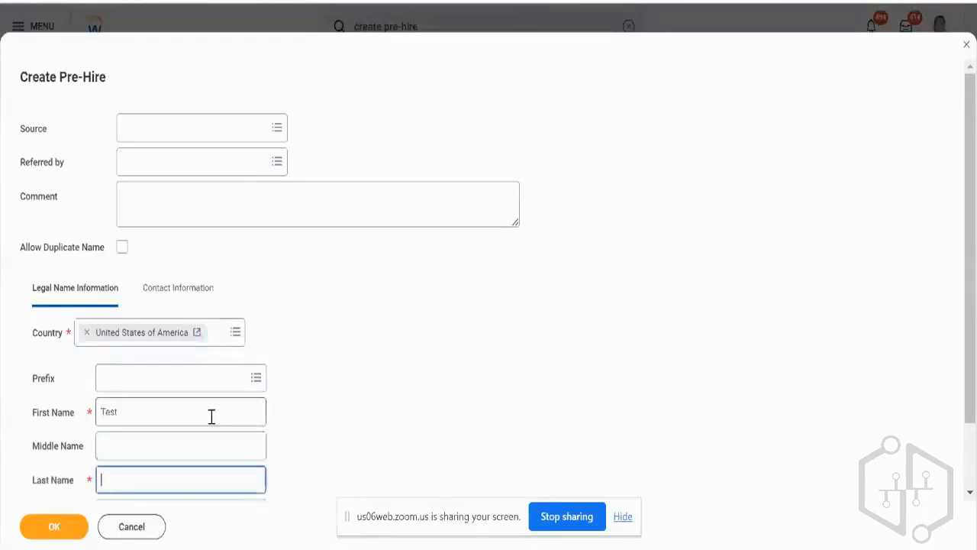
text(Aryan)
scroll(212, 416, down, 1)
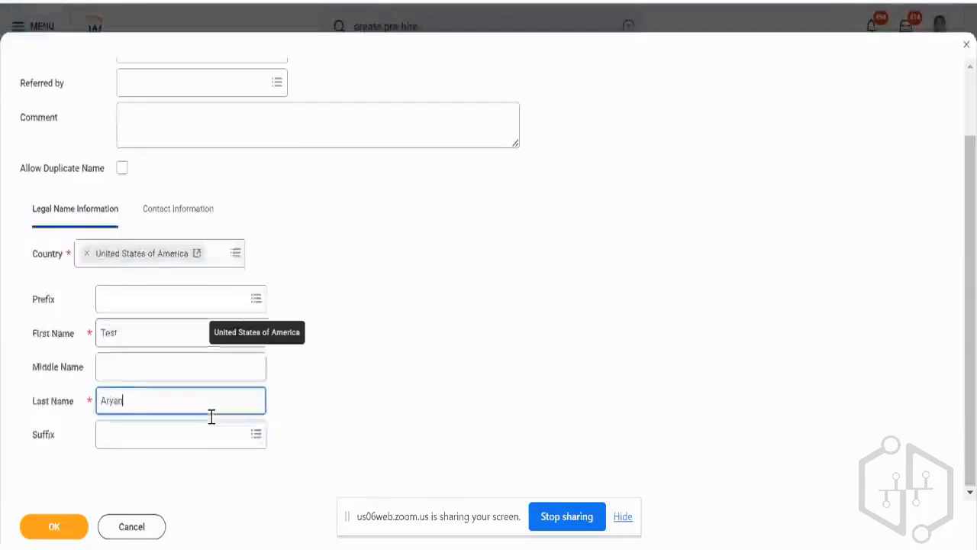
Try to submit the pre-hire and open its contact information.
click(80, 526)
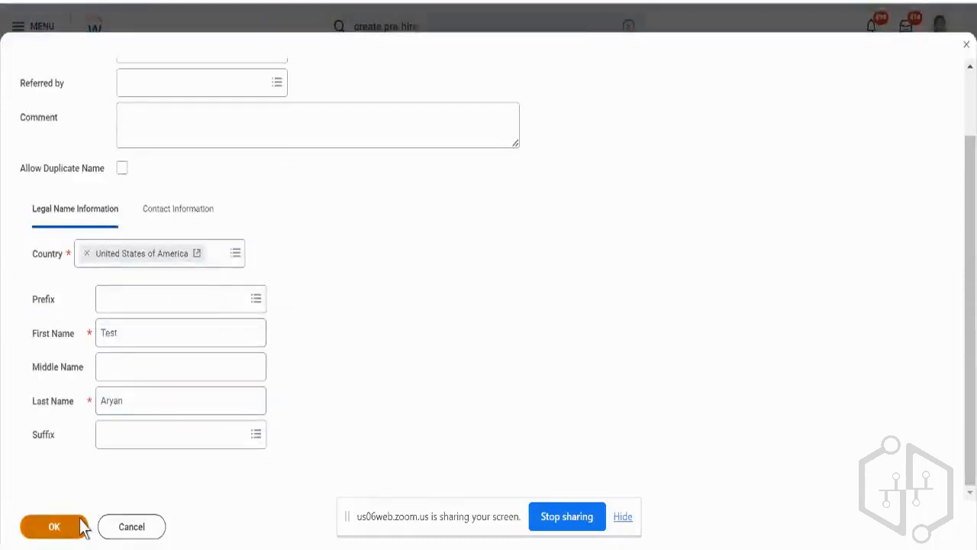
click(162, 216)
scroll(244, 244, down, 2)
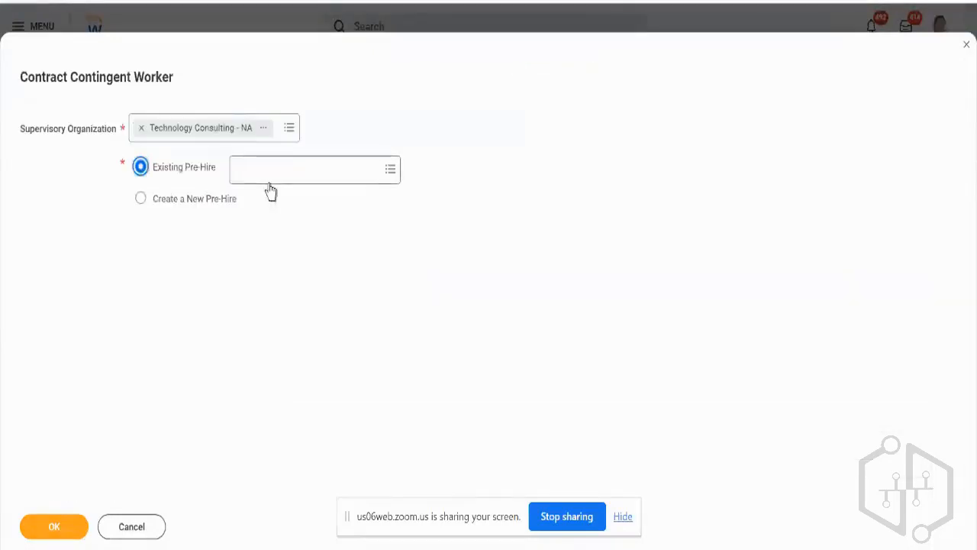
Search for the pre-hire by name among the existing pre-hires for the contract contingent worker.
click(269, 184)
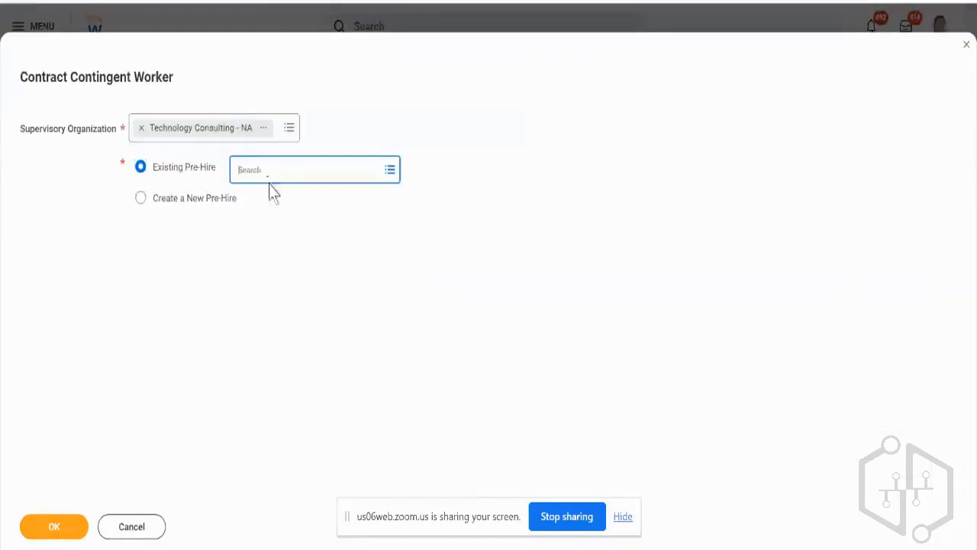
text(test)
key(Return)
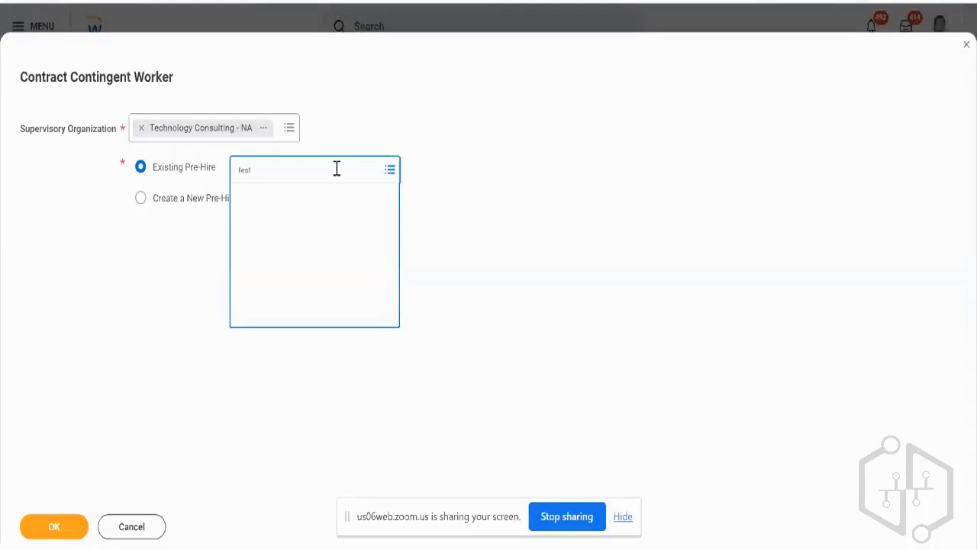
text(aryan)
text(Test)
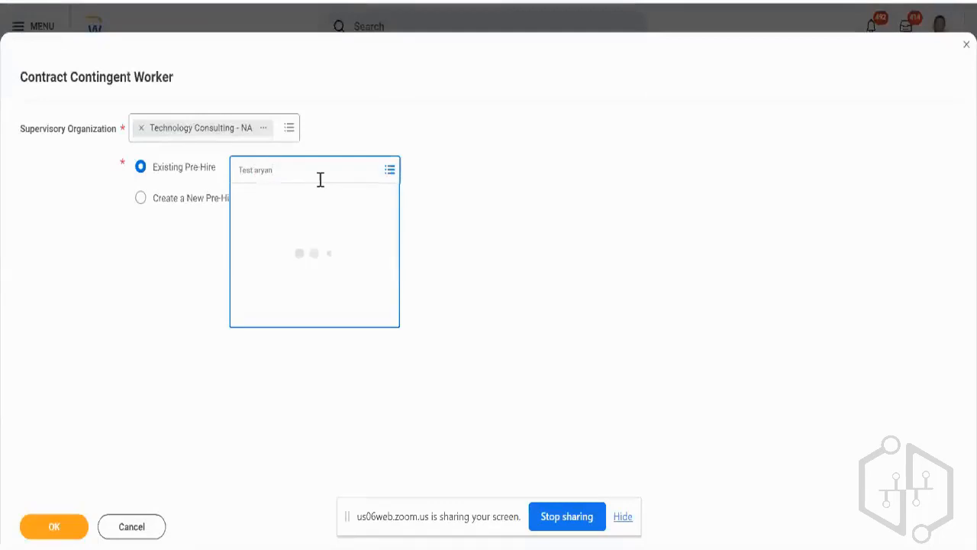
Select creating a new pre-hire for the contingent worker and discard the contract.
click(141, 198)
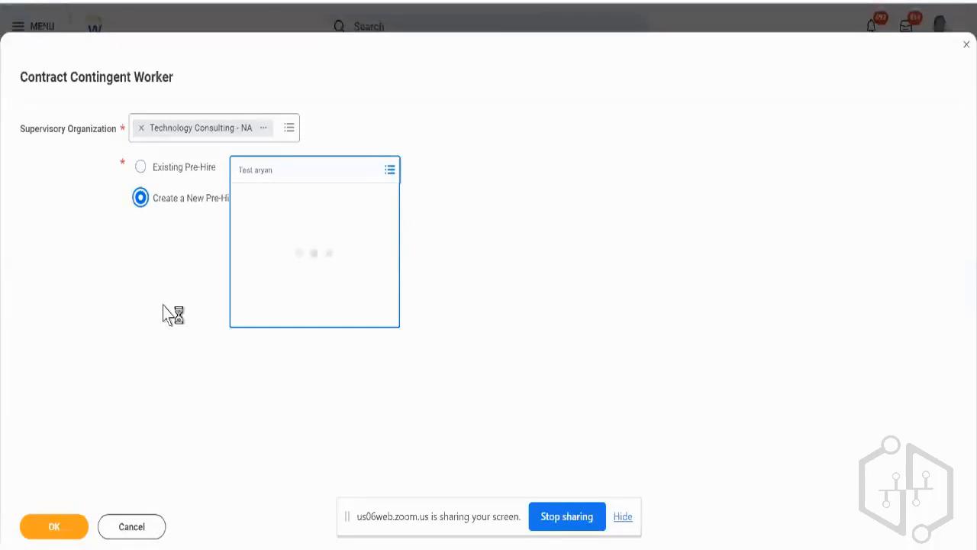
click(136, 528)
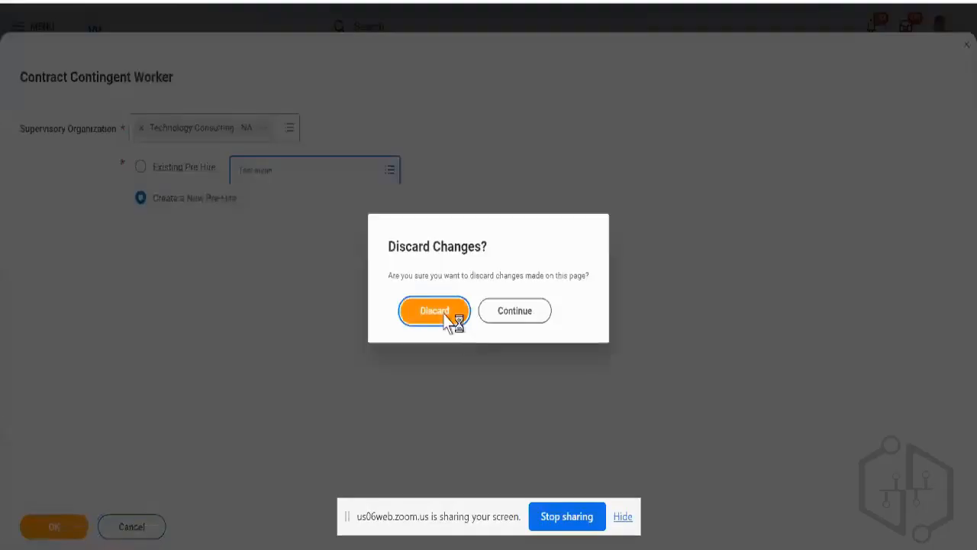
click(451, 309)
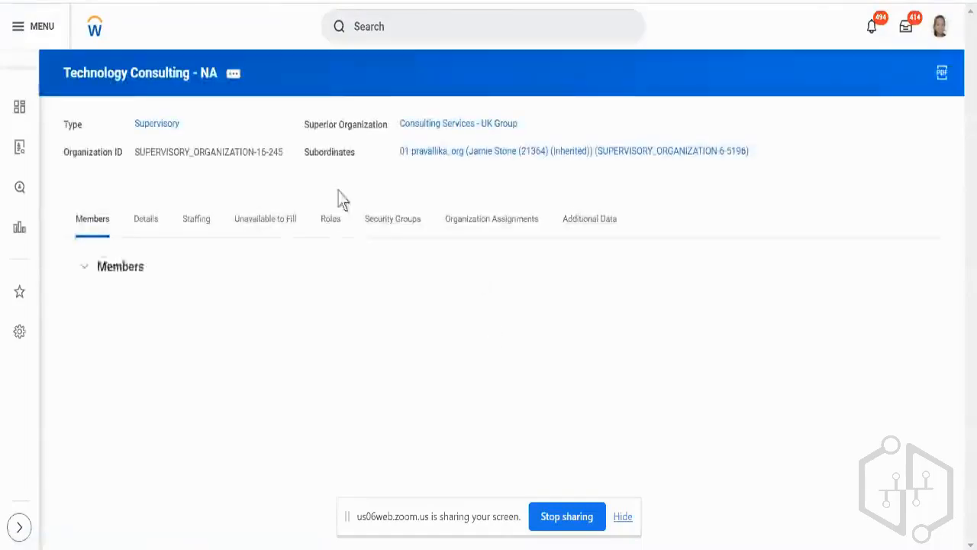
Open the completed Create Position process for correction from the organization's unavailable-to-fill positions.
click(281, 236)
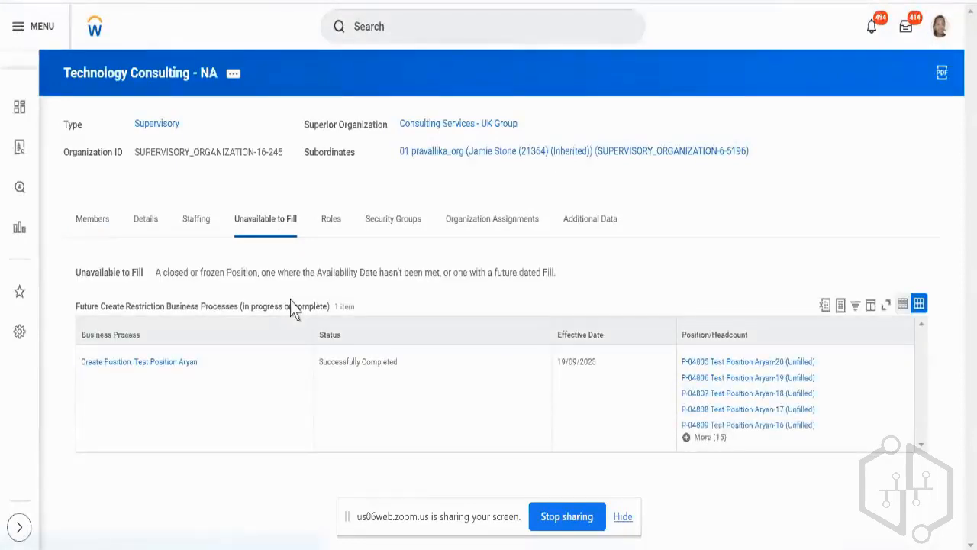
mouse_move(199, 360)
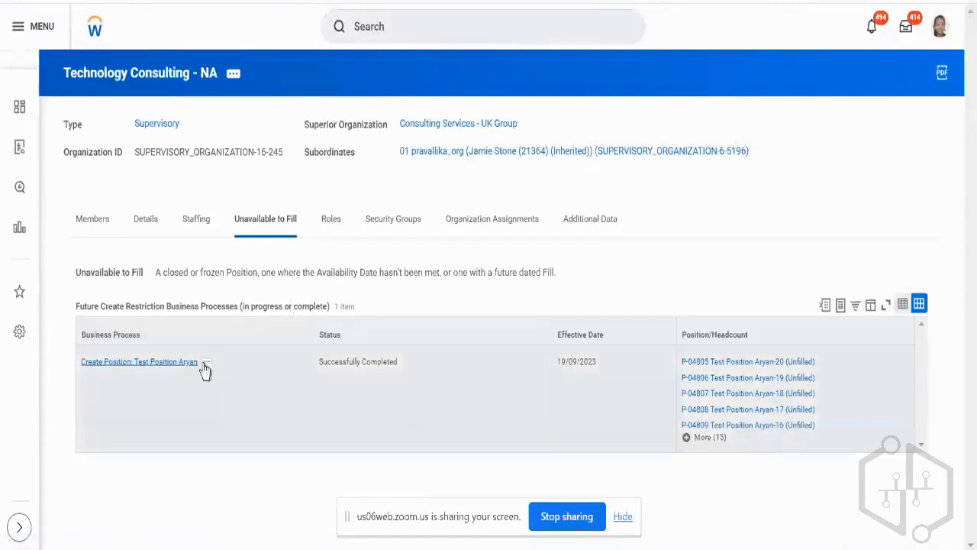
click(206, 365)
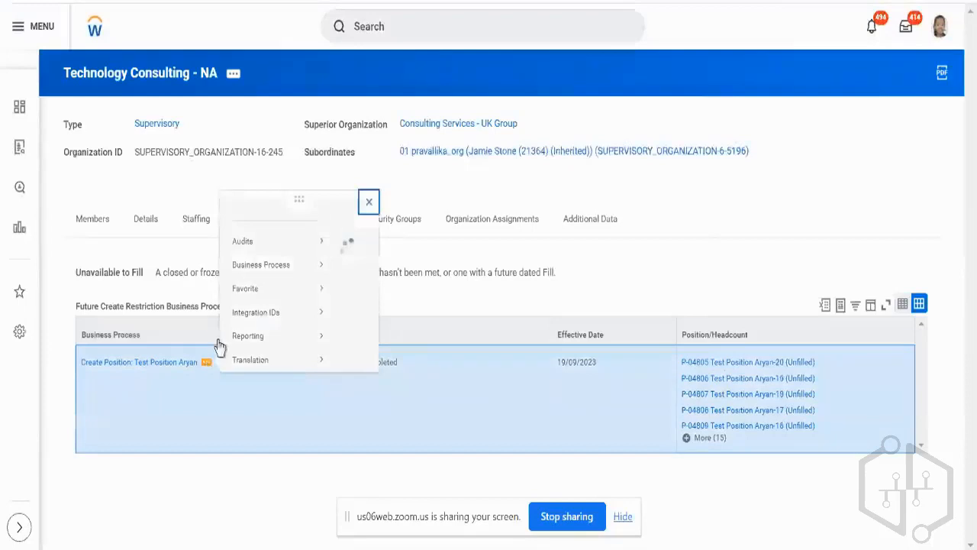
mouse_move(308, 231)
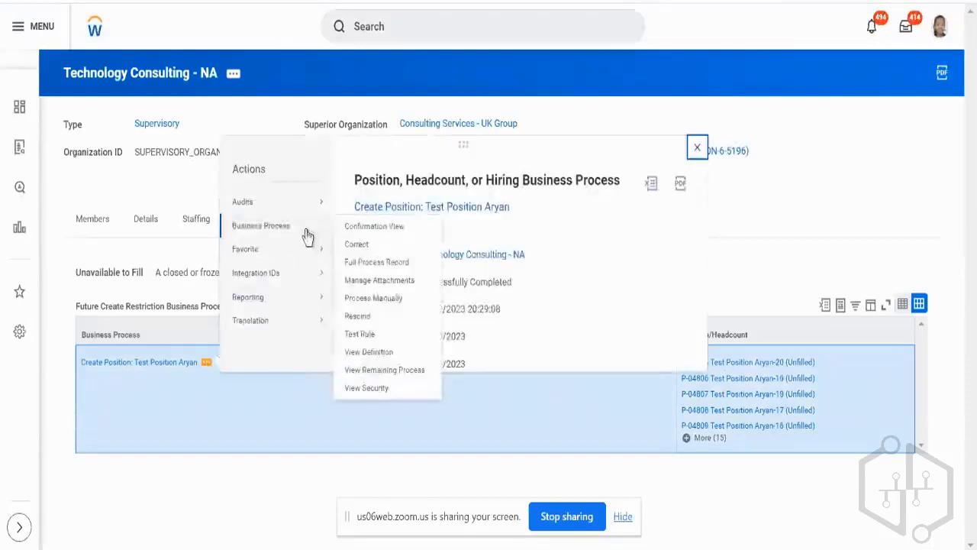
click(369, 245)
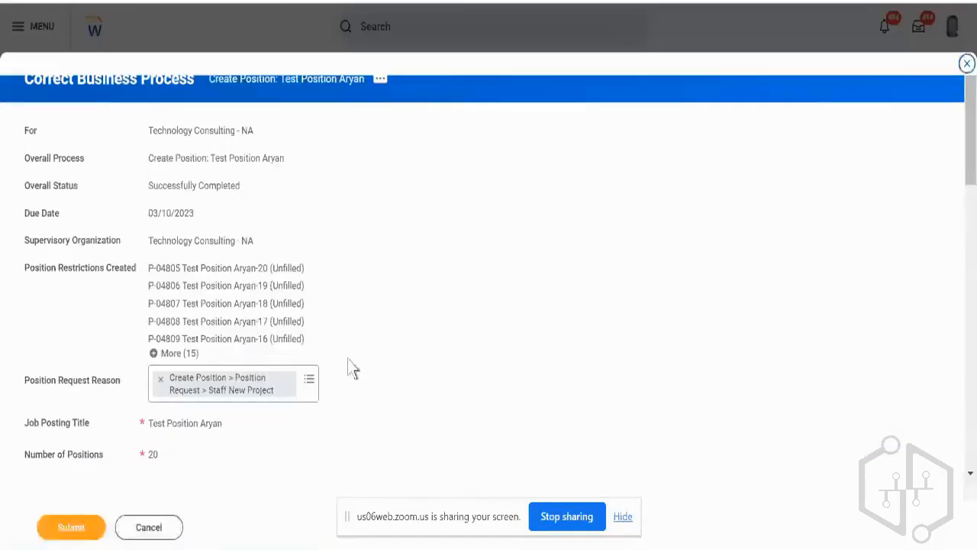
Set both the Availability Date and the Earliest Hire Date in the hiring restrictions to 18/09/2023.
scroll(347, 363, down, 2)
click(223, 377)
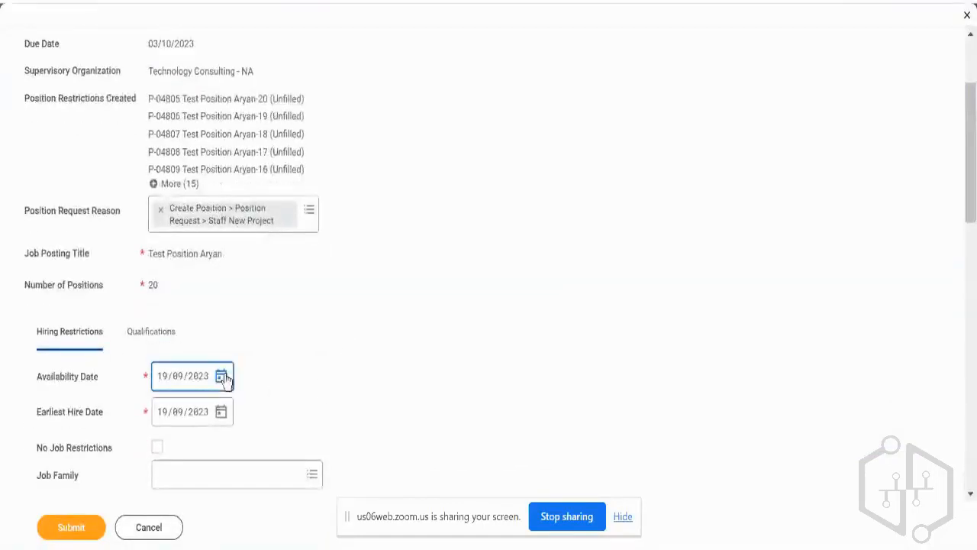
click(223, 377)
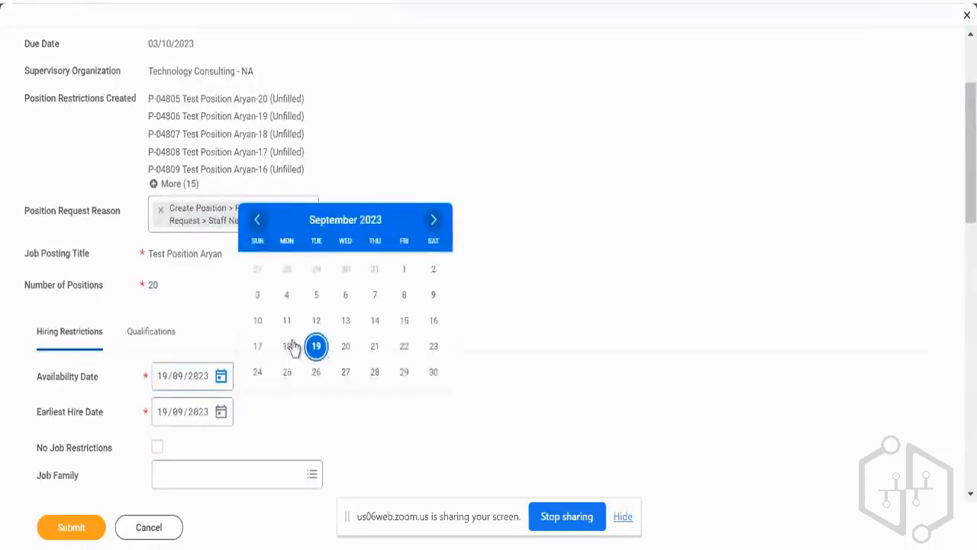
click(292, 346)
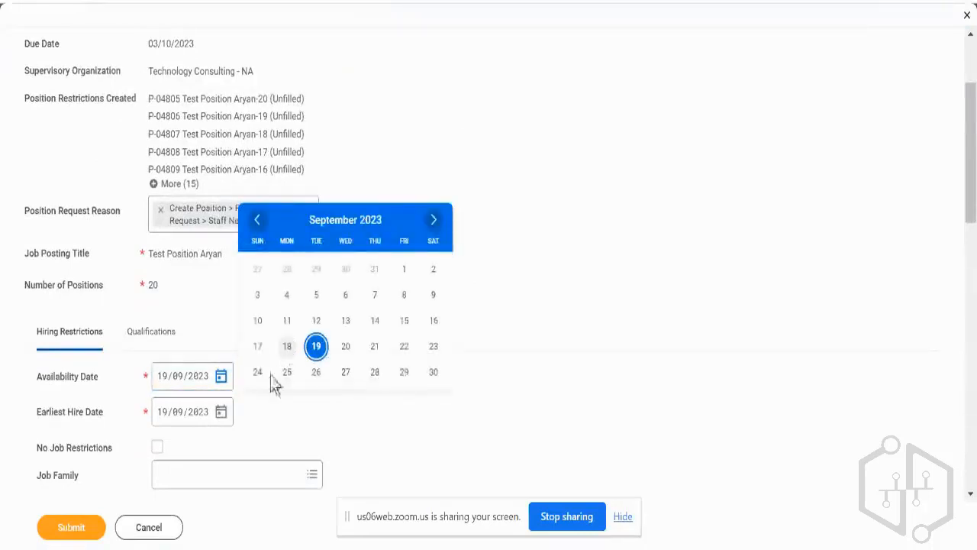
click(221, 412)
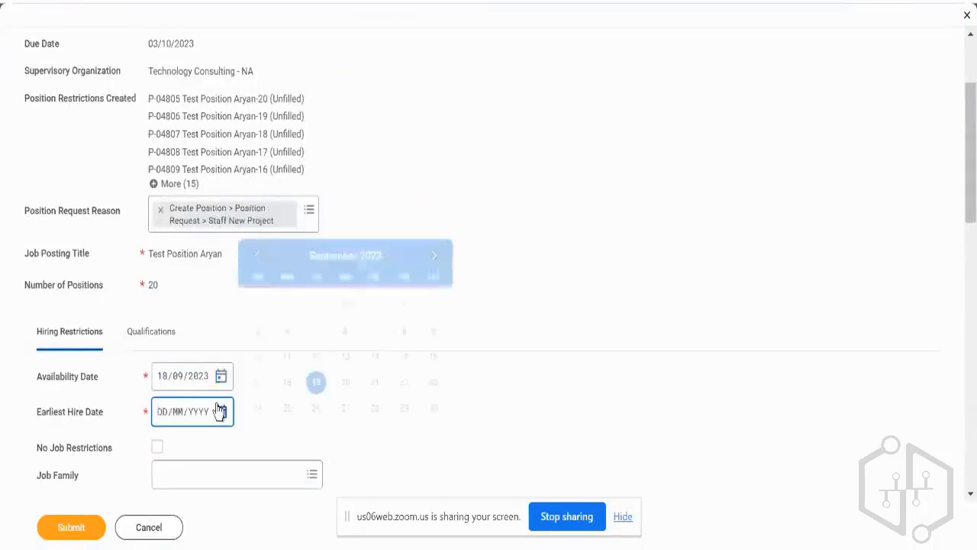
click(286, 384)
Add the required comment "test" to the Create Position correction and submit it.
click(72, 527)
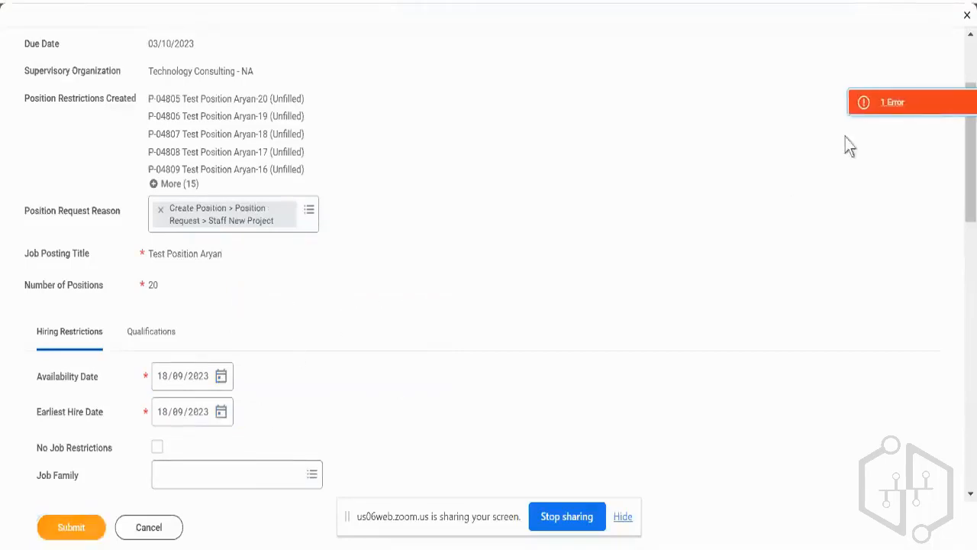
click(890, 102)
click(631, 202)
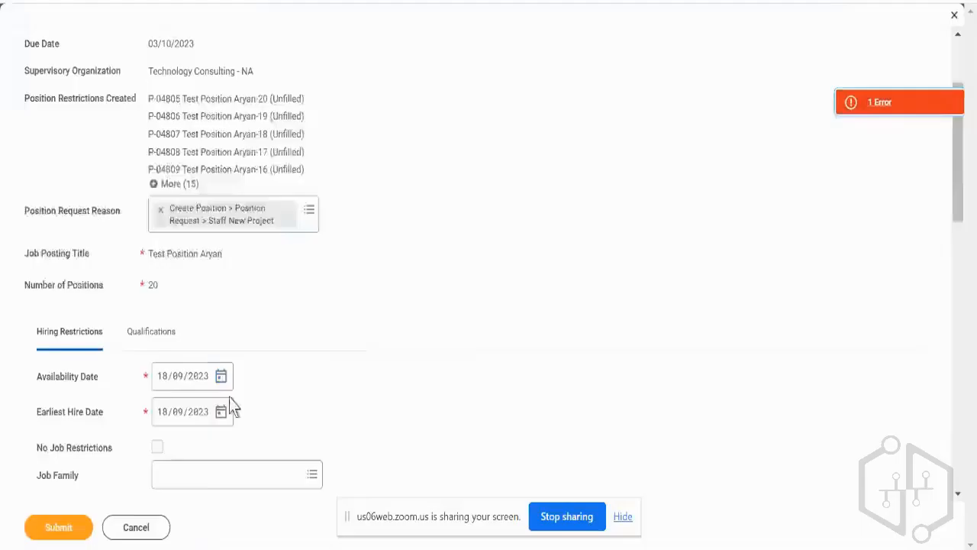
scroll(229, 397, down, 5)
click(175, 464)
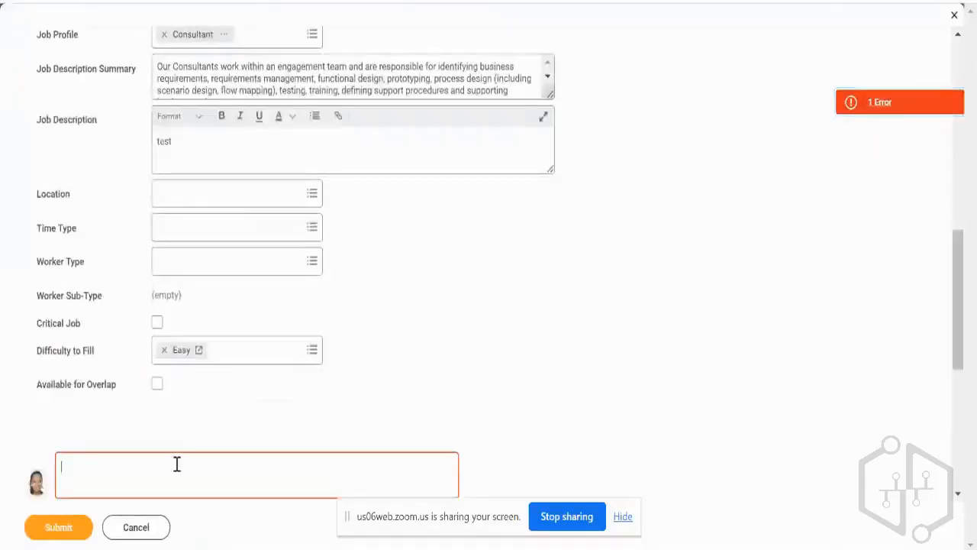
text(test)
click(73, 537)
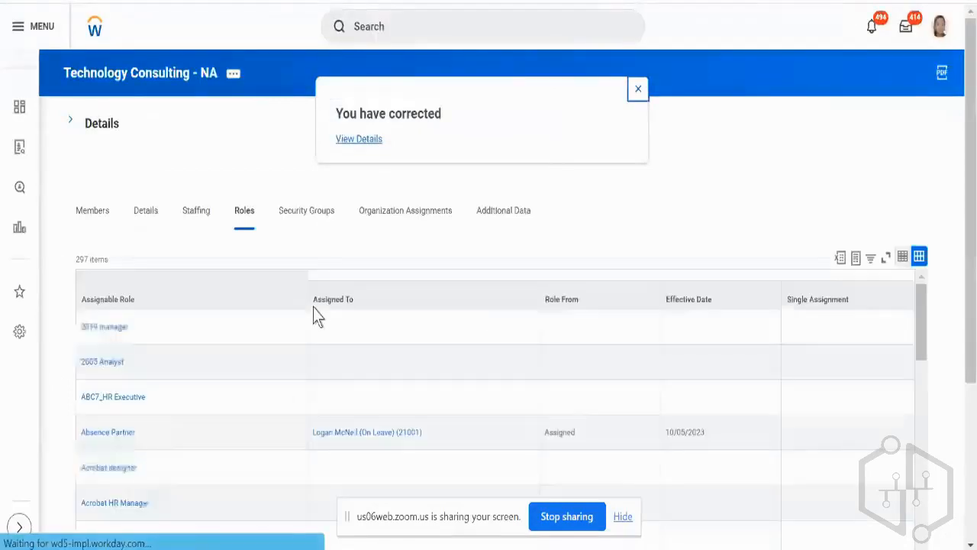
Start Hire Employee for unfilled position P-04824 from the Technology Consulting - NA staffing list.
click(194, 210)
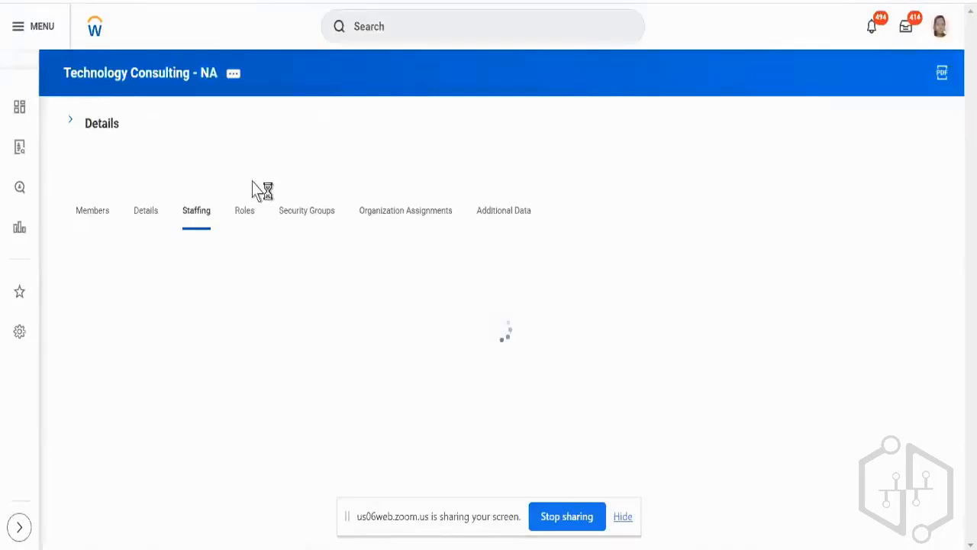
scroll(267, 186, down, 1)
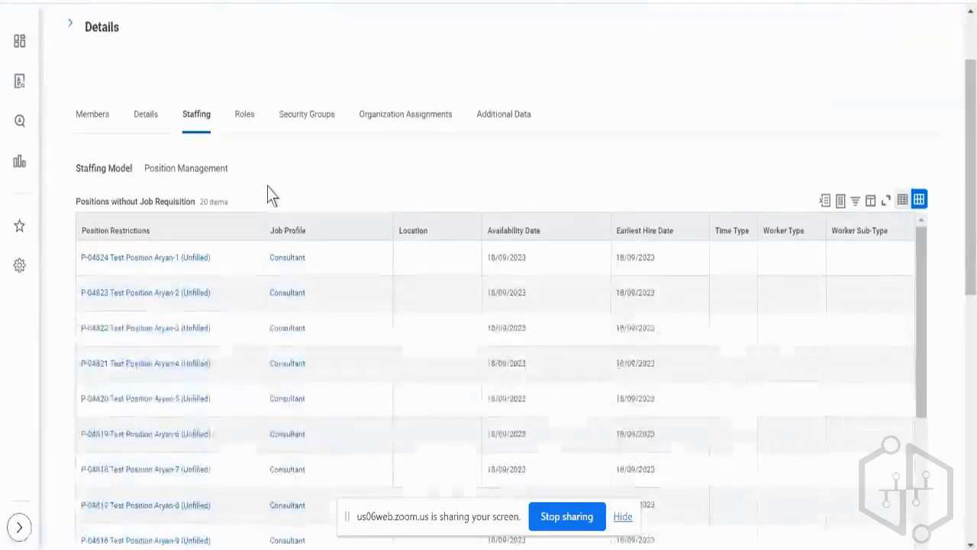
scroll(267, 186, up, 1)
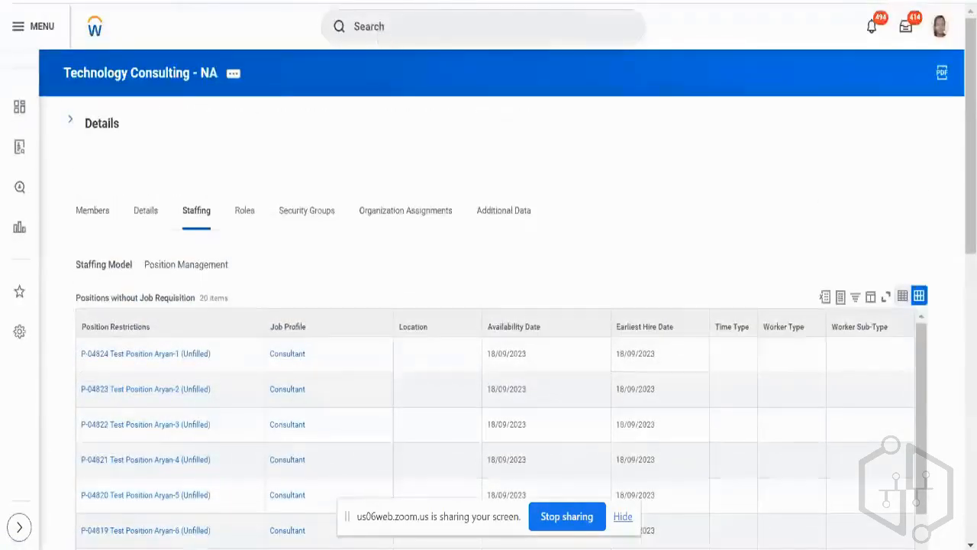
click(218, 355)
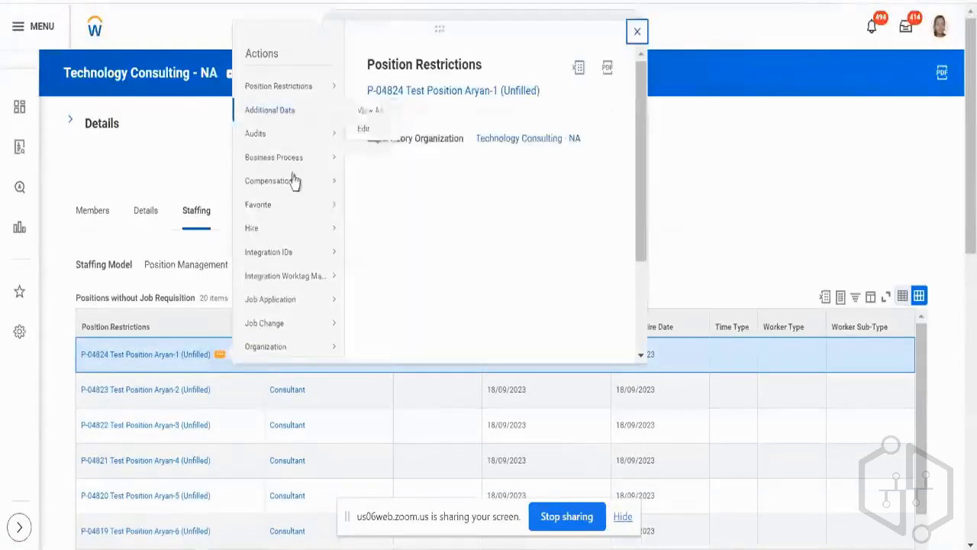
mouse_move(291, 233)
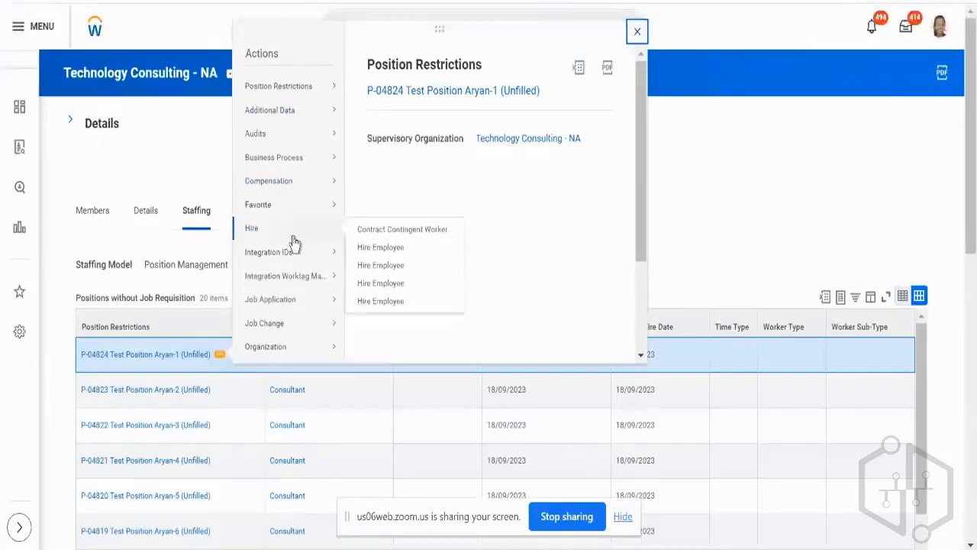
click(381, 246)
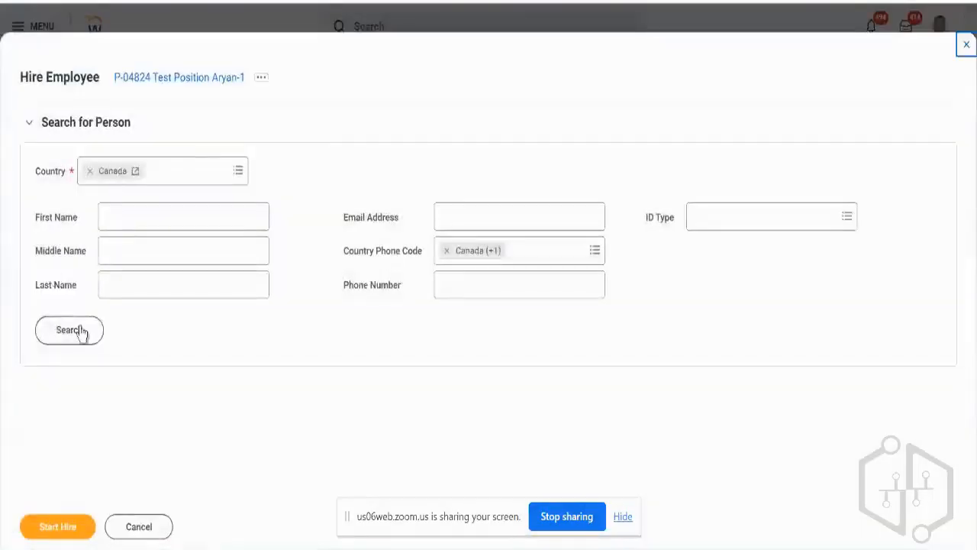
Change the person search country to United States of America and run the search.
click(81, 331)
click(175, 177)
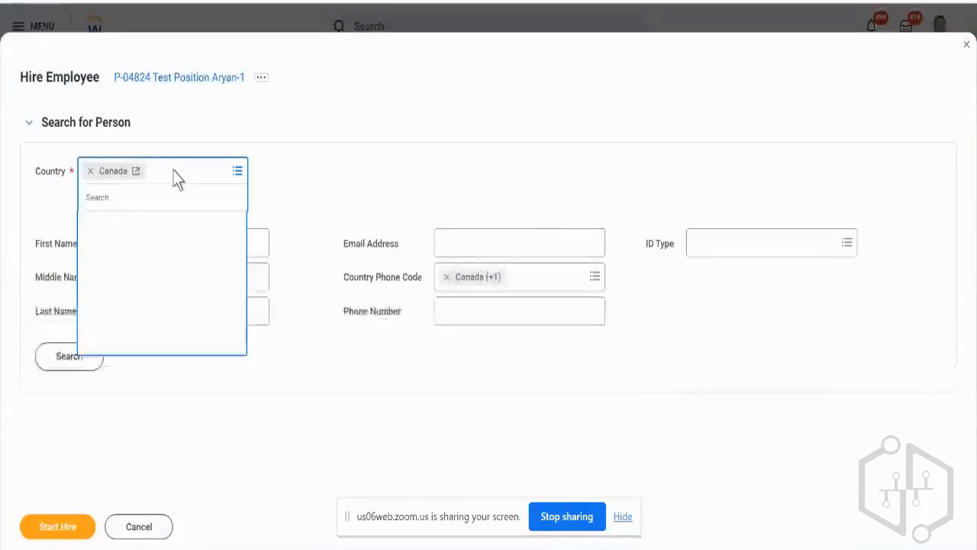
text(ameri)
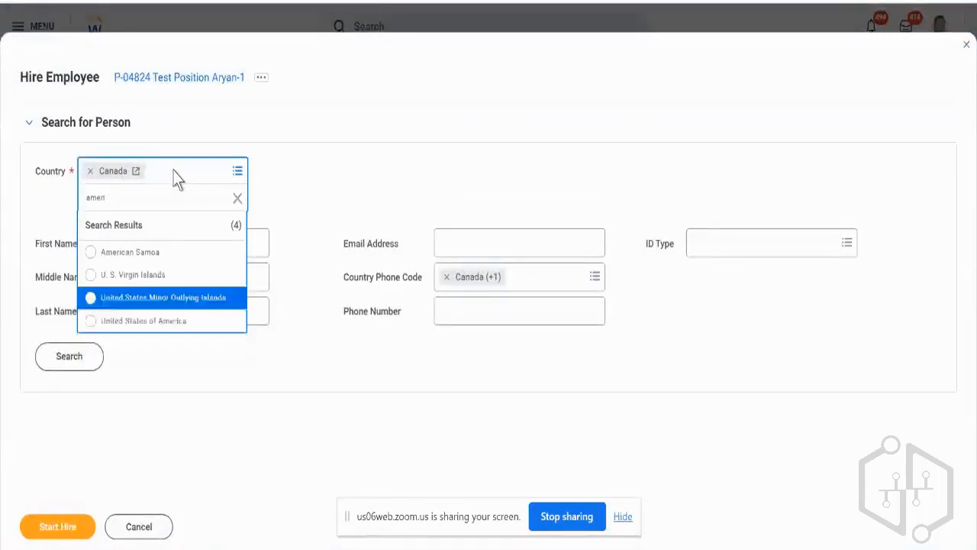
key(Return)
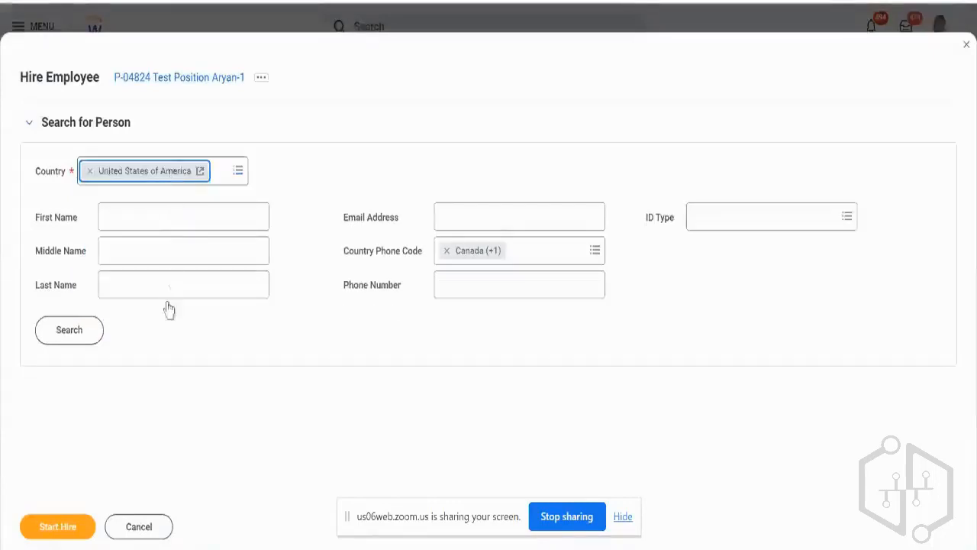
click(84, 342)
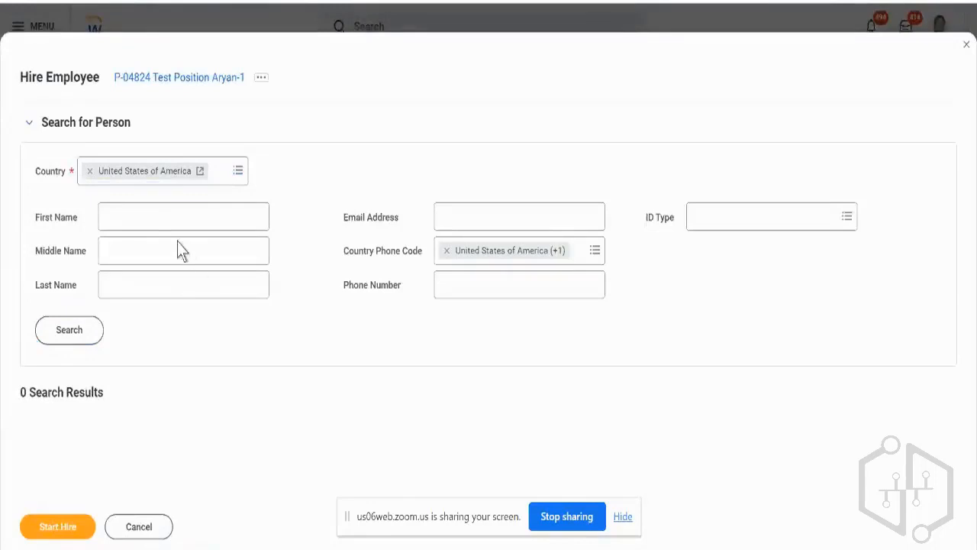
Search for the person to hire by entering the pre-hire's first name.
click(158, 220)
text(A)
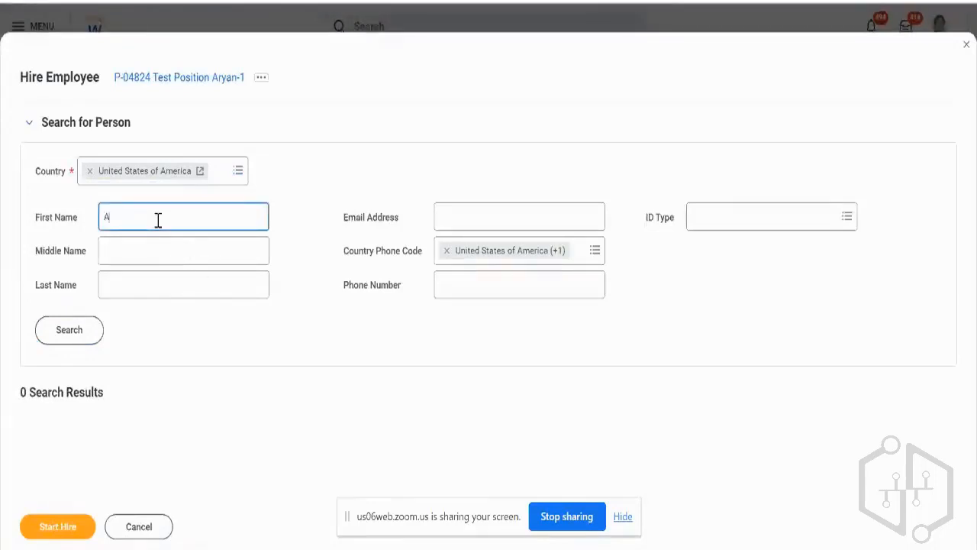
text(yan)
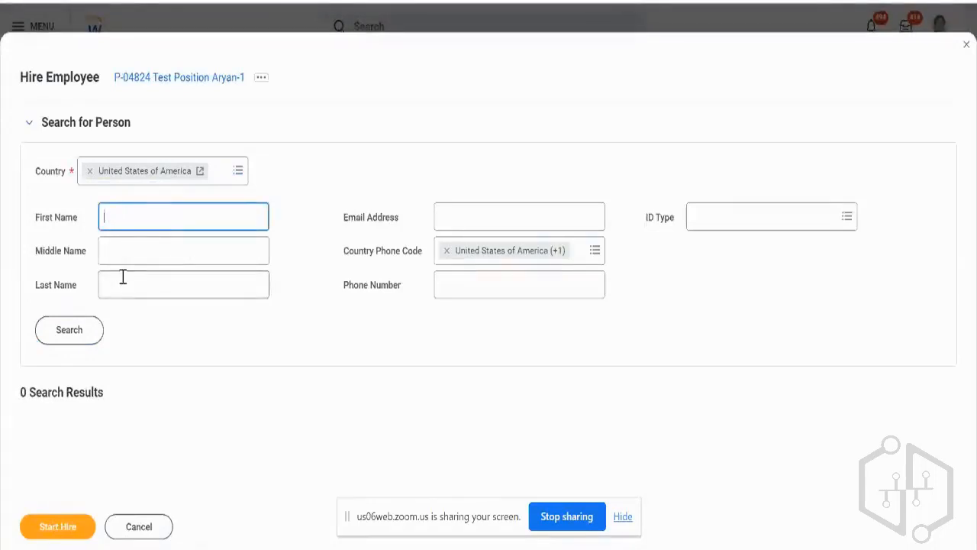
text(Aryan)
click(74, 329)
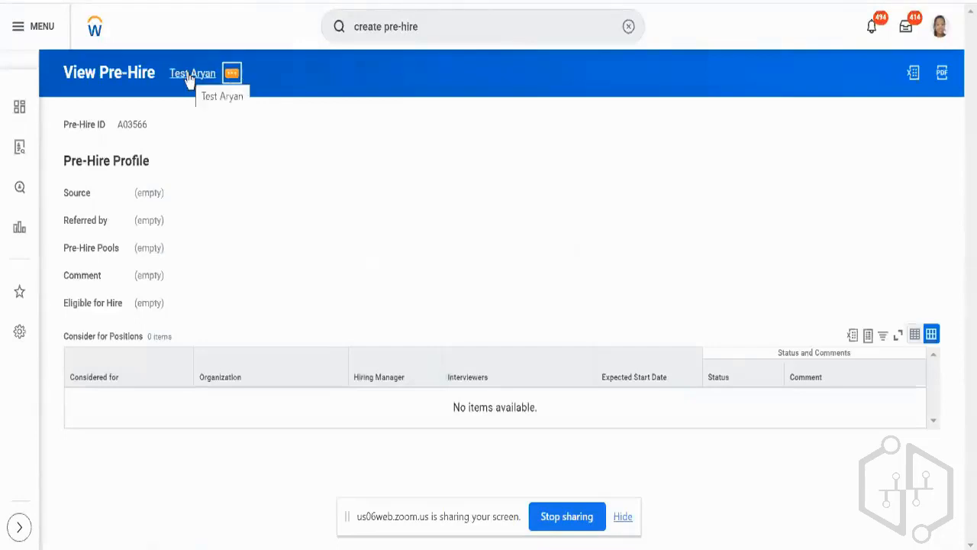
Reload the pre-hire record page and cancel the request still being processed.
click(232, 73)
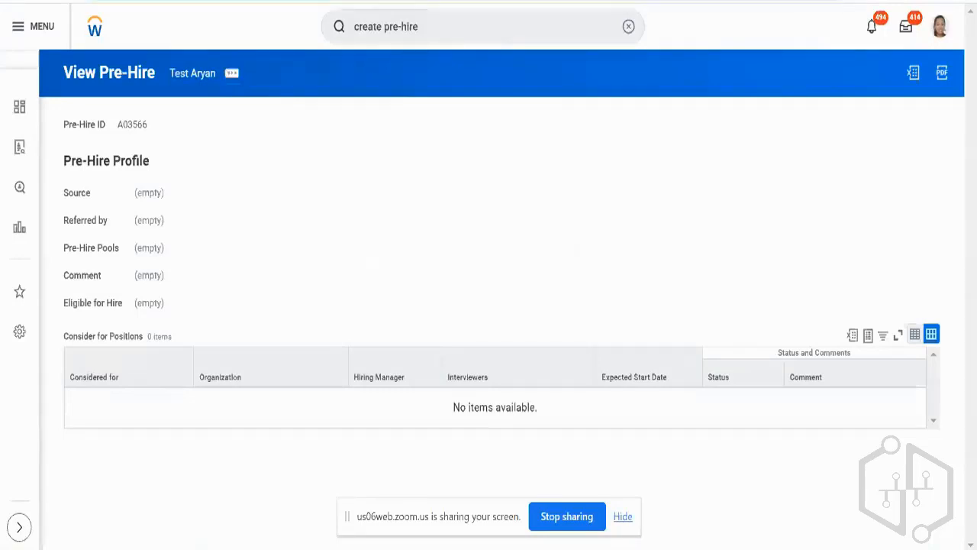
key(F5)
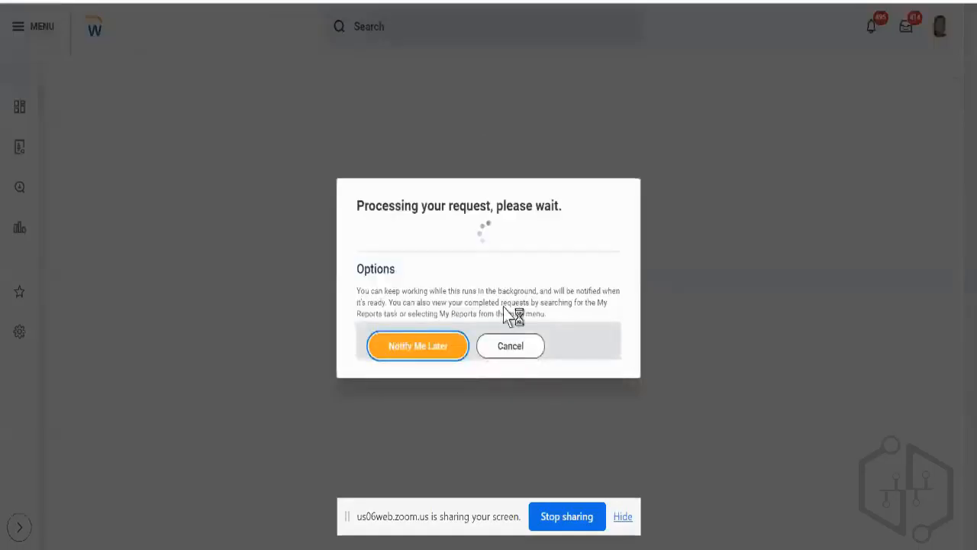
click(505, 345)
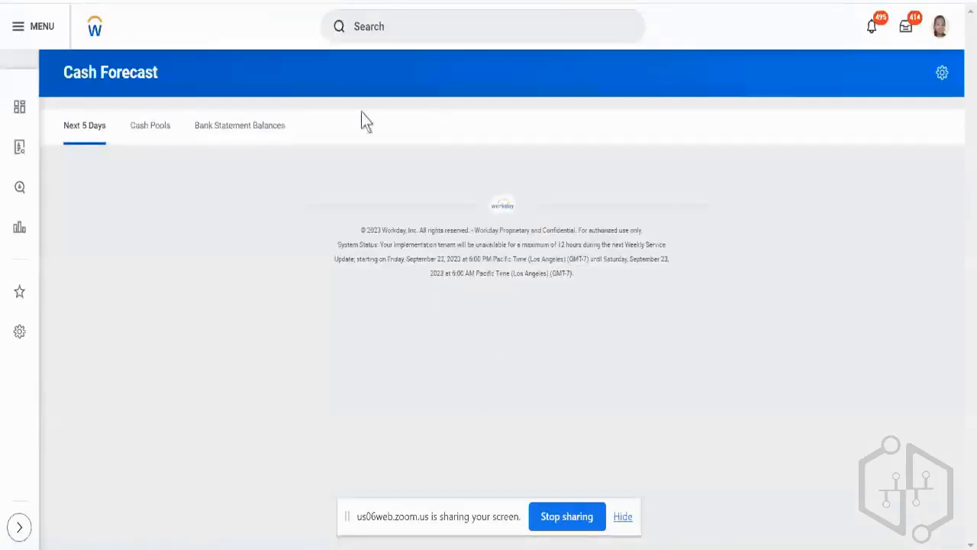
Search the whole system for the pre-hire's name with the prefix "pre hire:".
click(456, 28)
text(p)
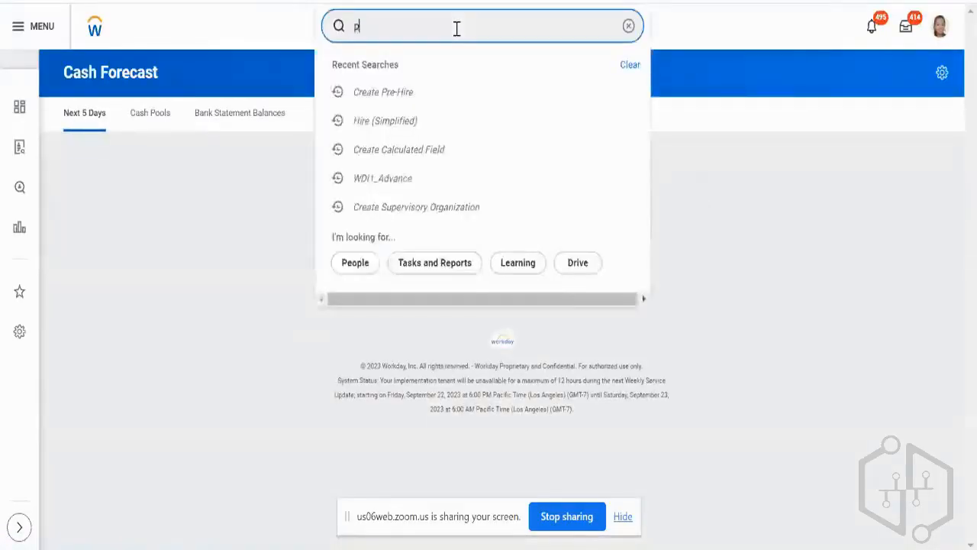
text(re hire: atets)
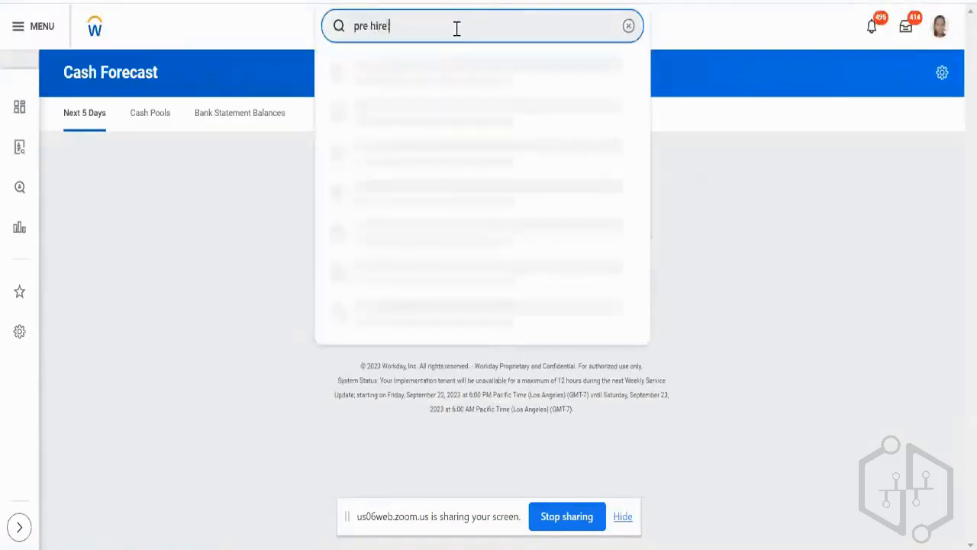
key(BackSpace)
key(BackSpace)
key(BackSpace)
key(BackSpace)
key(BackSpace)
text(test aryan)
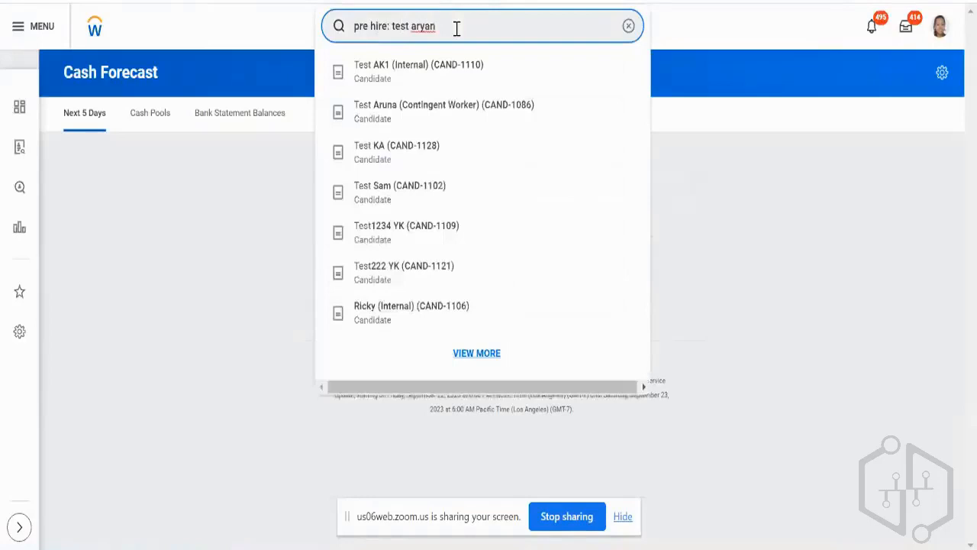
key(Return)
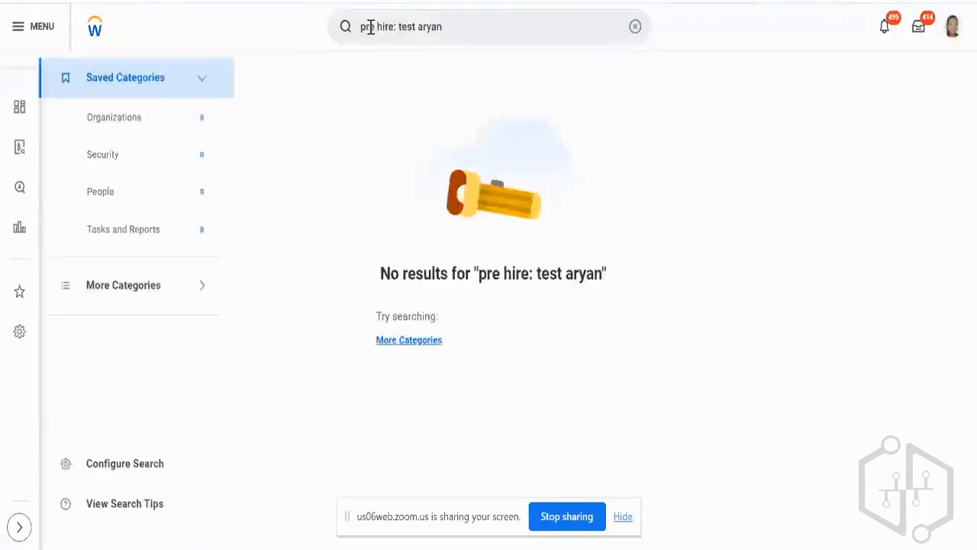
Search for the same name among candidates with the prefix "cand:" and look through the listed candidates.
double_click(371, 27)
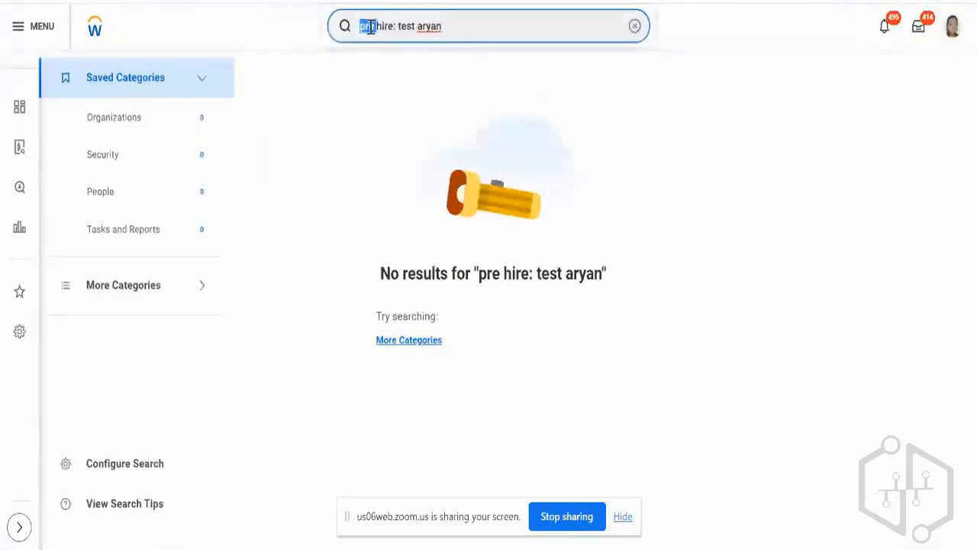
key(ctrl+shift+Right)
text(cand:)
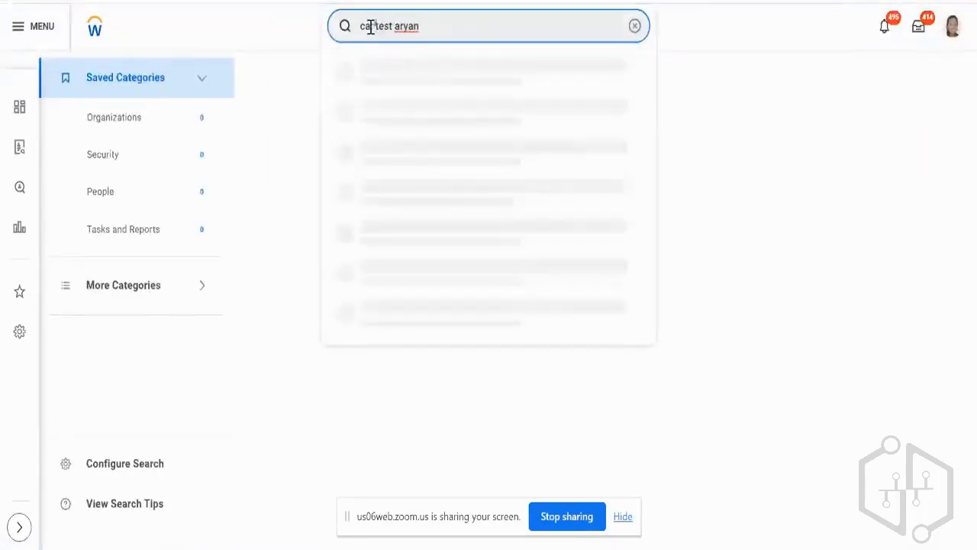
key(Return)
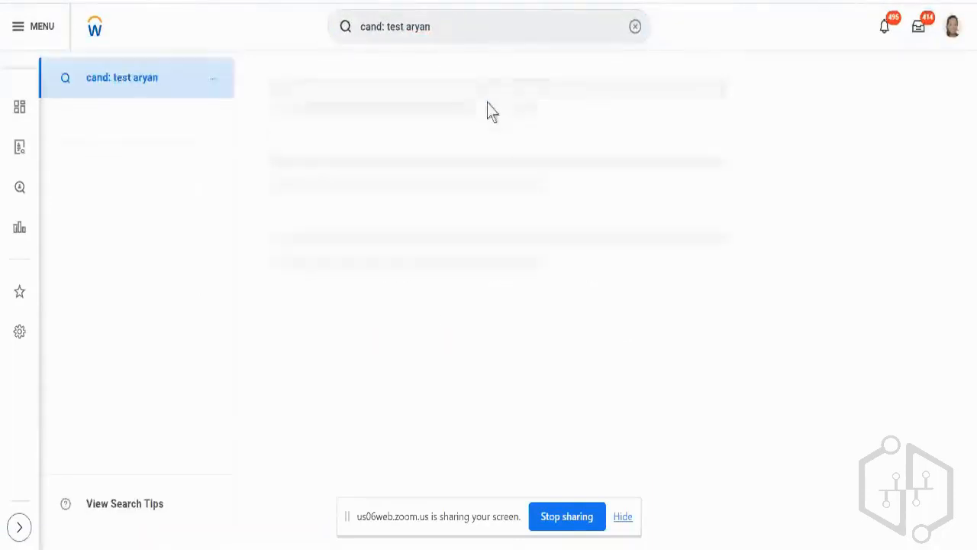
scroll(515, 200, down, 3)
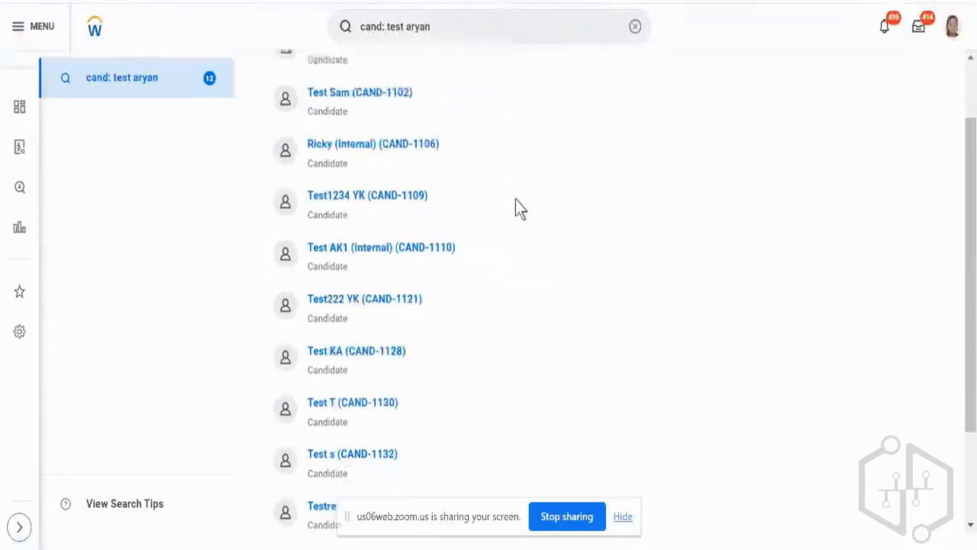
scroll(516, 200, up, 3)
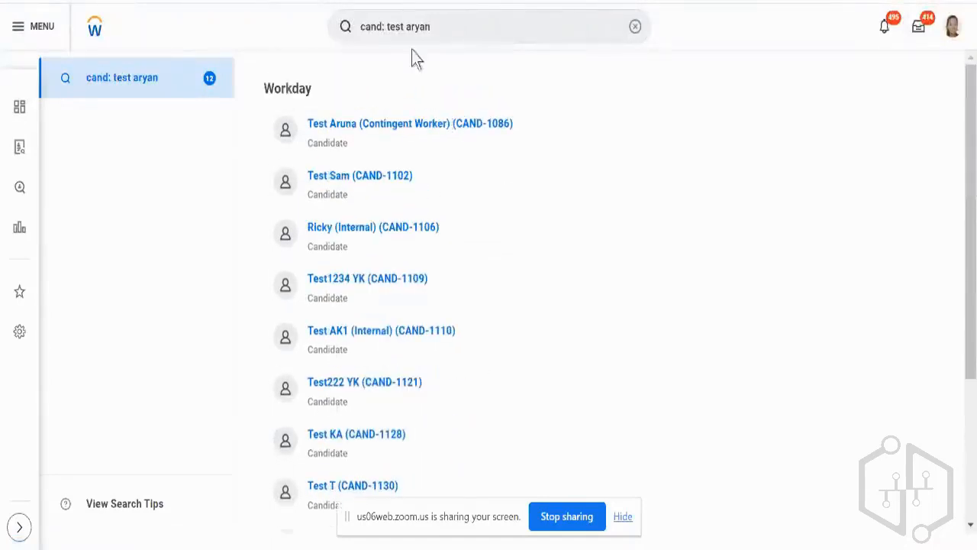
Search for the pre-hire's name without a prefix and check the People category of the results.
click(385, 24)
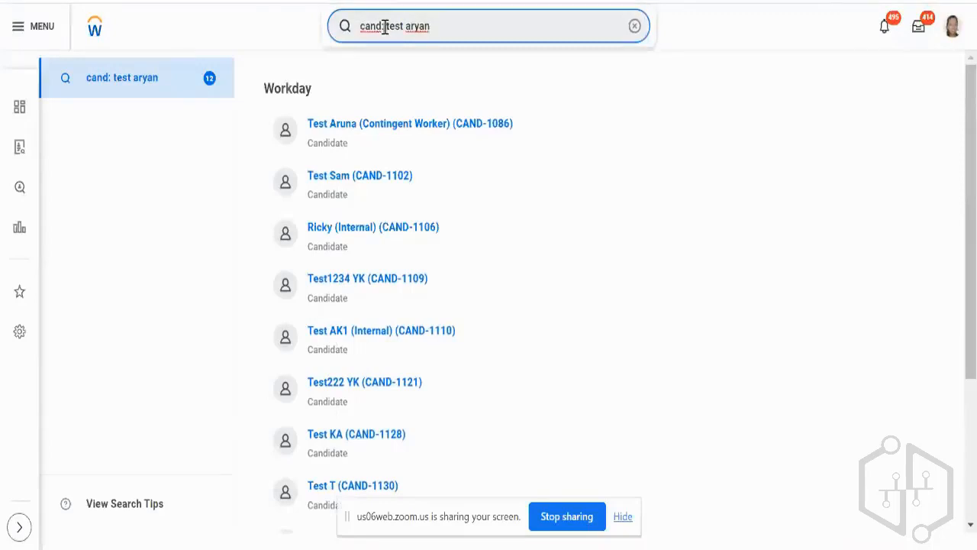
key(BackSpace)
key(BackSpace)
key(BackSpace)
key(BackSpace)
key(BackSpace)
key(BackSpace)
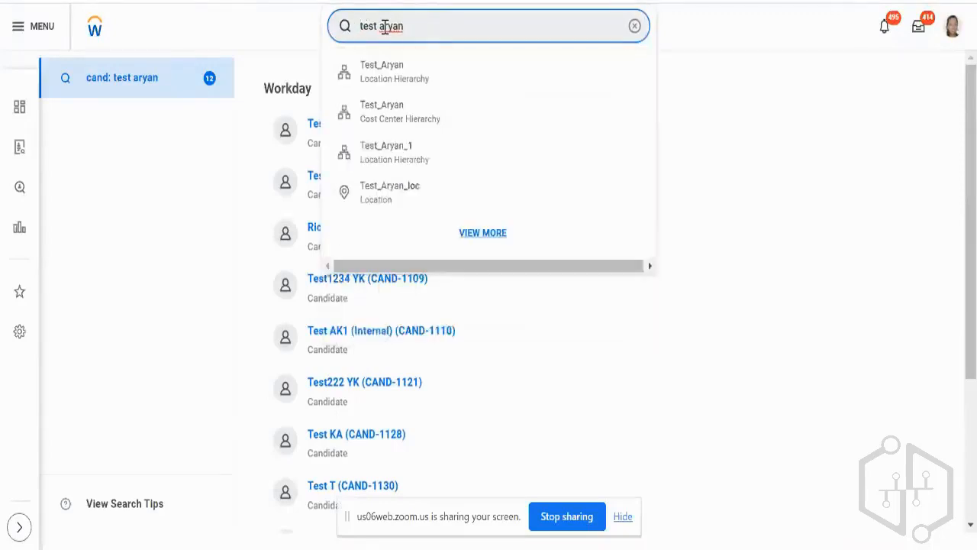
key(Return)
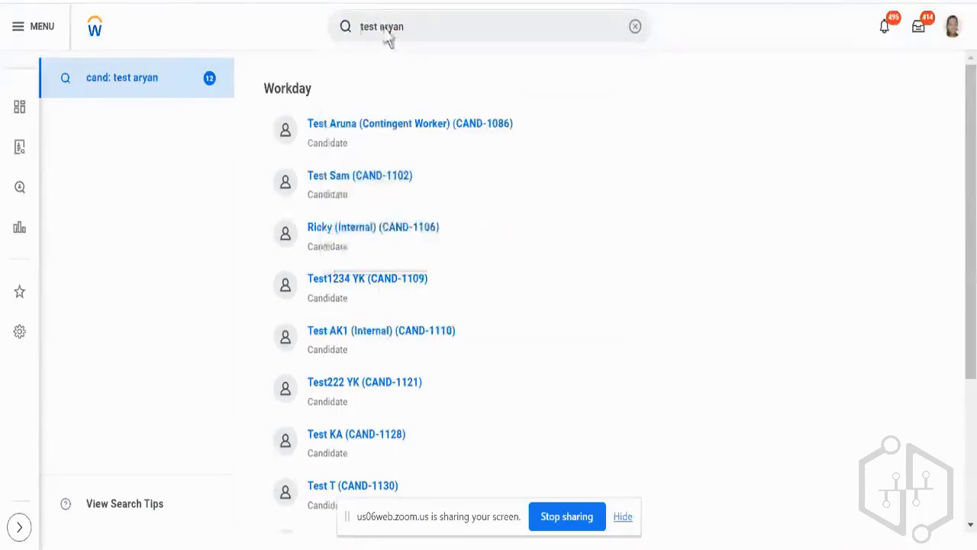
scroll(489, 320, down, 3)
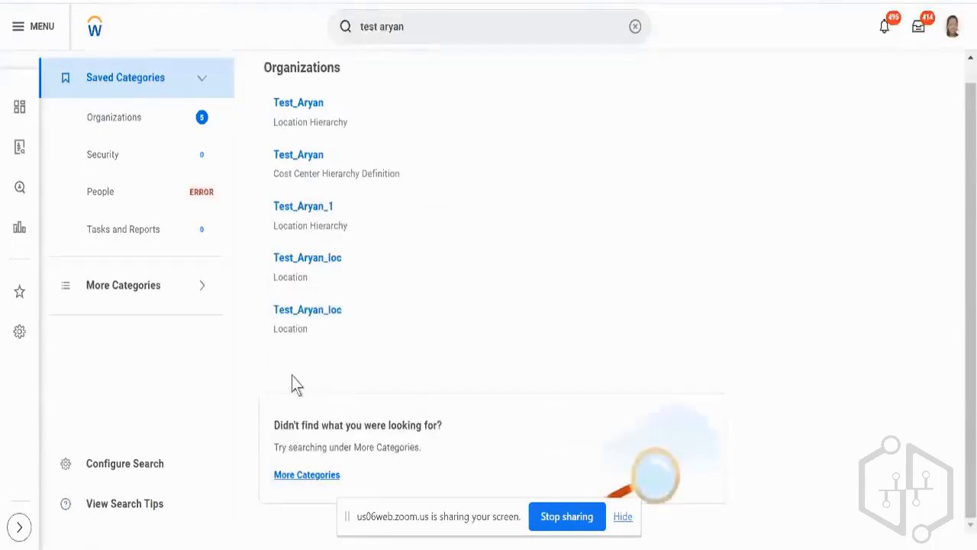
click(163, 202)
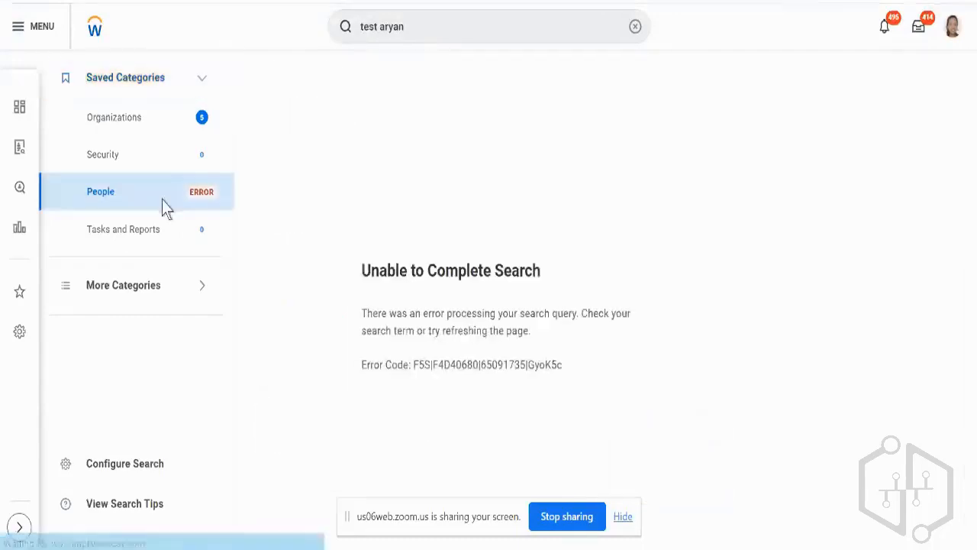
List all search prefixes by searching for "?" and find the Pre-Hire entry using the text "pre-hi".
click(454, 29)
click(453, 29)
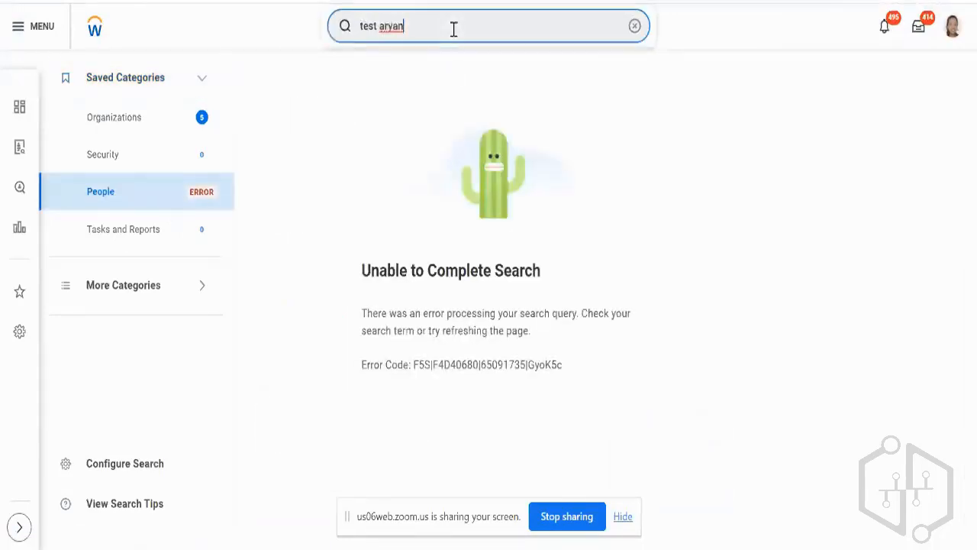
key(BackSpace)
key(BackSpace)
key(BackSpace)
key(BackSpace)
key(BackSpace)
key(BackSpace)
key(BackSpace)
key(BackSpace)
key(BackSpace)
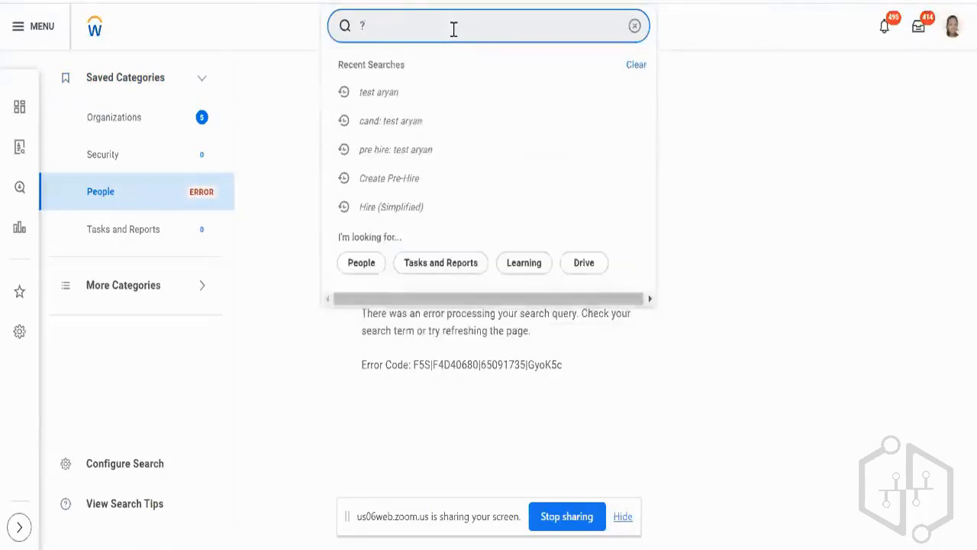
key(Return)
key(ctrl+f)
text(pre-hi)
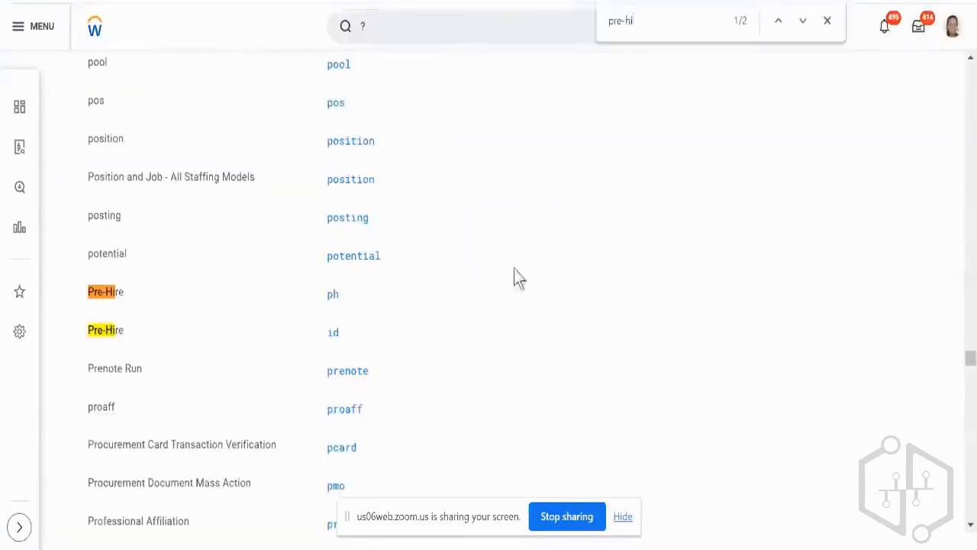
scroll(512, 286, up, 15)
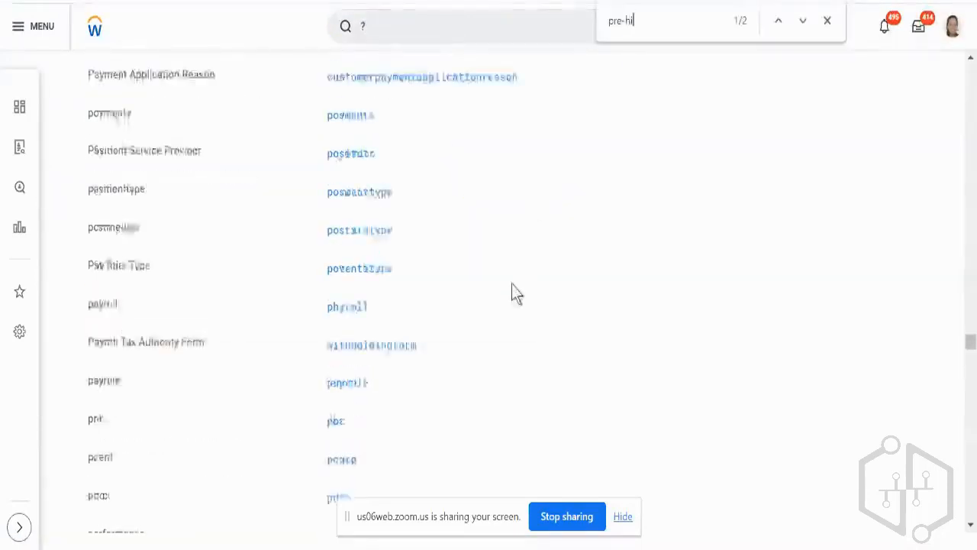
Search for the pre-hire's name with the prefix "ph:".
click(432, 29)
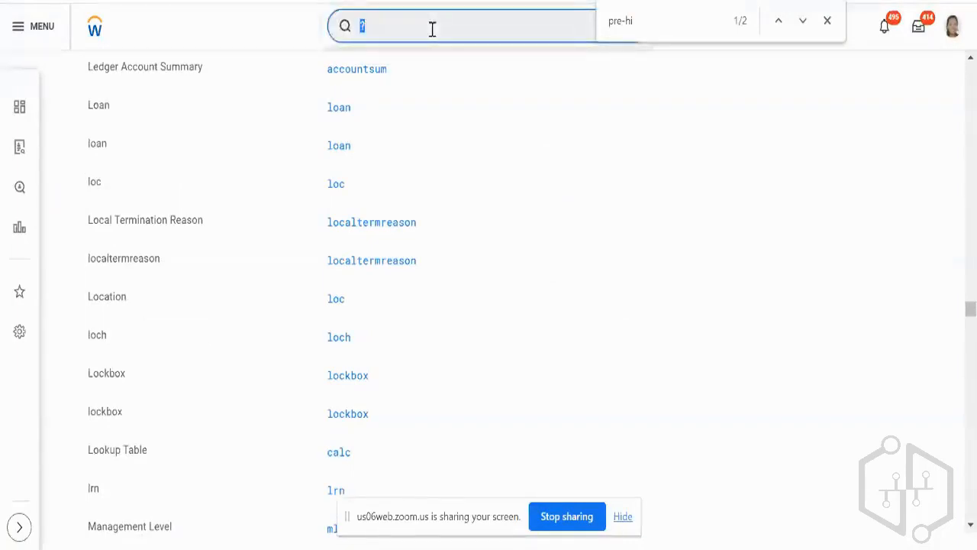
text(ph: t)
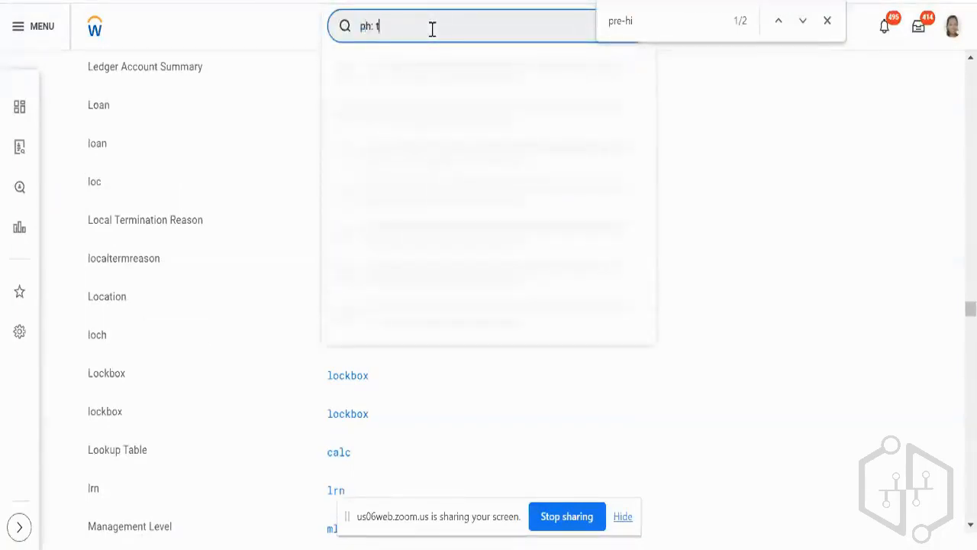
text(est aryan)
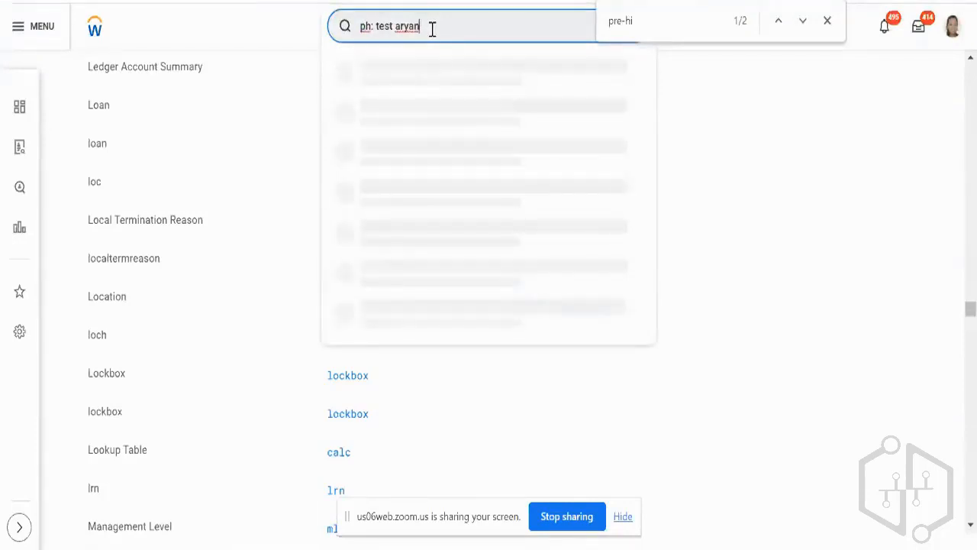
key(Return)
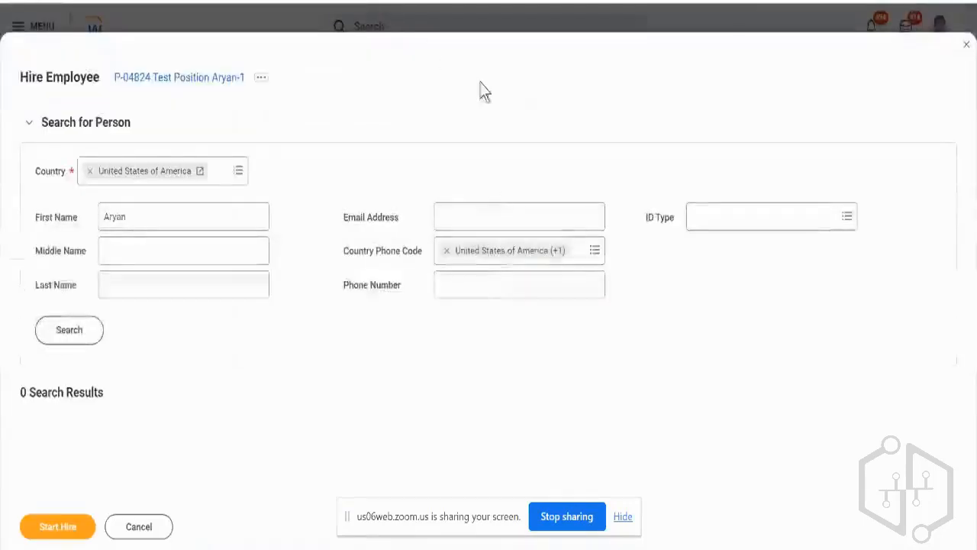
Repeat the person search in the Hire Employee form for position P-04824, and cancel the hire, discarding its changes.
click(72, 329)
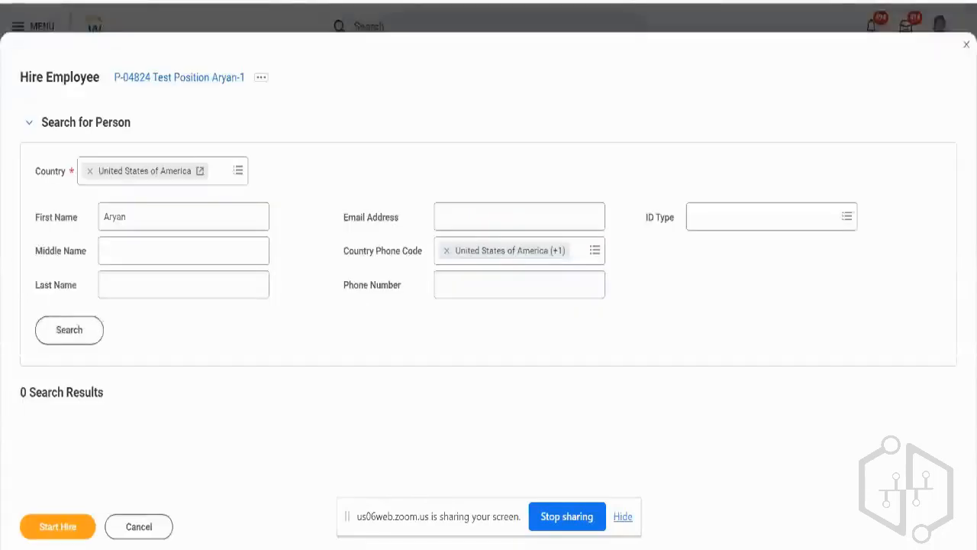
click(126, 528)
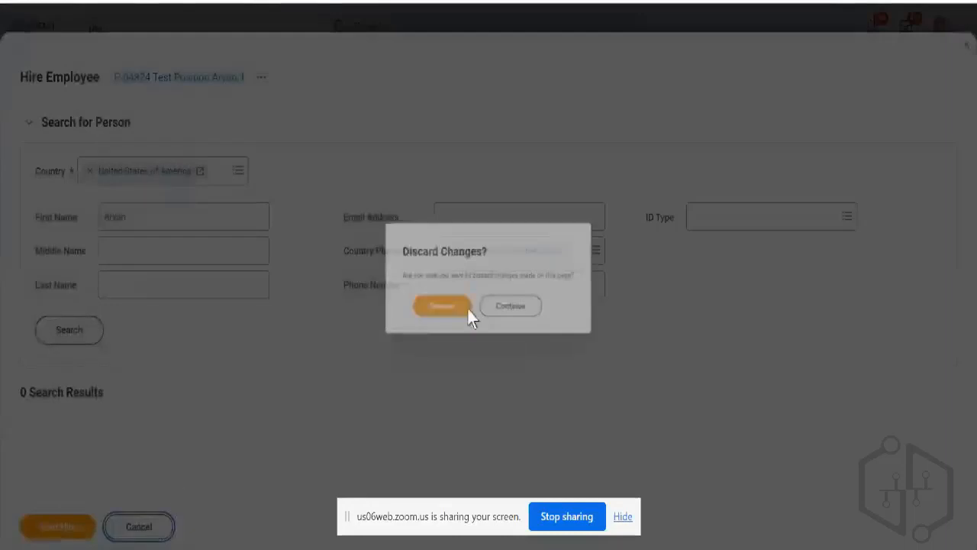
click(433, 310)
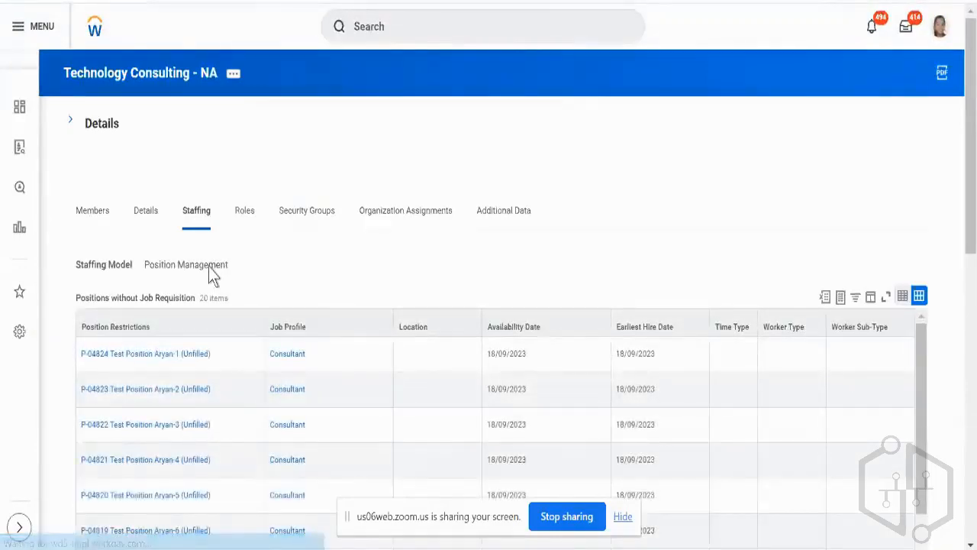
Expand the Technology Consulting - NA details and review its positions without job requisition, including their availability and earliest hire dates.
click(73, 122)
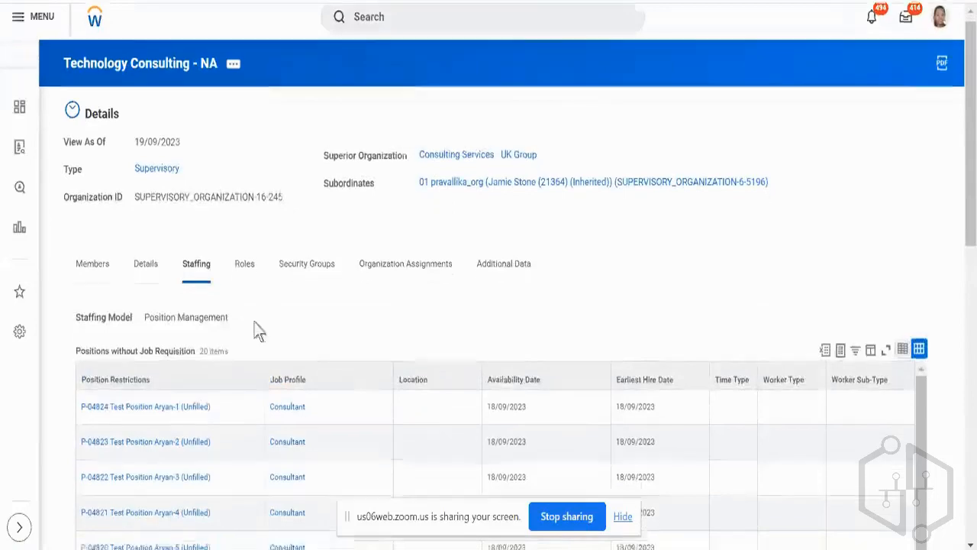
scroll(256, 329, down, 2)
scroll(256, 329, down, 5)
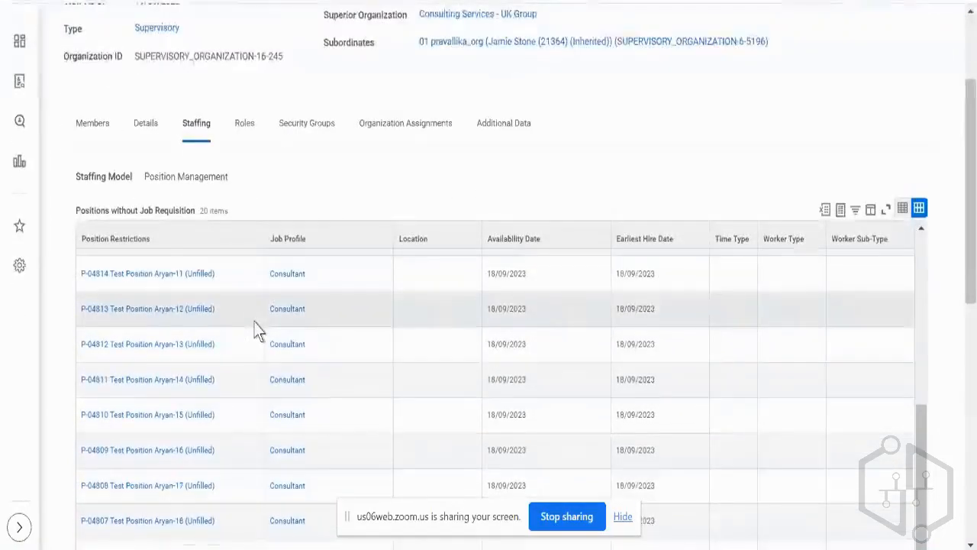
scroll(255, 330, down, 5)
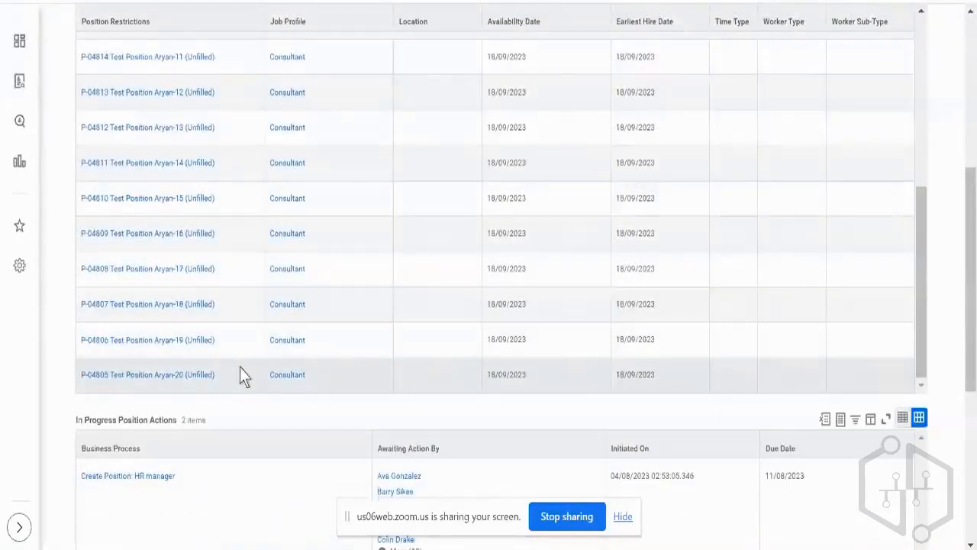
scroll(324, 252, up, 3)
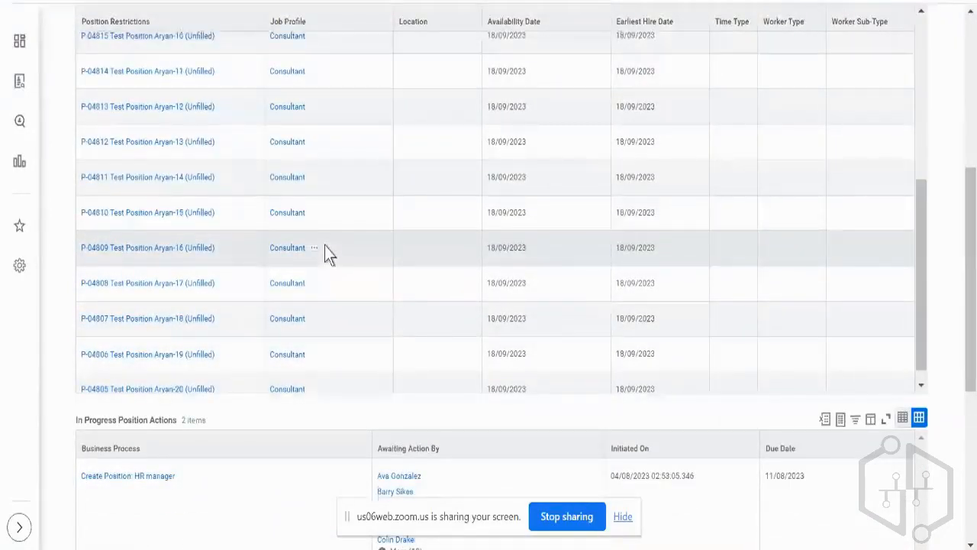
scroll(325, 252, up, 2)
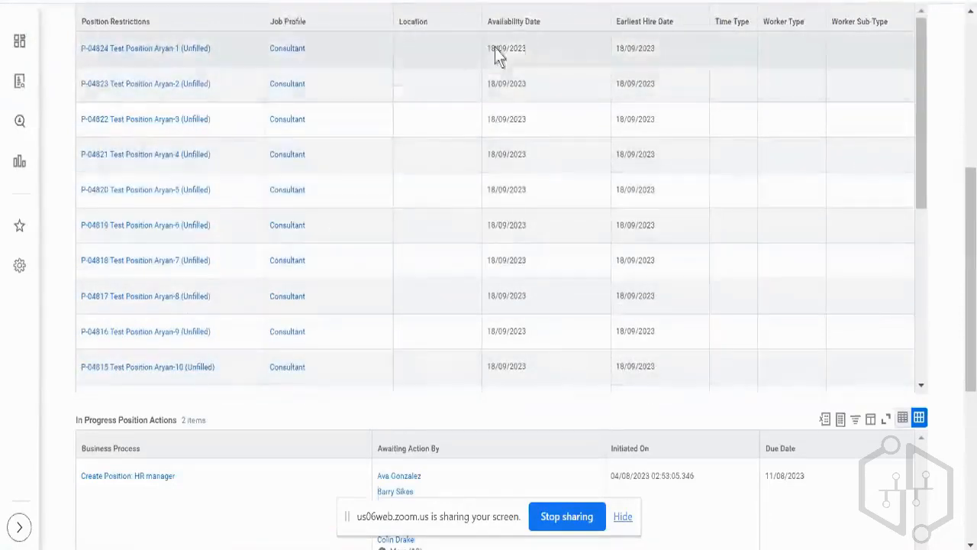
triple_click(495, 50)
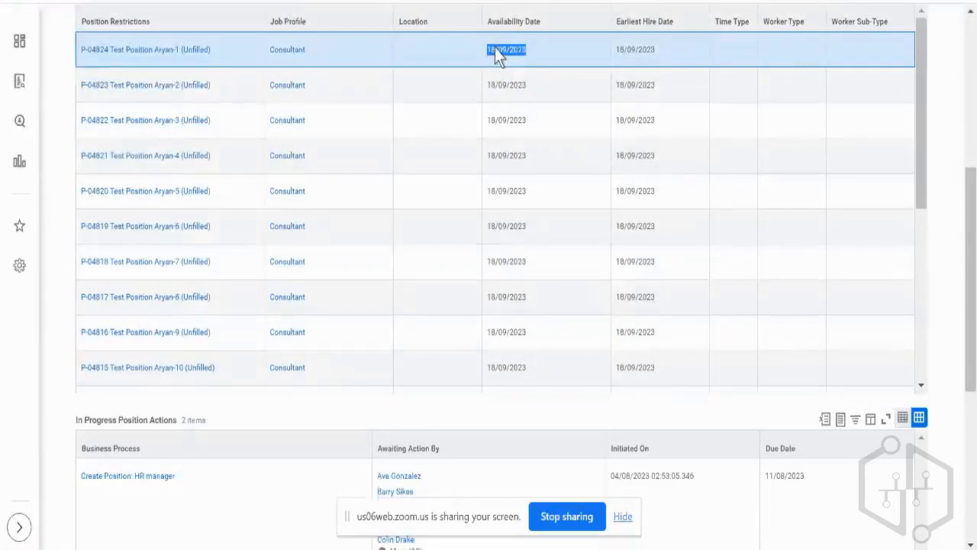
scroll(495, 48, up, 3)
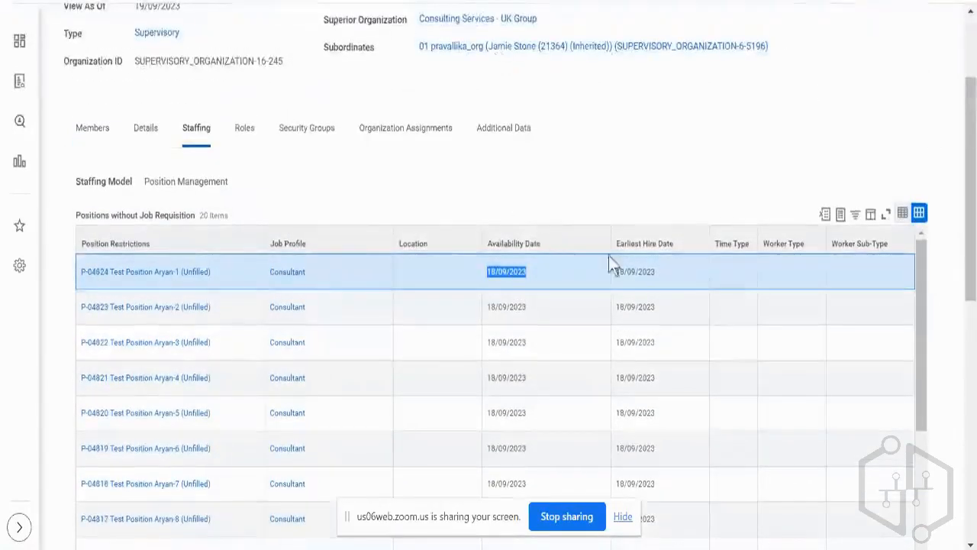
double_click(638, 272)
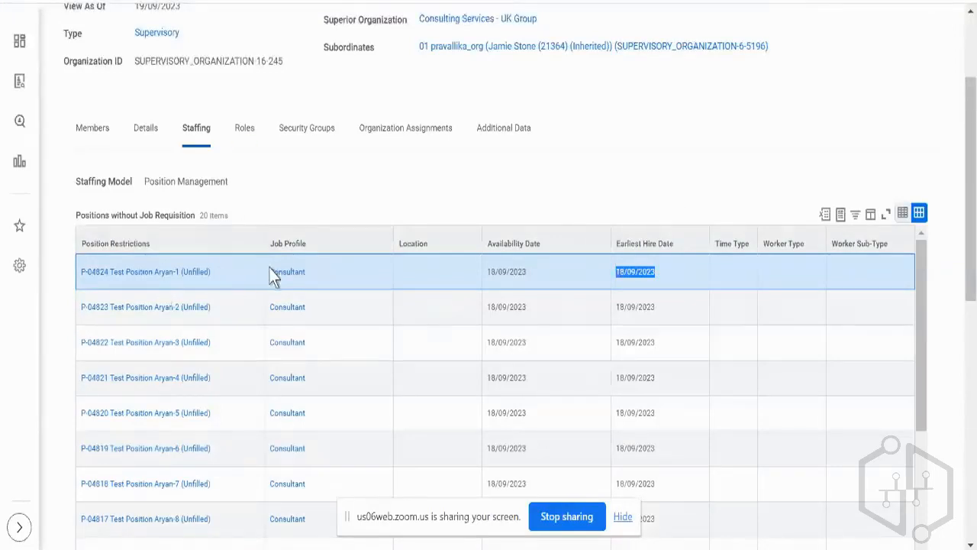
scroll(384, 211, down, 3)
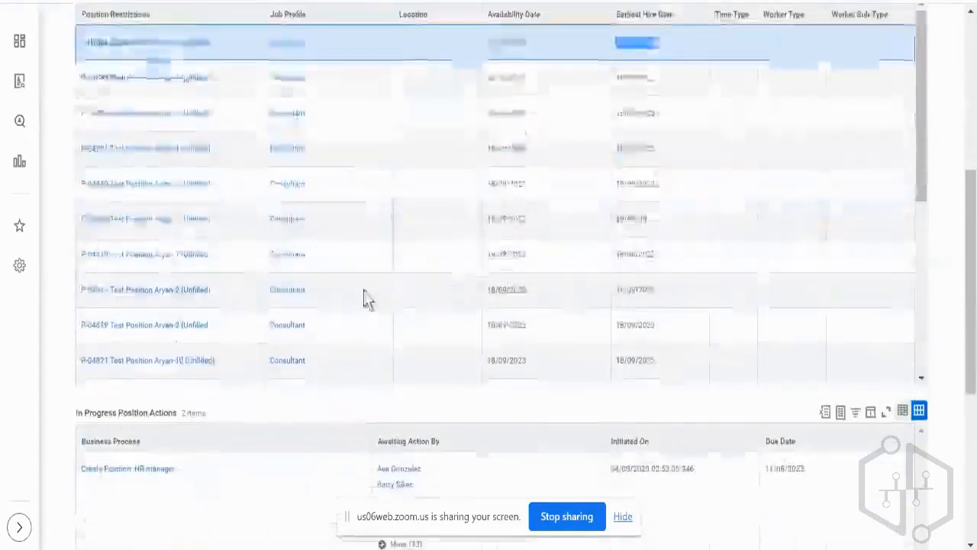
scroll(364, 298, up, 3)
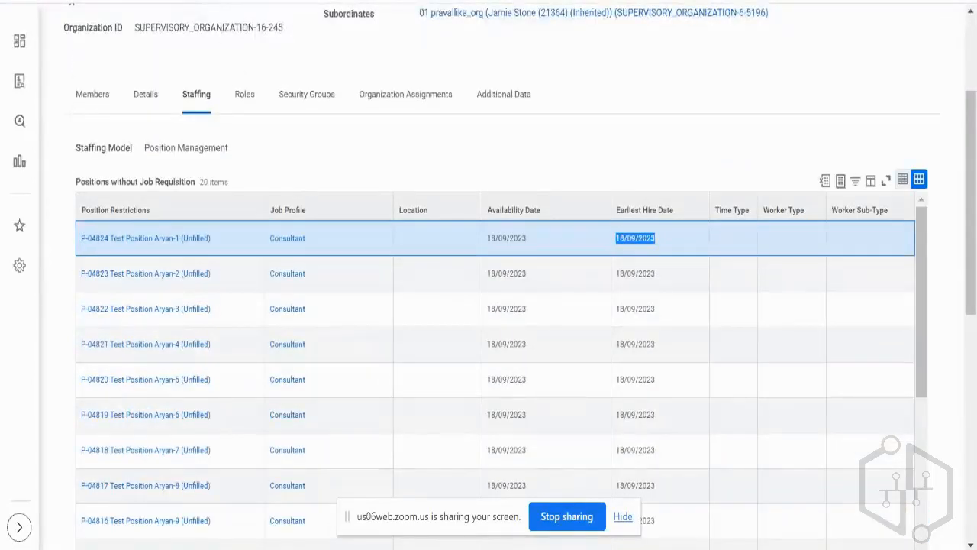
Return to the Hire (Simplified) definition, glance over it, and search for business process definitions with "bp: hire".
click(107, 0)
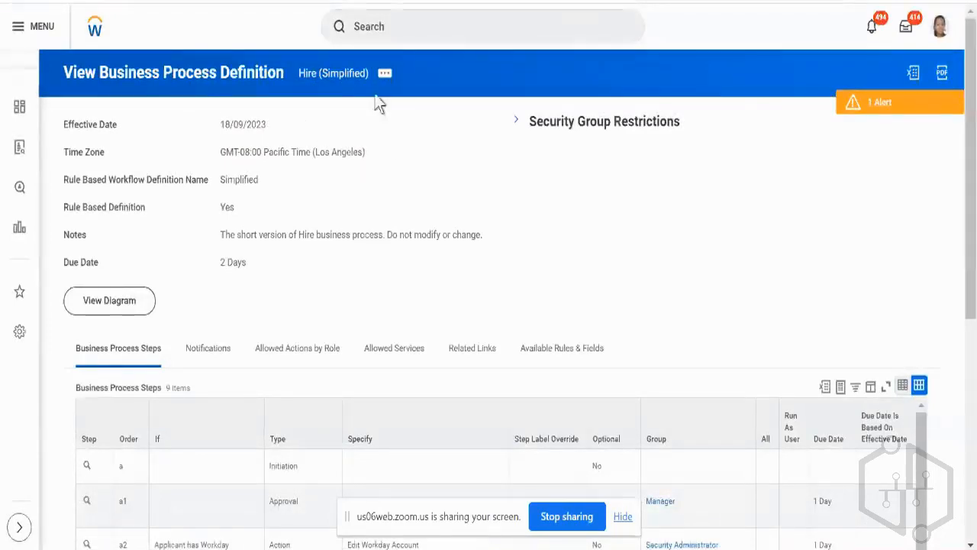
scroll(403, 163, down, 1)
scroll(403, 158, up, 1)
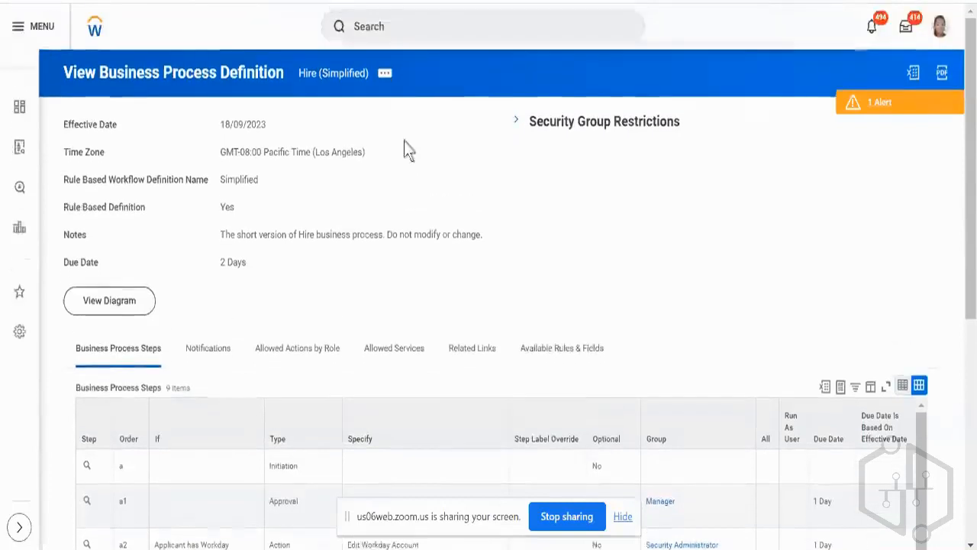
click(413, 39)
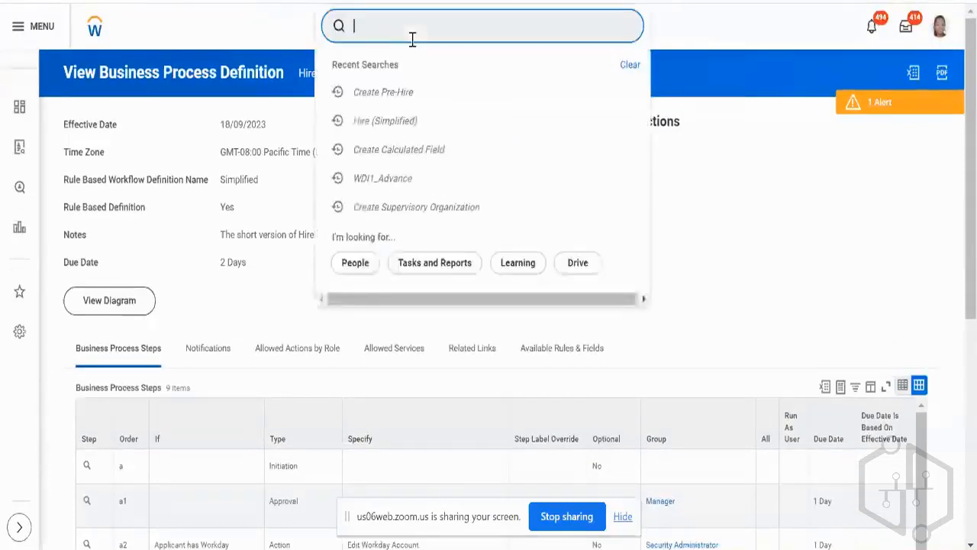
text(bp: hire)
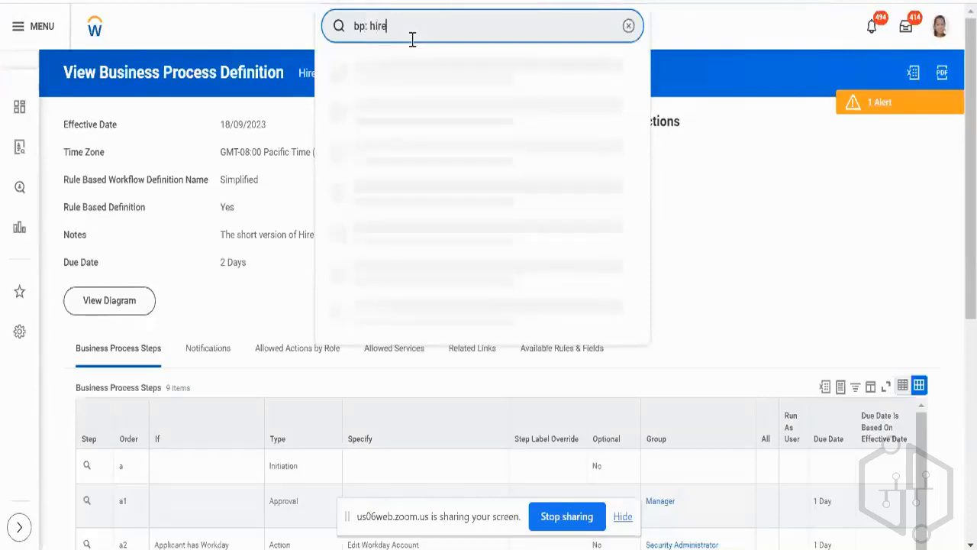
key(Return)
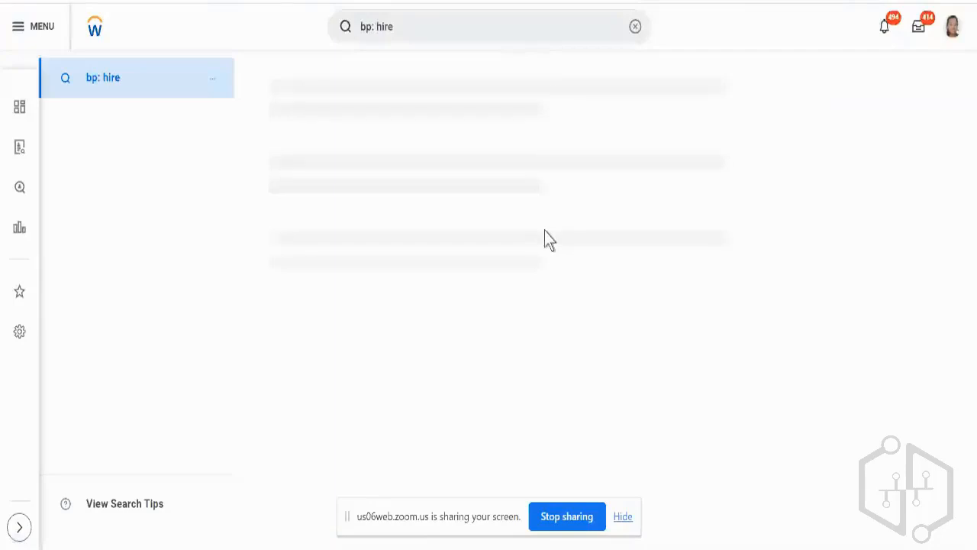
Look through the listed Hire business process definitions for the individual organizations, and check the Technology Consulting - NA page.
scroll(593, 221, down, 2)
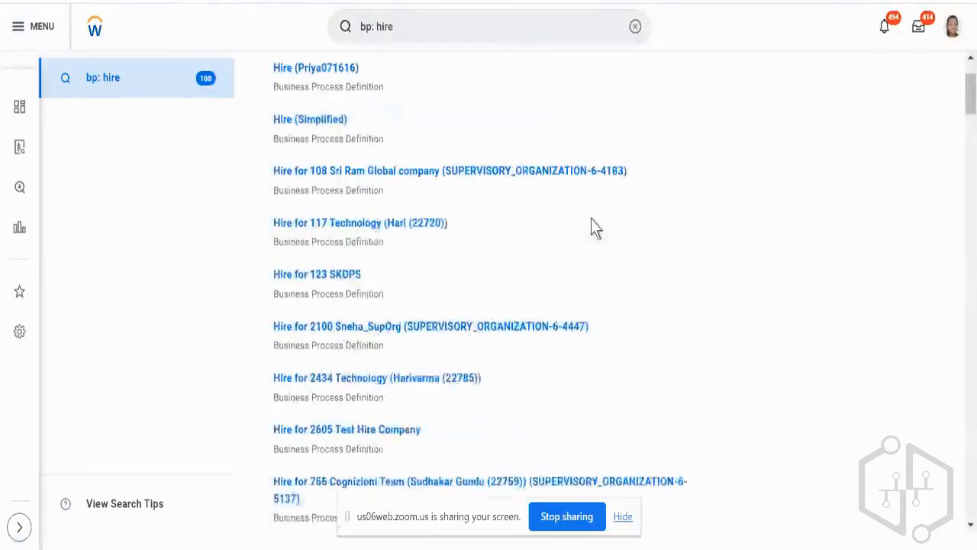
scroll(592, 220, down, 6)
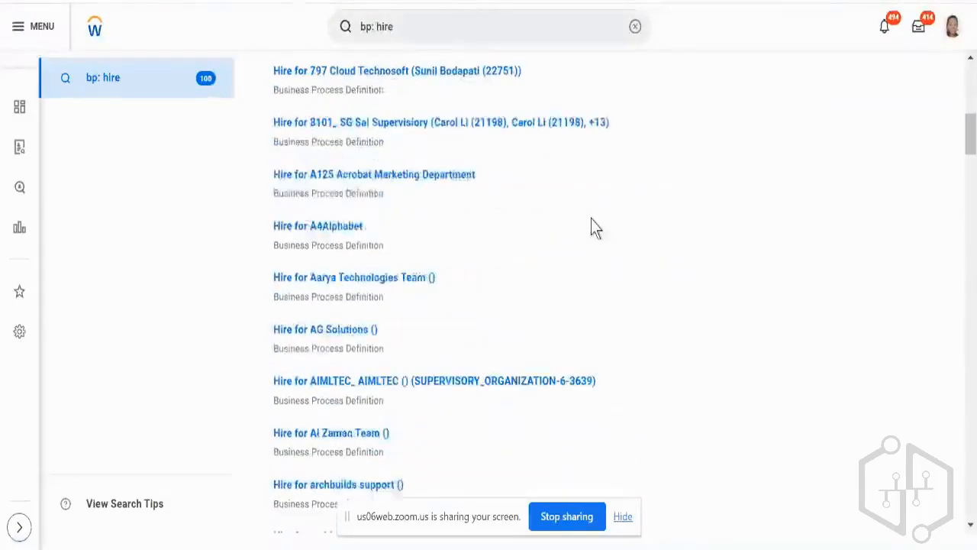
scroll(594, 227, down, 10)
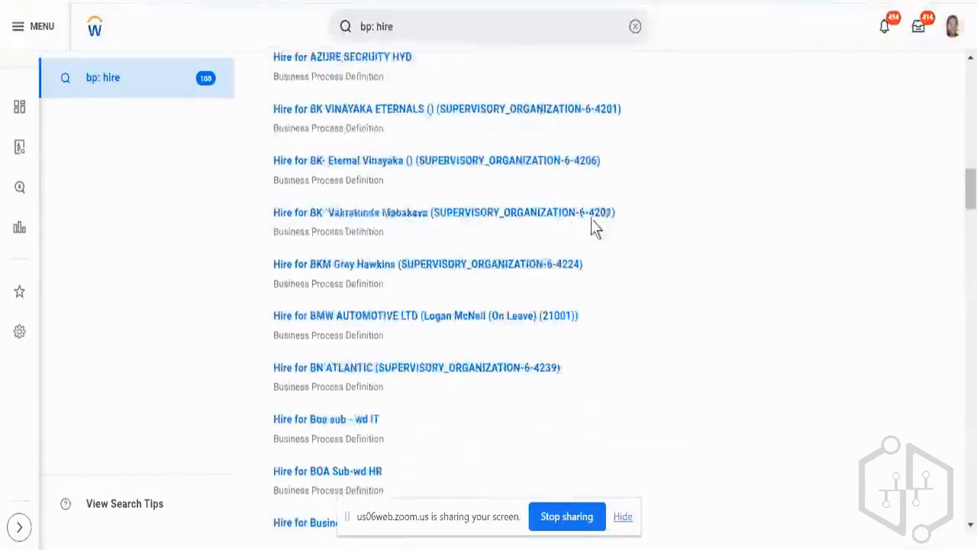
scroll(594, 227, down, 8)
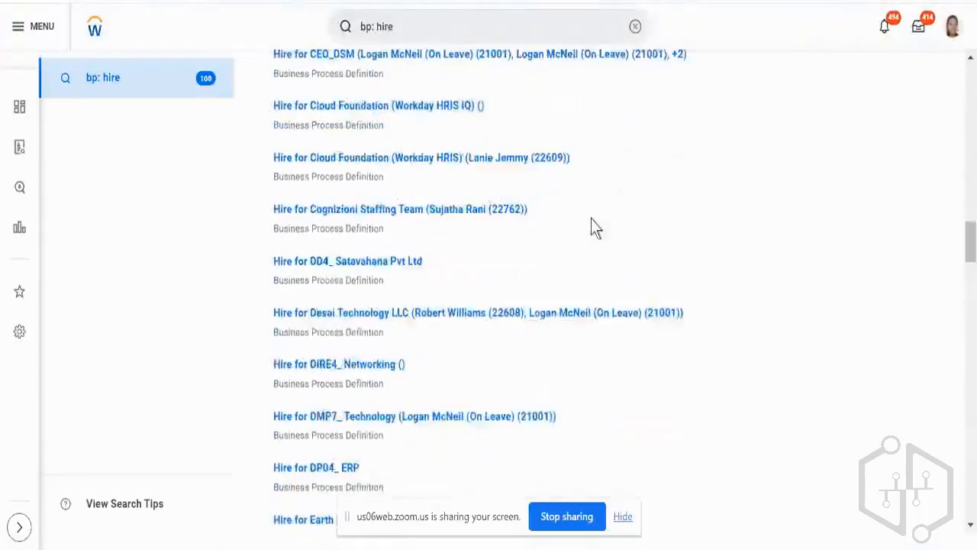
scroll(594, 228, down, 3)
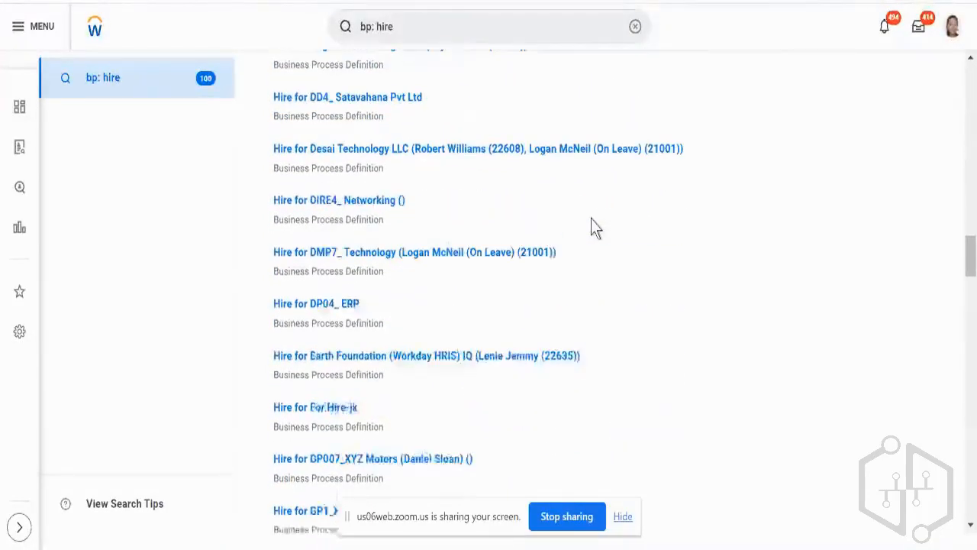
scroll(594, 227, down, 1)
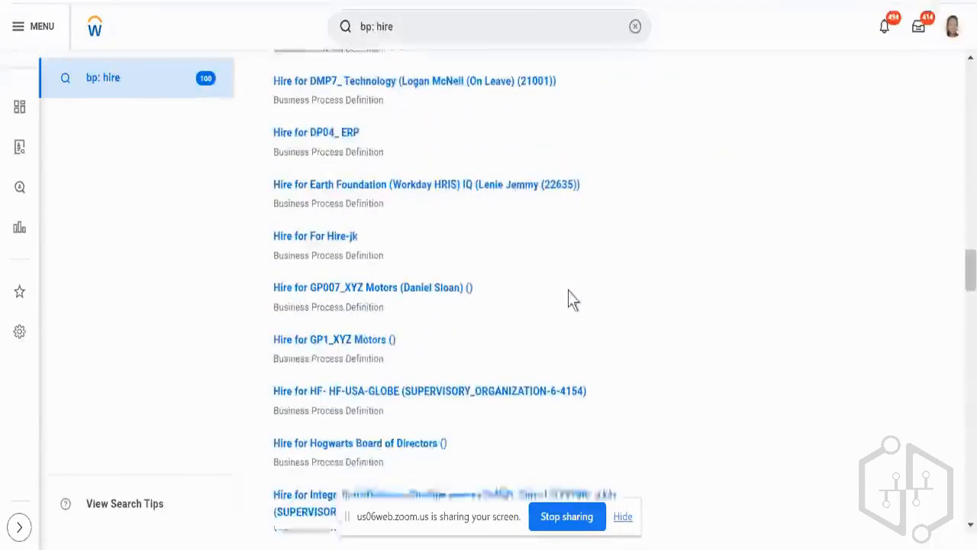
scroll(568, 290, down, 5)
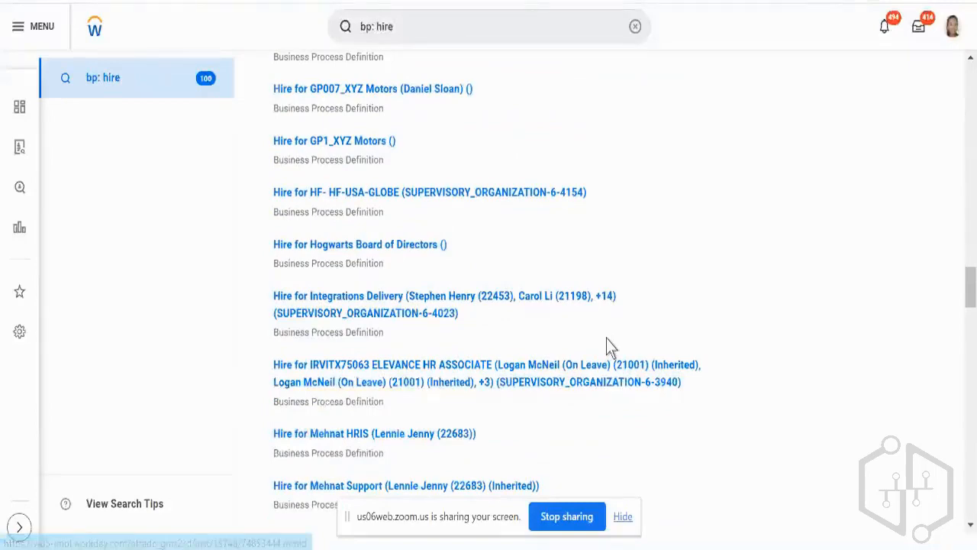
scroll(607, 338, up, 15)
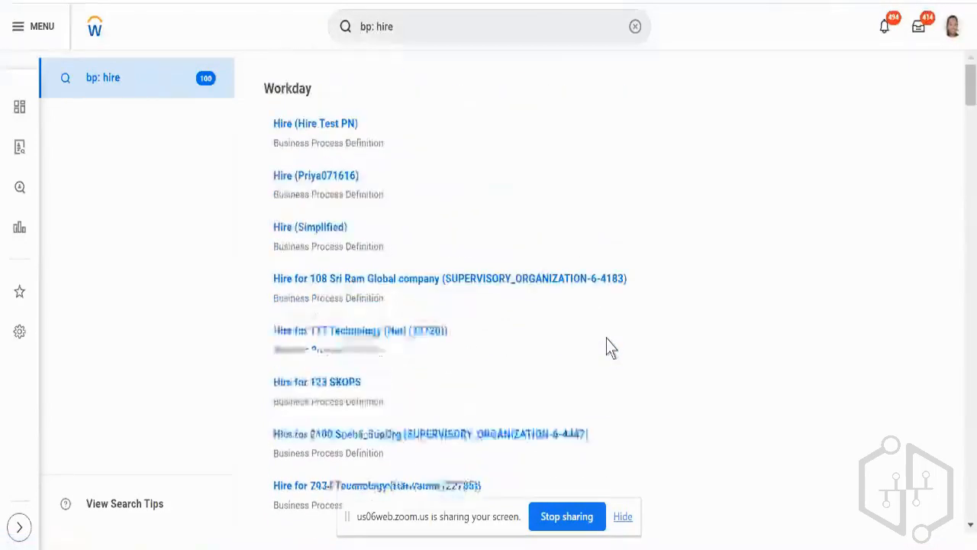
Narrow the search to "bp: hire simpl" and open the Hire (Simplified) business process definition.
click(443, 21)
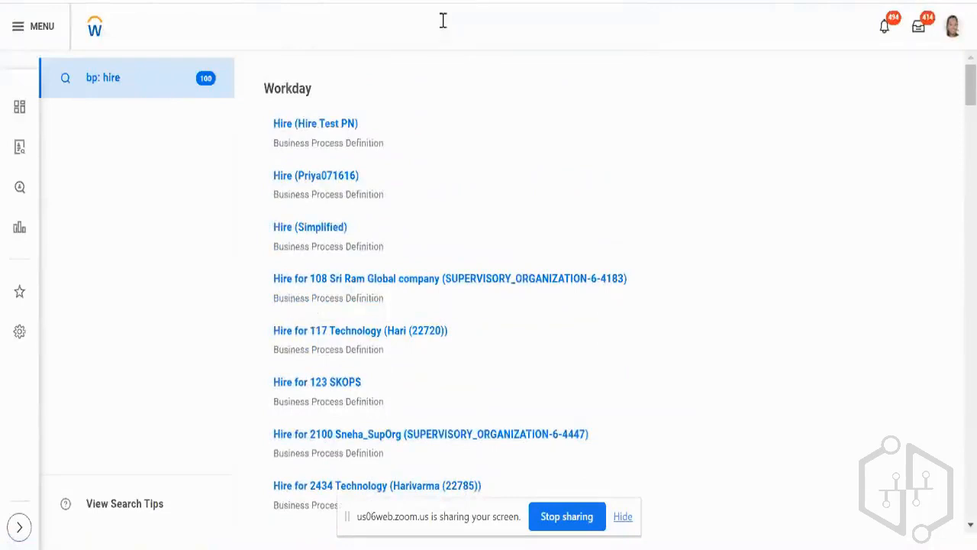
text(si)
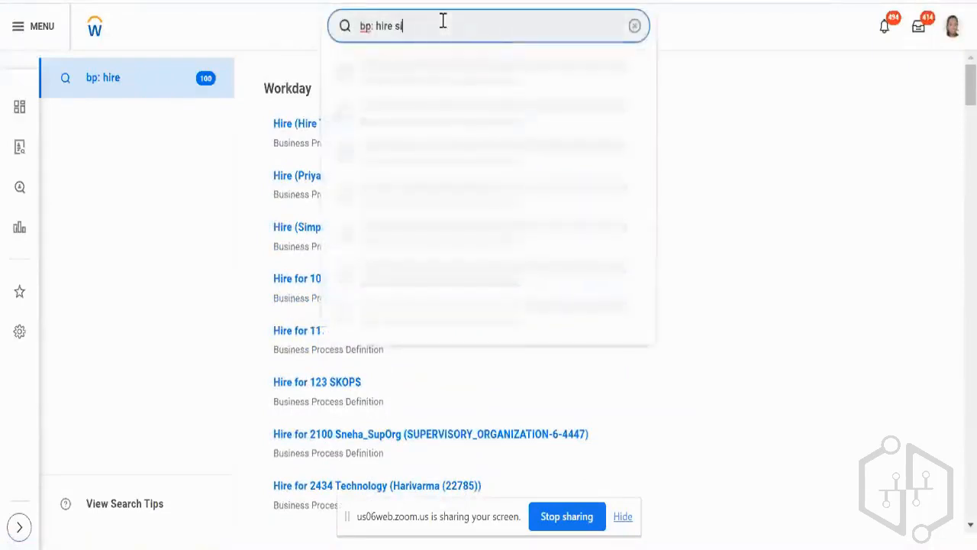
text(mpl)
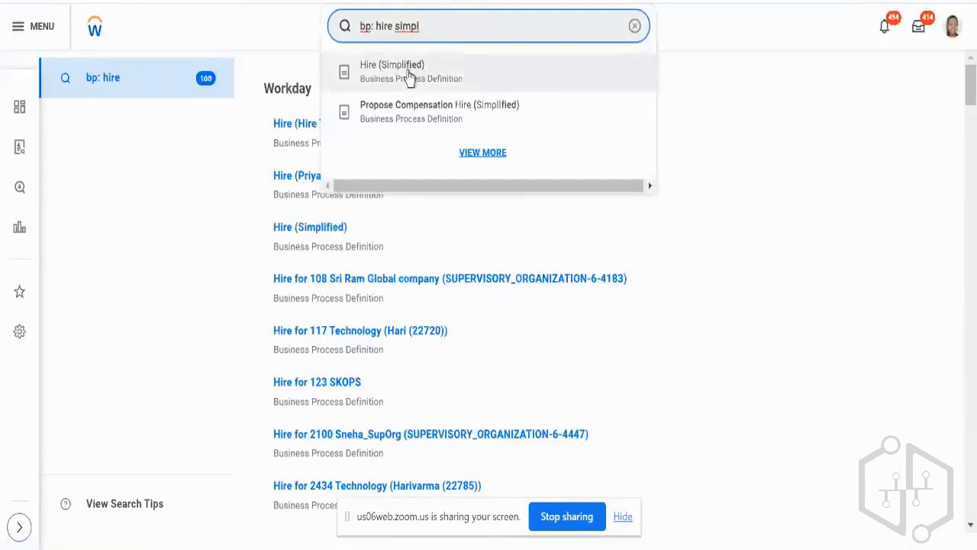
click(410, 77)
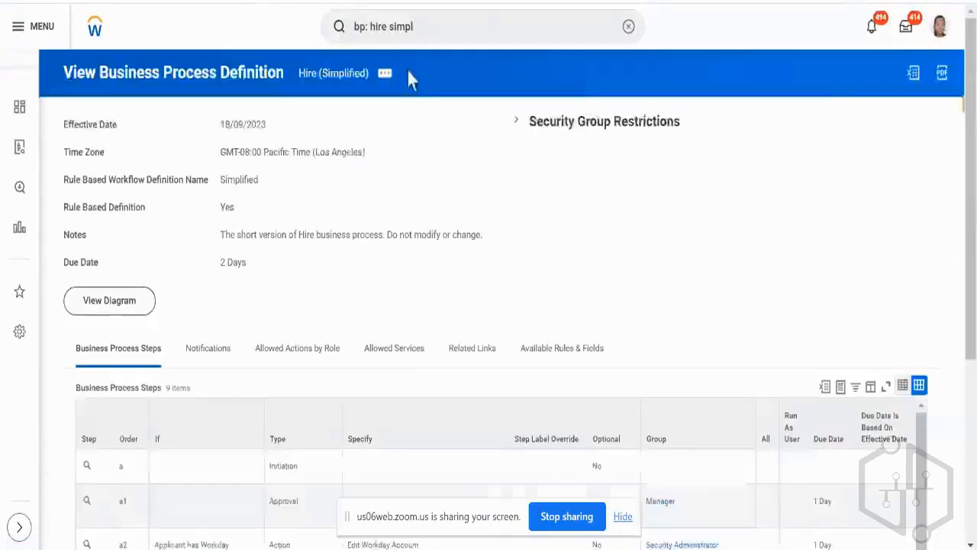
Start Copy or Link Business Process Definition for Hire (Simplified) and set its effective date to 01/01/1900.
click(385, 75)
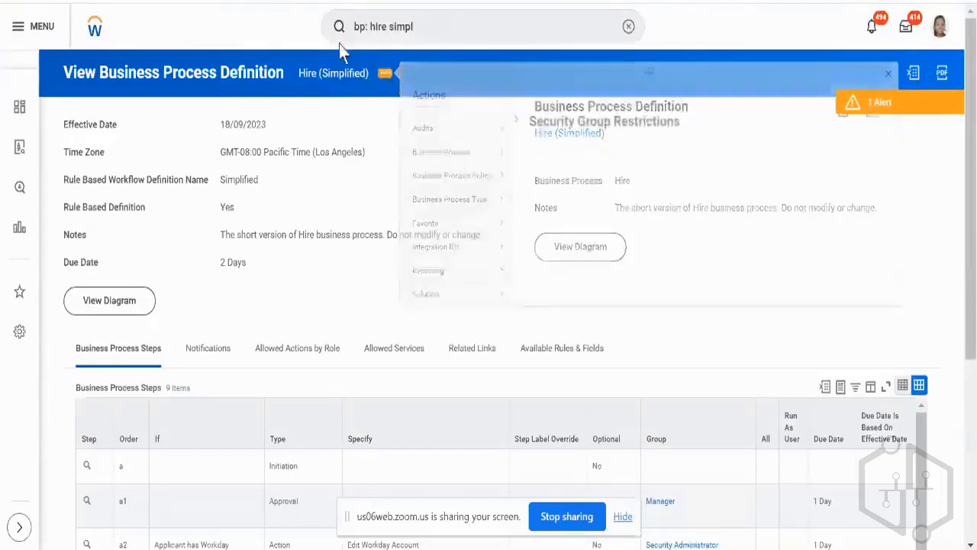
click(384, 74)
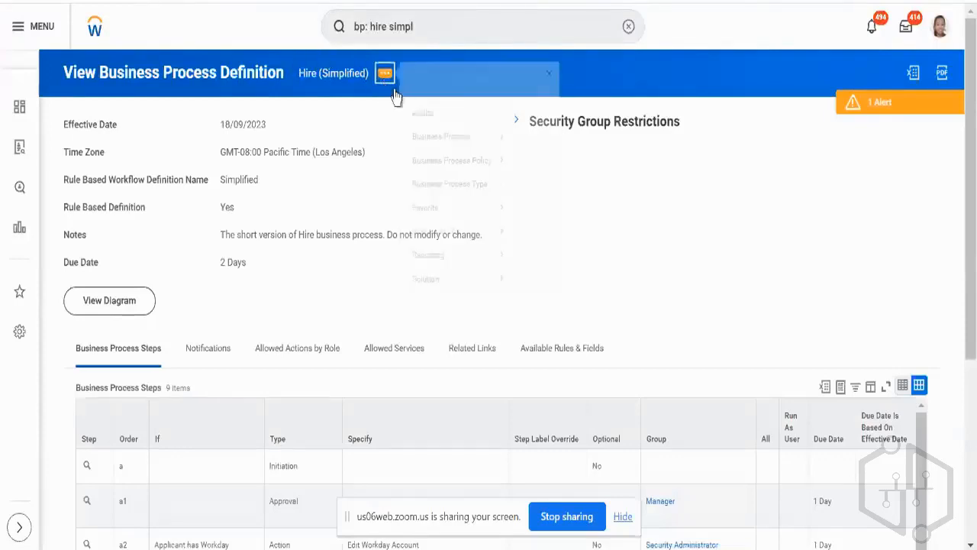
mouse_move(448, 157)
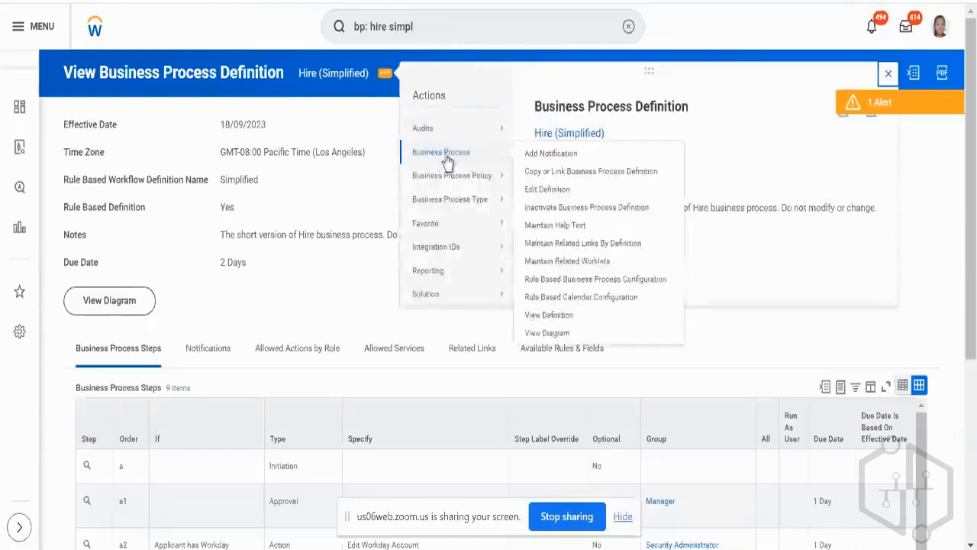
click(539, 172)
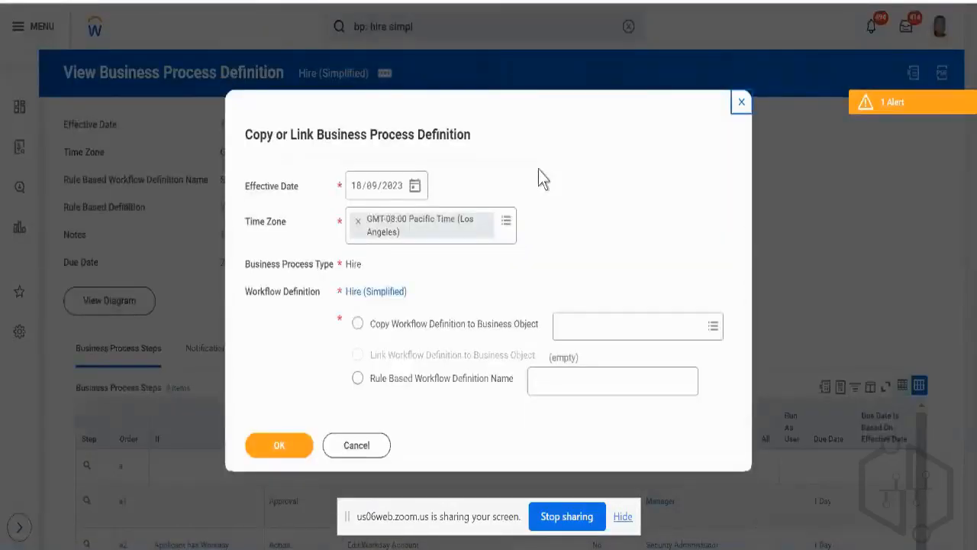
click(354, 191)
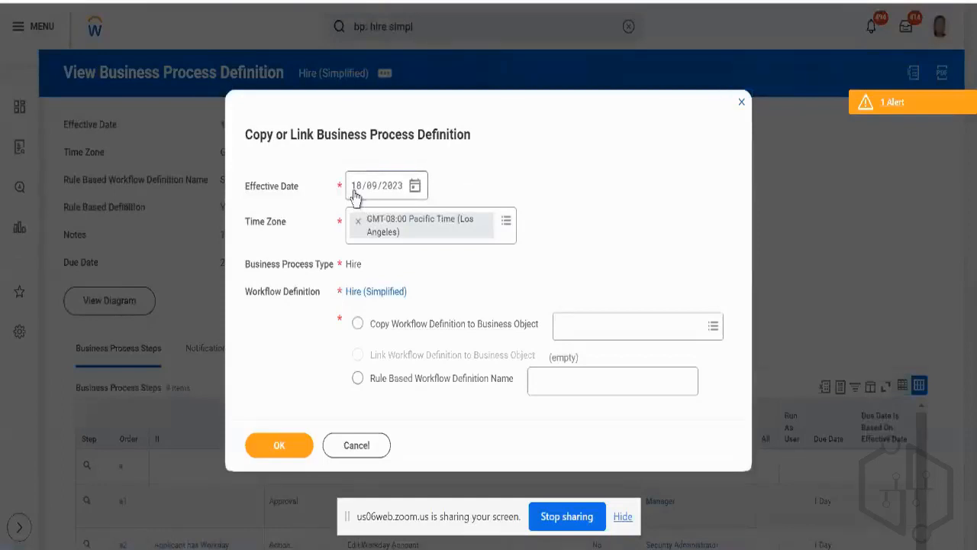
text(01/0)
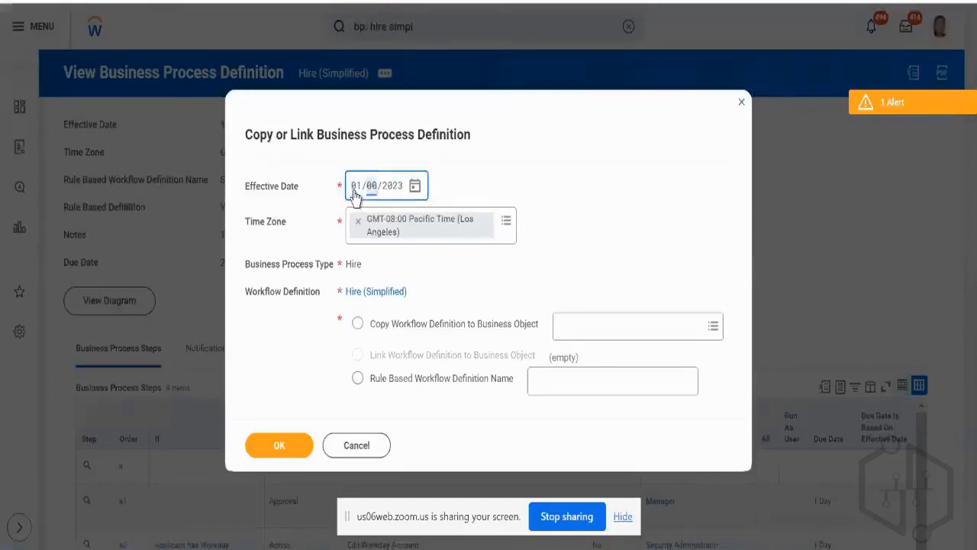
text(1/19)
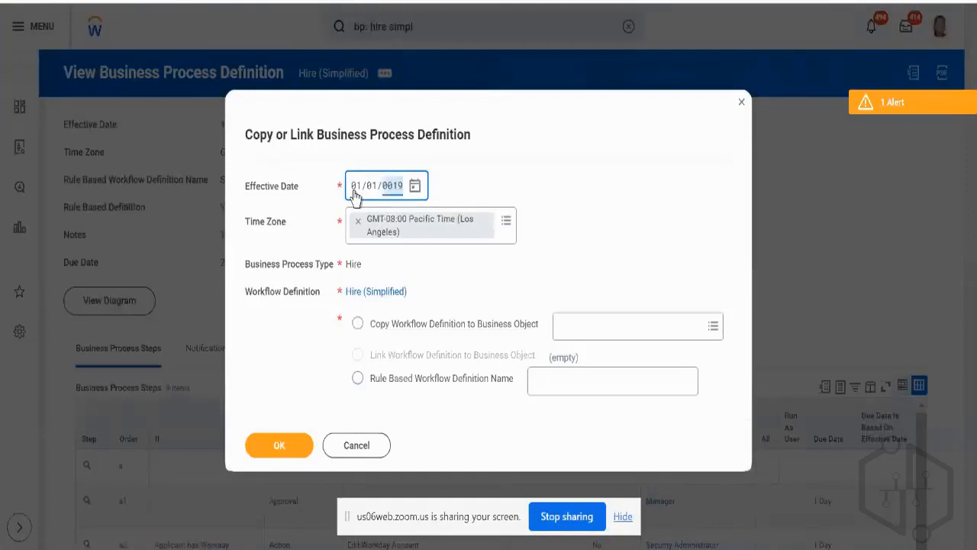
text(00)
click(463, 181)
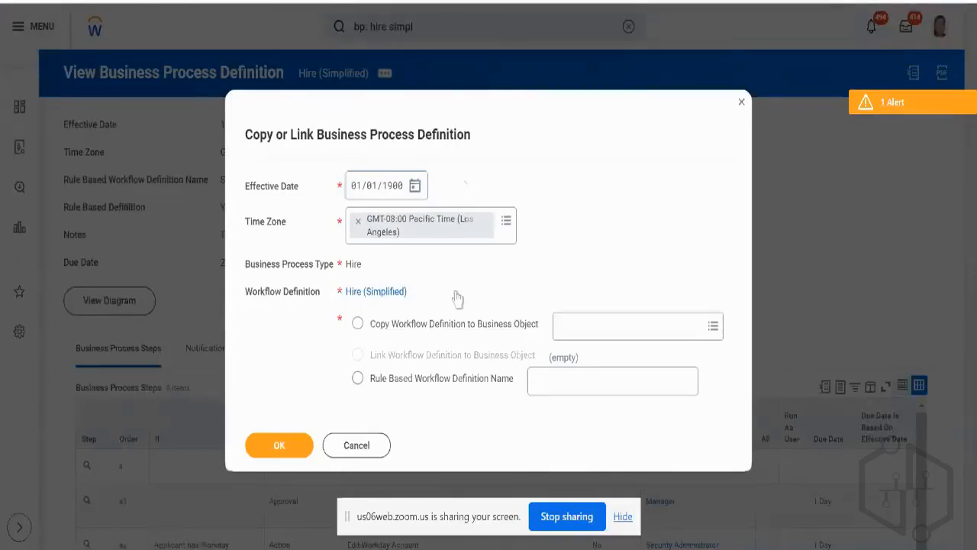
Choose to copy the workflow definition to the business object Technology Consulting - NA, found by searching "tech consulting NA".
click(399, 322)
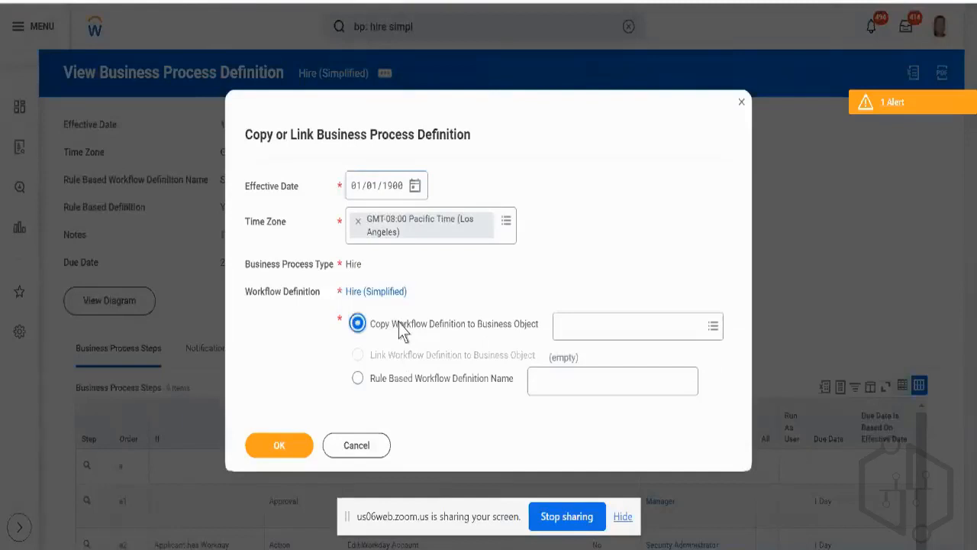
click(598, 330)
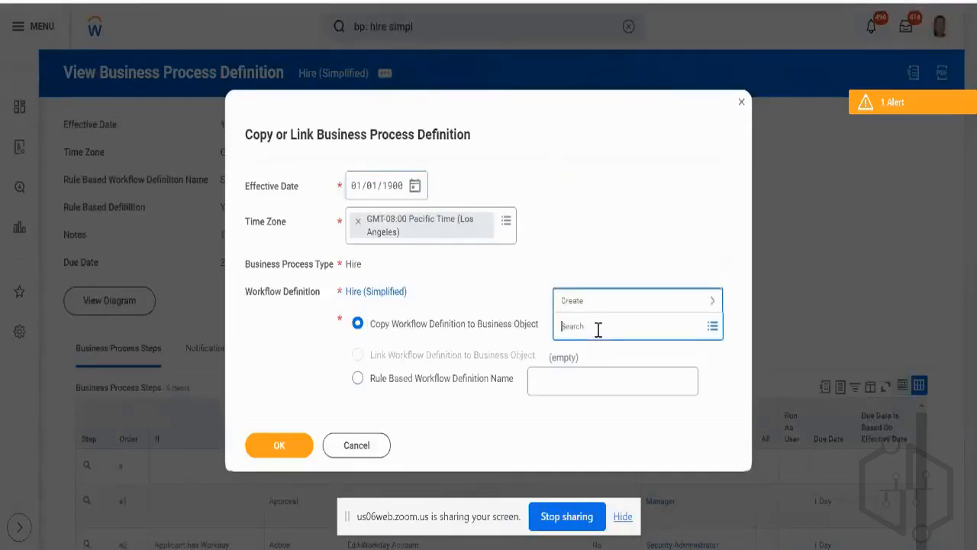
click(599, 301)
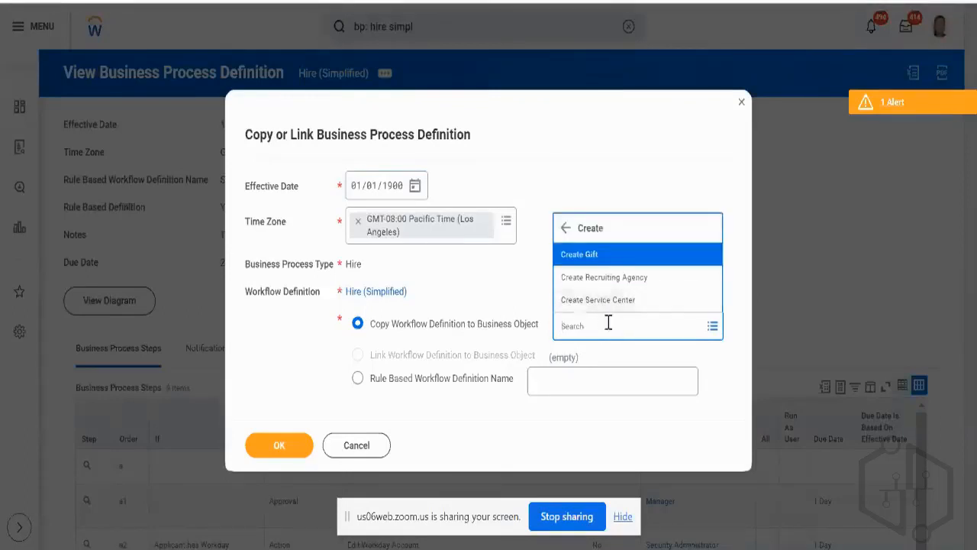
click(609, 322)
text(tec)
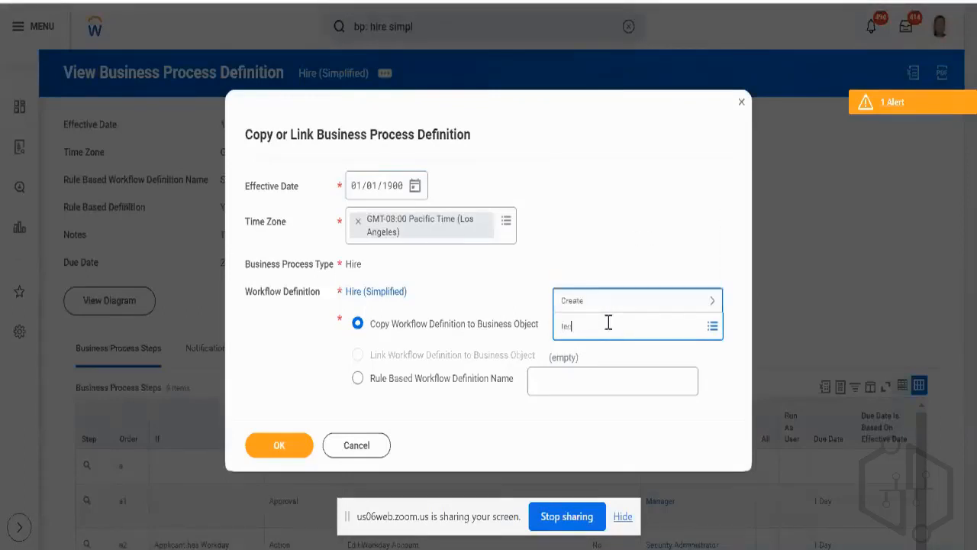
text(h consulting NA)
key(Return)
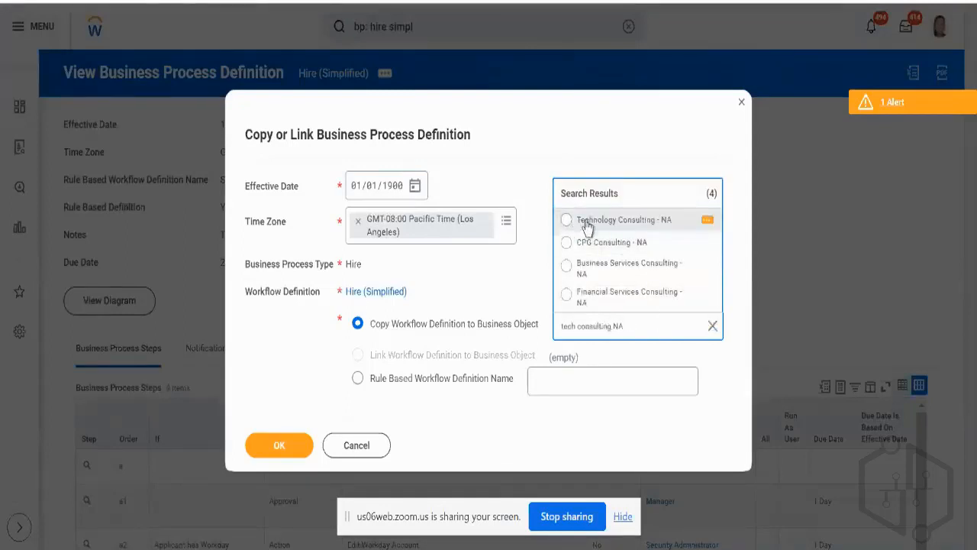
click(705, 221)
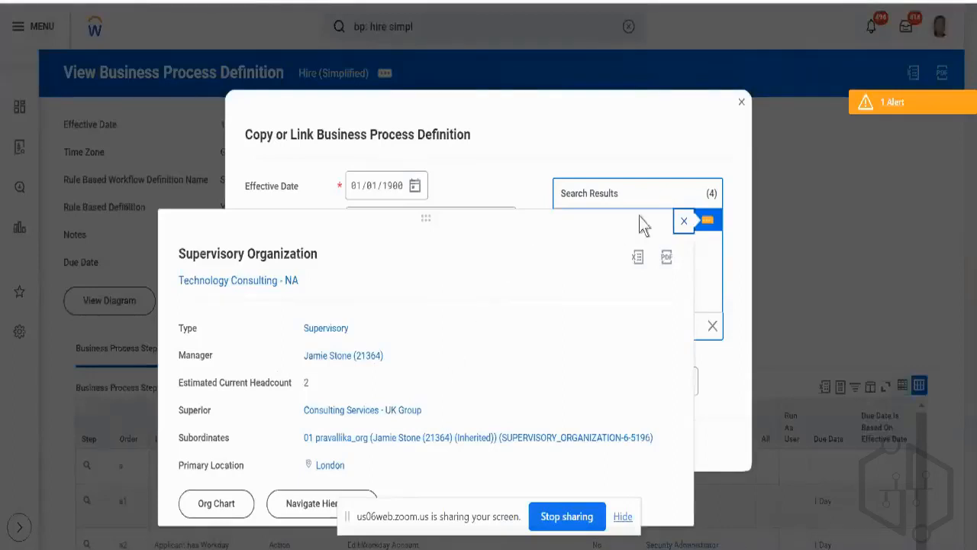
click(684, 220)
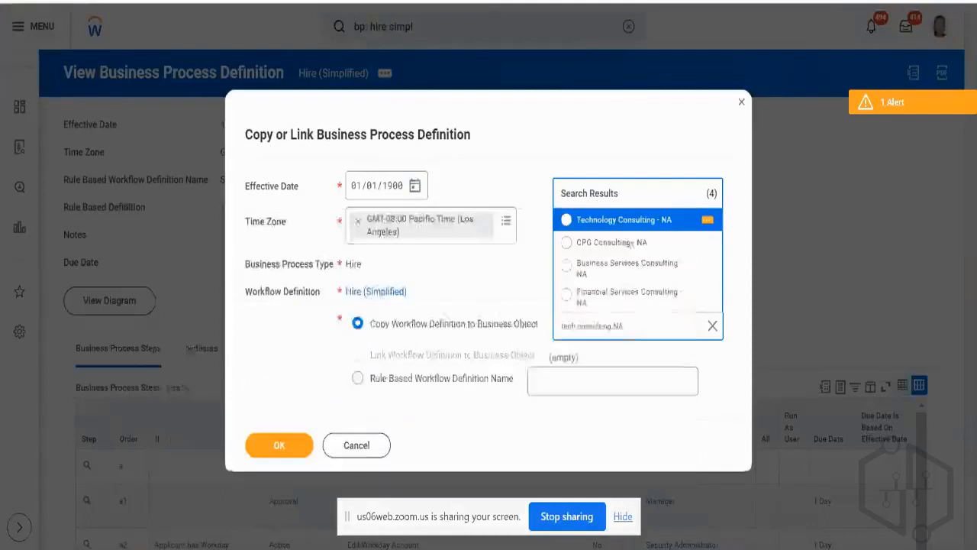
click(567, 221)
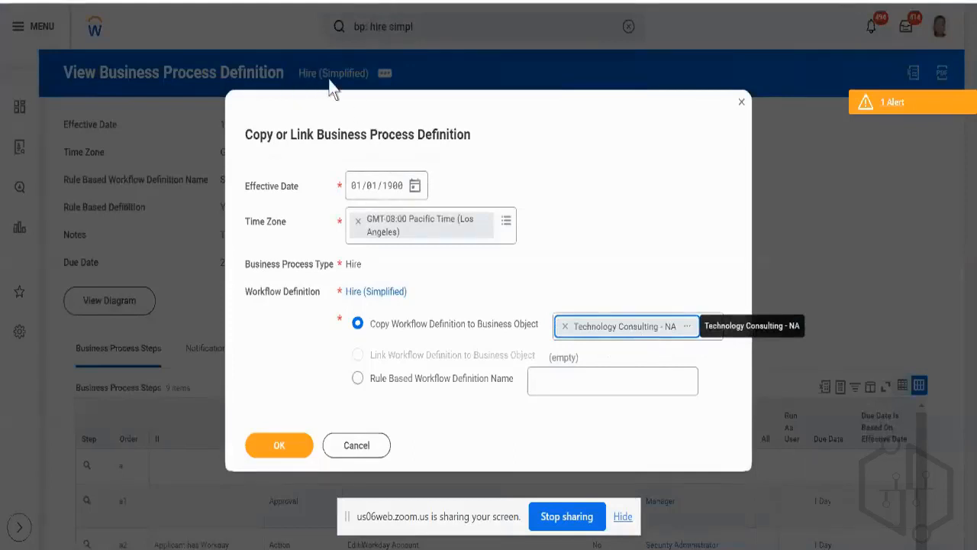
triple_click(302, 135)
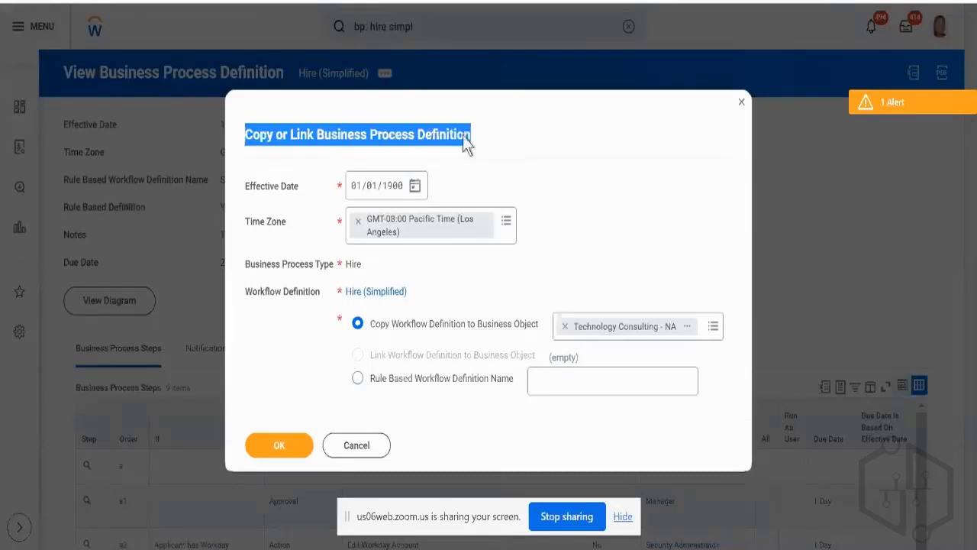
triple_click(262, 185)
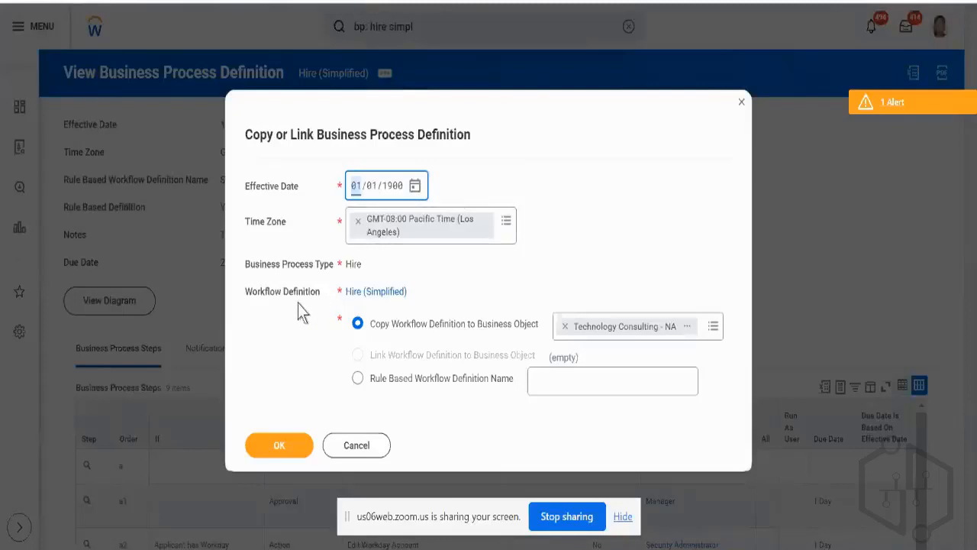
mouse_move(357, 323)
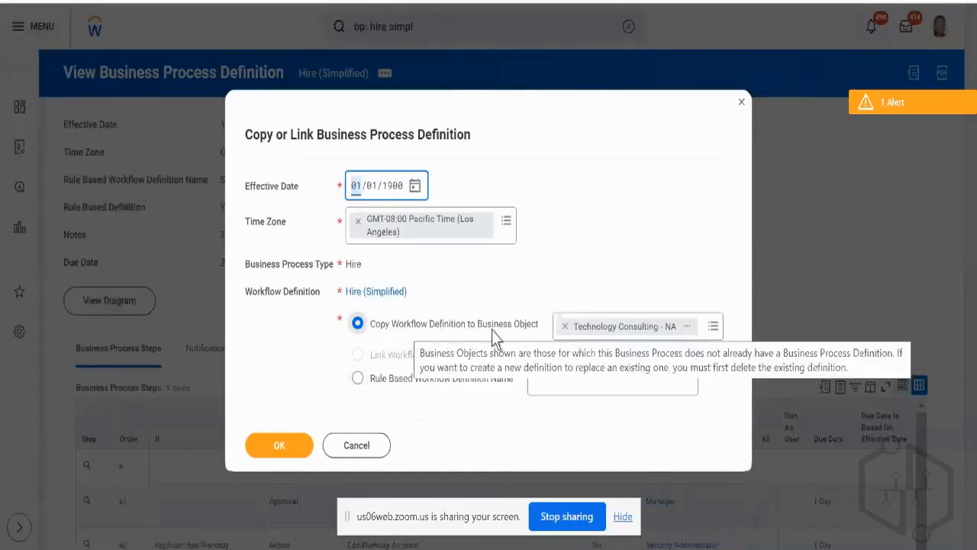
click(707, 341)
text(gg)
key(Return)
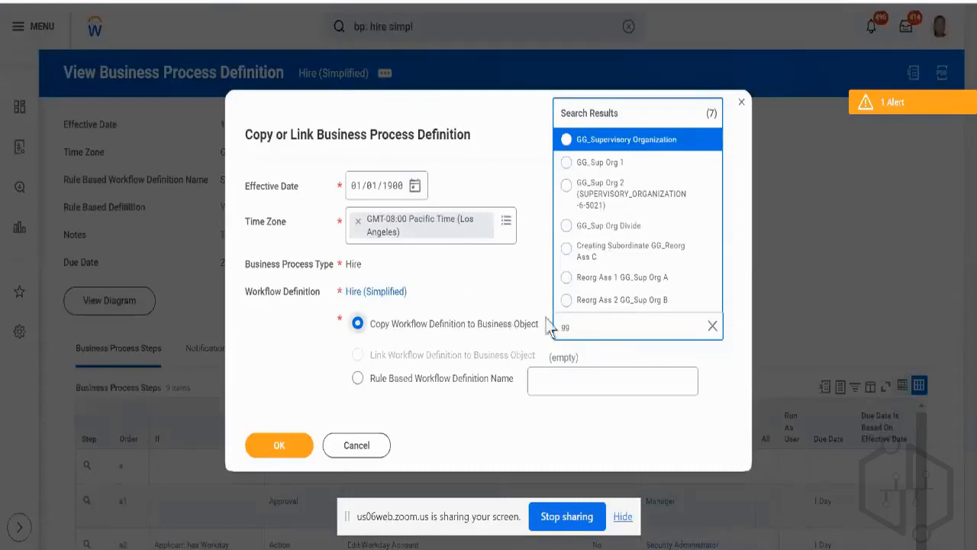
Try to copy the Hire (Simplified) definition to the business object Technology Consulting - NA, found by searching "tech consul".
double_click(574, 327)
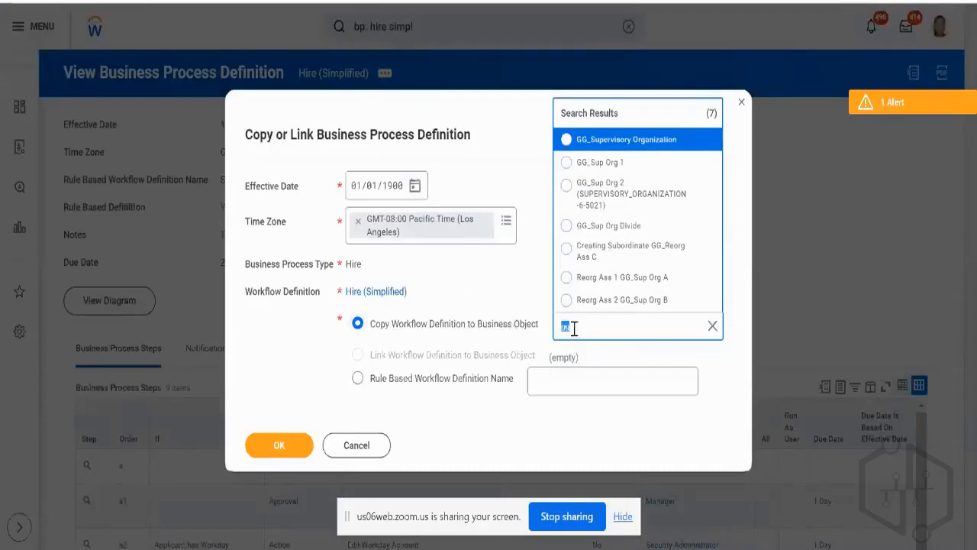
text(tech consul)
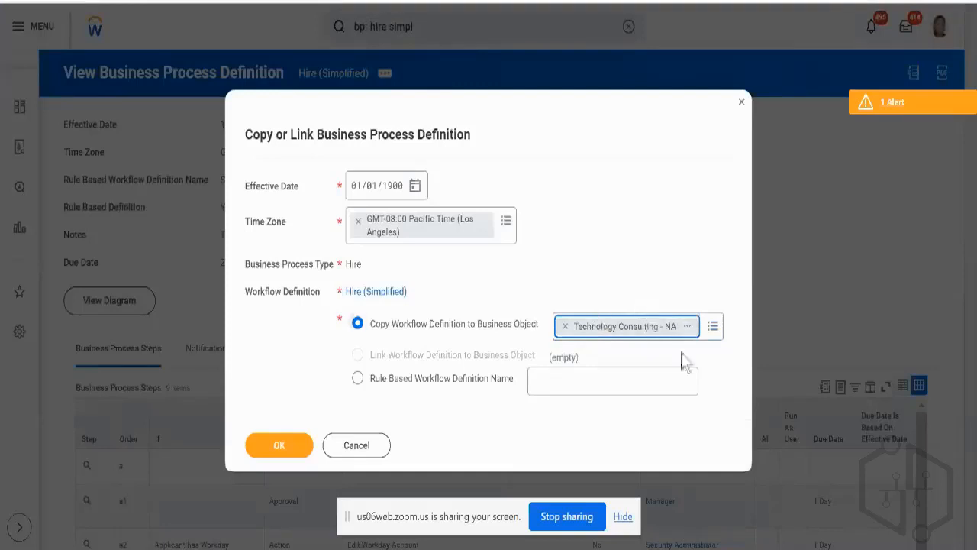
click(283, 438)
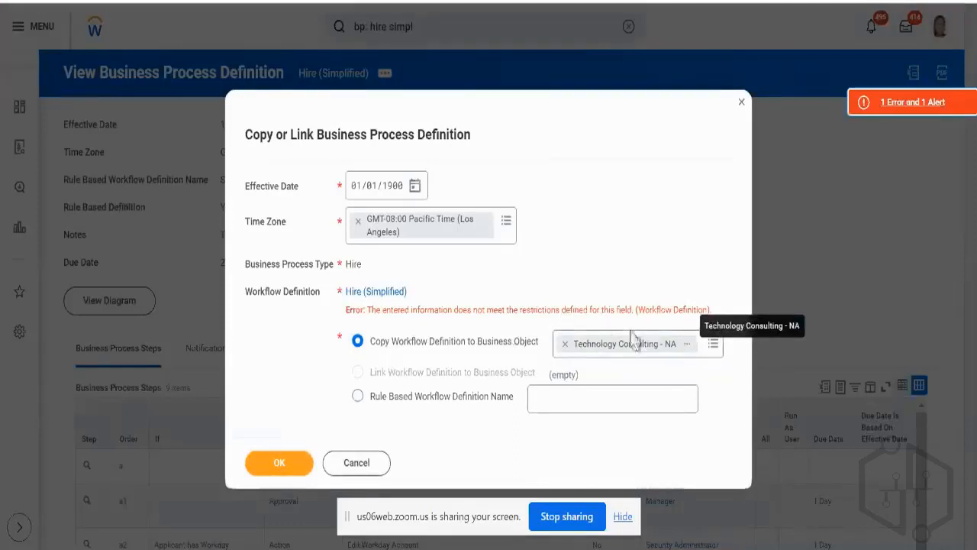
mouse_move(634, 337)
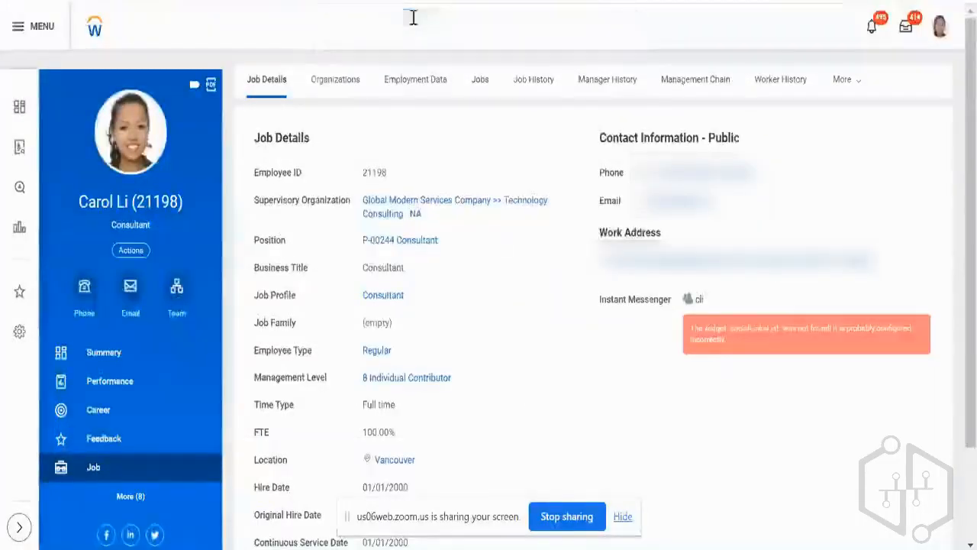
Search for "bp: hire tech cons" and open the Hire for Technology Consulting - NA business process definition.
click(413, 17)
text(bp:)
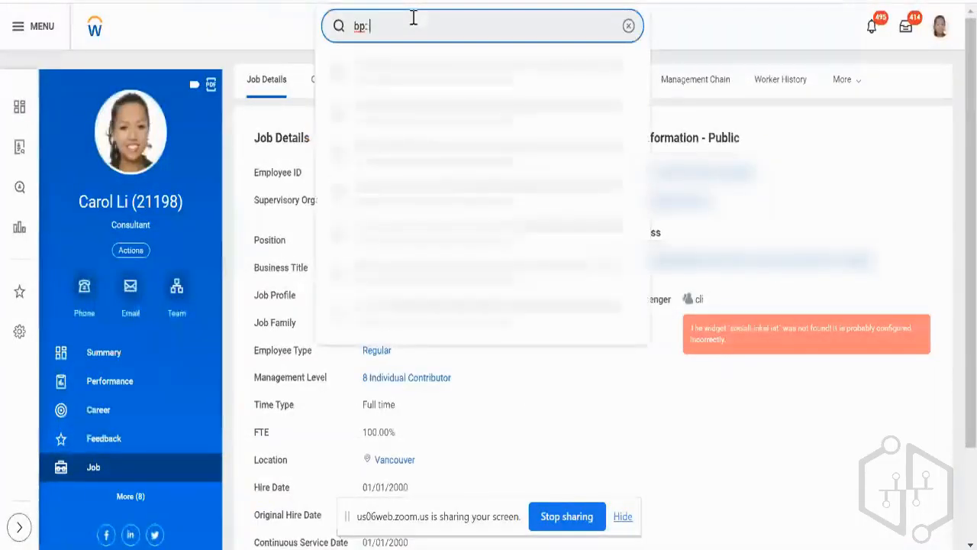
text( hire t)
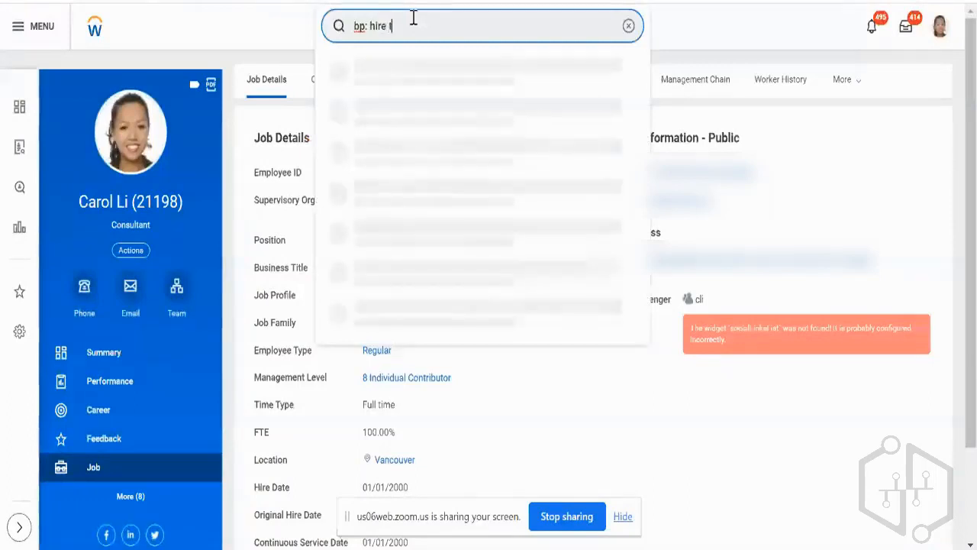
text(ech cons)
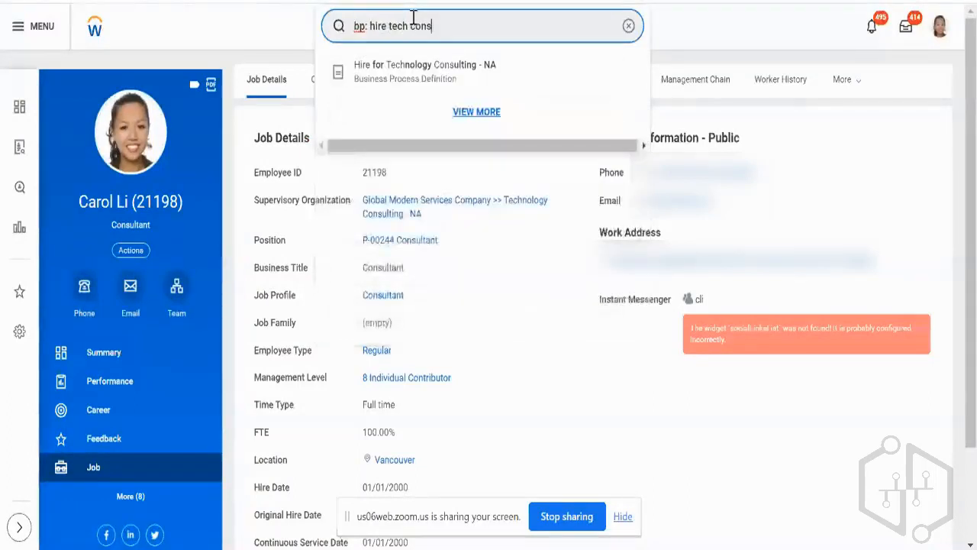
click(426, 75)
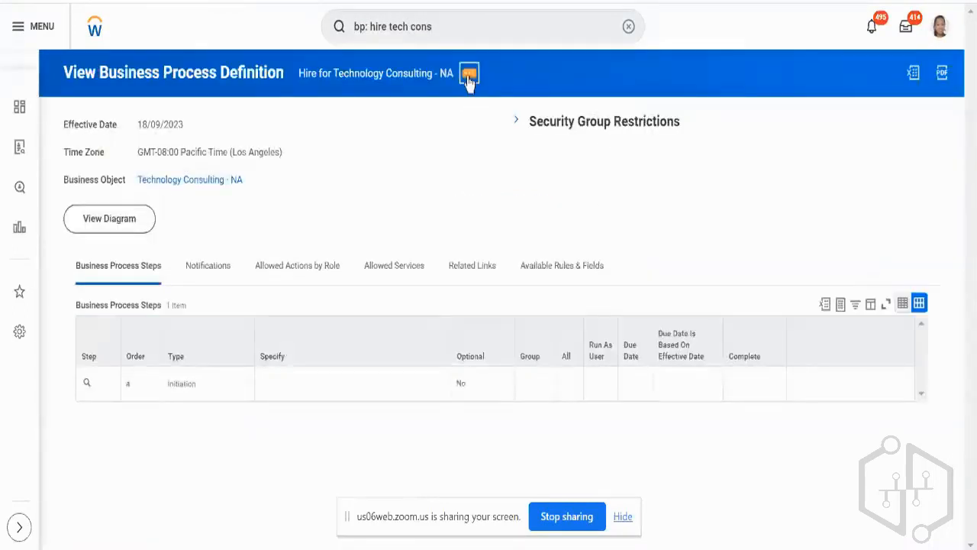
Check the related actions available for the Hire for Technology Consulting - NA definition, including business process and business process policy.
click(468, 74)
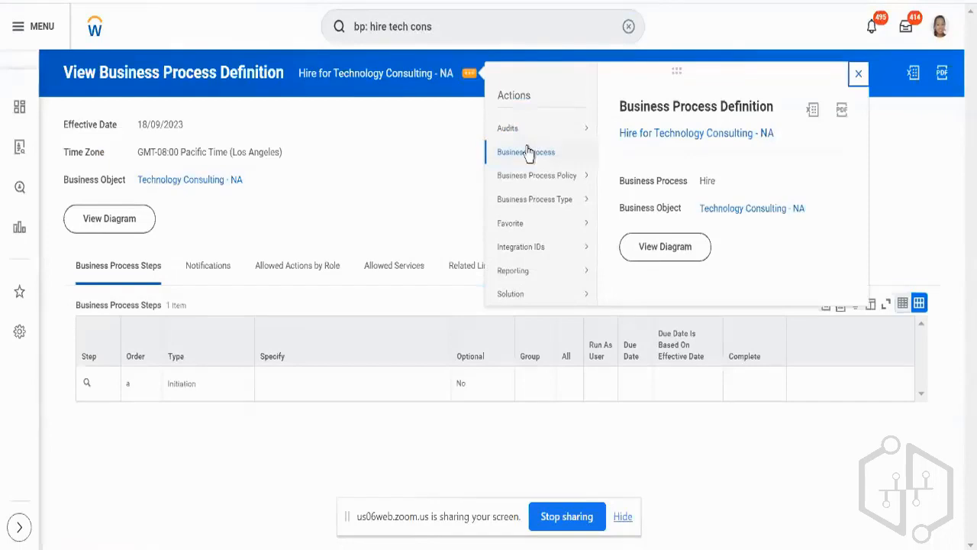
mouse_move(556, 154)
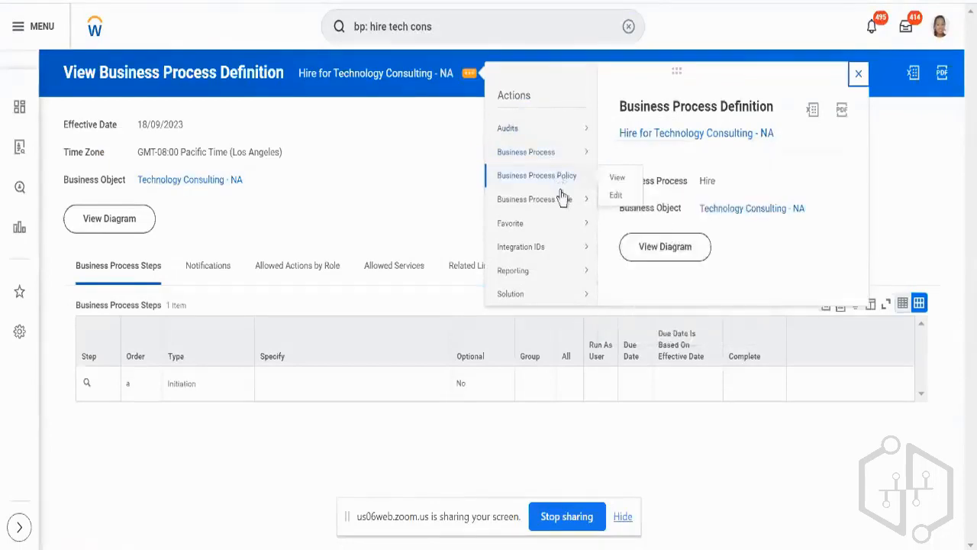
mouse_move(565, 206)
mouse_move(557, 298)
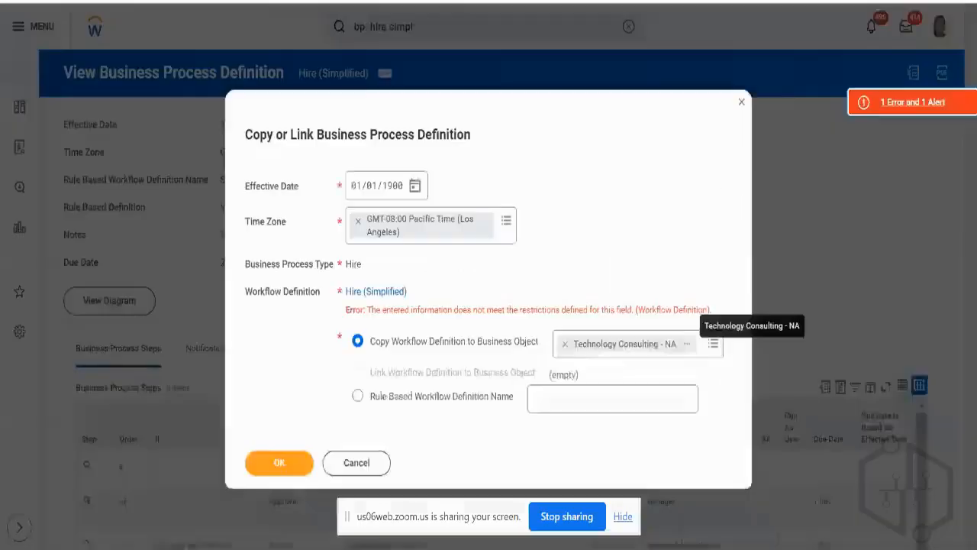
Try to copy the Hire (Simplified) definition to NS_Test_Sup_Org instead, found by searching "ns".
click(565, 344)
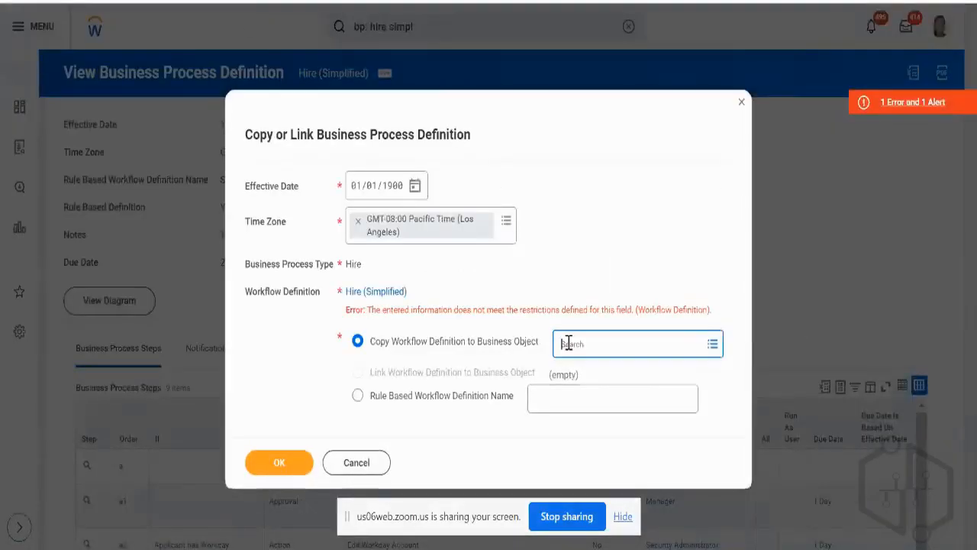
text(na)
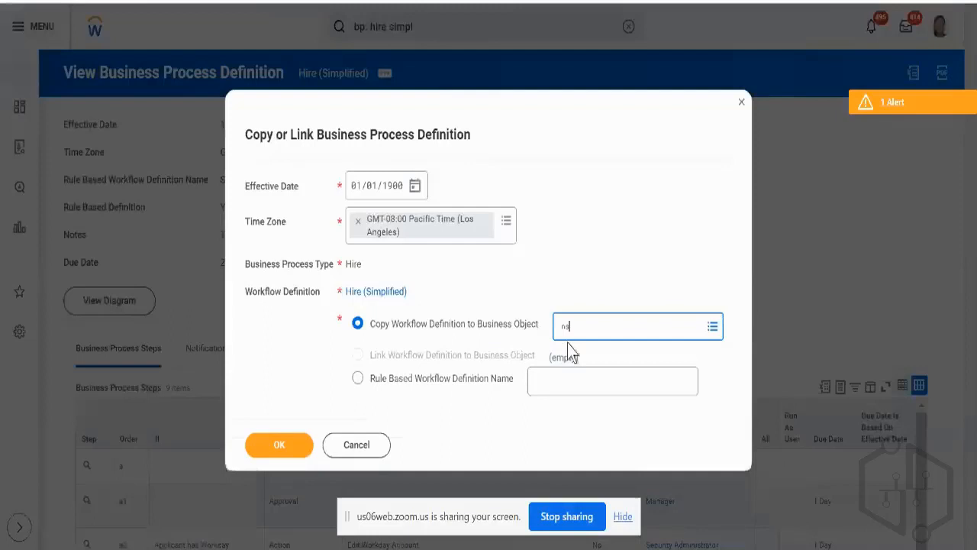
key(Return)
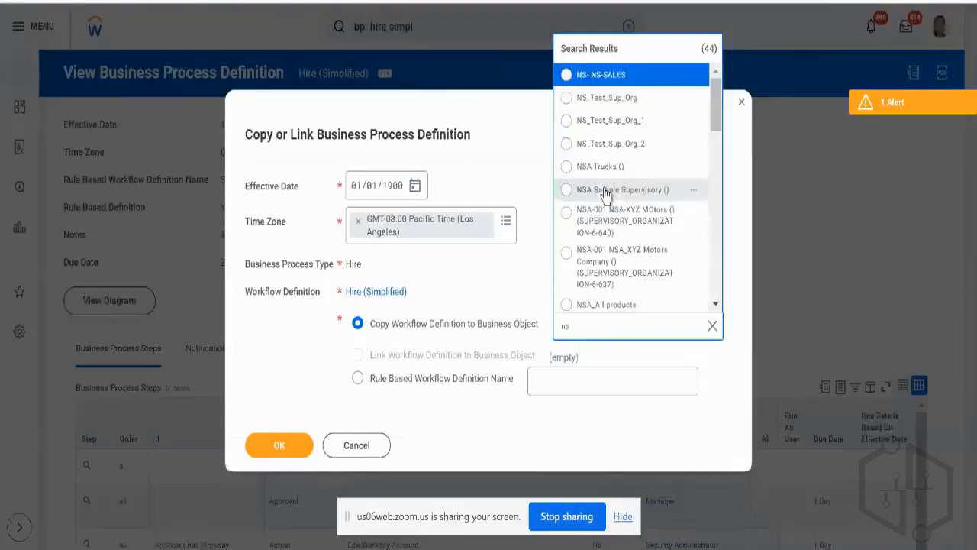
click(569, 98)
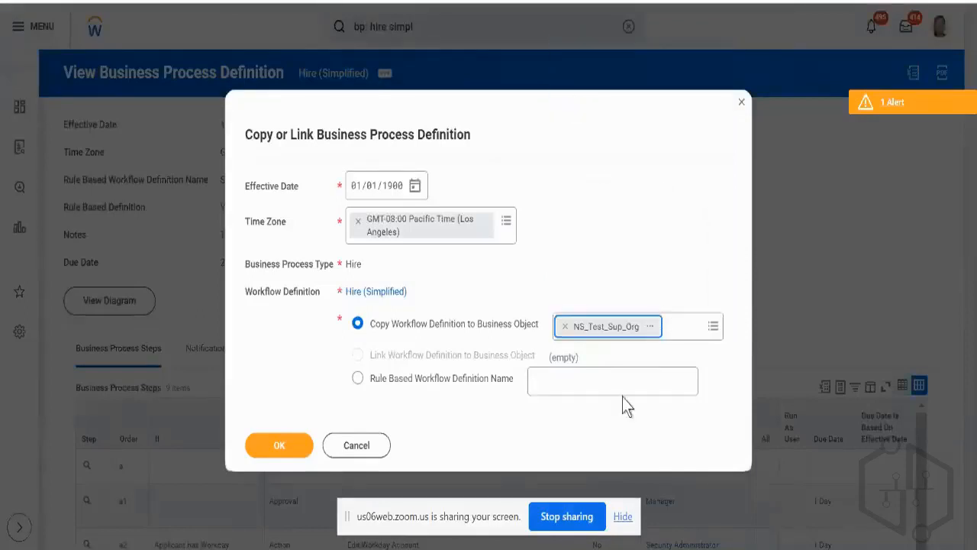
click(280, 447)
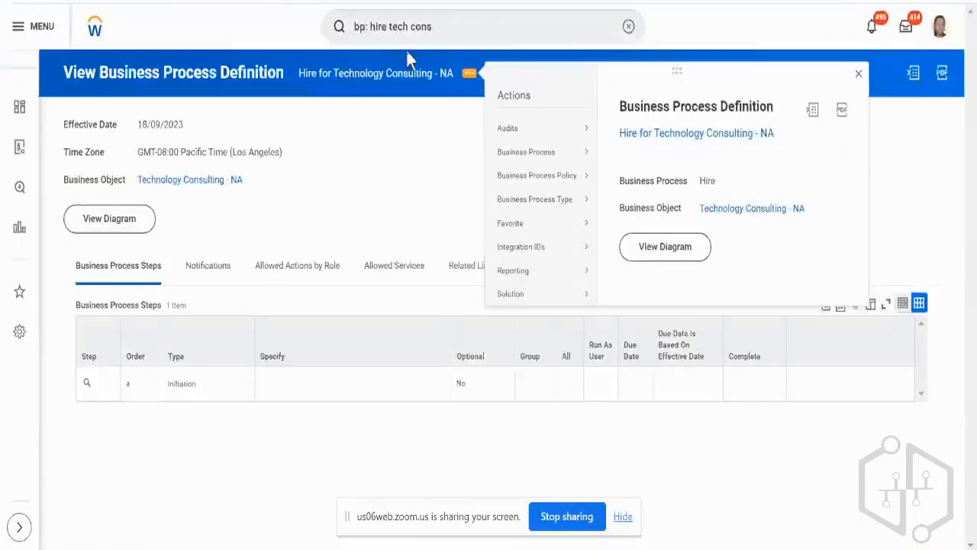
Search for an existing Hire business process definition with "bp: hire ns".
click(466, 17)
key(BackSpace)
key(BackSpace)
key(BackSpace)
key(BackSpace)
key(BackSpace)
key(BackSpace)
key(BackSpace)
key(BackSpace)
key(BackSpace)
text(n)
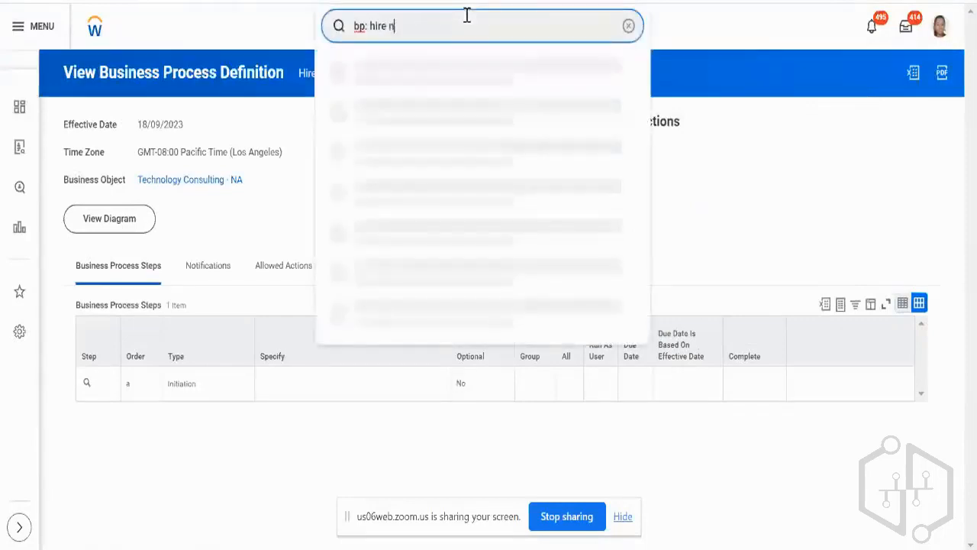
text(simpl)
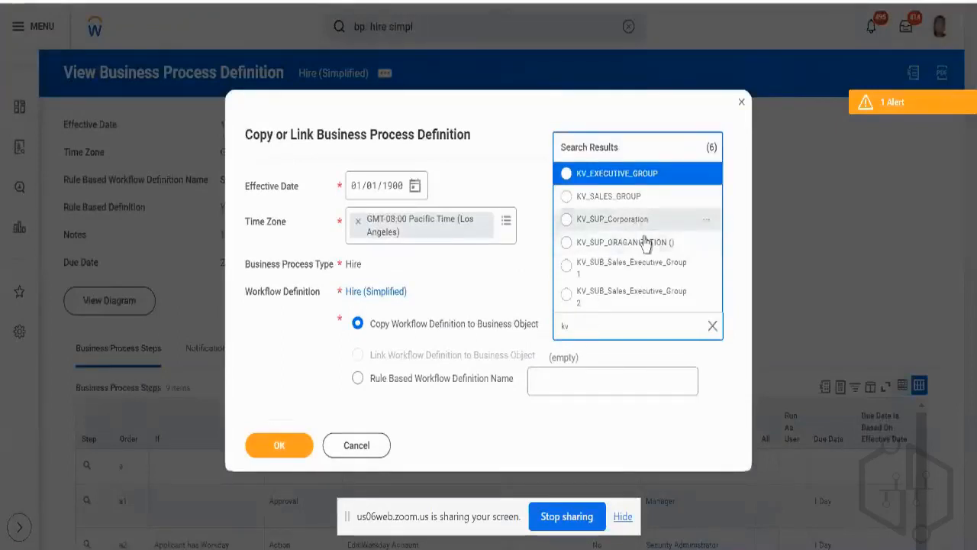
Try to copy the Hire (Simplified) definition to KV_SUP_ORAGANIZATION (), found by searching "kv".
click(645, 243)
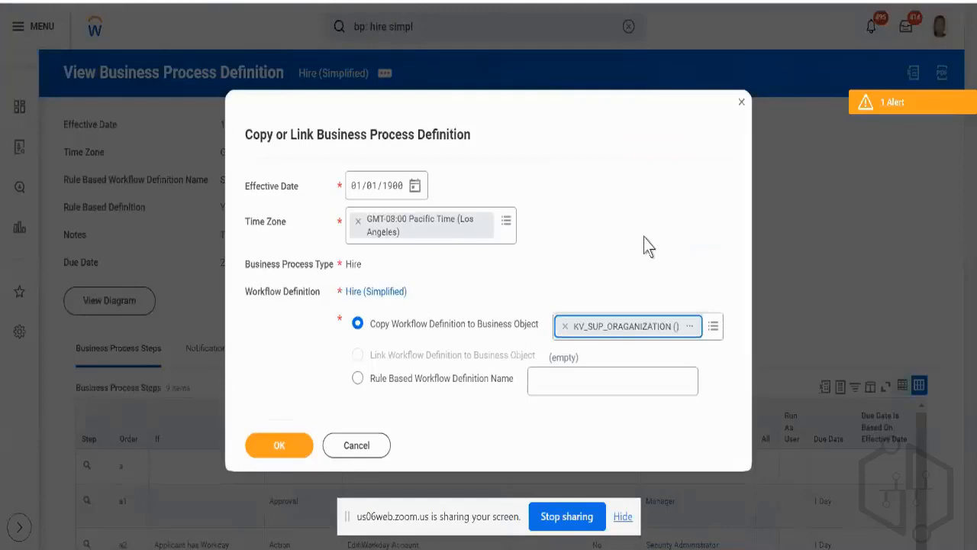
click(287, 458)
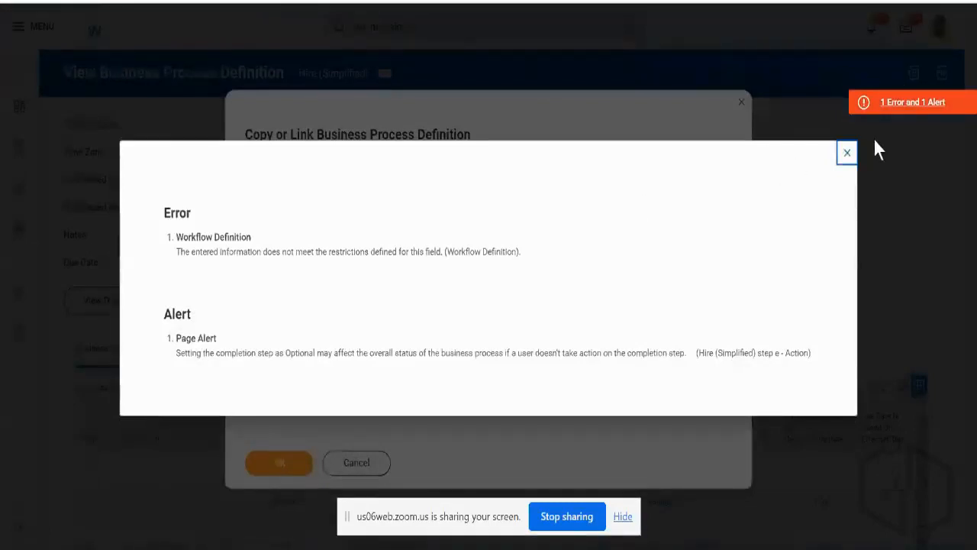
click(846, 153)
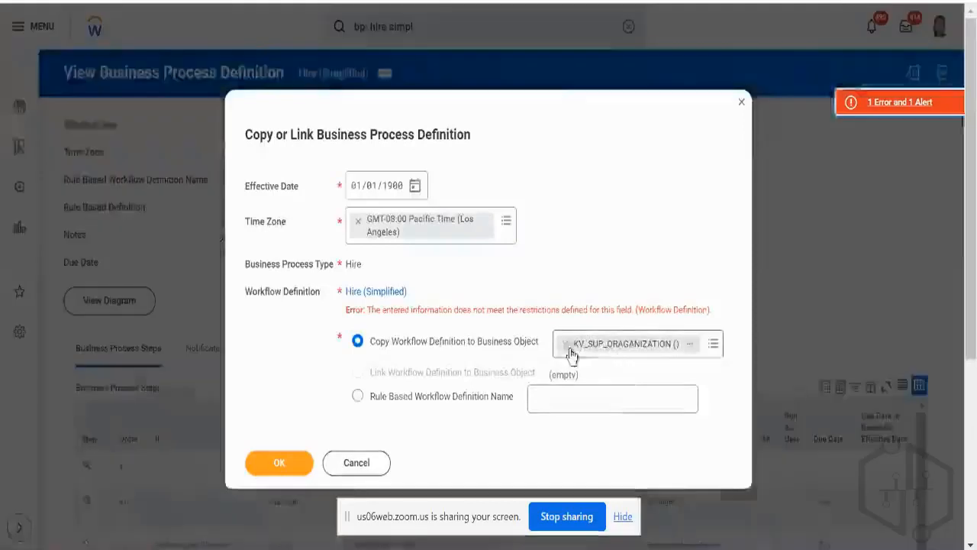
Replace the target business object with Testing Company, found by searching "test", and try to submit the copy.
click(565, 344)
click(600, 344)
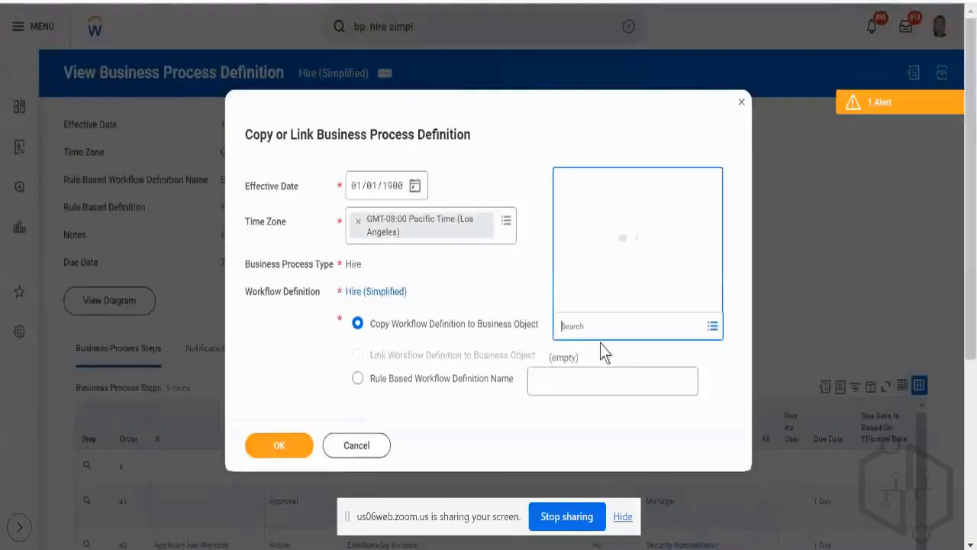
text(tes)
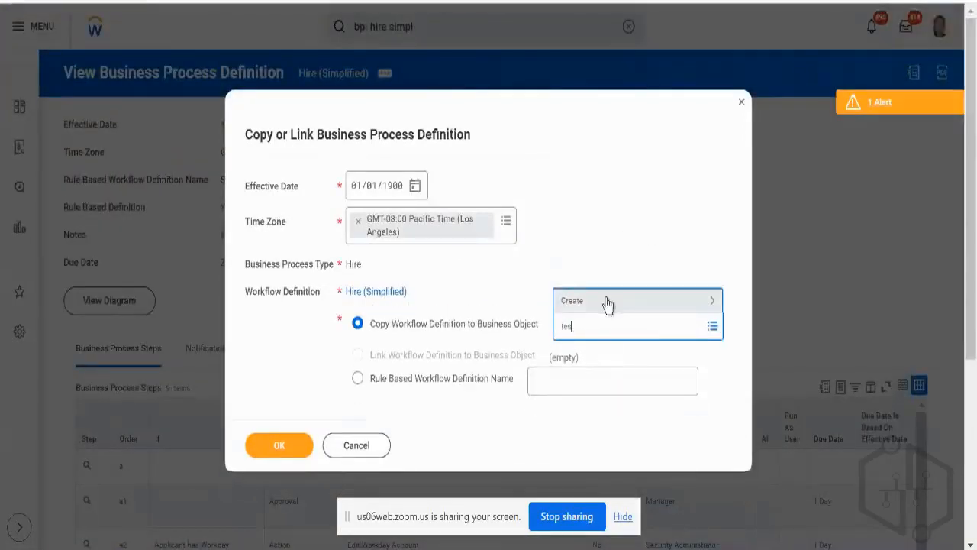
text(yan)
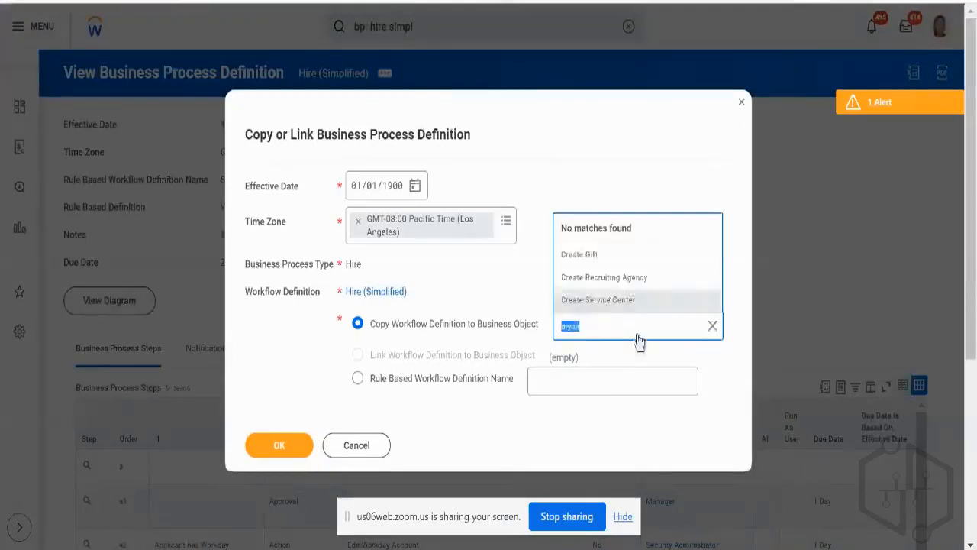
key(BackSpace)
text(test)
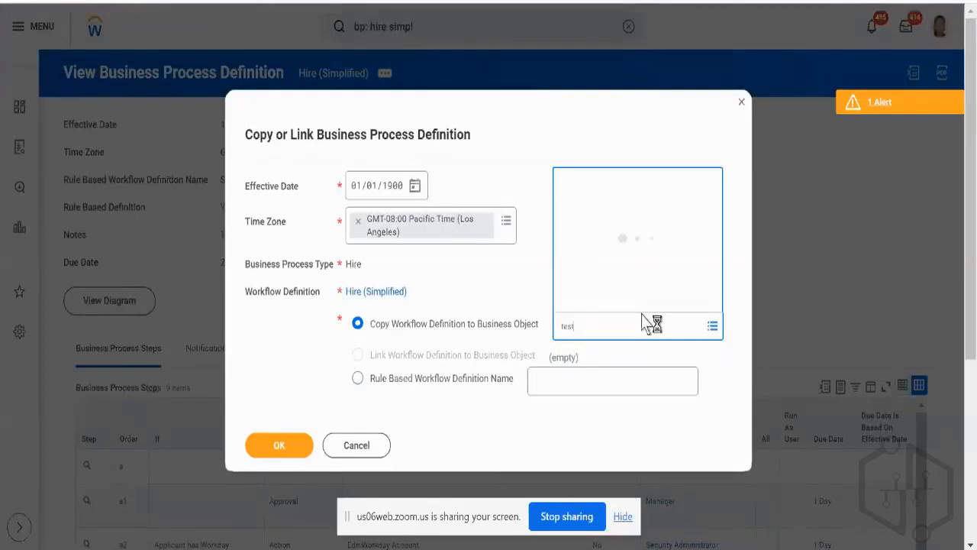
scroll(659, 145, down, 5)
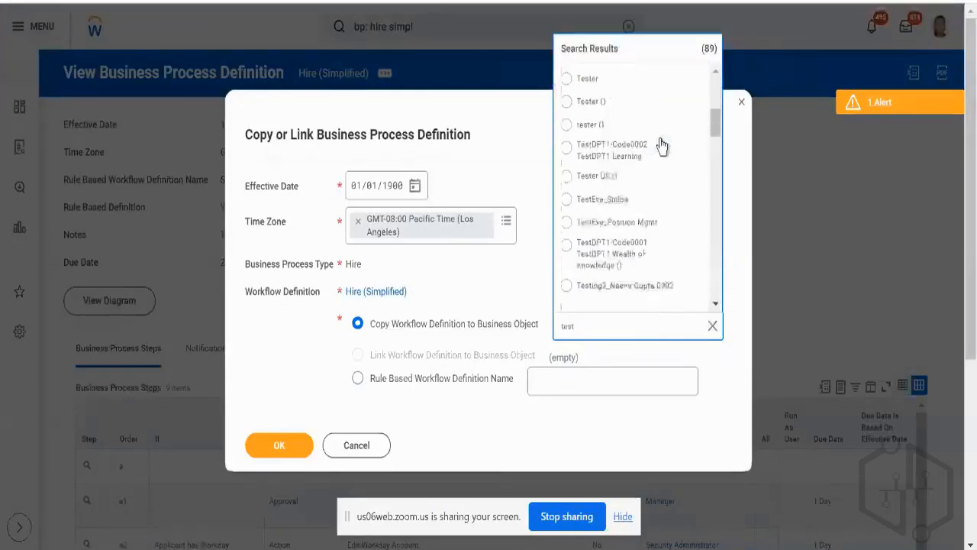
scroll(662, 146, down, 4)
scroll(662, 147, up, 9)
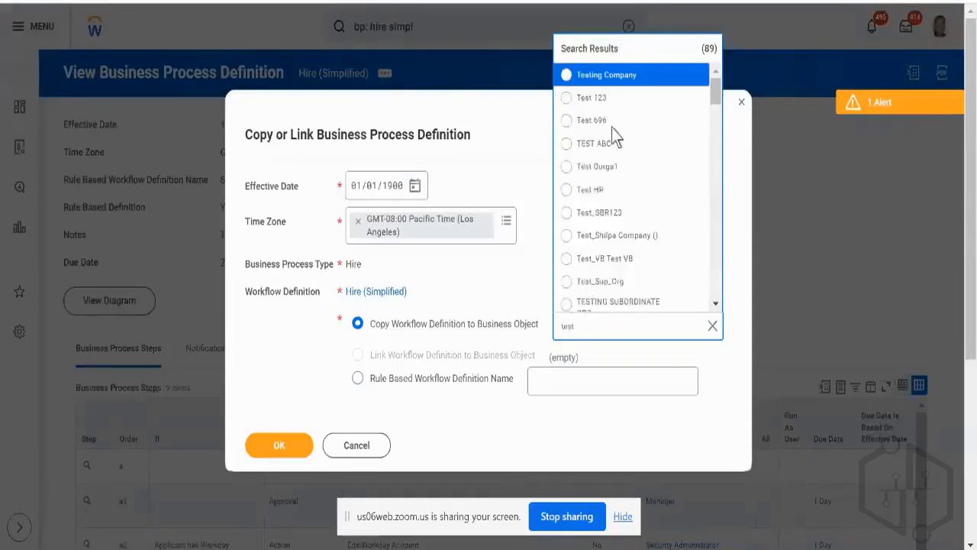
click(569, 77)
click(279, 446)
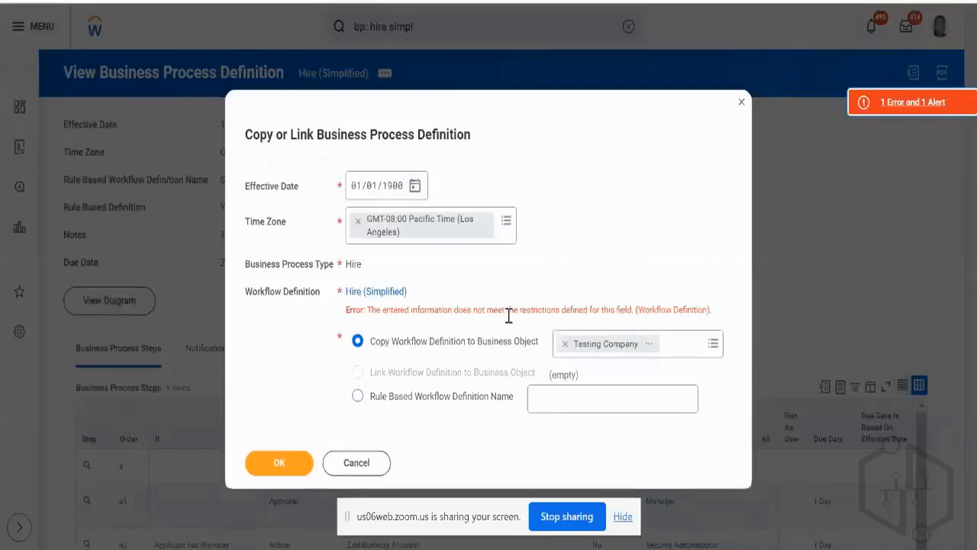
Remove Testing Company as the copy's target business object and browse the options for creating a new target.
click(565, 345)
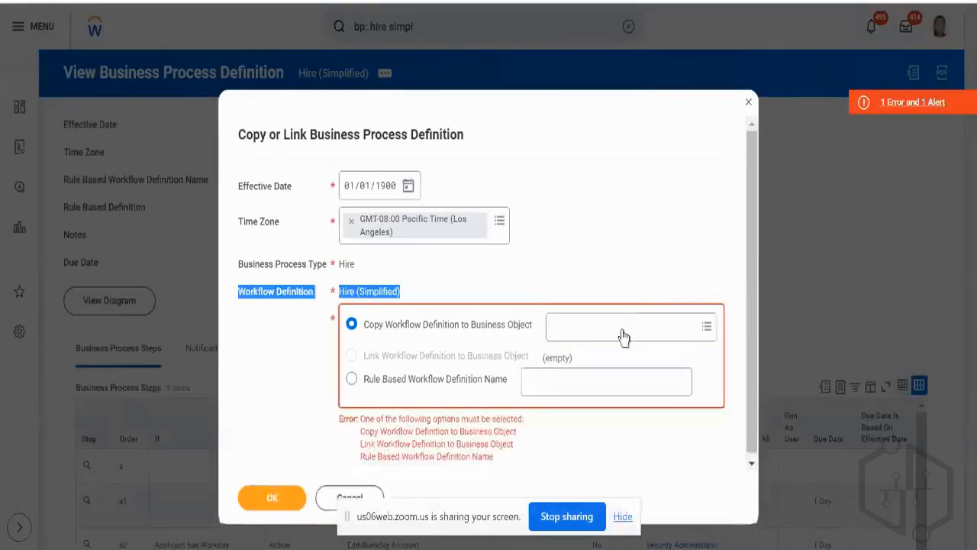
click(621, 333)
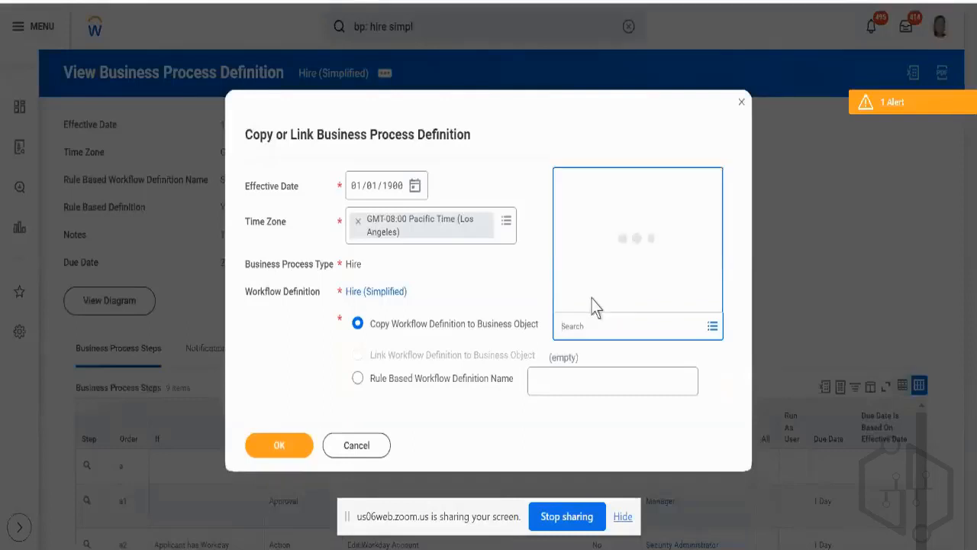
click(592, 303)
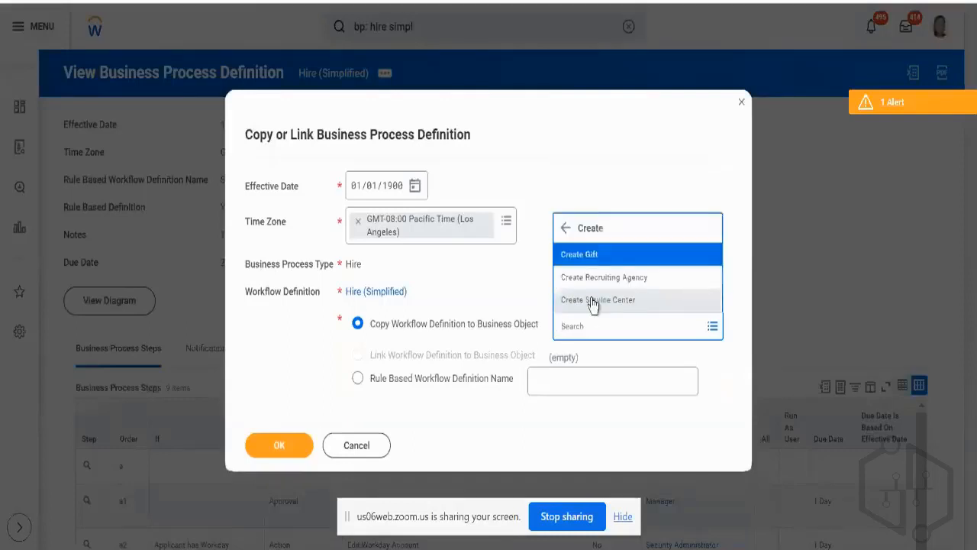
click(623, 331)
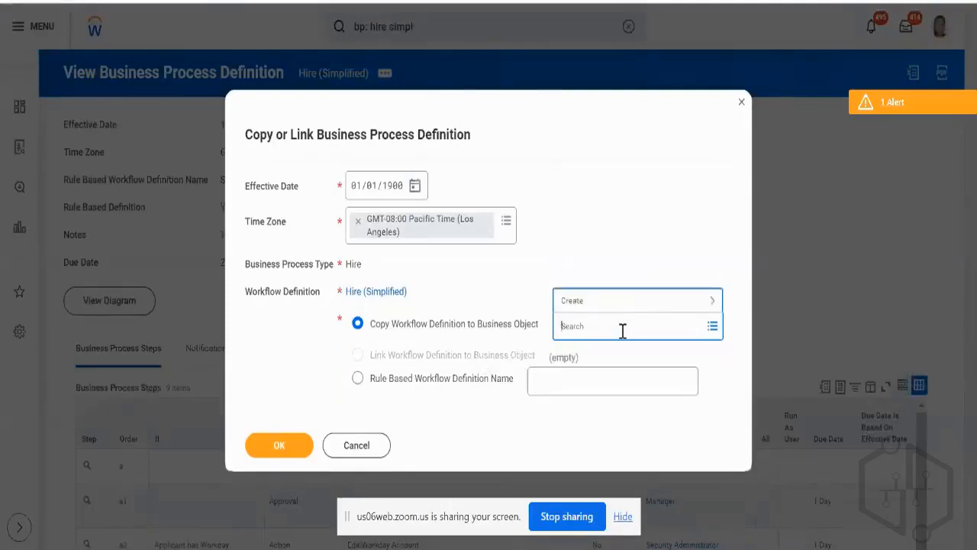
Try to copy the Hire (Simplified) definition as a rule-based workflow definition named "Tech Consulting - NA".
click(357, 378)
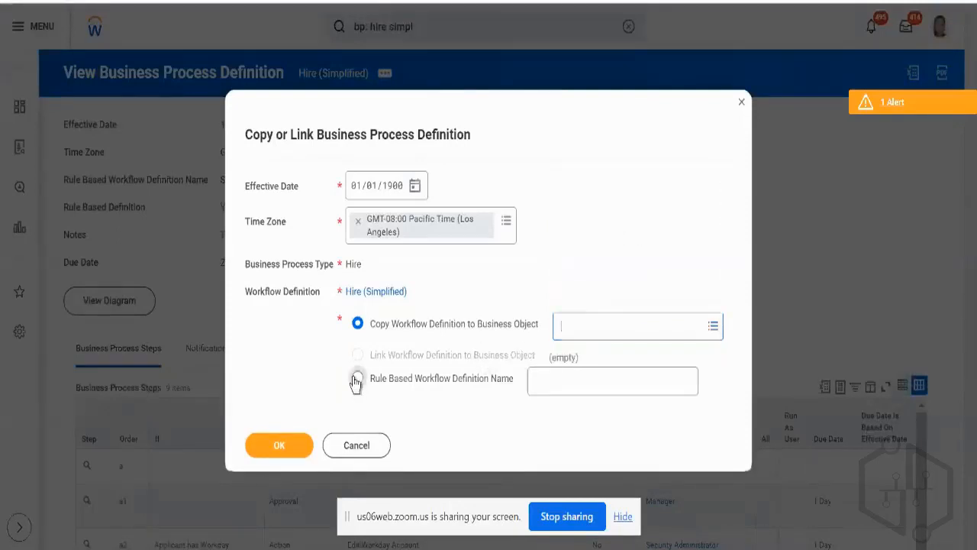
click(574, 384)
text(TEch)
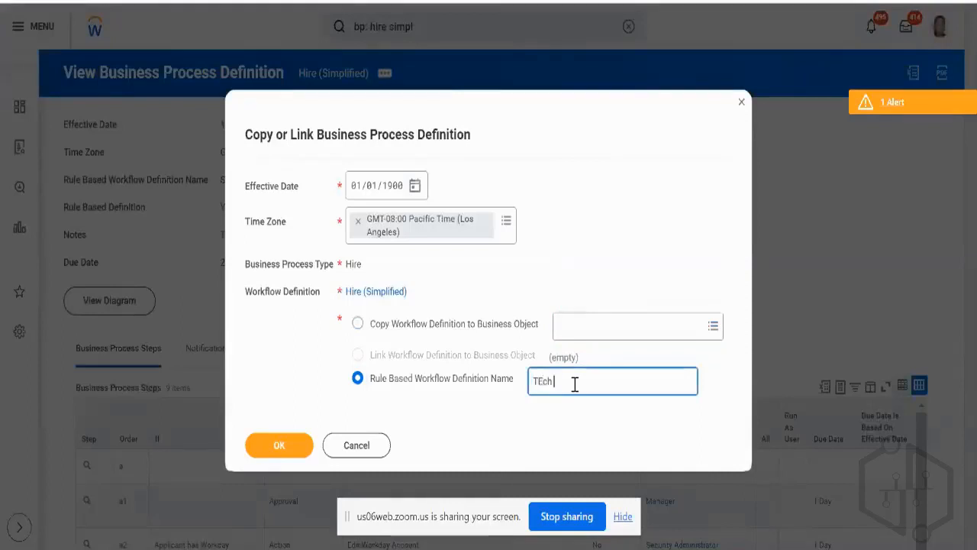
key(BackSpace)
key(BackSpace)
key(BackSpace)
key(BackSpace)
text(Tech Consulting - NA)
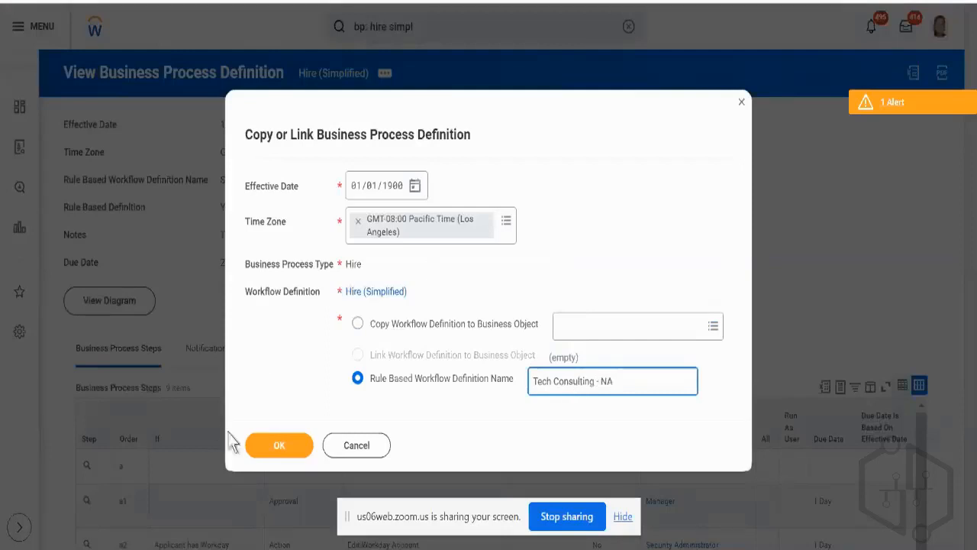
click(286, 446)
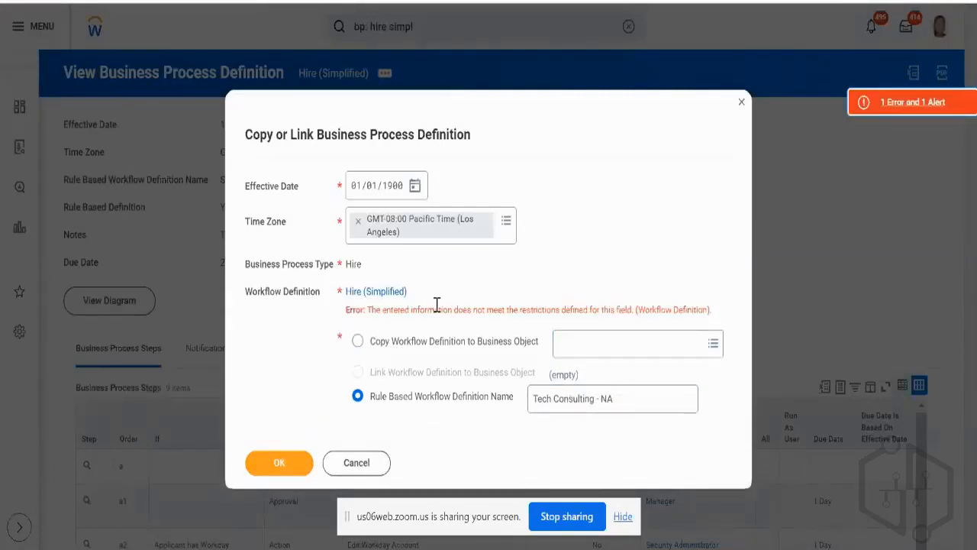
Switch back to copying the workflow definition to a business object and set the effective date to 18/12/2023.
click(428, 342)
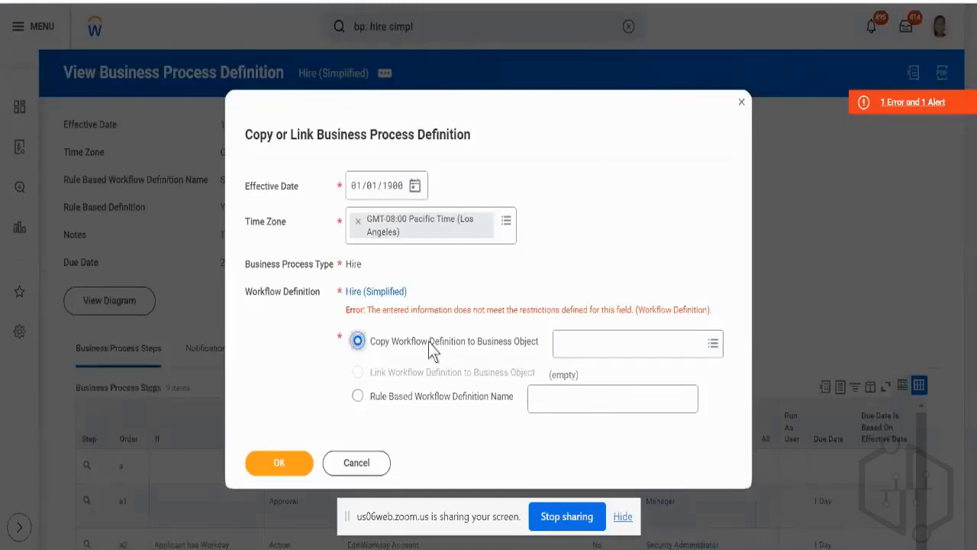
click(415, 186)
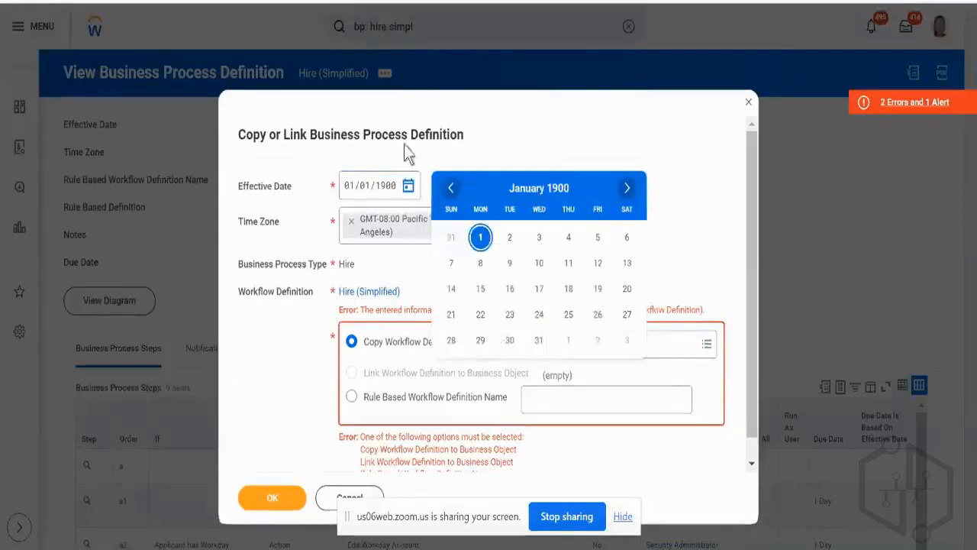
click(348, 185)
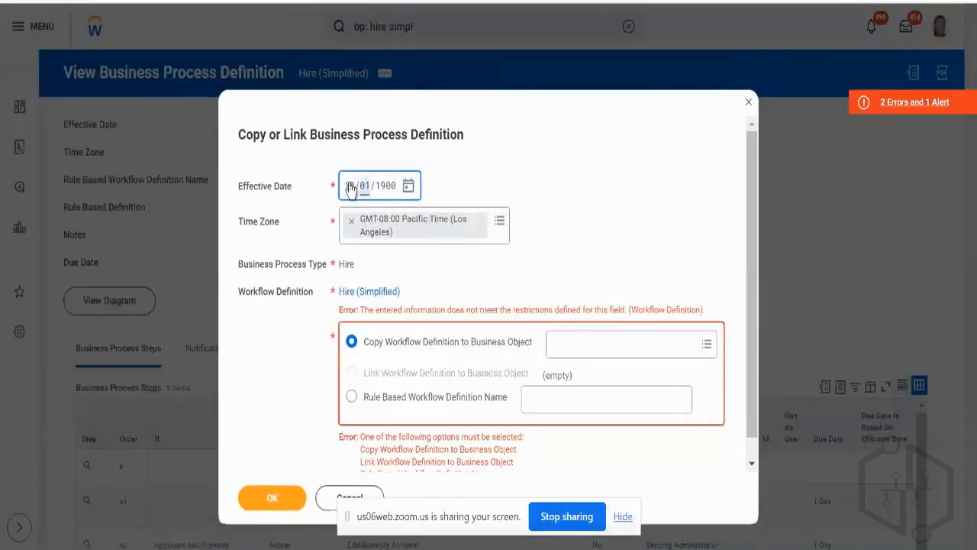
text(12)
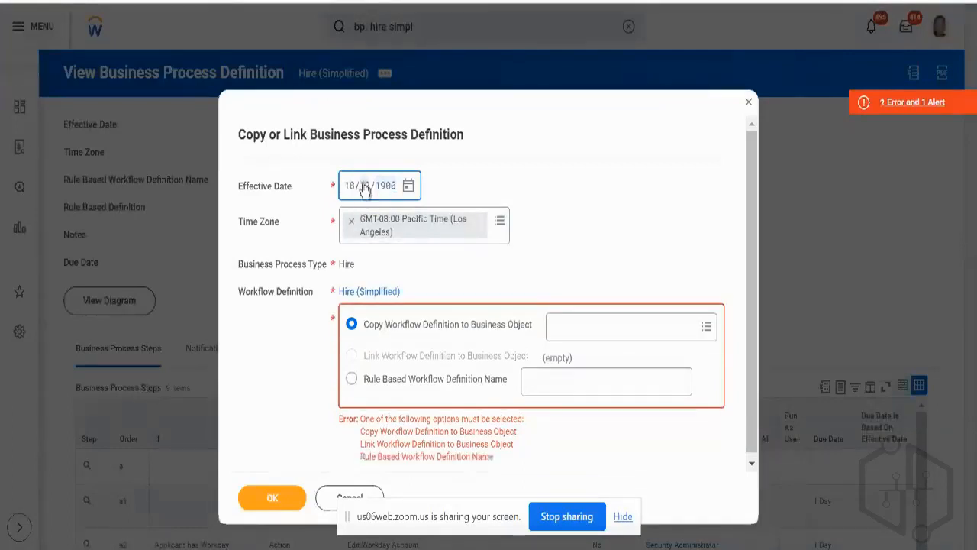
text(20)
text(20)
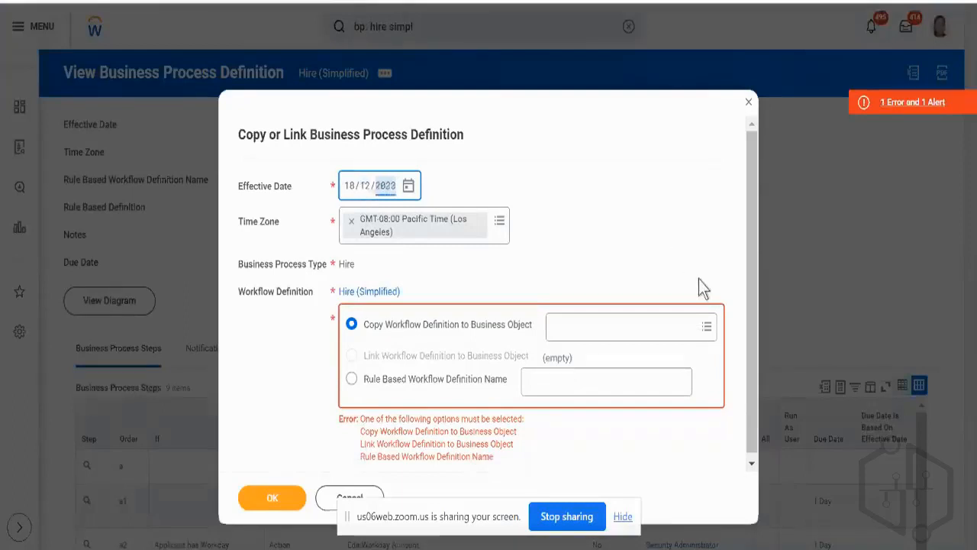
Choose NS_Test_Sup_Org as the target business object, found by searching "ns", and submit the copy settings.
click(587, 328)
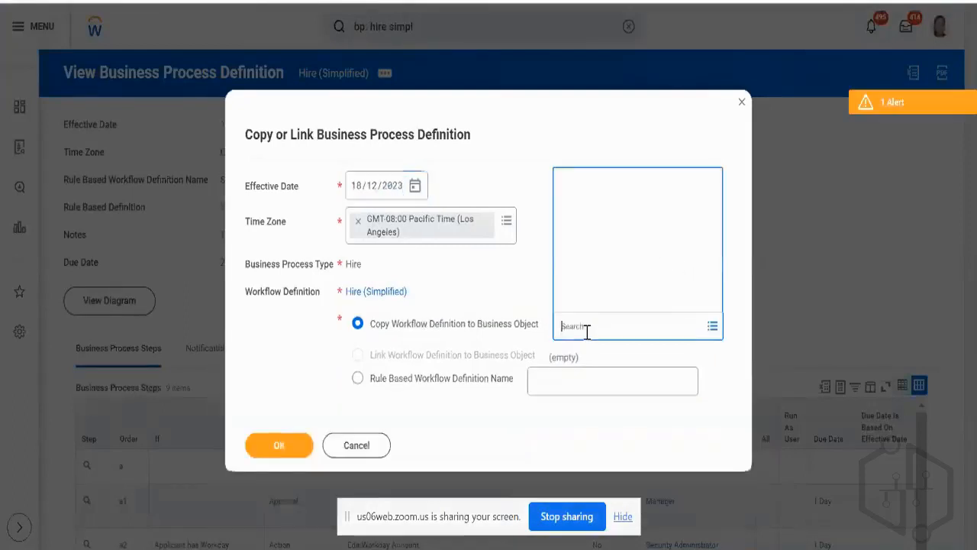
text(na)
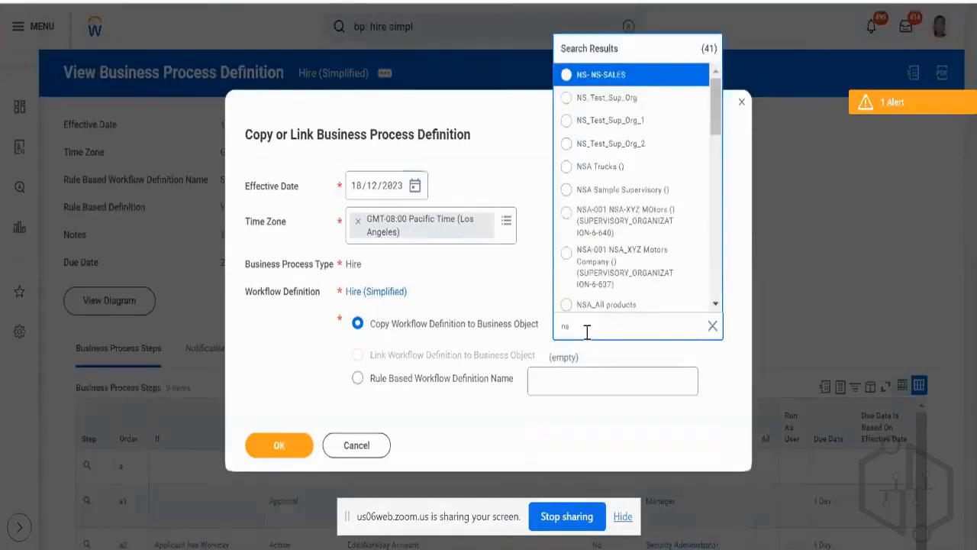
click(599, 101)
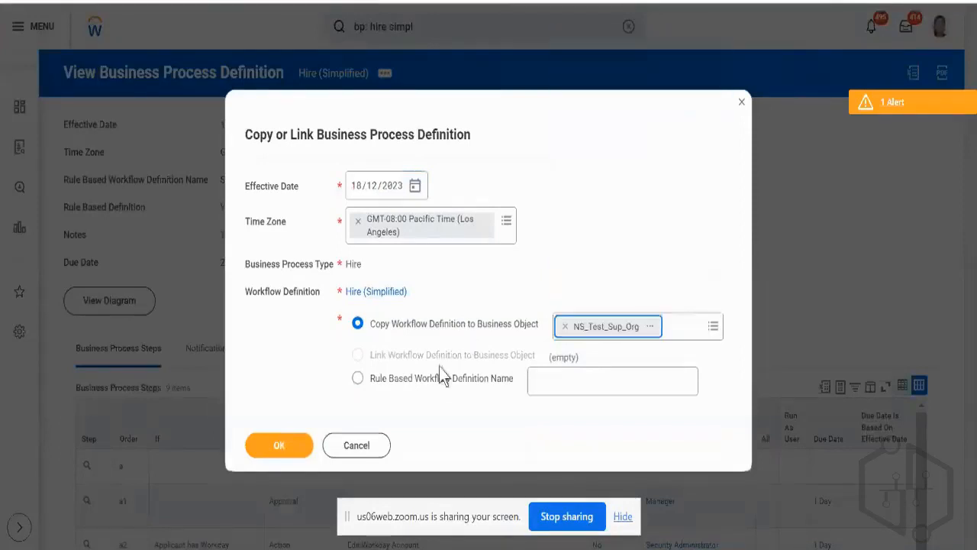
click(279, 446)
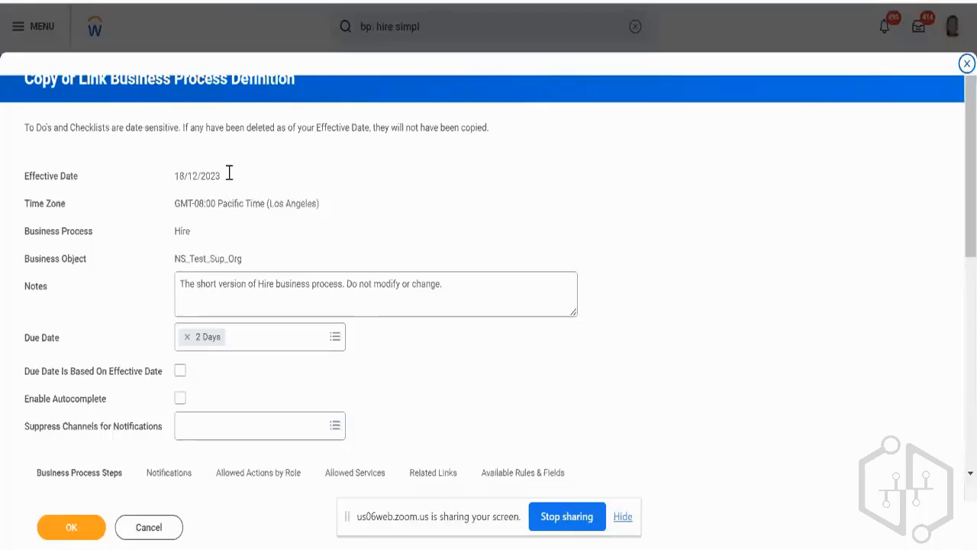
Check the effective date and process steps of the prepared copy, and cancel it.
click(196, 179)
scroll(267, 408, down, 3)
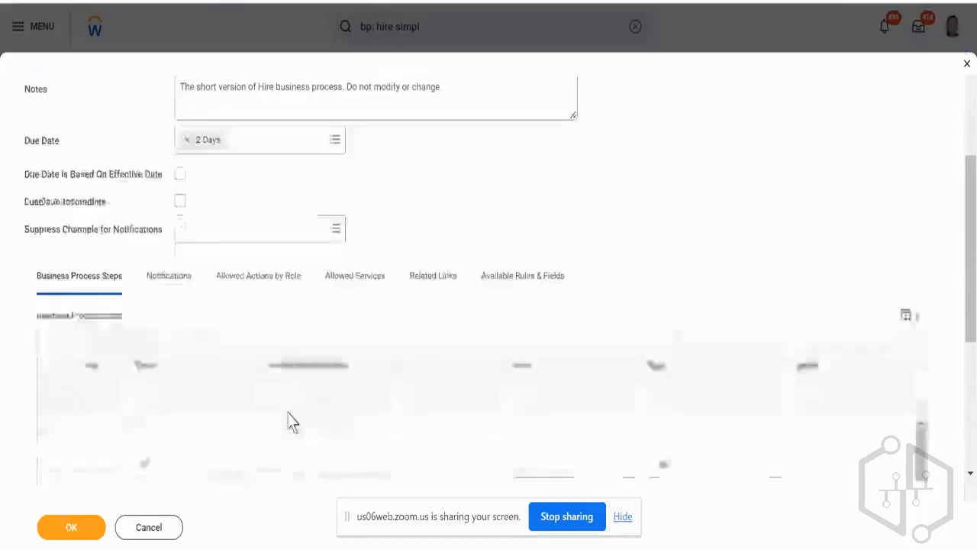
scroll(291, 420, up, 4)
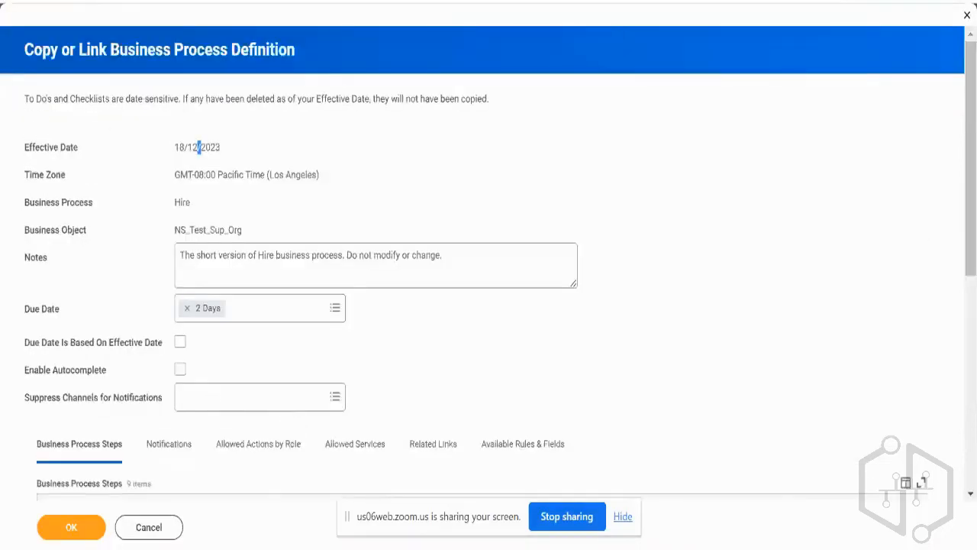
click(149, 527)
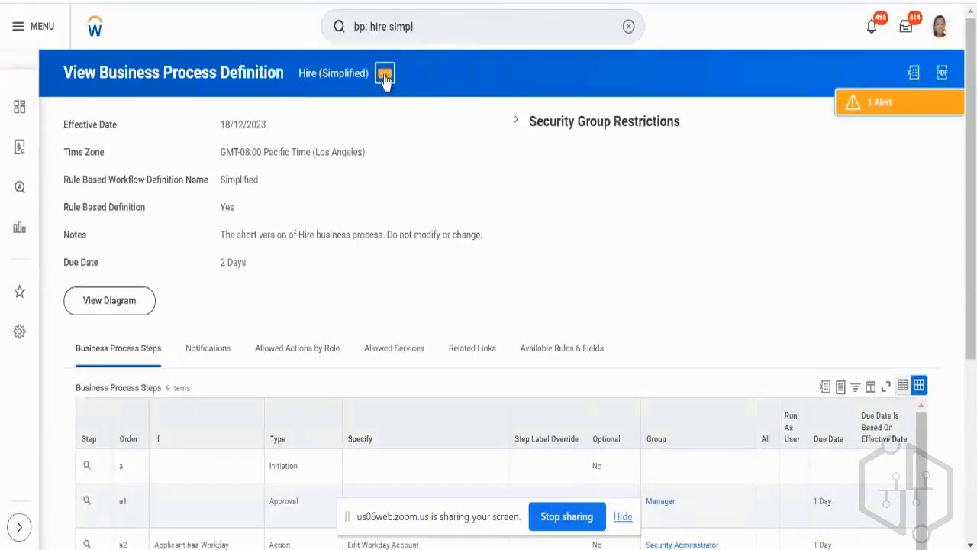
Start a new copy of the Hire (Simplified) business process definition with the effective date 18/09/2023.
click(384, 76)
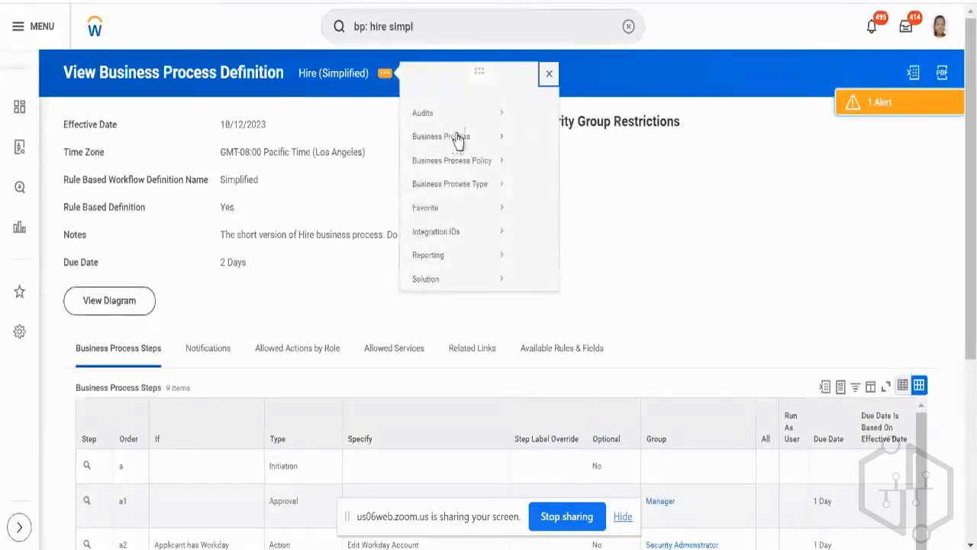
mouse_move(463, 152)
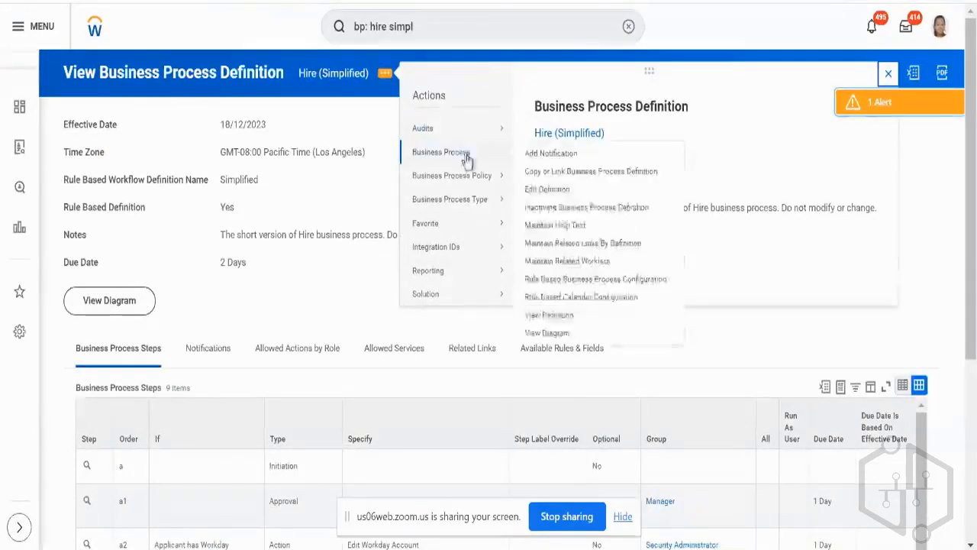
click(556, 173)
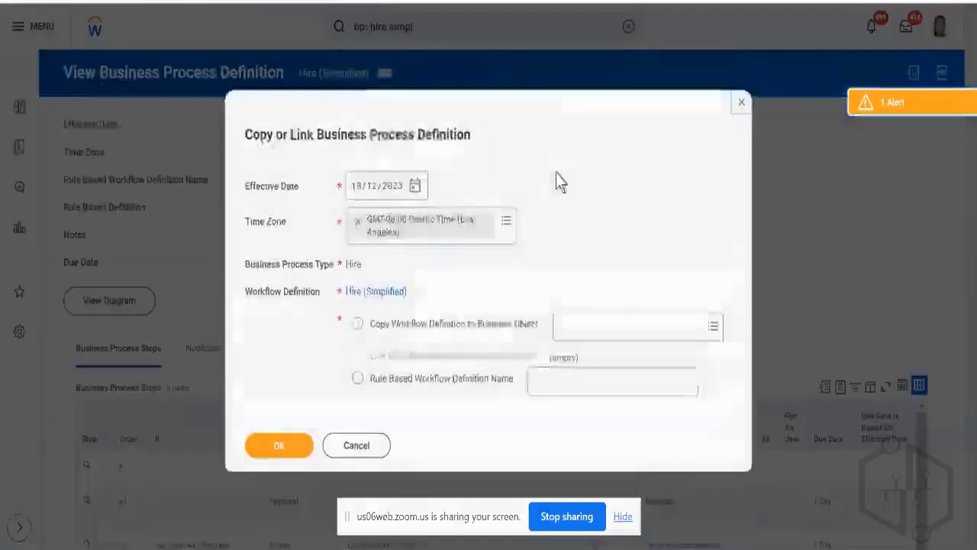
click(374, 195)
text(09)
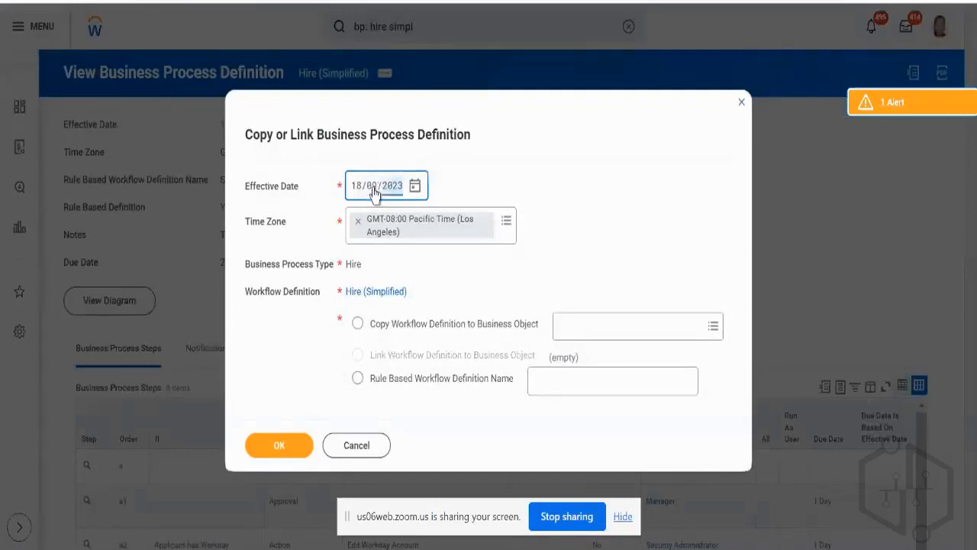
Set NS_Test_Sup_Org as the business object to copy the definition to, found by searching "ns", and continue to the copy's details.
click(593, 329)
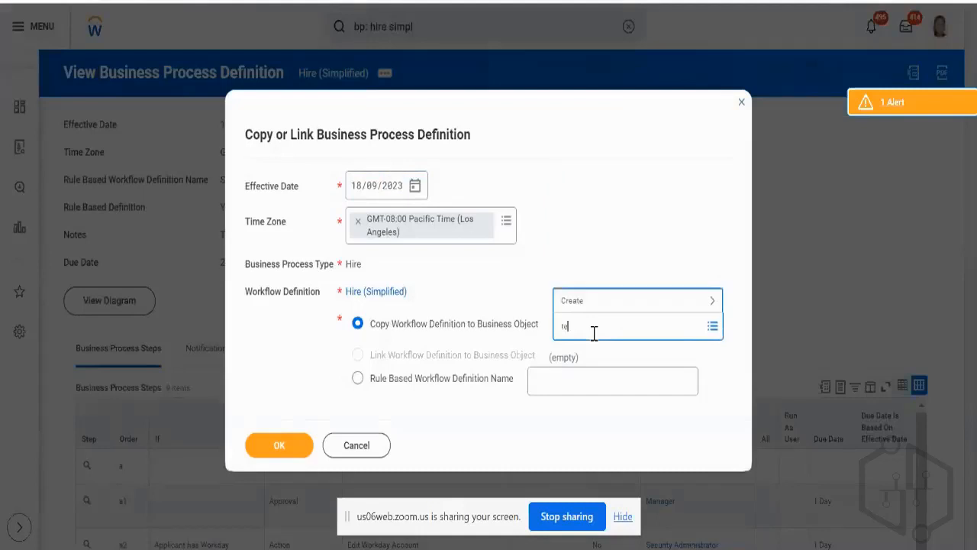
text(na)
key(Return)
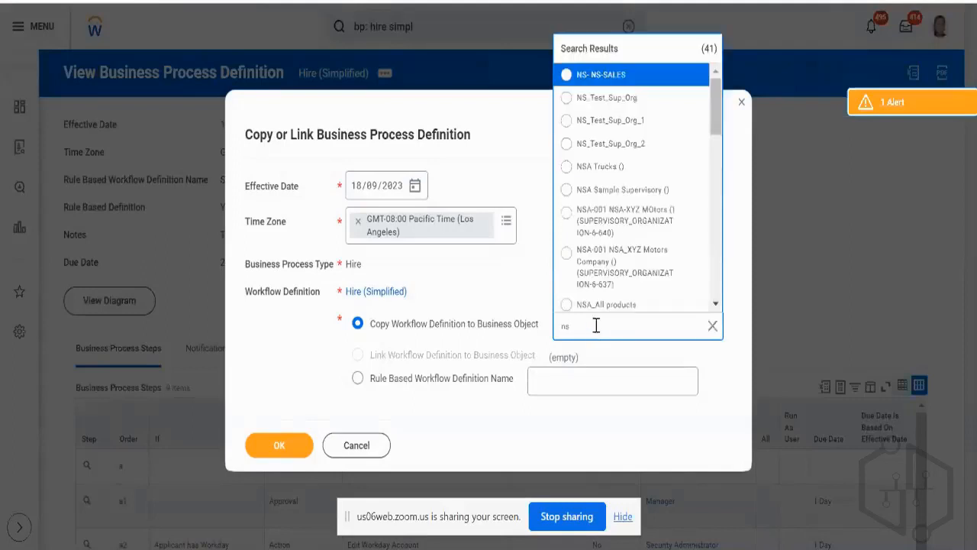
click(605, 98)
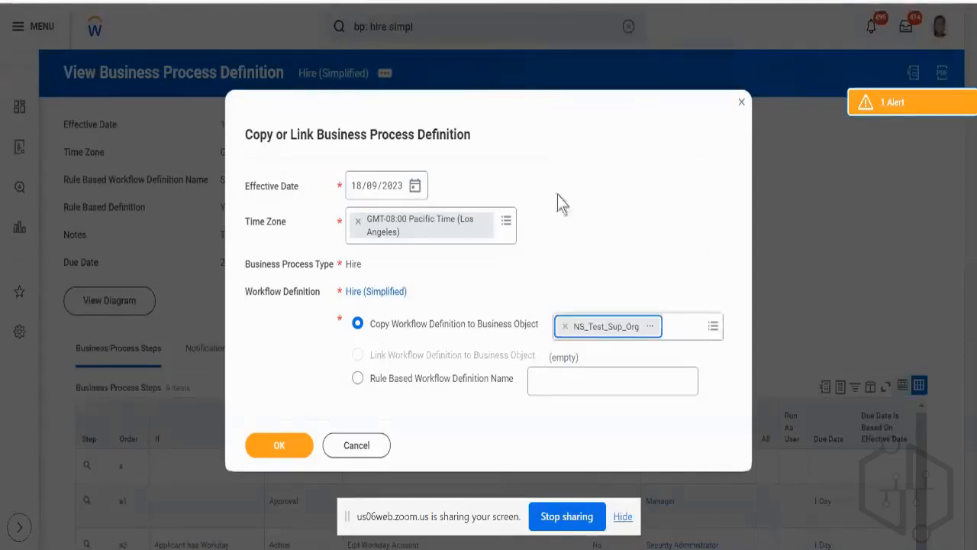
click(282, 455)
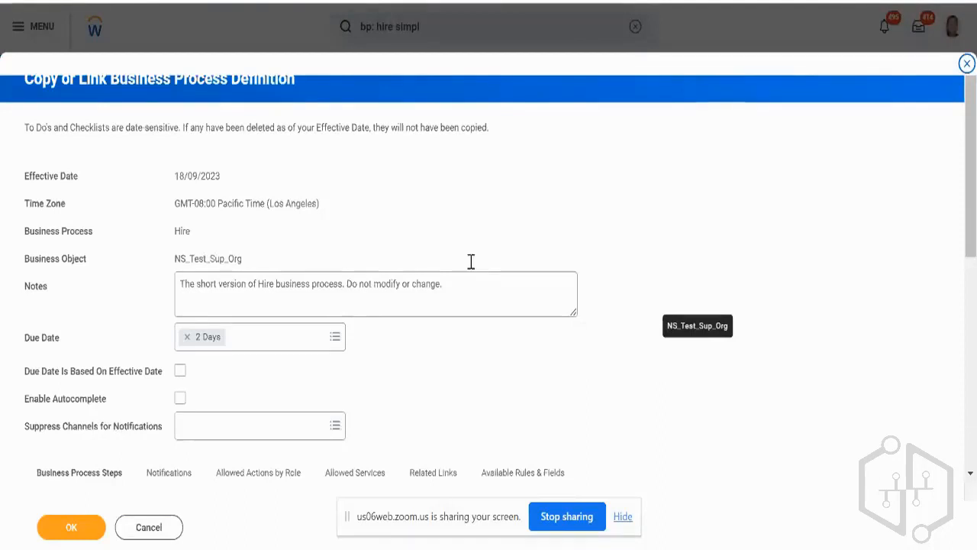
Change the copied definition's notes to "The short version of NS_Test_Org" and submit the copy.
scroll(432, 192, down, 2)
click(464, 112)
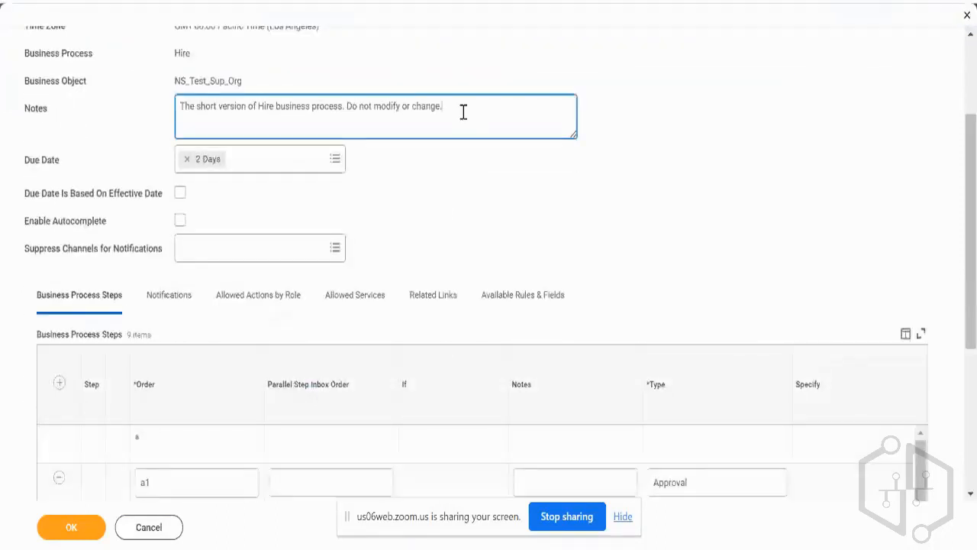
key(BackSpace)
key(BackSpace)
key(BackSpace)
key(BackSpace)
key(BackSpace)
key(BackSpace)
key(BackSpace)
key(BackSpace)
key(BackSpace)
key(BackSpace)
key(BackSpace)
key(BackSpace)
key(BackSpace)
key(BackSpace)
key(BackSpace)
key(BackSpace)
key(BackSpace)
key(BackSpace)
key(BackSpace)
key(BackSpace)
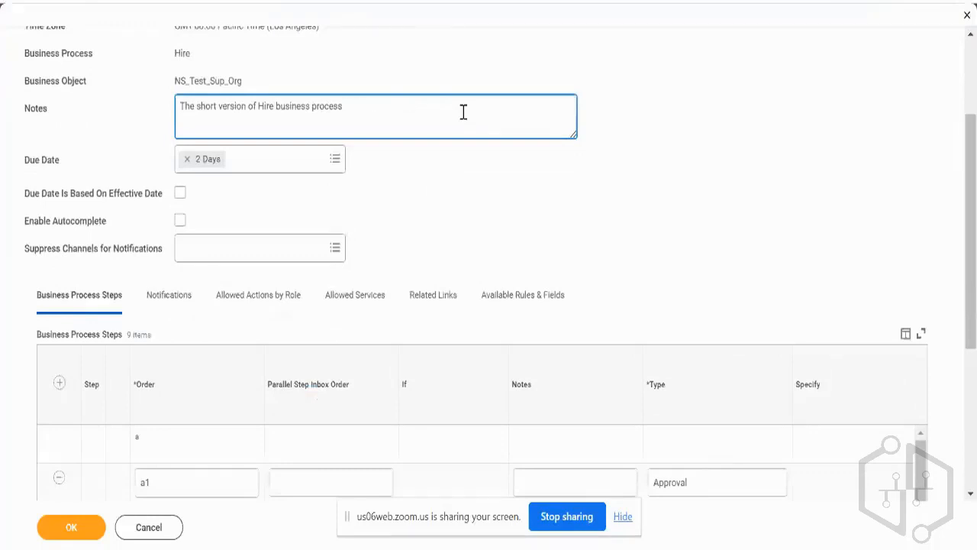
key(BackSpace)
key(BackSpace)
key(BackSpace)
key(BackSpace)
key(BackSpace)
key(BackSpace)
key(BackSpace)
key(BackSpace)
key(BackSpace)
key(BackSpace)
key(BackSpace)
key(BackSpace)
key(BackSpace)
key(BackSpace)
key(BackSpace)
key(BackSpace)
key(BackSpace)
key(BackSpace)
key(BackSpace)
key(BackSpace)
text(NS_)
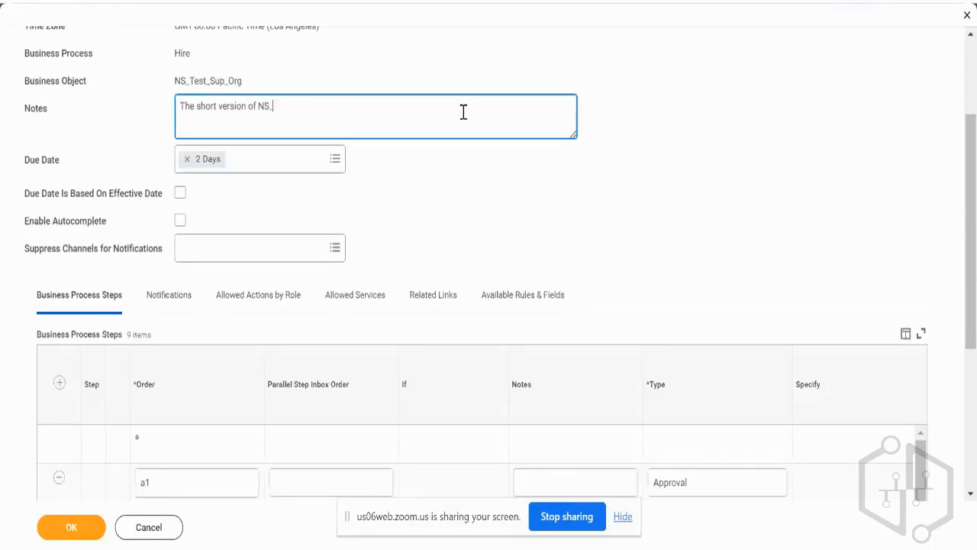
text(Test_Org)
click(86, 535)
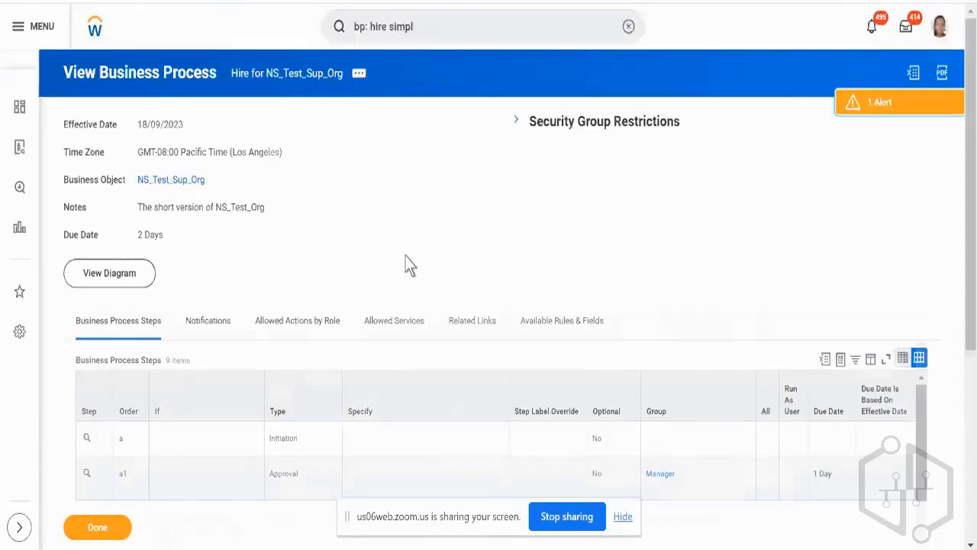
Review the business process steps of the new Hire definition for NS_Test_Sup_Org.
scroll(405, 266, down, 3)
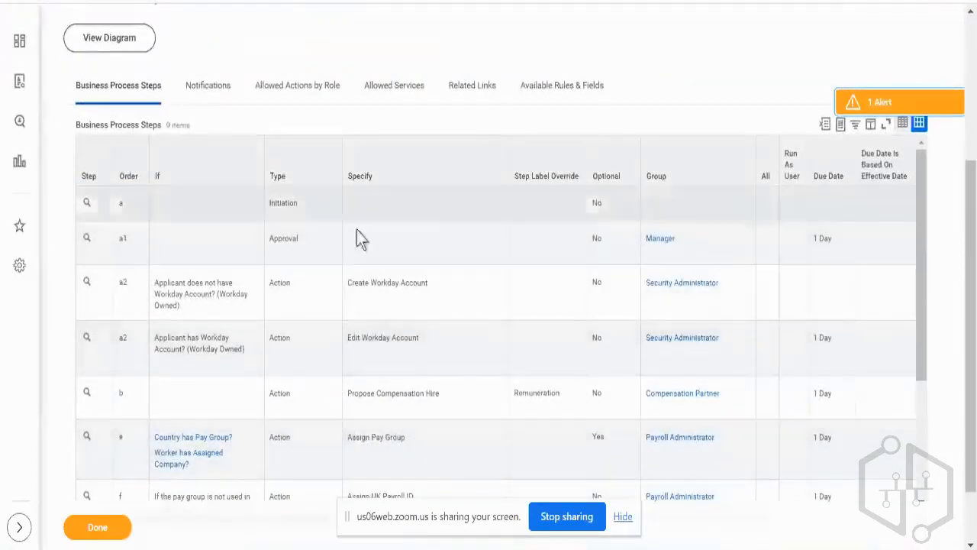
scroll(488, 334, down, 3)
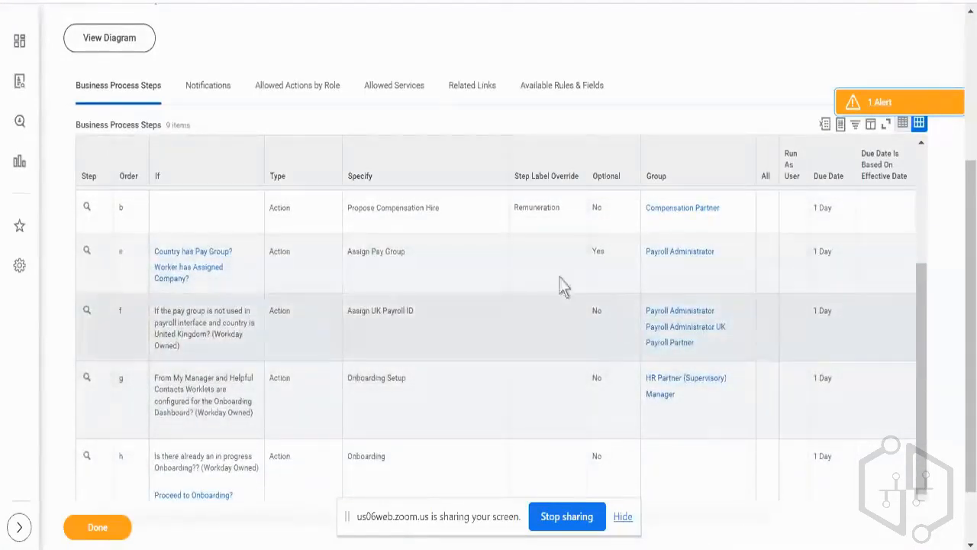
scroll(559, 281, up, 3)
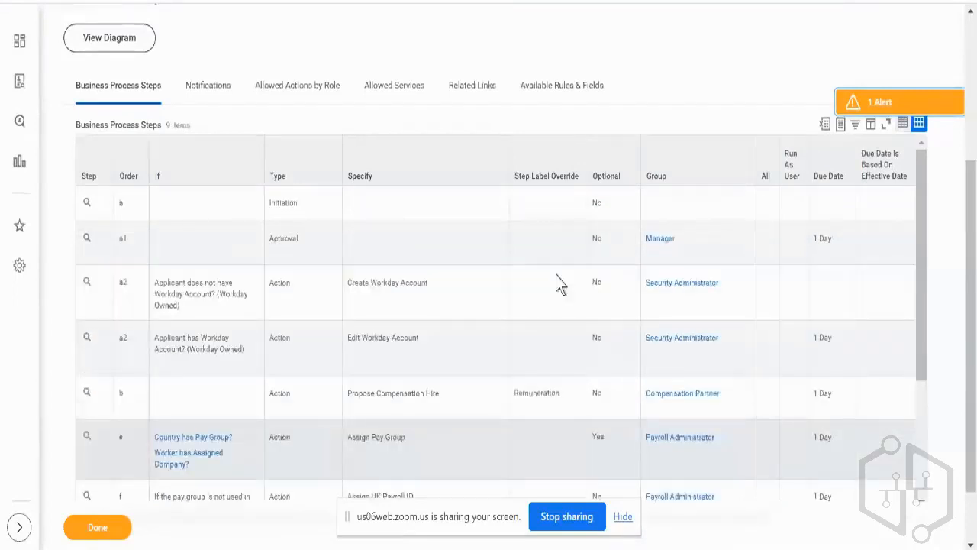
Open the NS_Test_Sup_Org organization separately from its Hire definition and show its staffing information.
scroll(275, 96, up, 4)
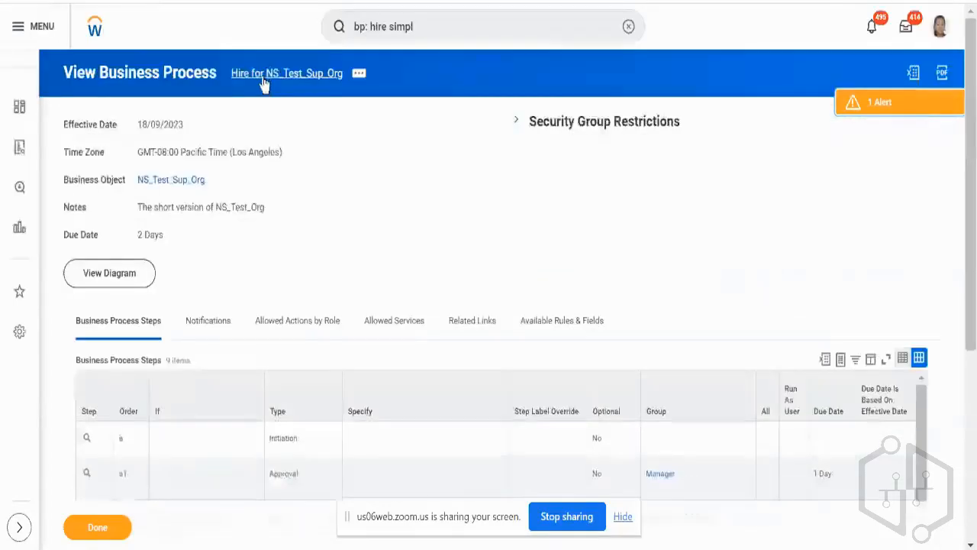
right_click(195, 187)
click(197, 197)
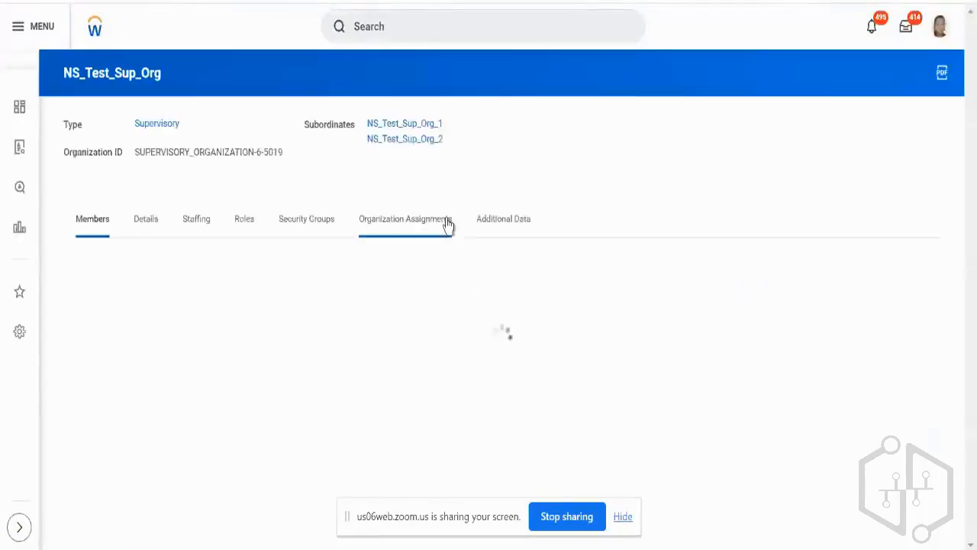
click(191, 229)
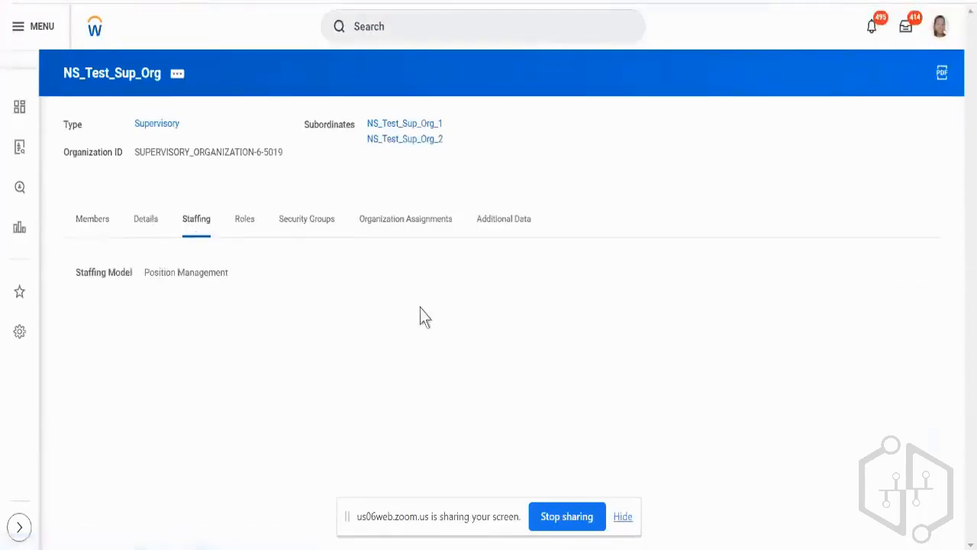
Examine which assignable roles are filled in NS_Test_Sup_Org.
click(238, 235)
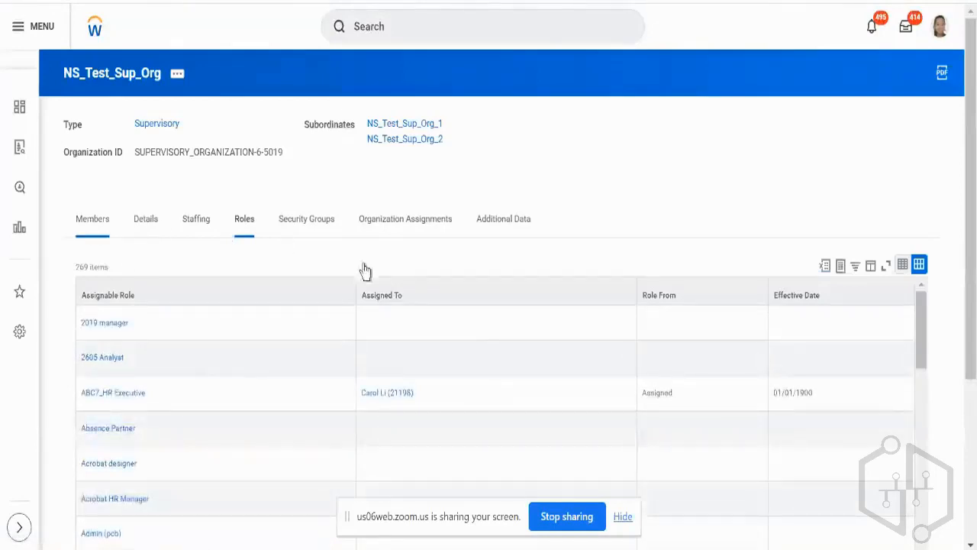
scroll(401, 290, down, 3)
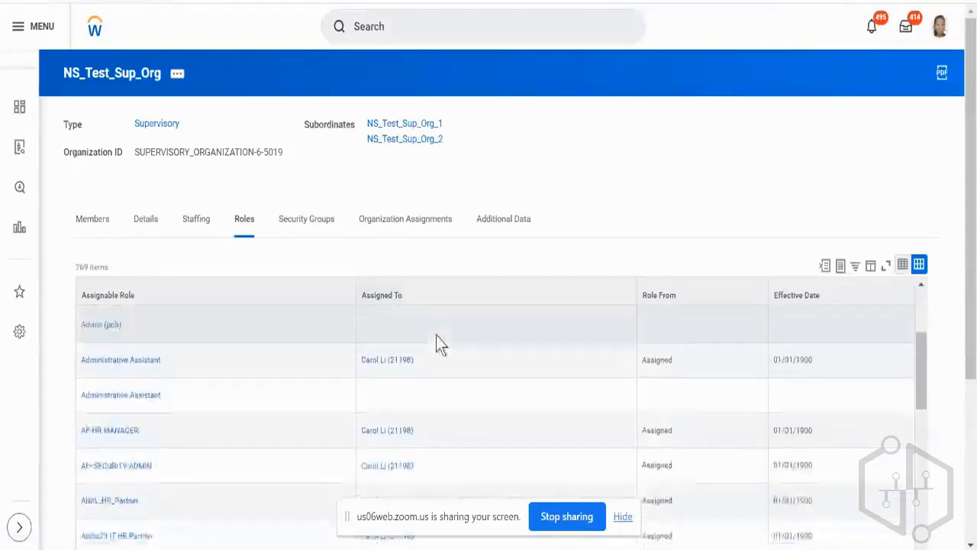
scroll(436, 335, down, 2)
scroll(436, 335, down, 3)
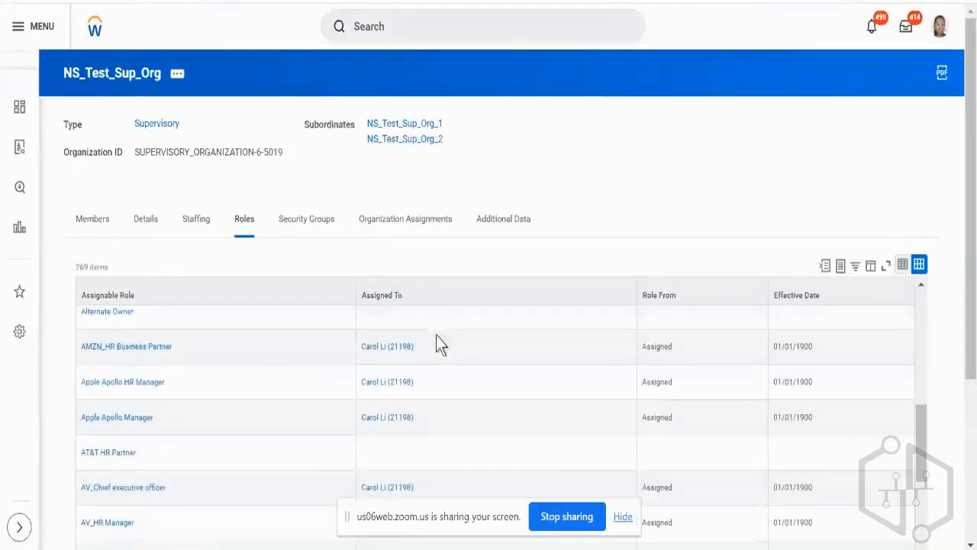
scroll(534, 268, down, 2)
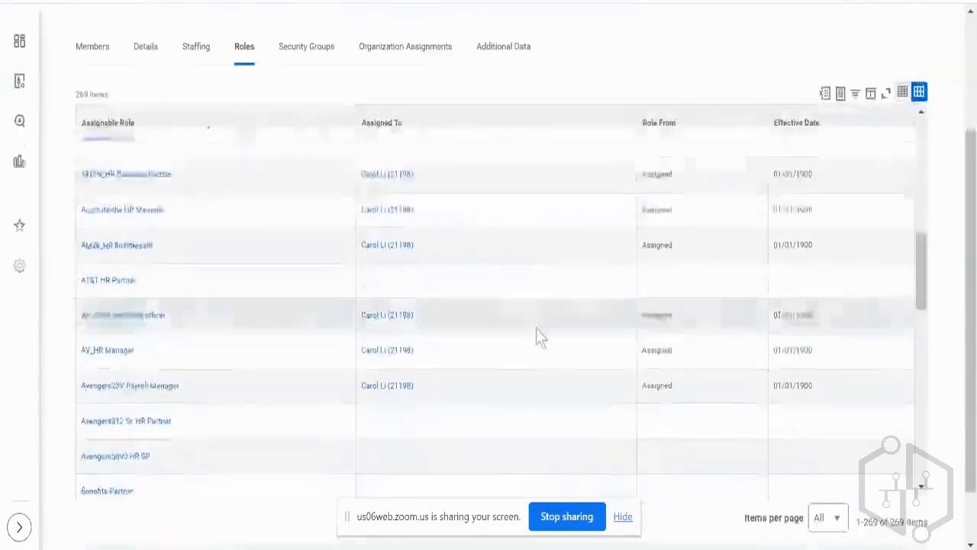
scroll(536, 330, down, 10)
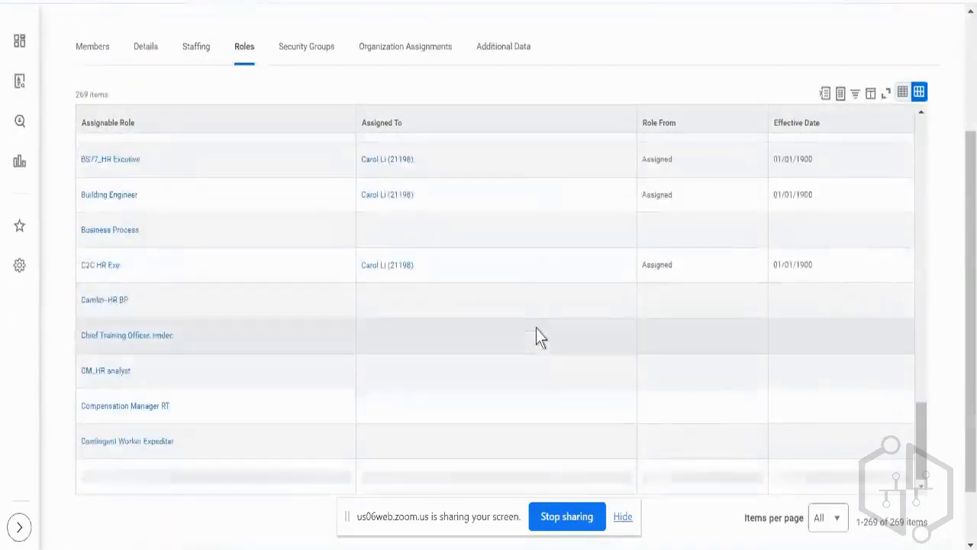
scroll(536, 328, up, 10)
scroll(207, 78, up, 3)
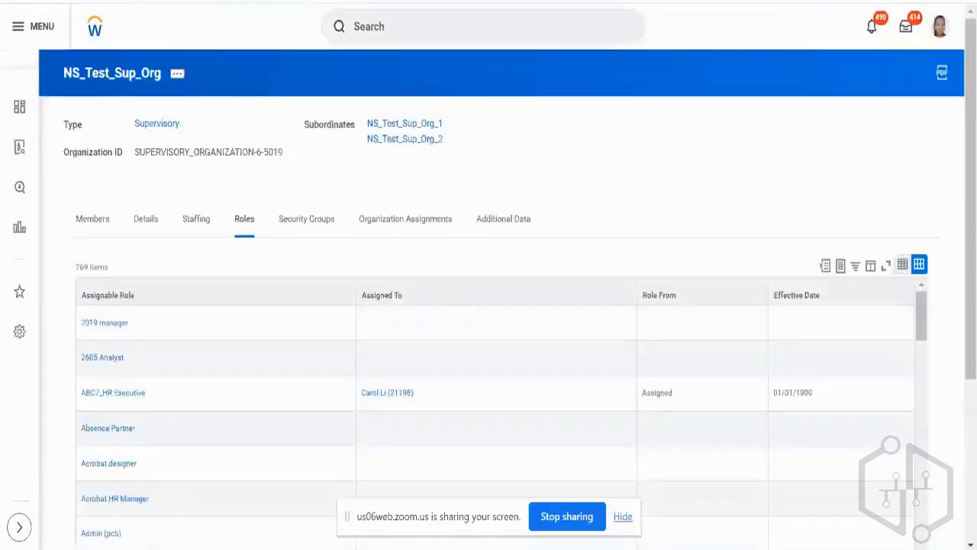
Revisit the Hire definition for NS_Test_Sup_Org, and return to the organization's staffing information to check its staffing model.
click(151, 1)
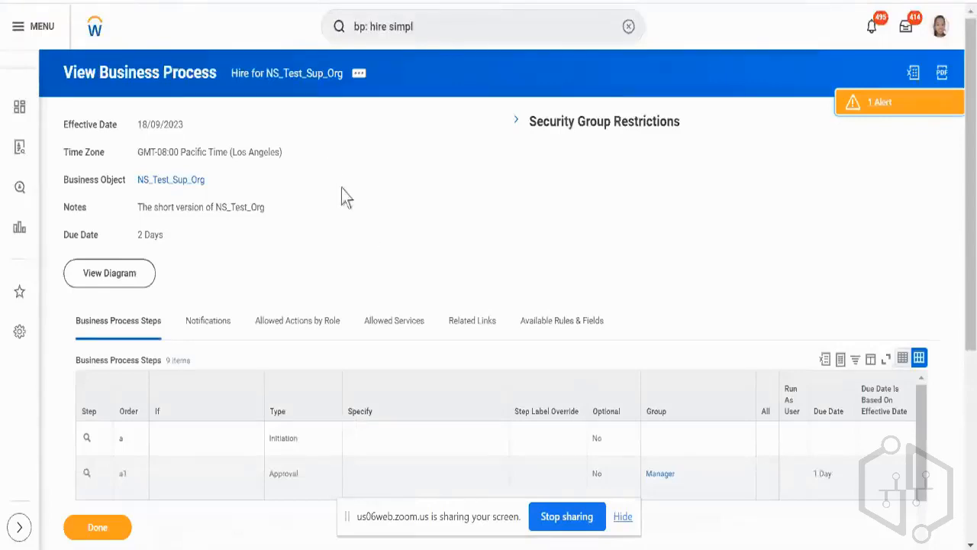
click(229, 1)
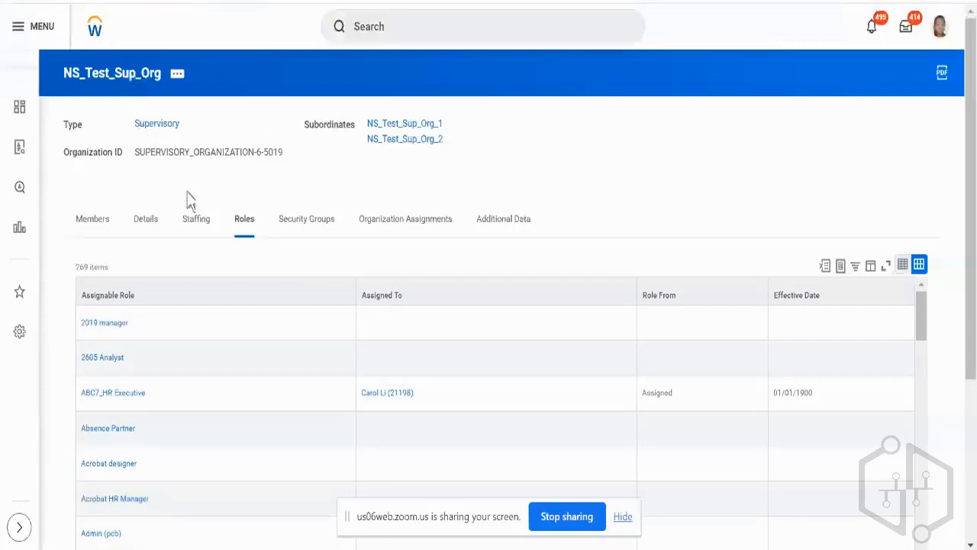
click(197, 222)
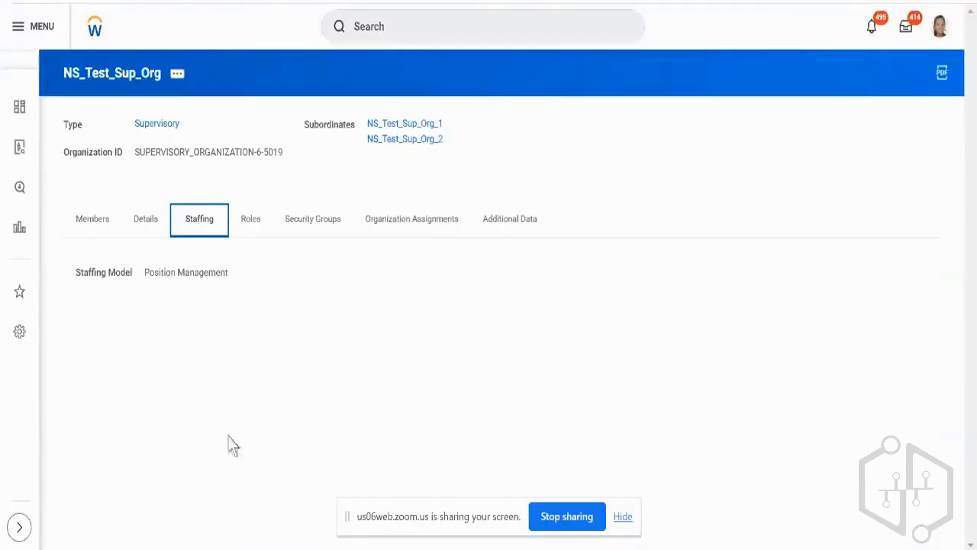
Review the staffing information of Technology Consulting - NA: positions without job requisition, in-progress position actions and in-progress staffing actions.
click(188, 328)
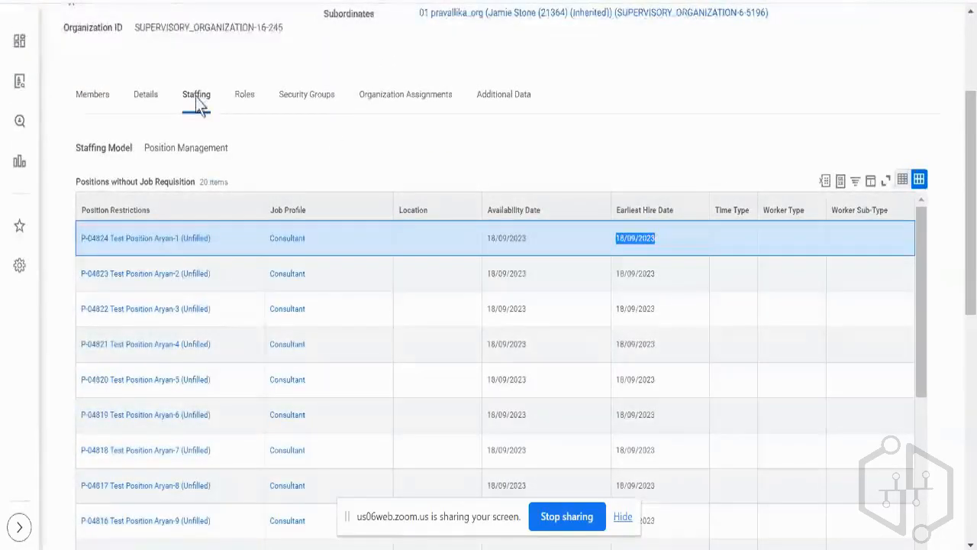
double_click(146, 181)
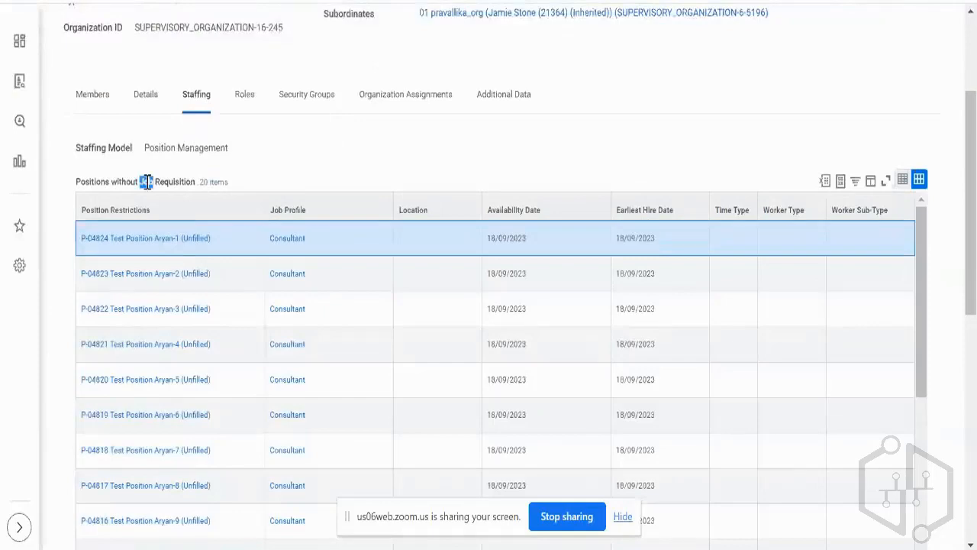
triple_click(147, 182)
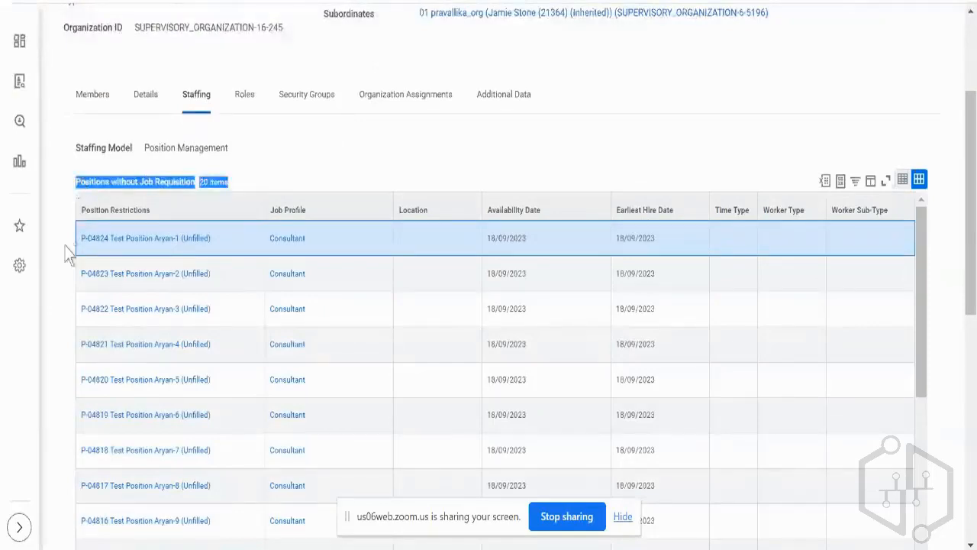
scroll(68, 254, down, 5)
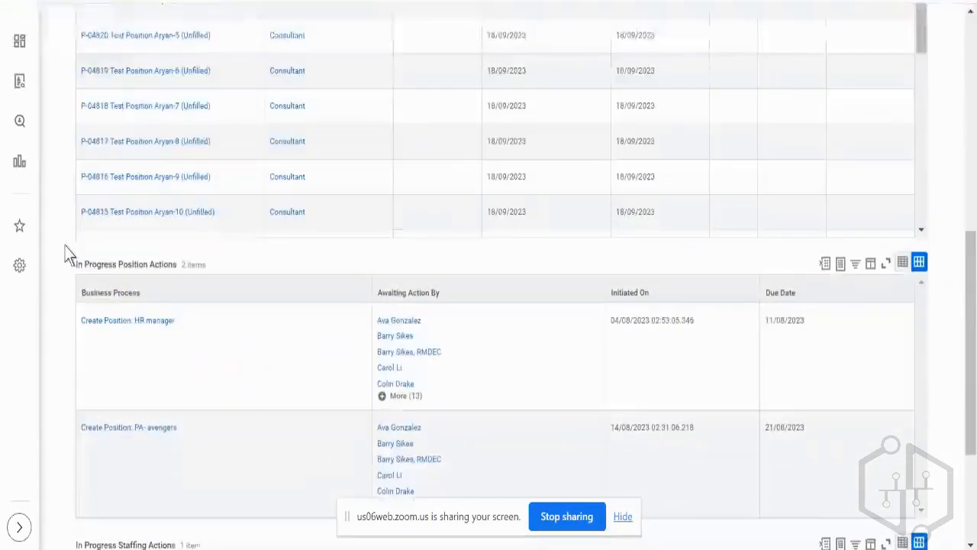
scroll(68, 254, down, 2)
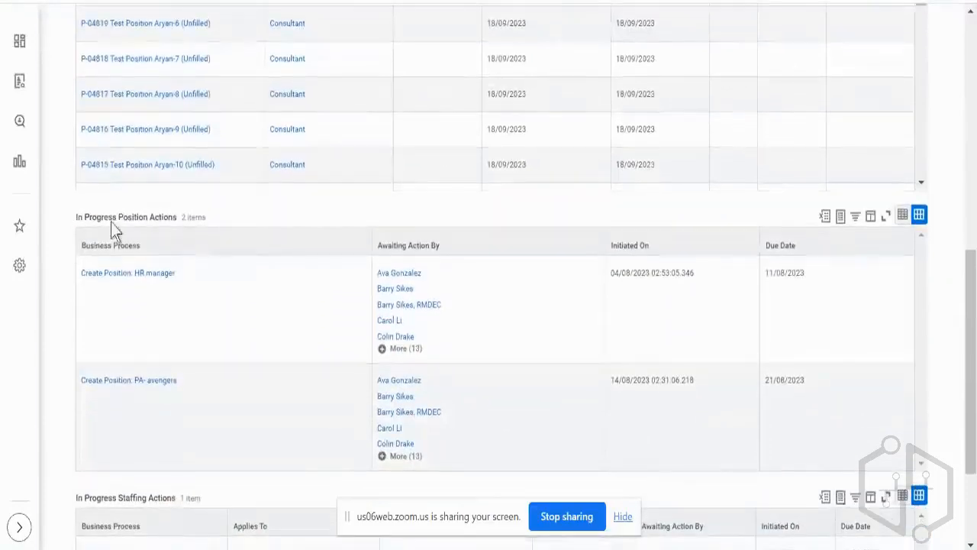
triple_click(114, 218)
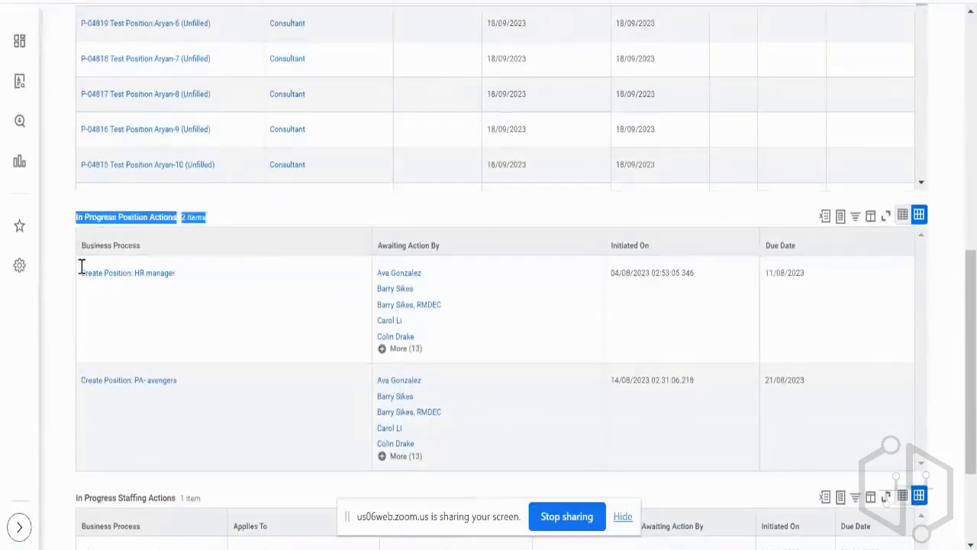
scroll(67, 319, down, 1)
scroll(65, 316, down, 2)
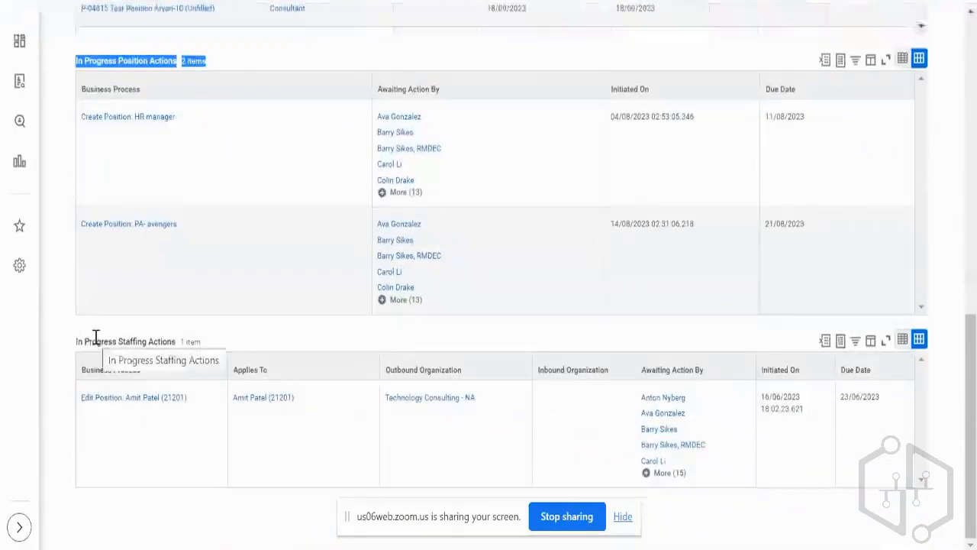
scroll(94, 336, up, 6)
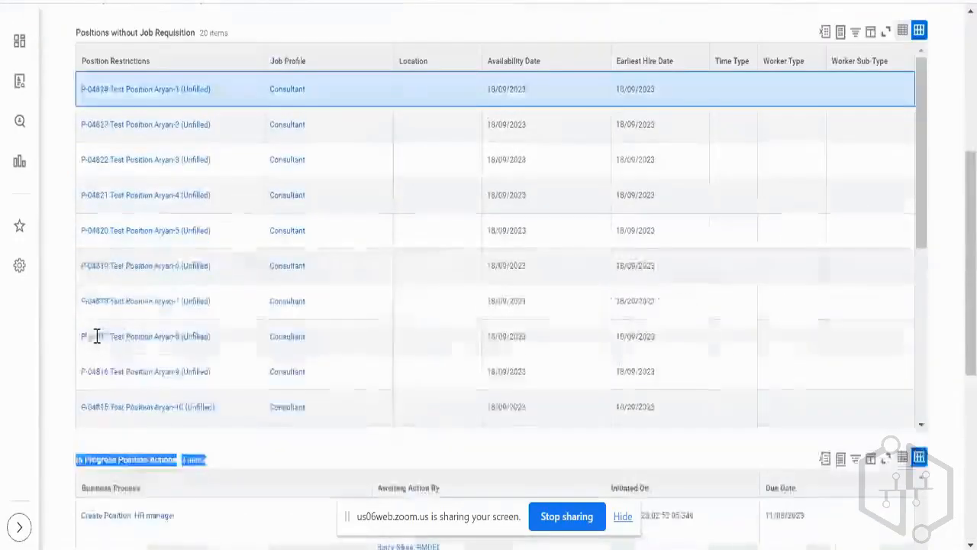
scroll(128, 104, up, 5)
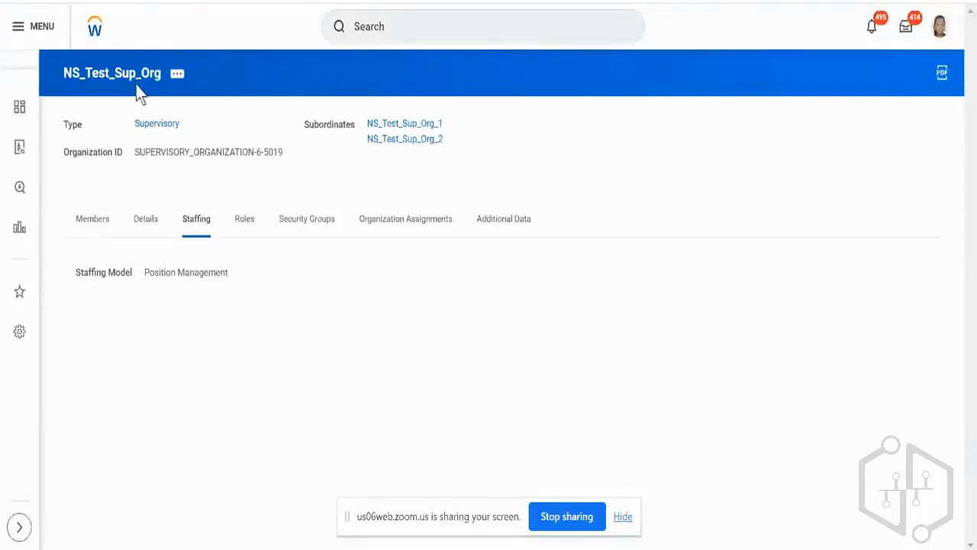
Start creating a position in the NS_Test_Sup_Org supervisory organization using its Create Position staffing action.
click(177, 79)
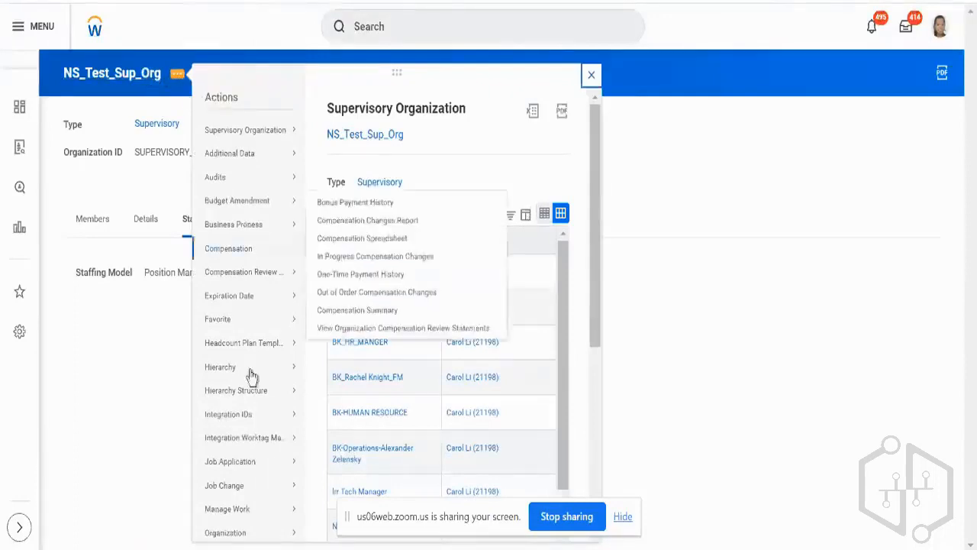
mouse_move(262, 538)
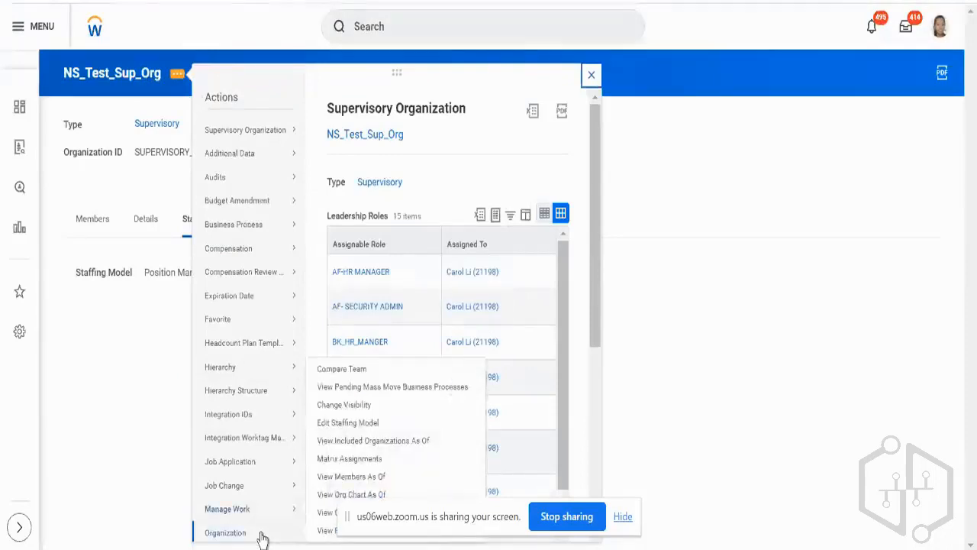
scroll(261, 538, down, 4)
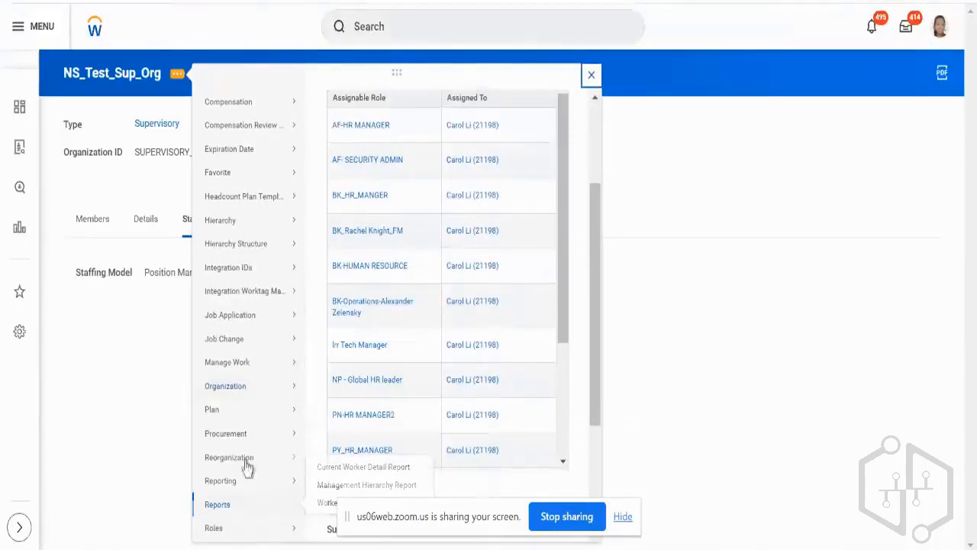
mouse_move(246, 459)
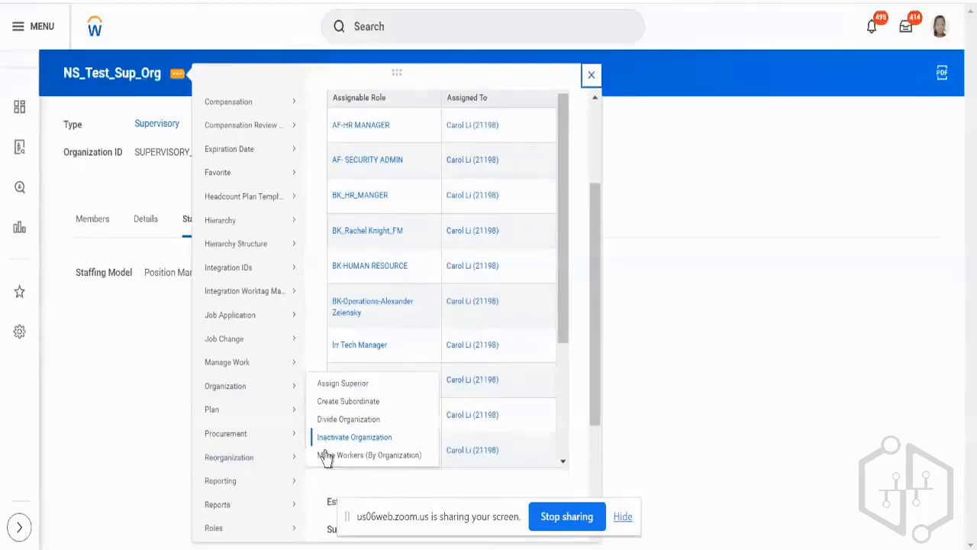
mouse_move(266, 390)
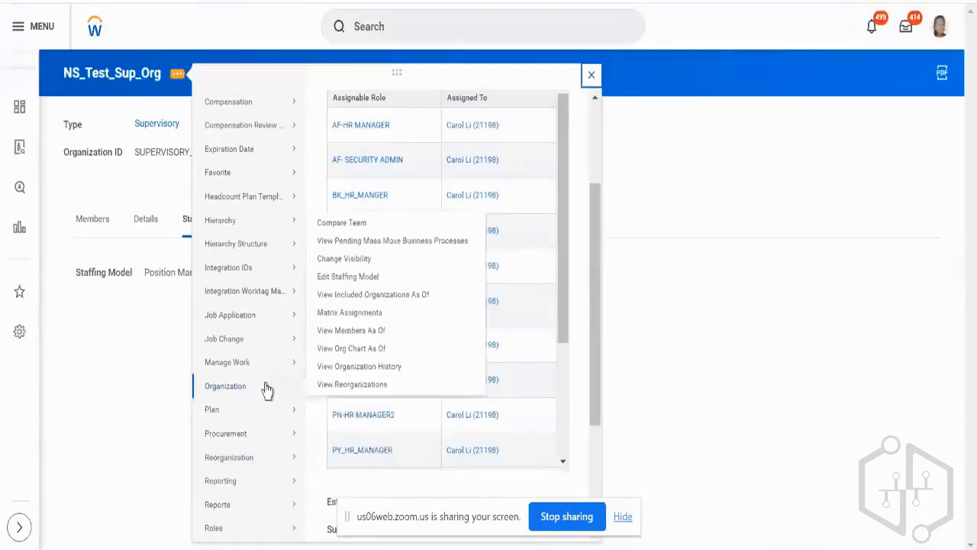
mouse_move(266, 350)
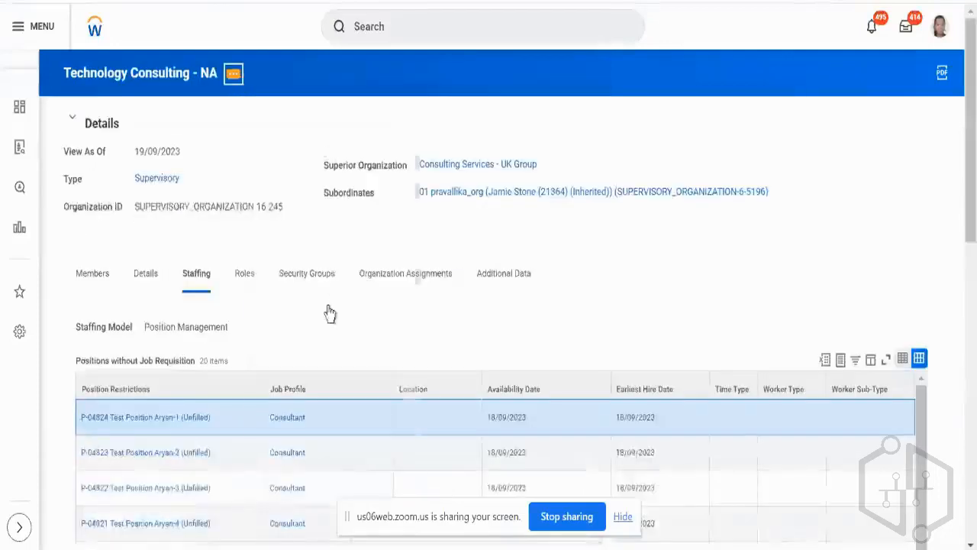
scroll(328, 313, down, 5)
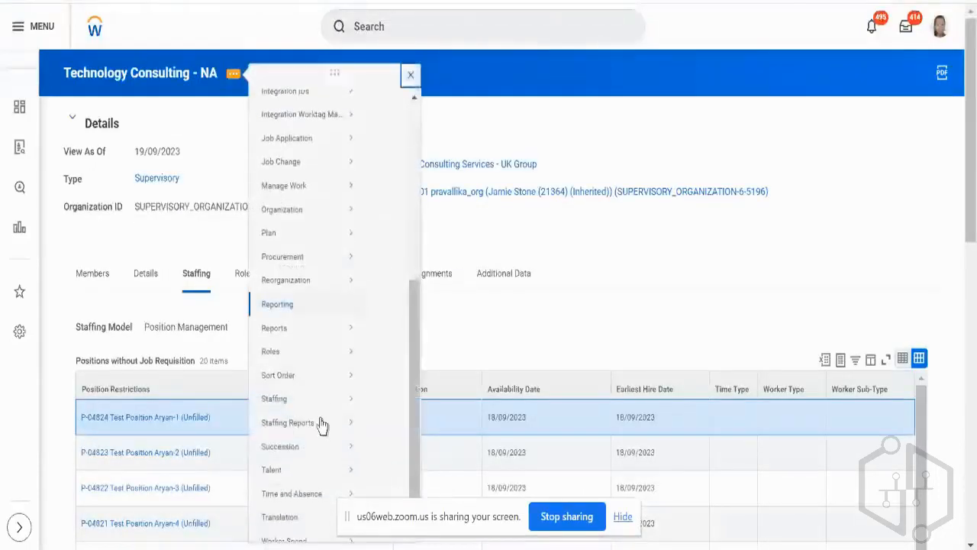
mouse_move(320, 410)
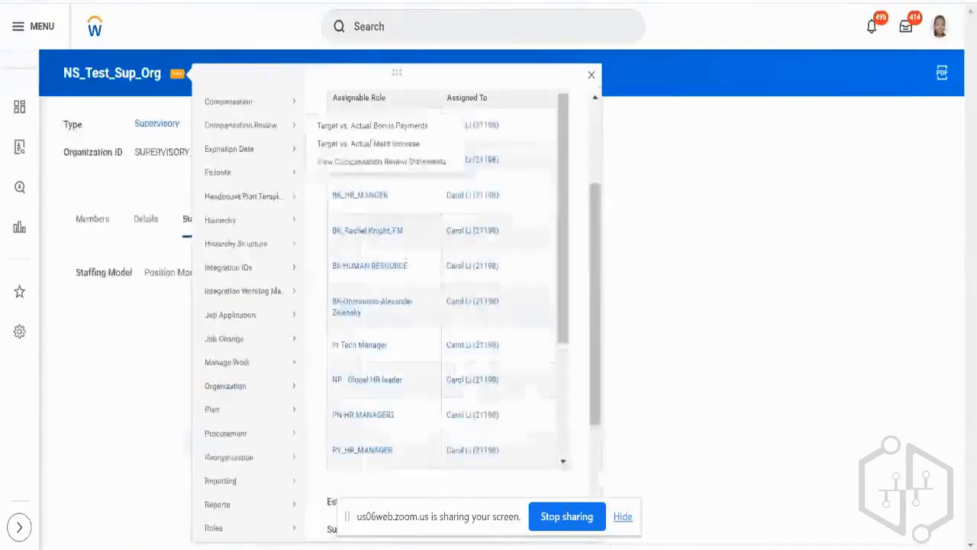
scroll(257, 443, down, 3)
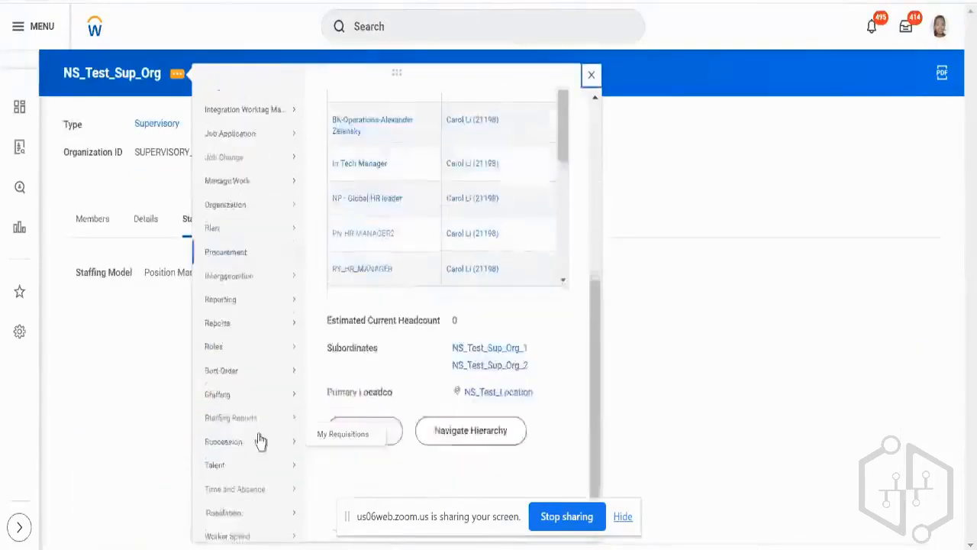
mouse_move(244, 405)
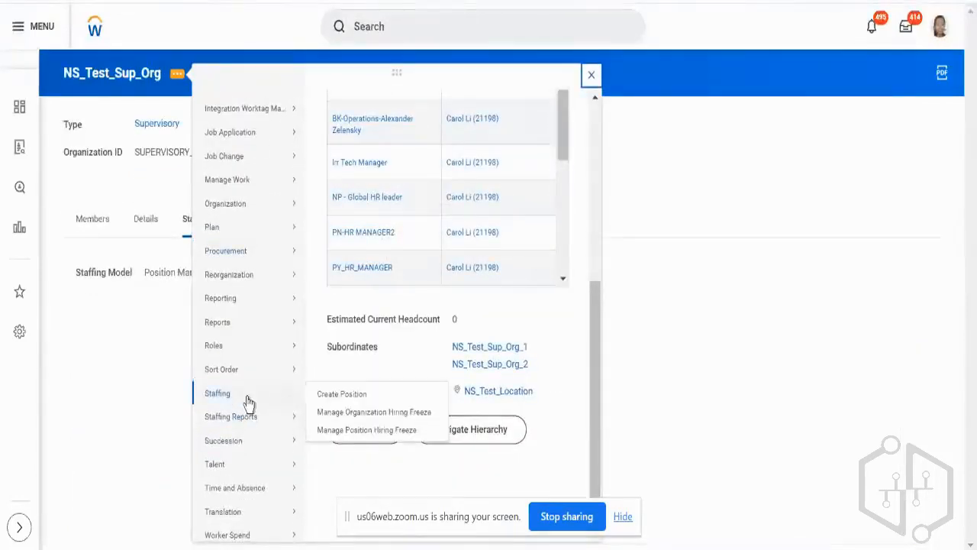
mouse_move(282, 416)
mouse_move(294, 394)
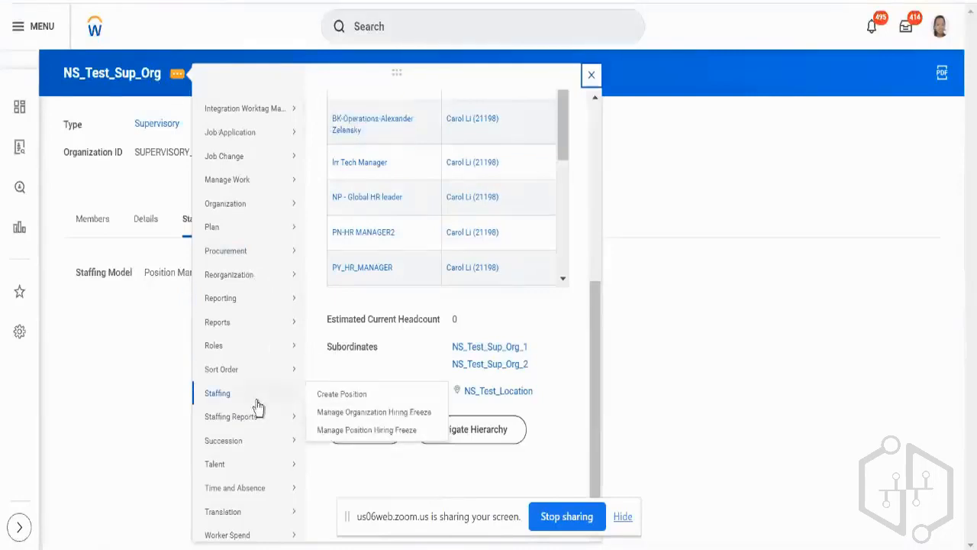
click(323, 400)
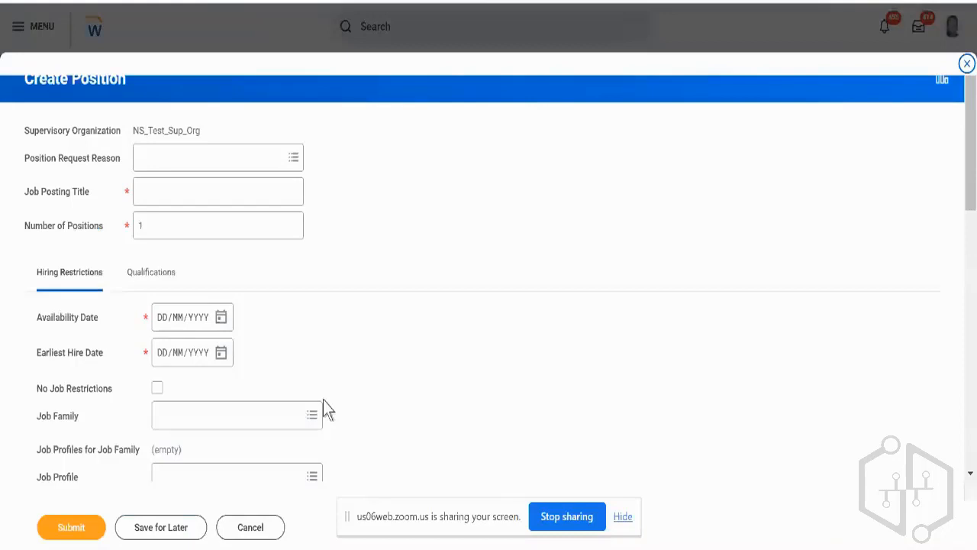
Set the position request reason to Position Request > Staff New Project, enter a test job posting title, and request 2 positions.
triple_click(123, 198)
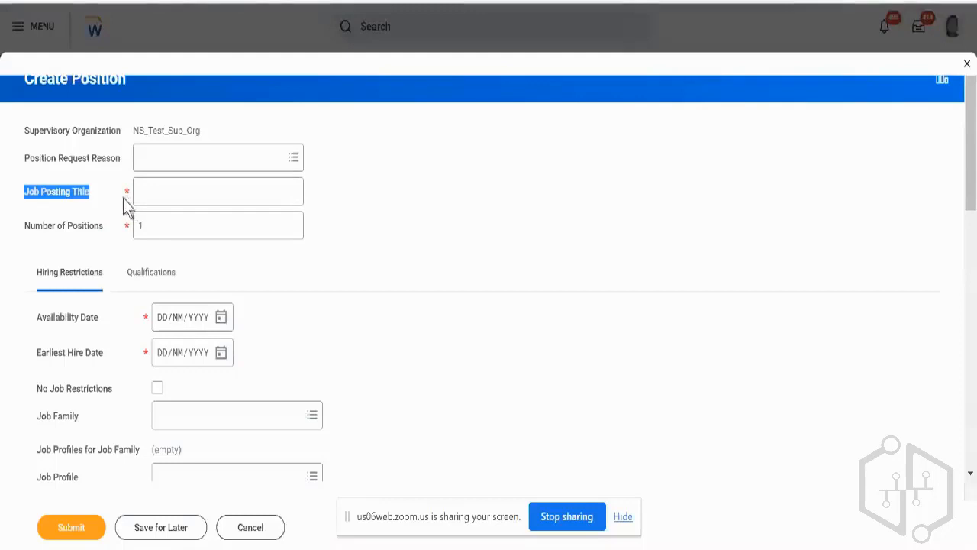
click(155, 156)
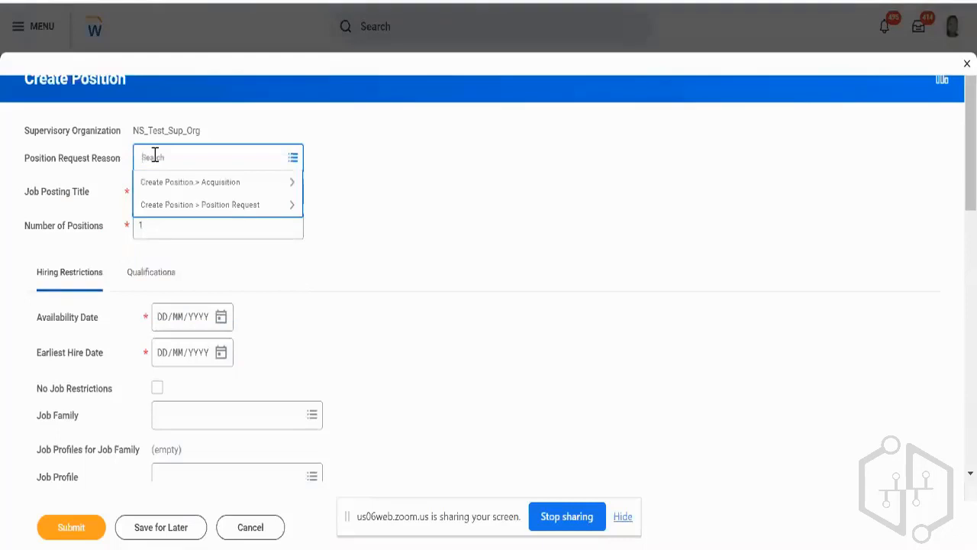
click(230, 204)
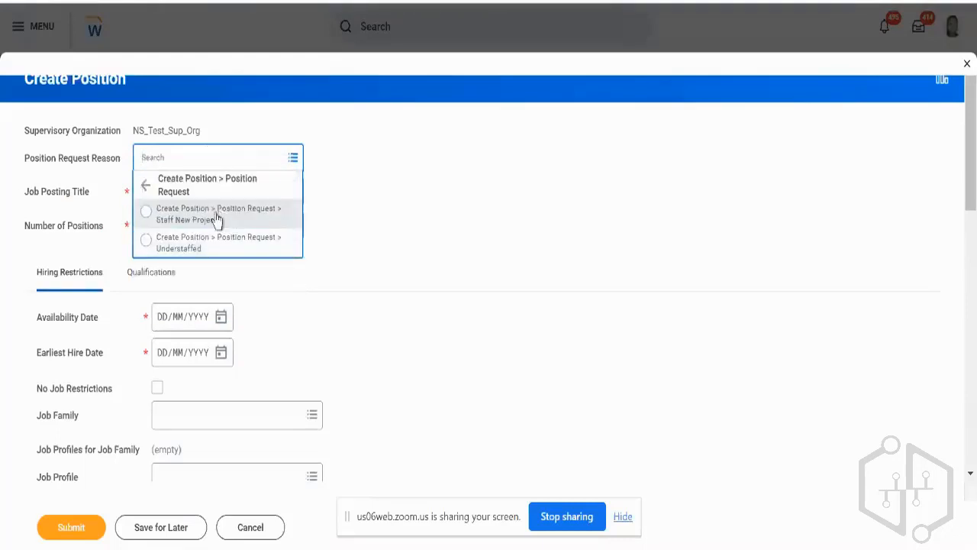
click(216, 219)
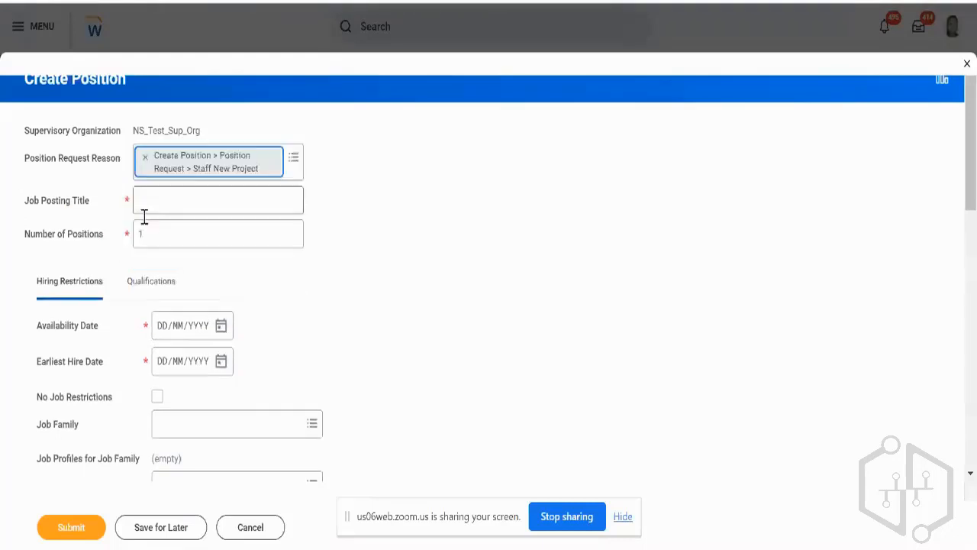
click(211, 202)
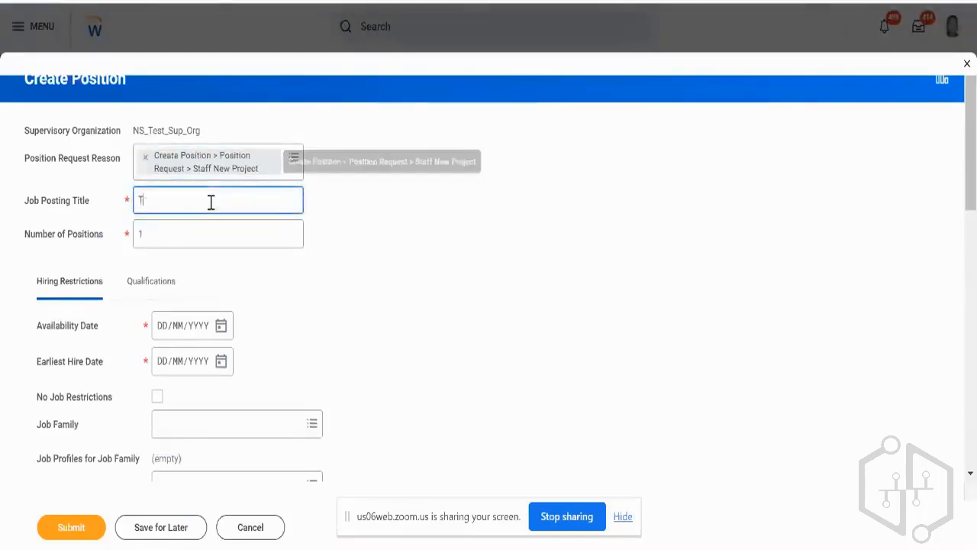
text(Test)
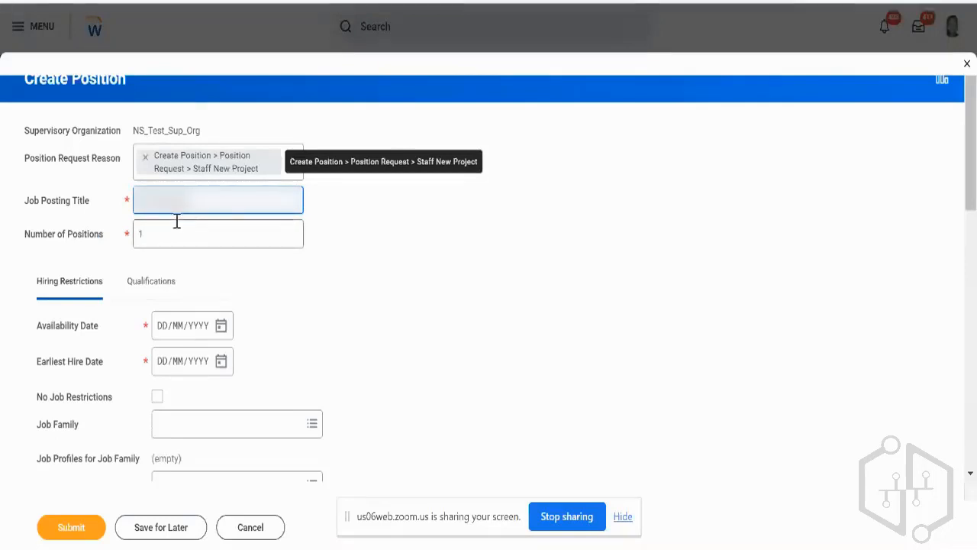
key(Tab)
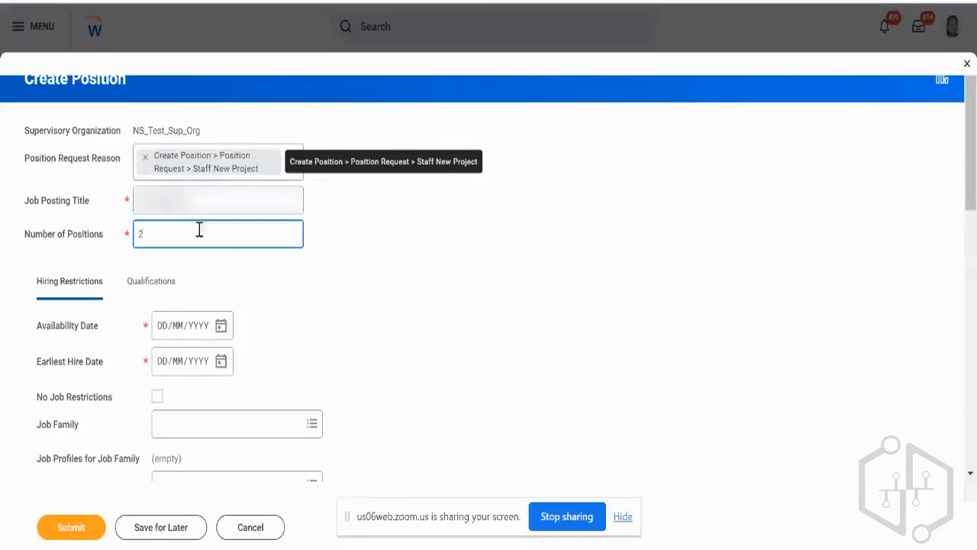
Set both the availability date and the earliest hire date of the position to 18/09/2023.
click(221, 334)
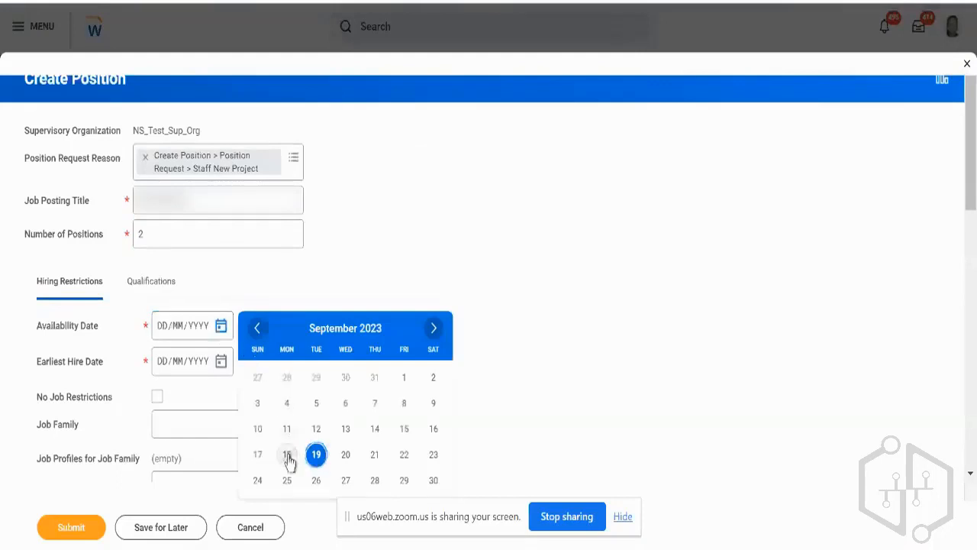
click(289, 456)
click(221, 360)
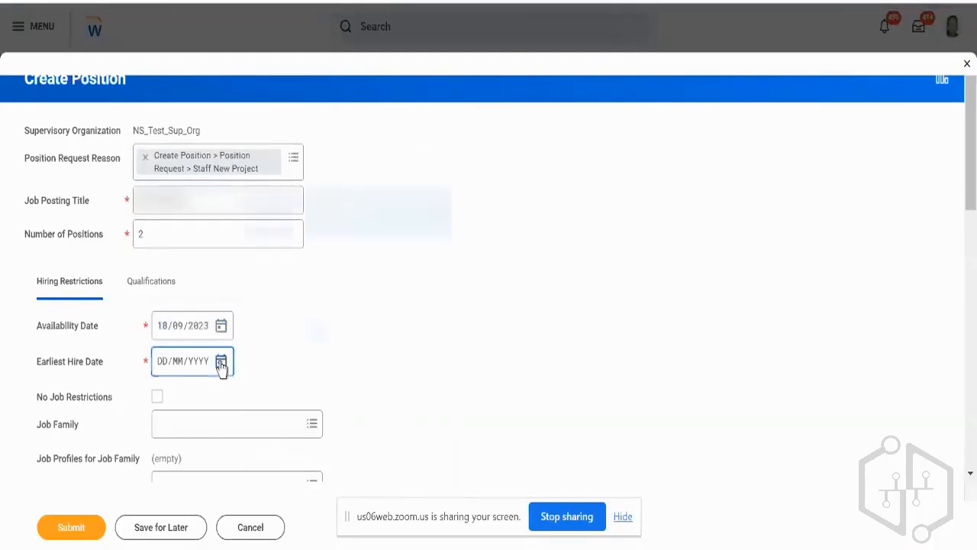
click(285, 332)
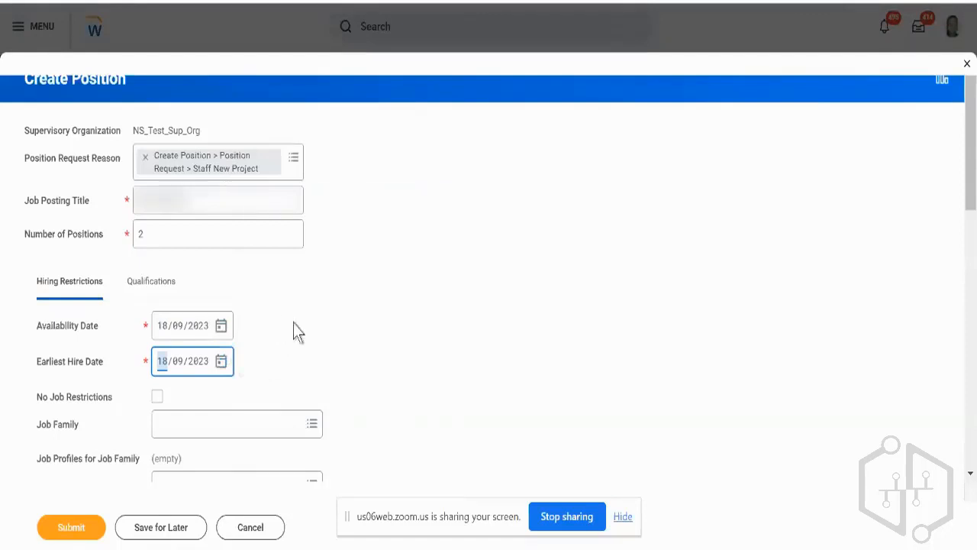
Enable No Job Restrictions, and choose Consultant as the position's job profile.
scroll(391, 340, down, 3)
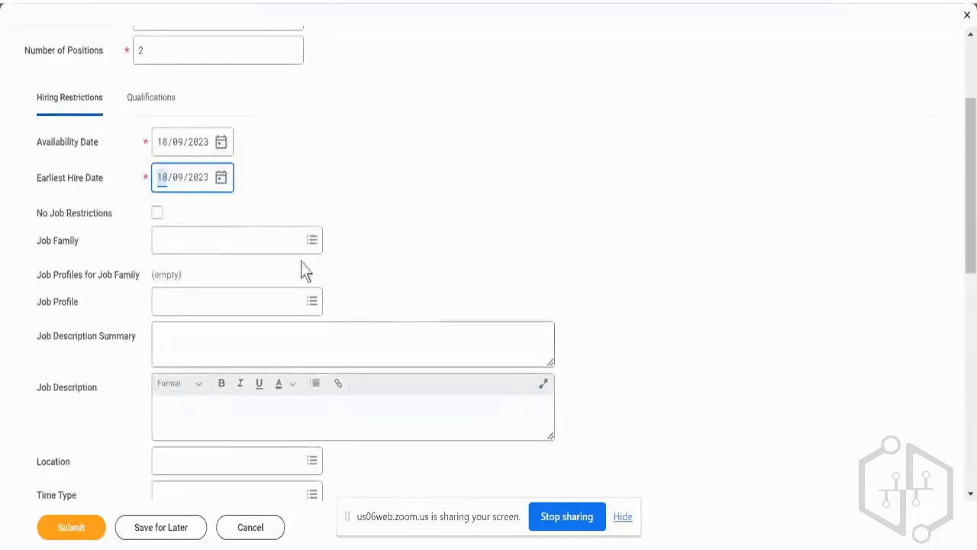
mouse_move(66, 248)
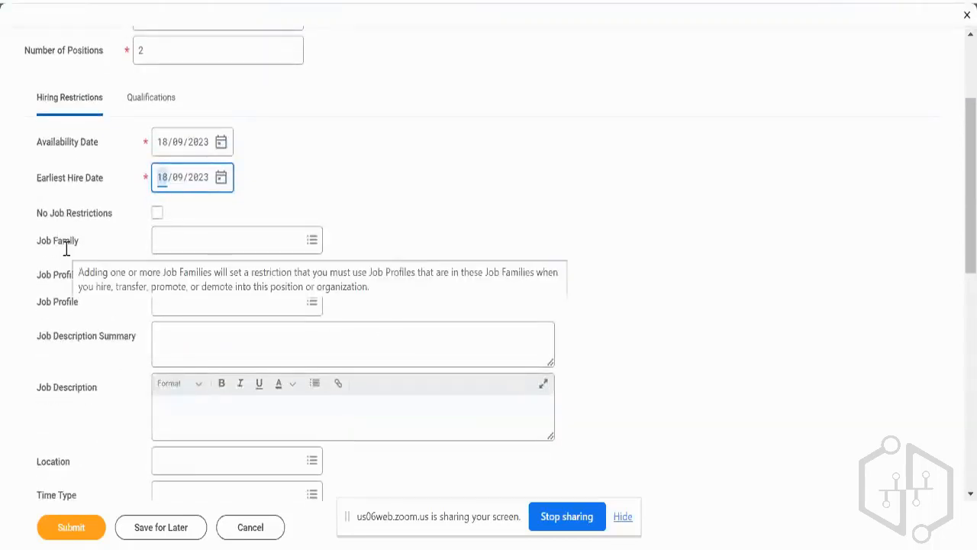
click(158, 218)
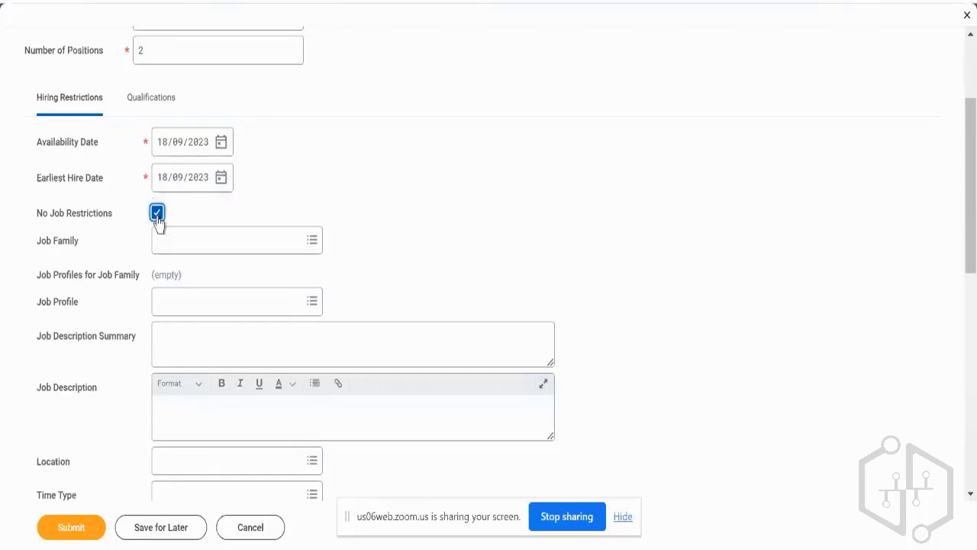
click(214, 299)
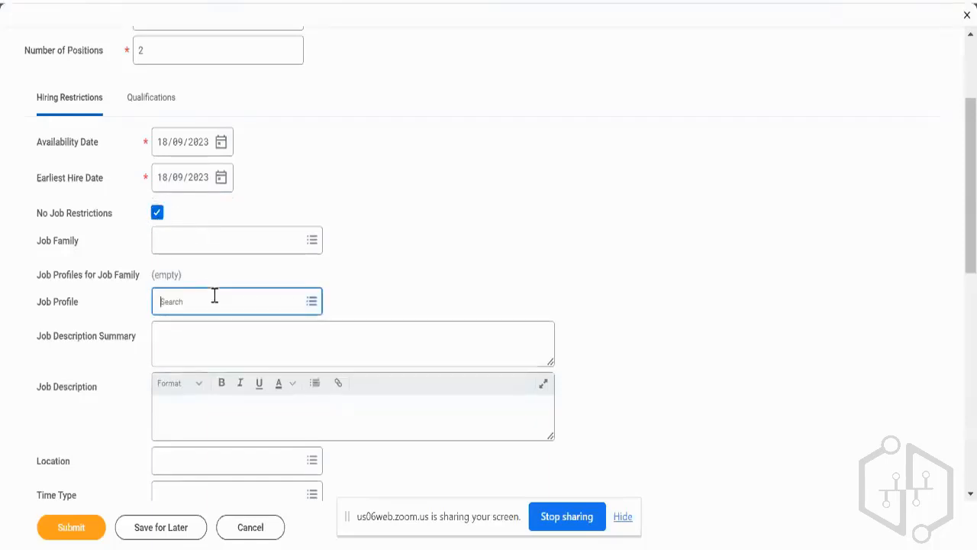
text(co)
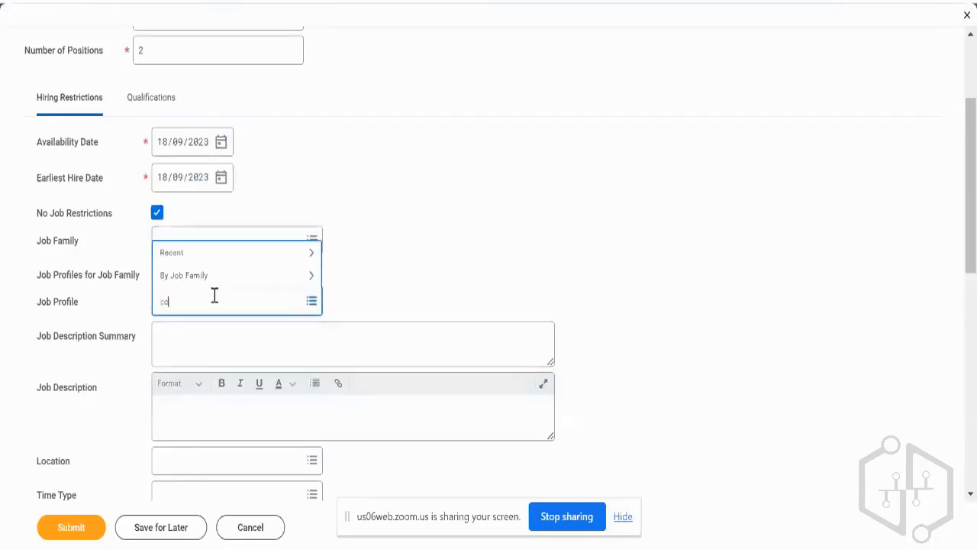
text(nsultant)
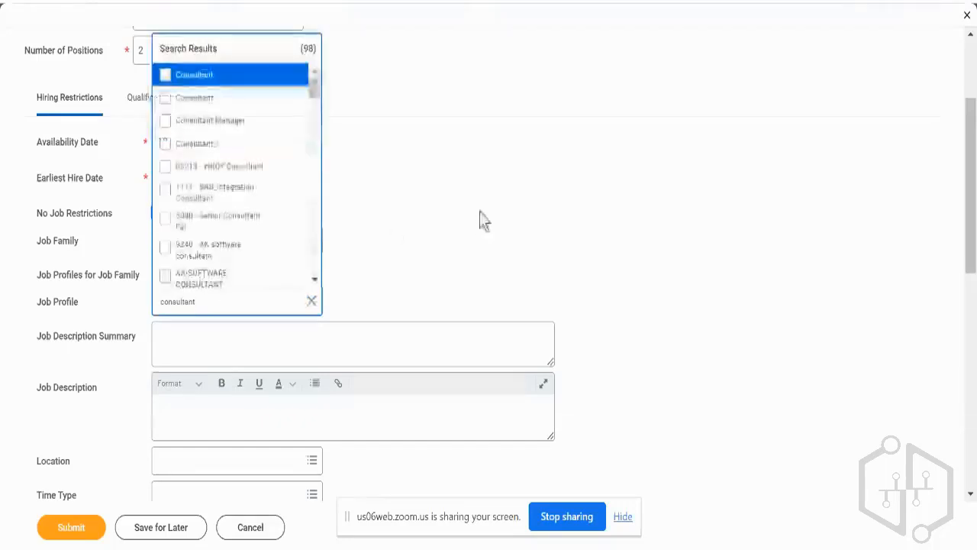
key(Return)
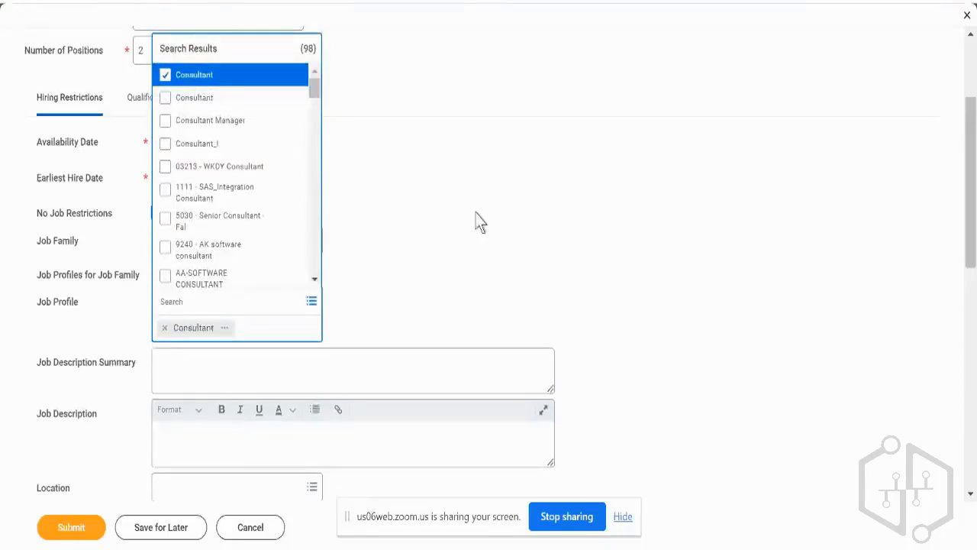
click(478, 220)
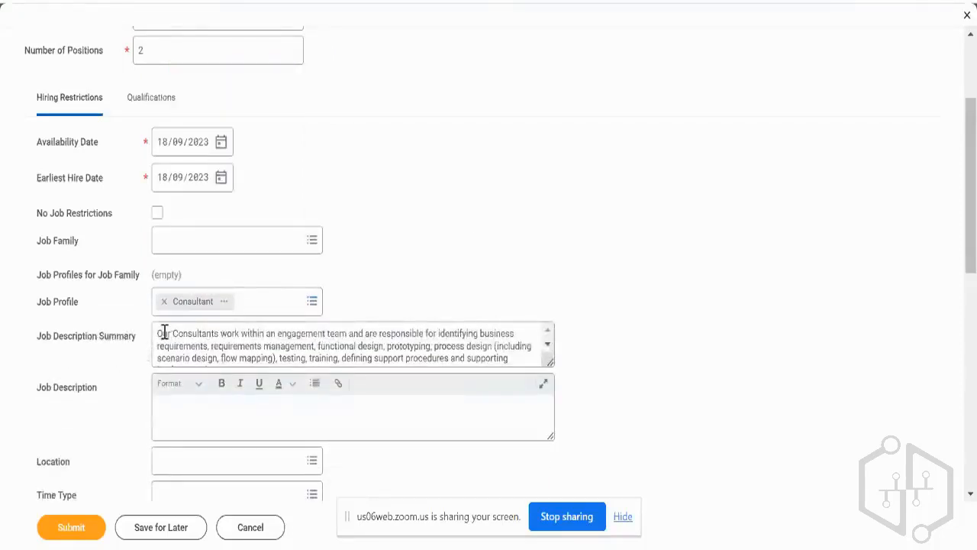
Look through the job description summary, and set the position's location to San Francisco.
scroll(183, 333, down, 1)
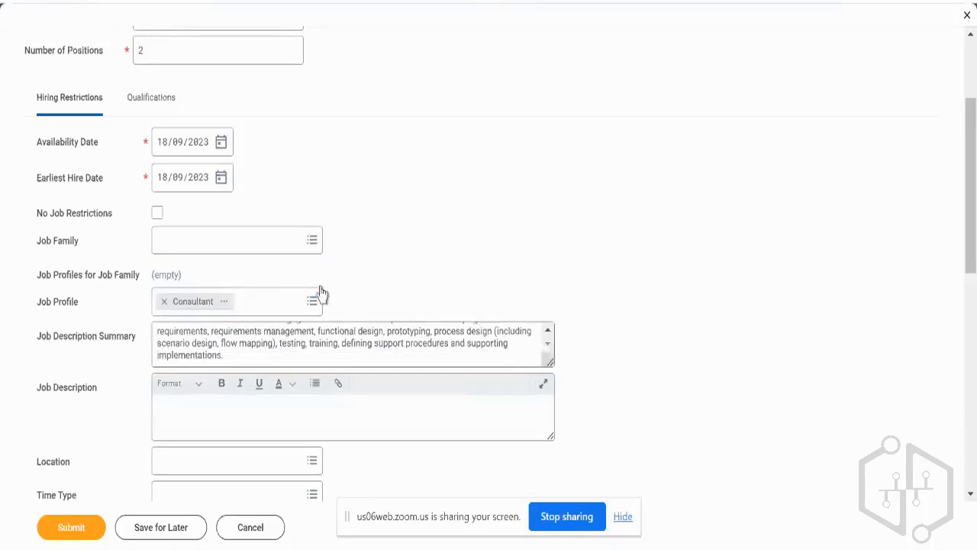
scroll(413, 267, down, 1)
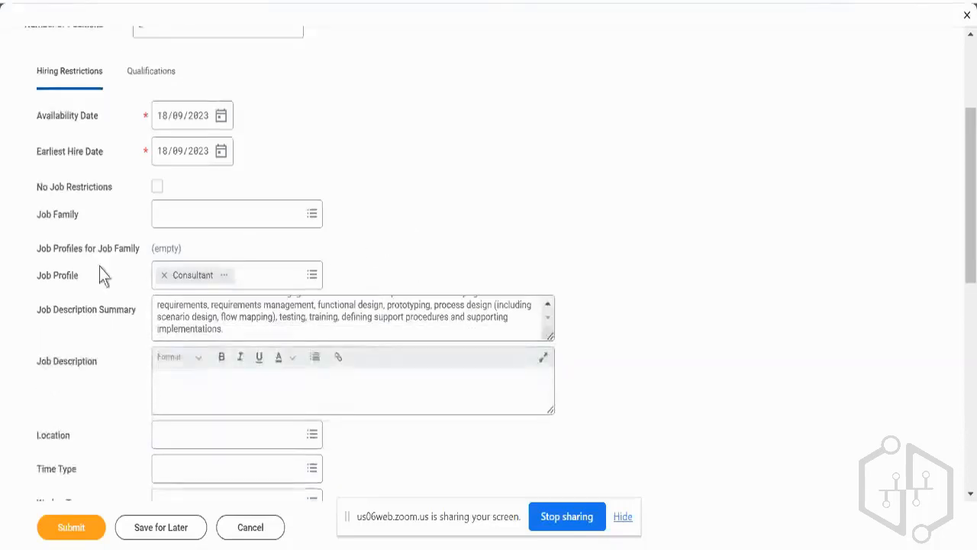
scroll(100, 272, down, 3)
click(207, 327)
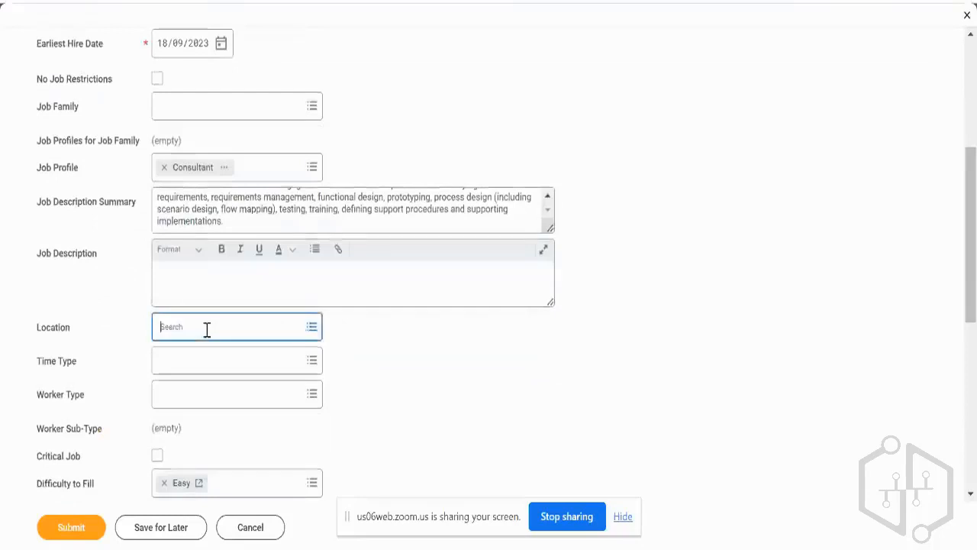
text(san)
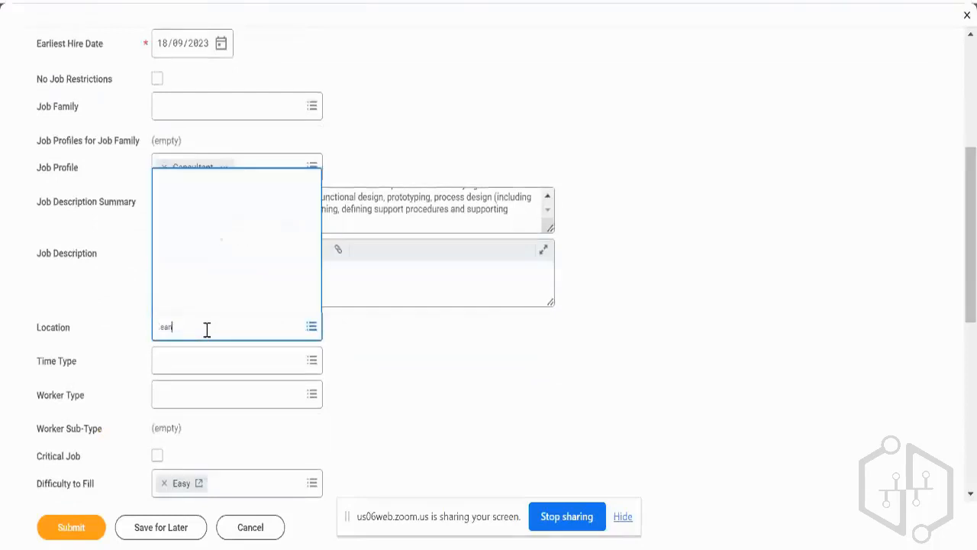
text( fran)
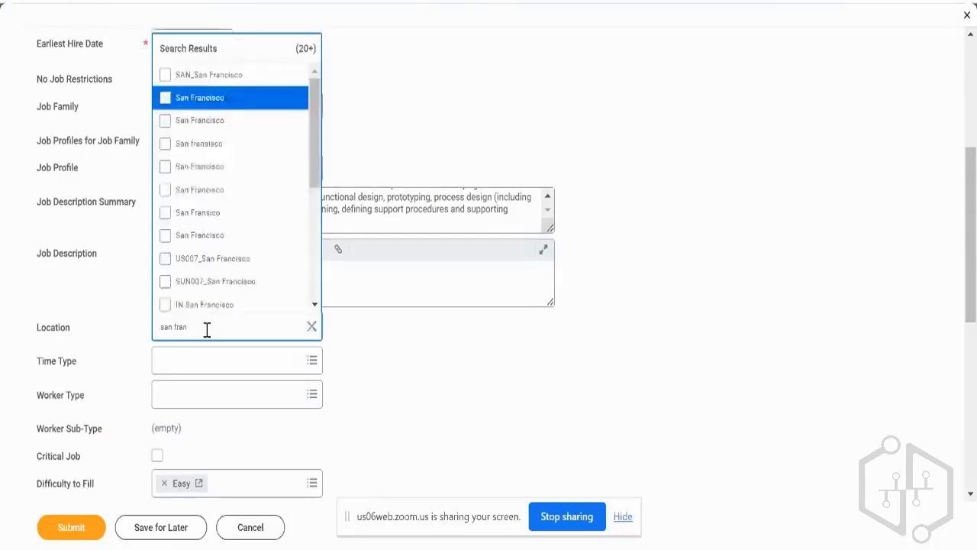
key(Return)
click(403, 349)
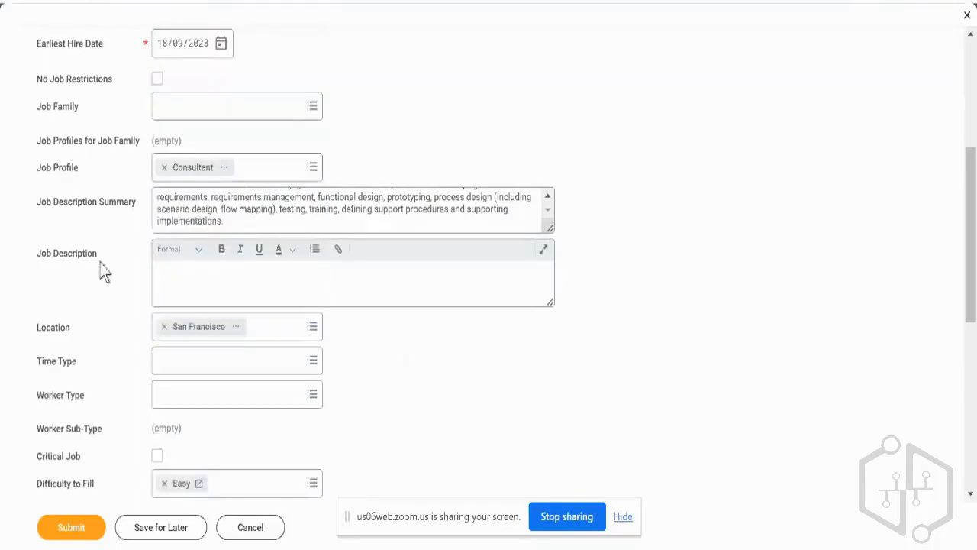
Set the position's time type to Full time and its worker type to Employee.
click(171, 357)
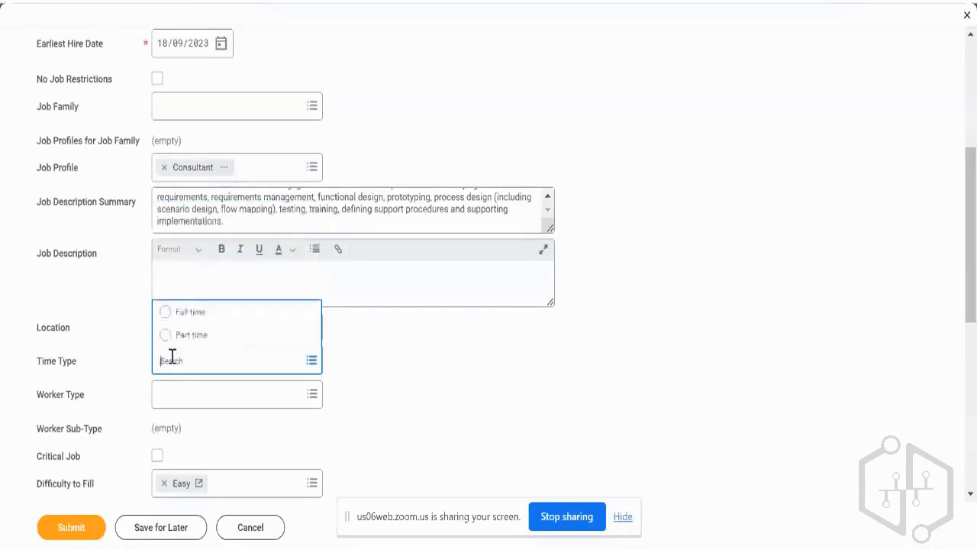
text(40)
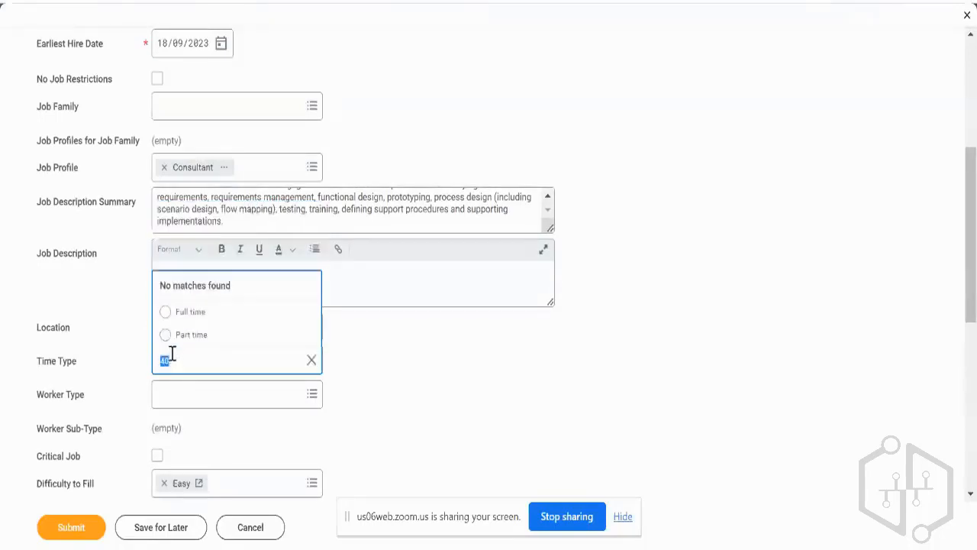
click(158, 314)
scroll(135, 329, down, 2)
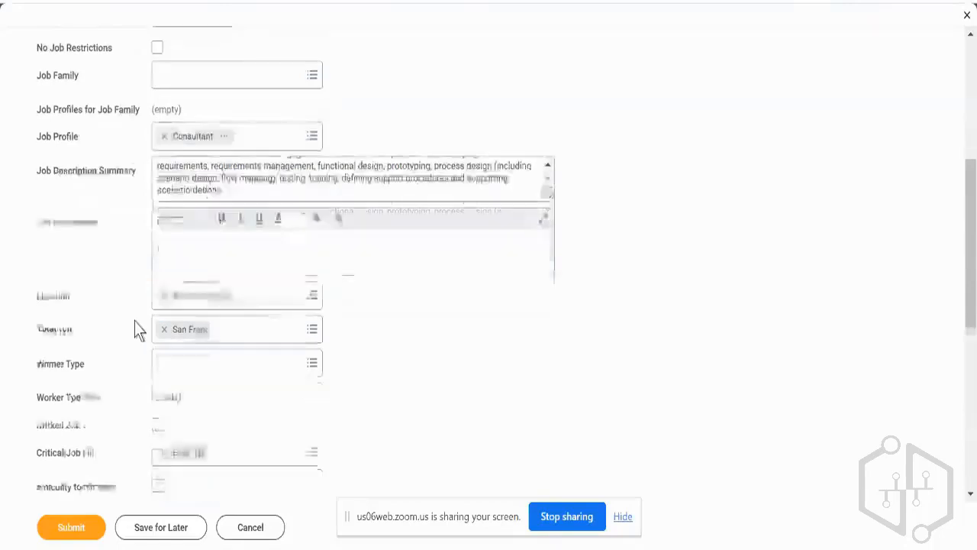
click(179, 242)
text(regula)
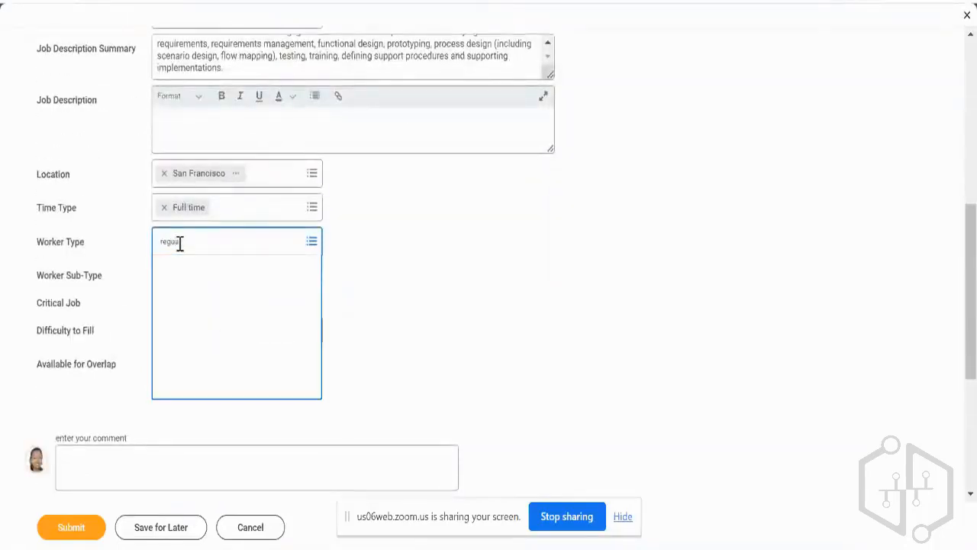
key(Return)
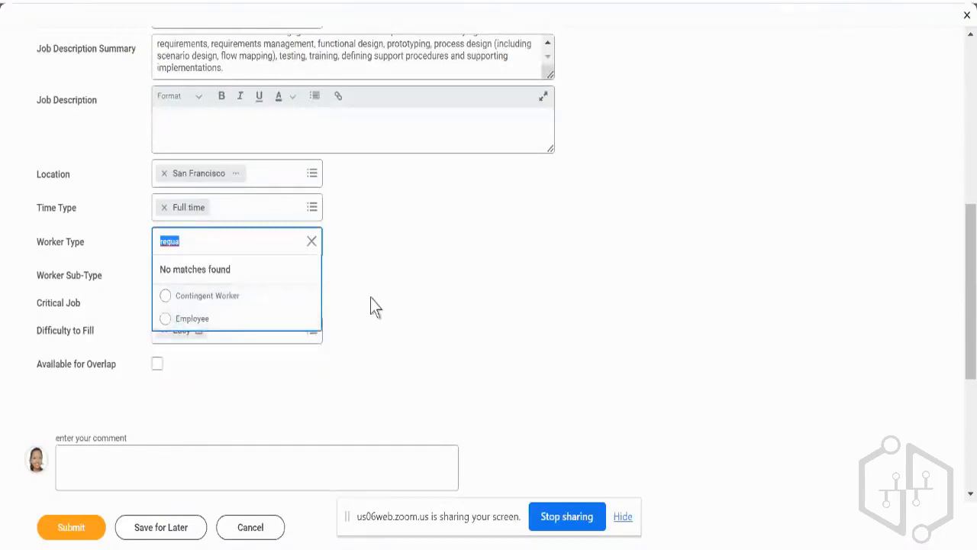
click(193, 318)
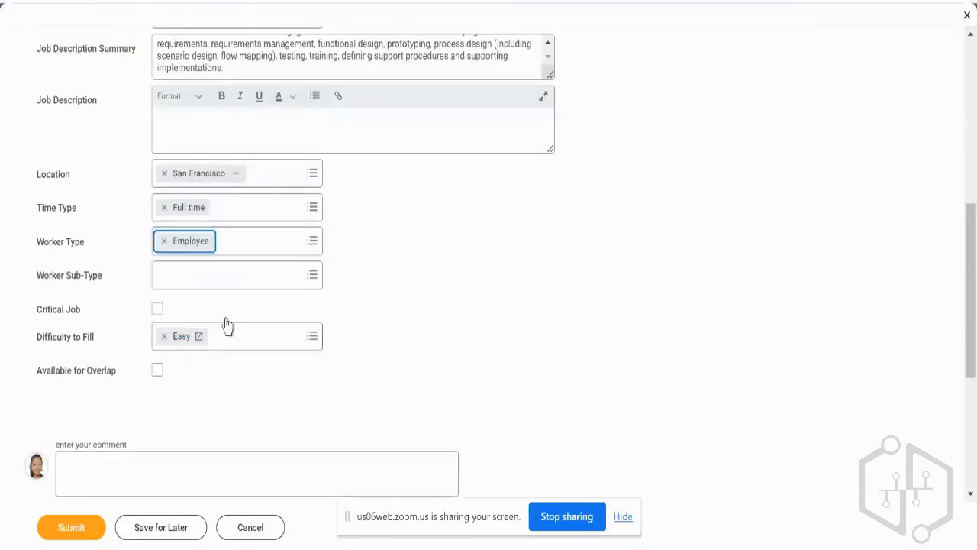
Review the rest of the position form, including the skills, education, languages, certifications and work experience sections of its qualifications.
scroll(393, 359, down, 2)
scroll(396, 359, down, 2)
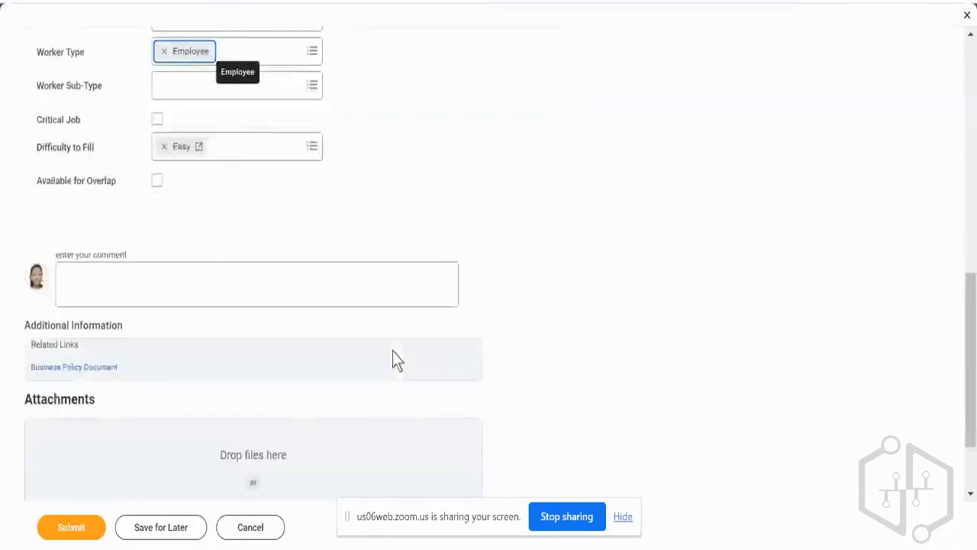
scroll(396, 358, up, 10)
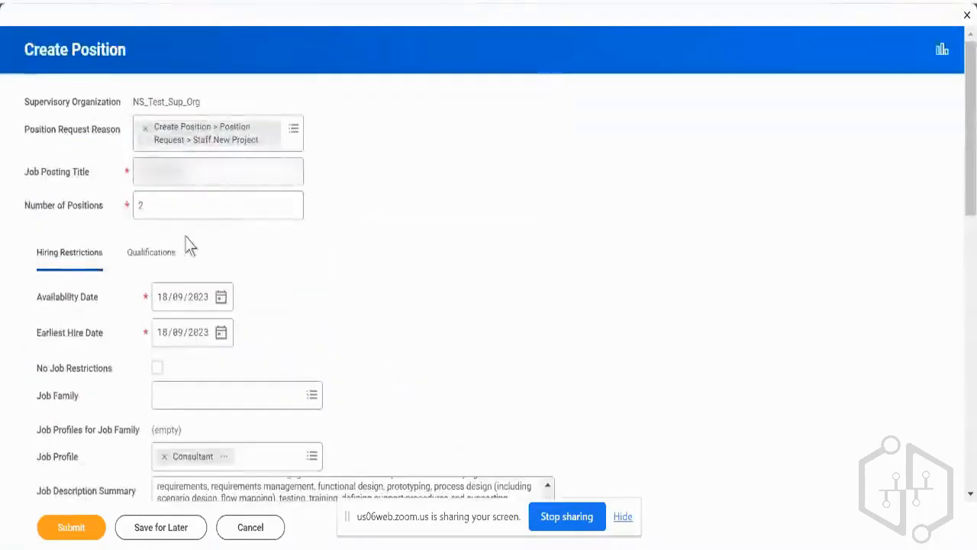
click(173, 262)
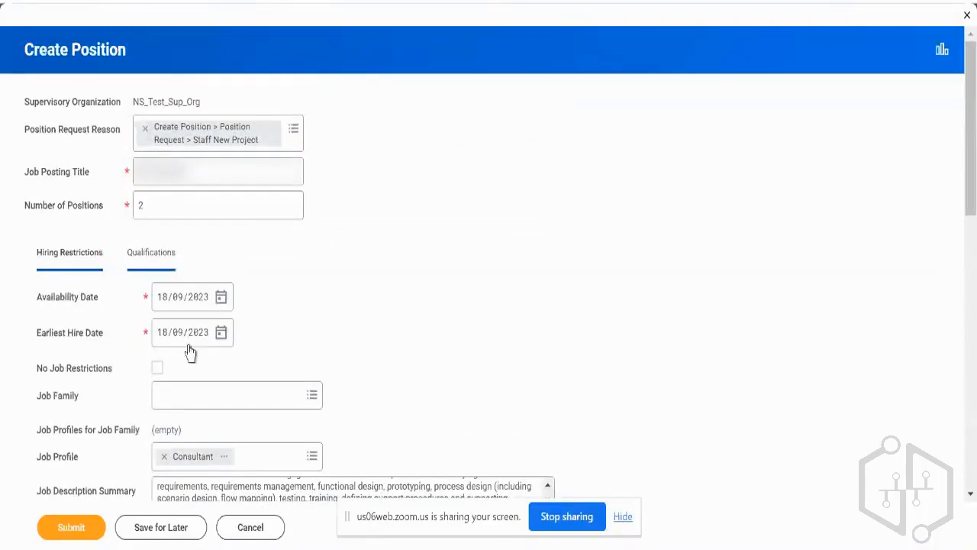
scroll(298, 283, down, 4)
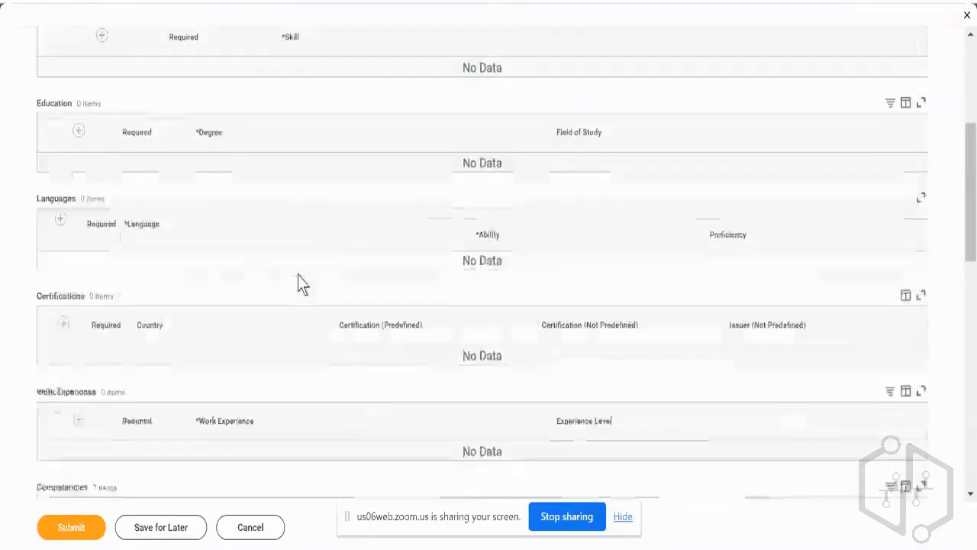
scroll(300, 283, down, 5)
scroll(297, 281, up, 9)
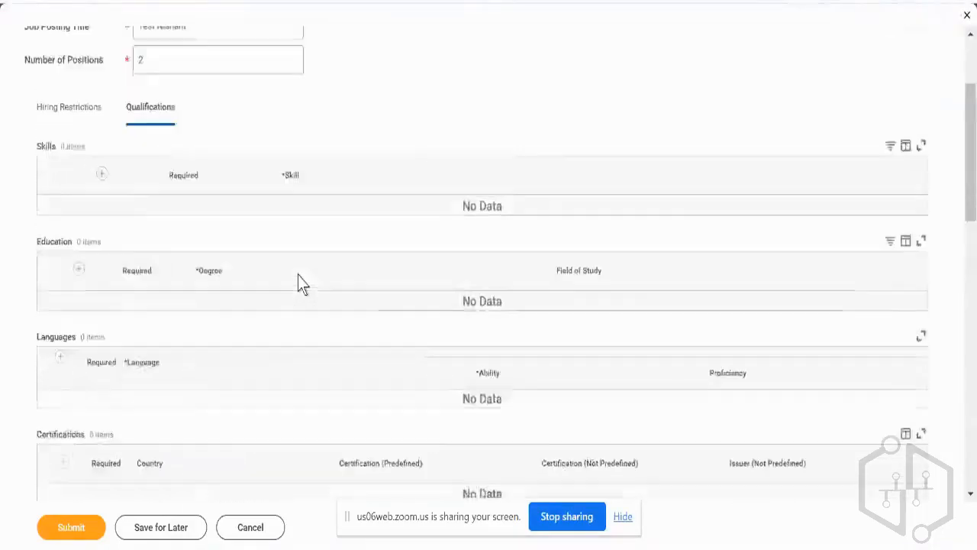
Submit the two-position request, and review the first new position's available actions and the organization's staffing model.
click(71, 527)
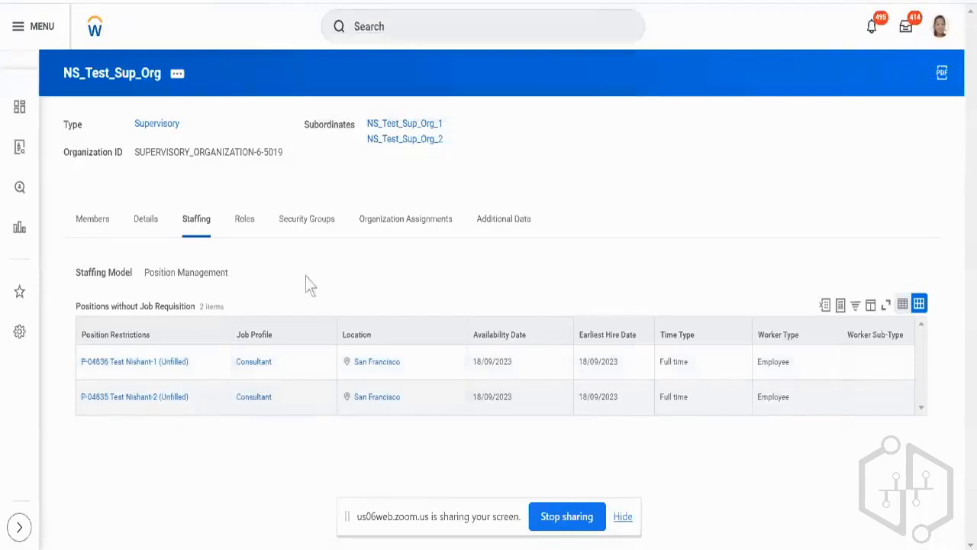
click(197, 363)
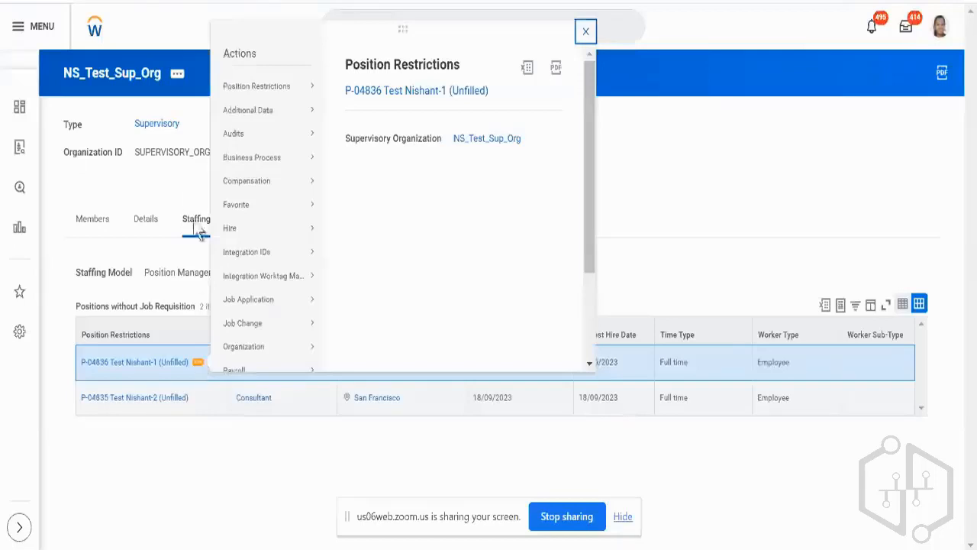
click(184, 187)
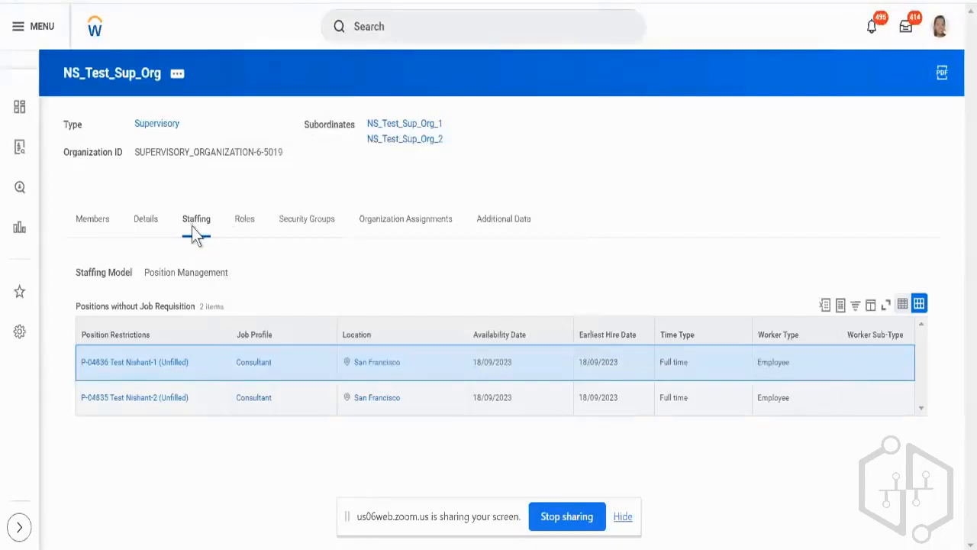
triple_click(192, 278)
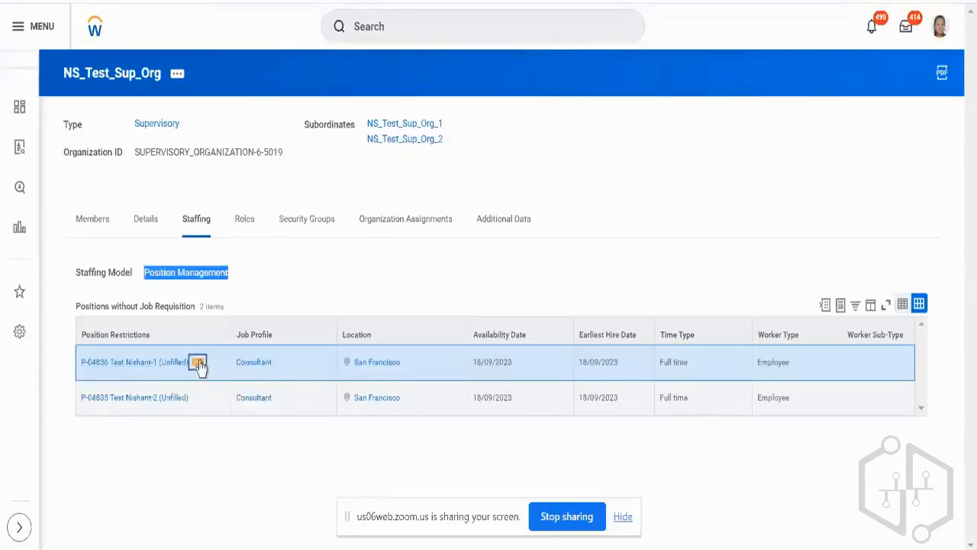
Try to hire into the first position through the person search with United States of America as the country, and abandon the hire.
click(198, 363)
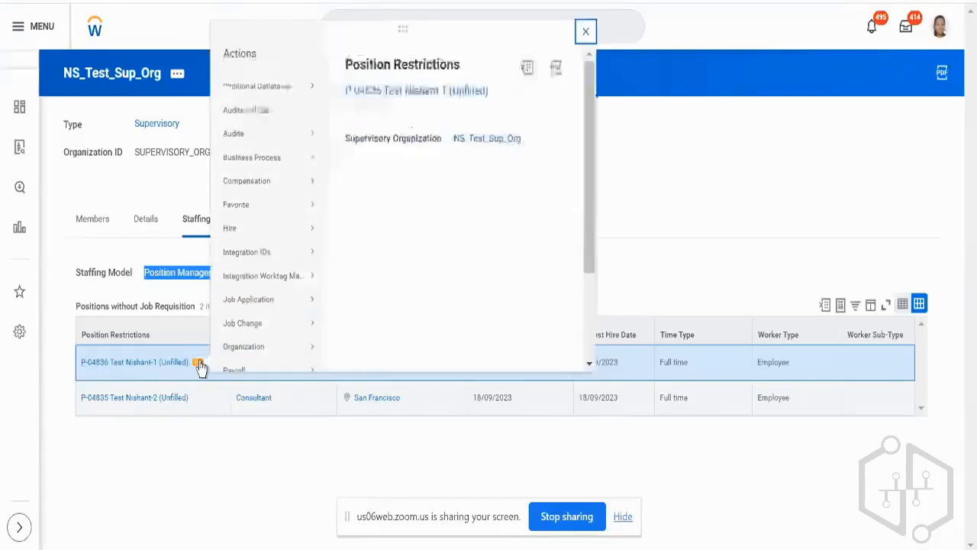
mouse_move(236, 232)
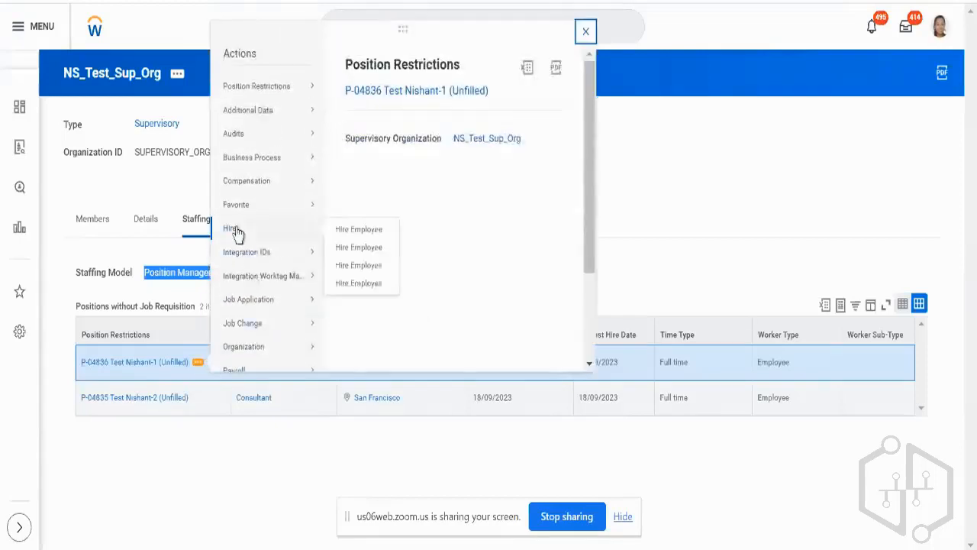
click(340, 233)
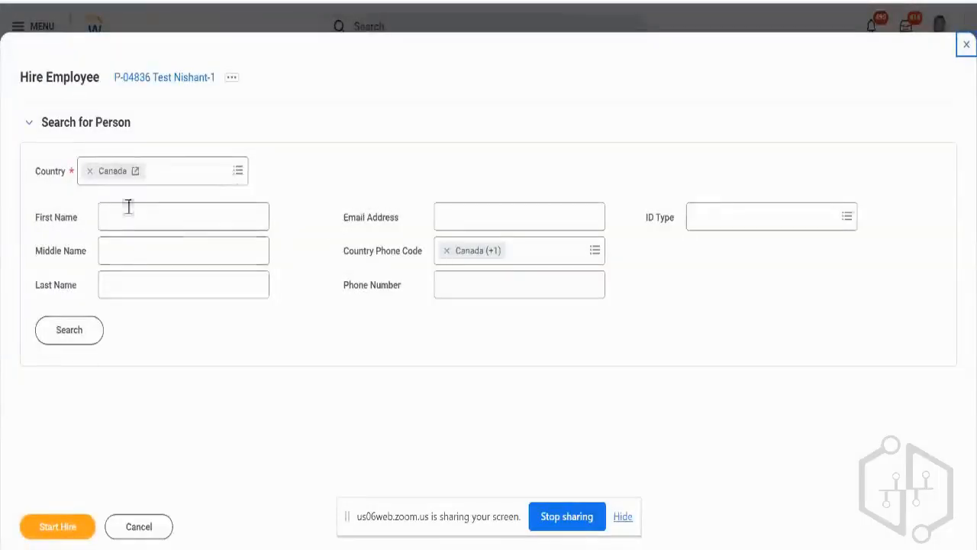
click(89, 171)
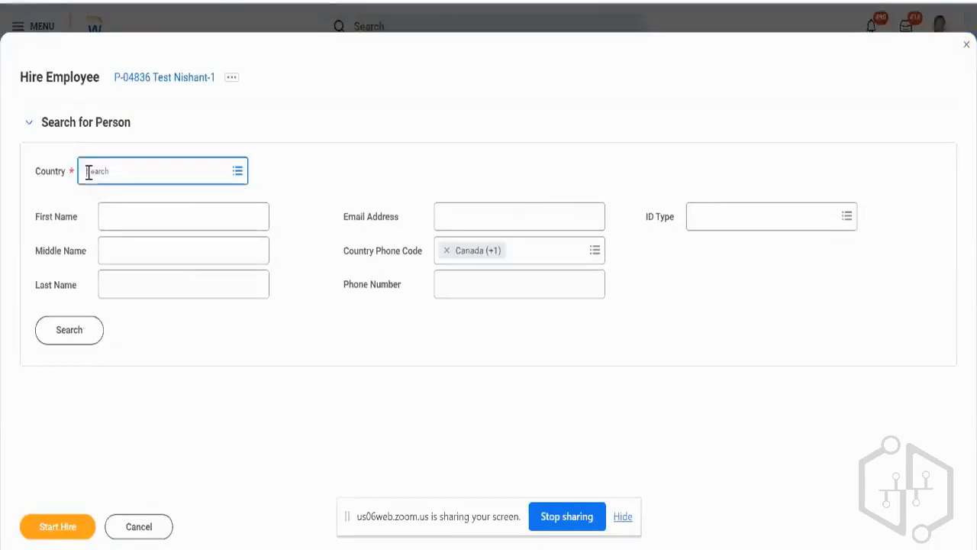
text(Amer)
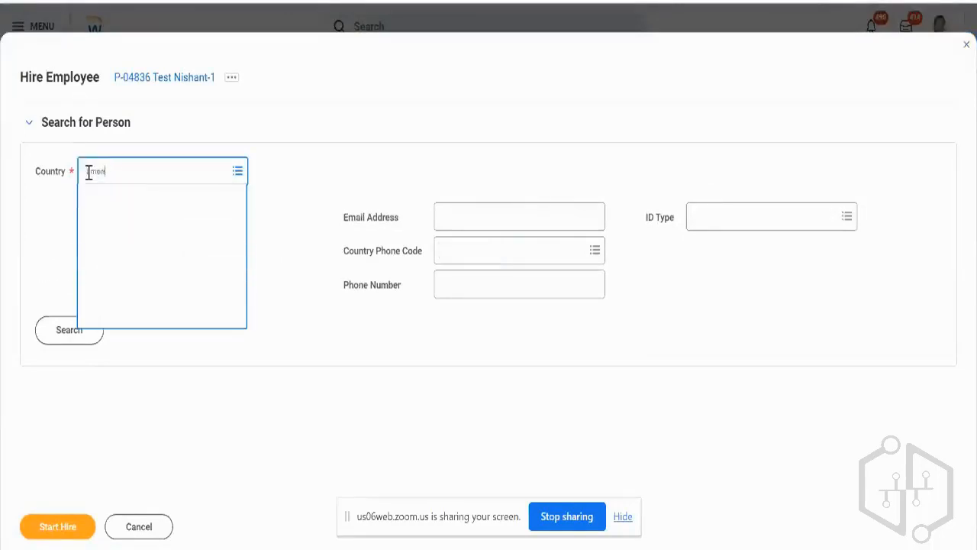
key(Down)
key(Down)
key(Down)
key(Down)
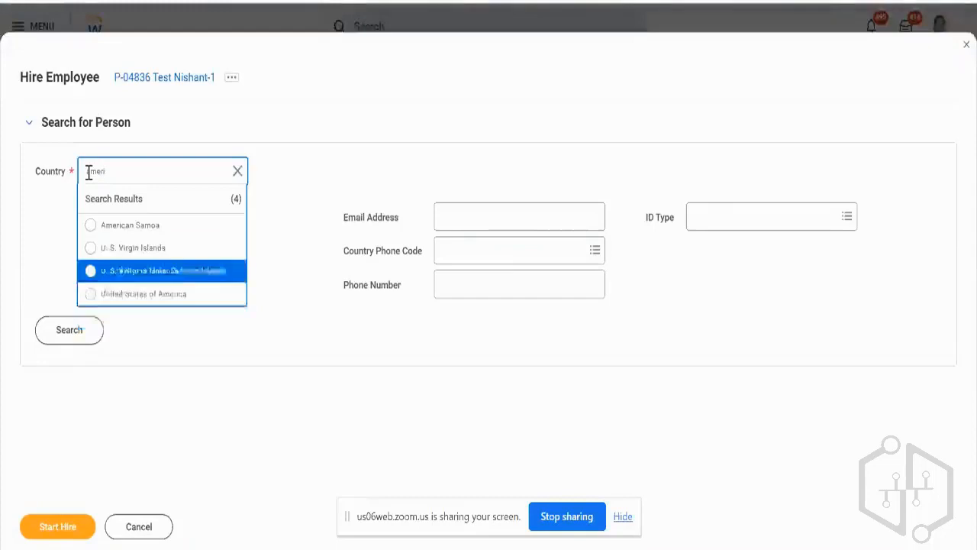
key(Return)
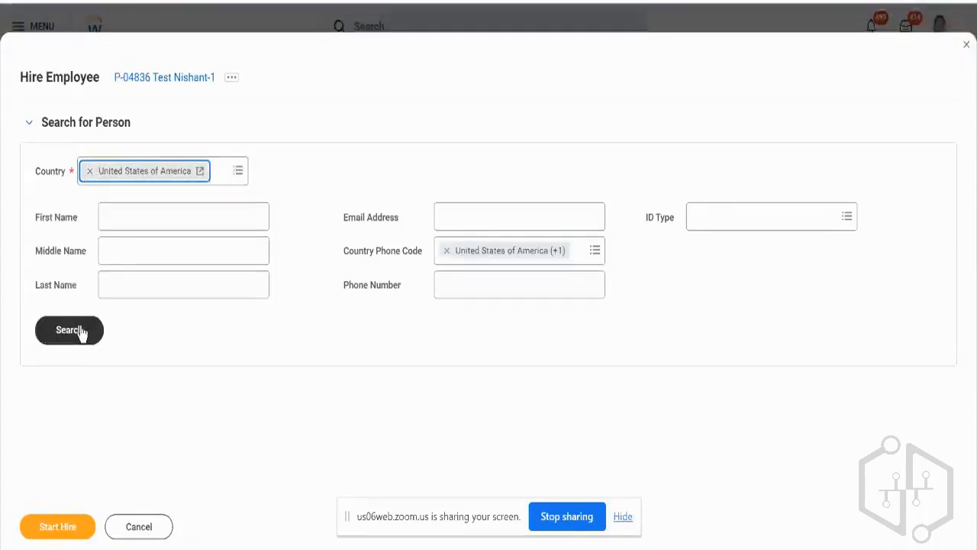
click(82, 333)
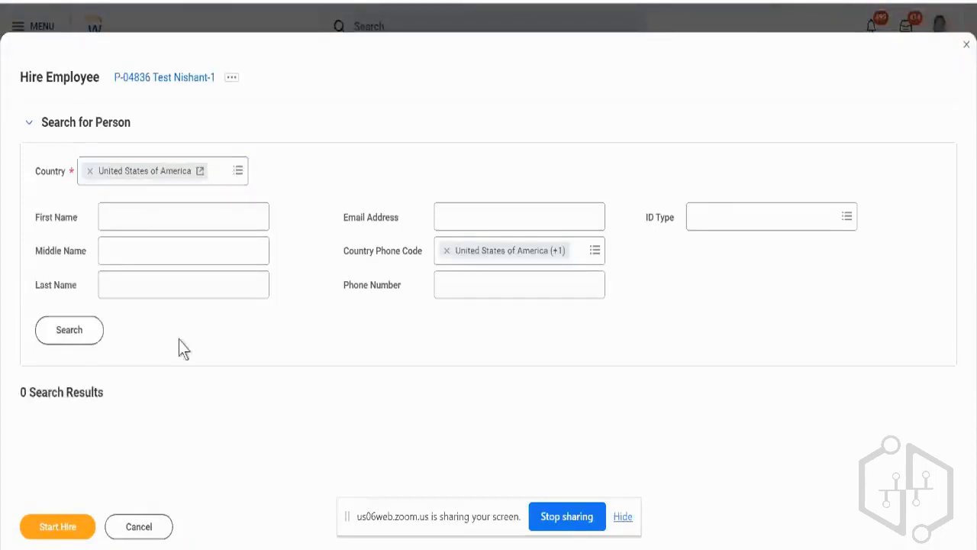
click(137, 527)
click(404, 310)
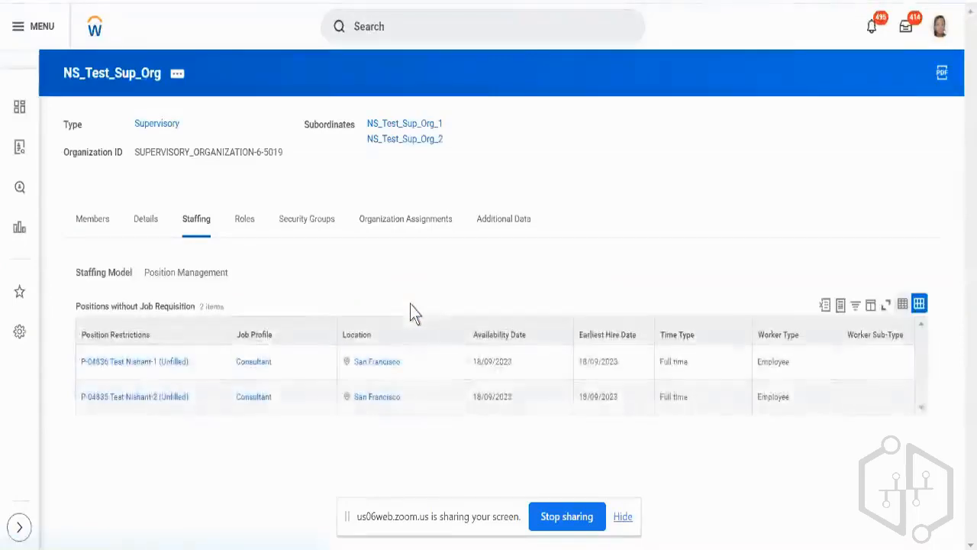
click(197, 364)
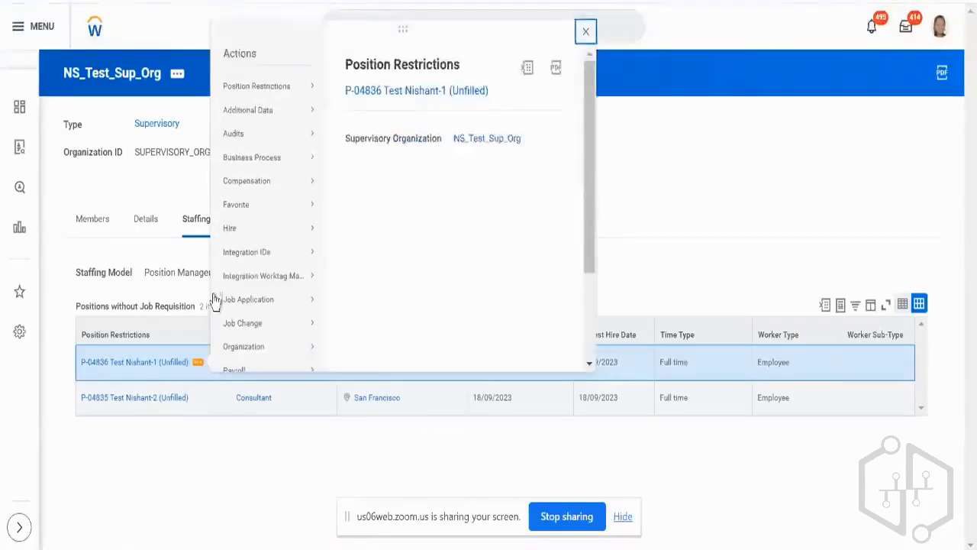
mouse_move(243, 219)
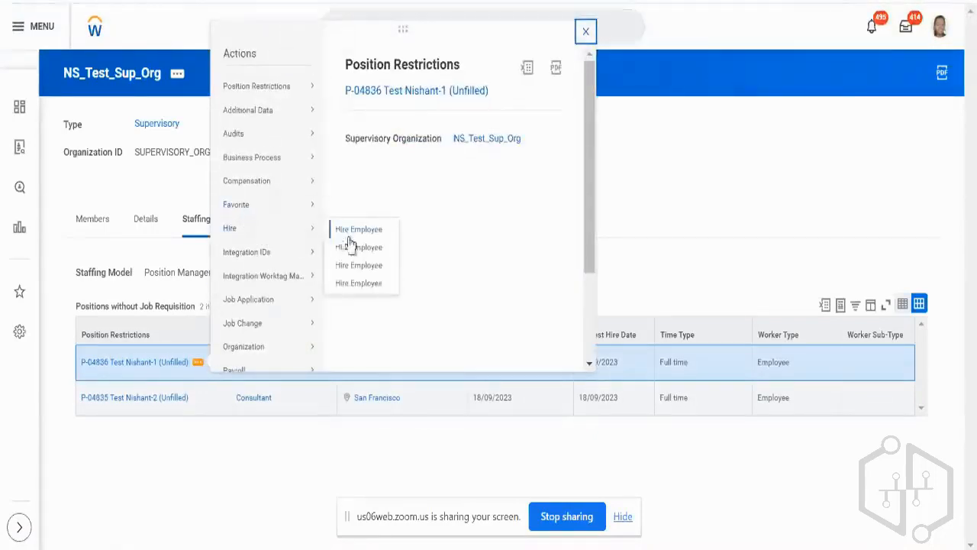
click(351, 248)
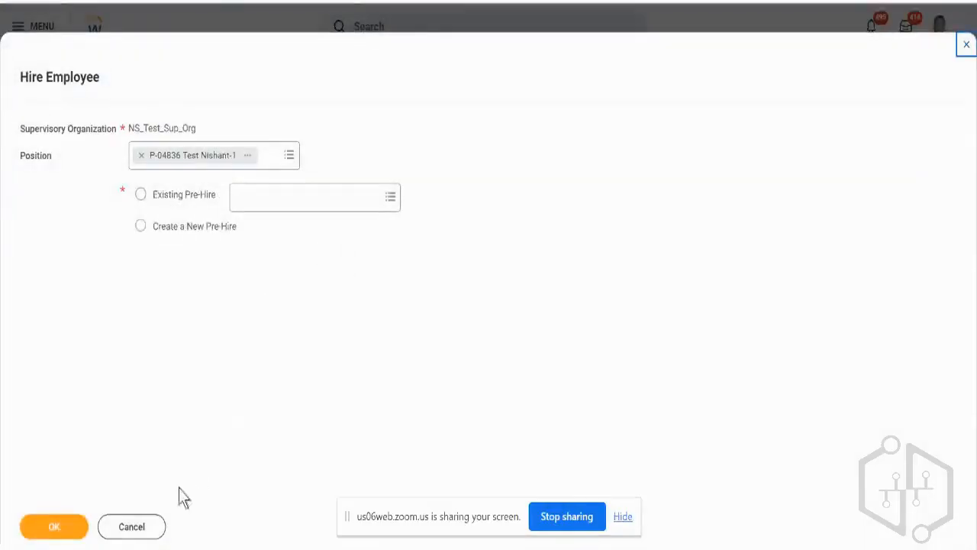
click(139, 533)
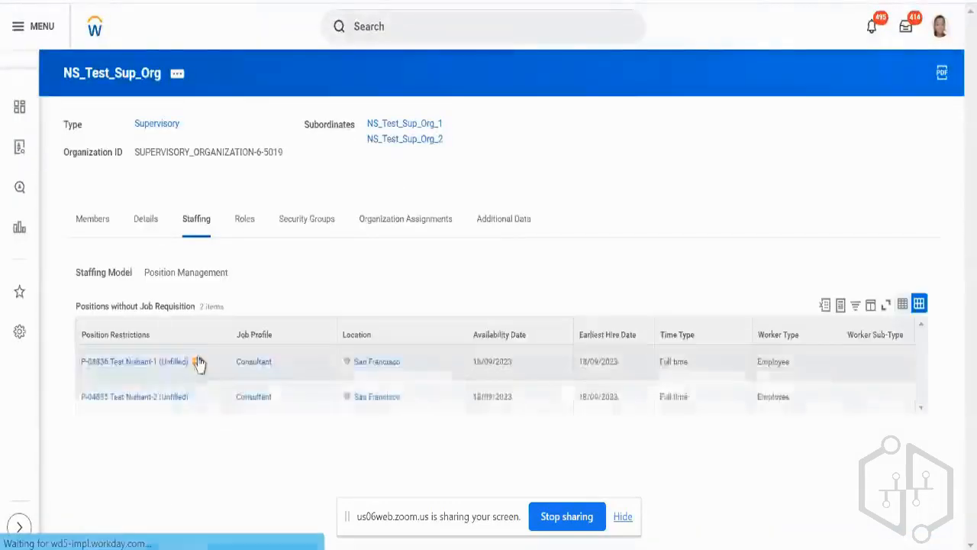
Start a Hire Employee process for the first unfilled position, P-04836, using the variant that offers an existing or new pre-hire.
click(197, 364)
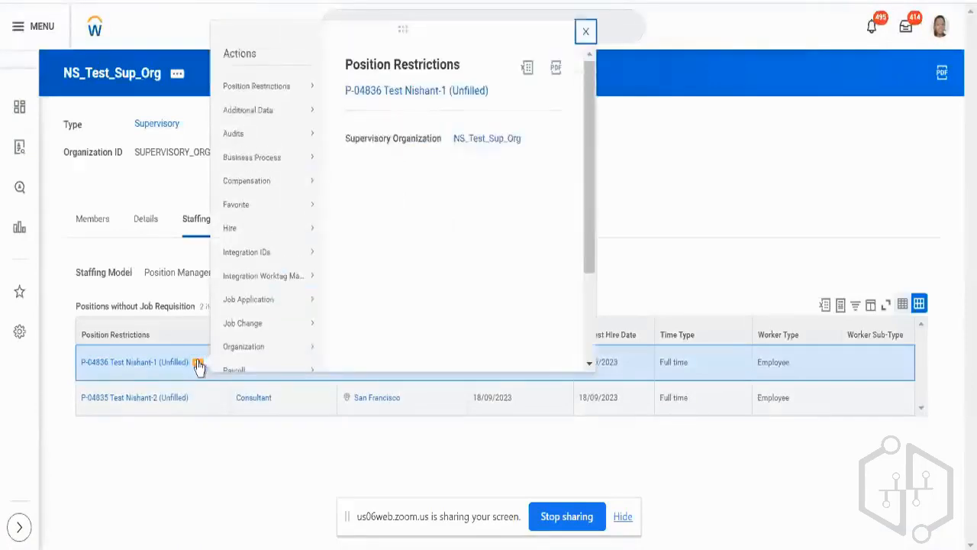
mouse_move(268, 233)
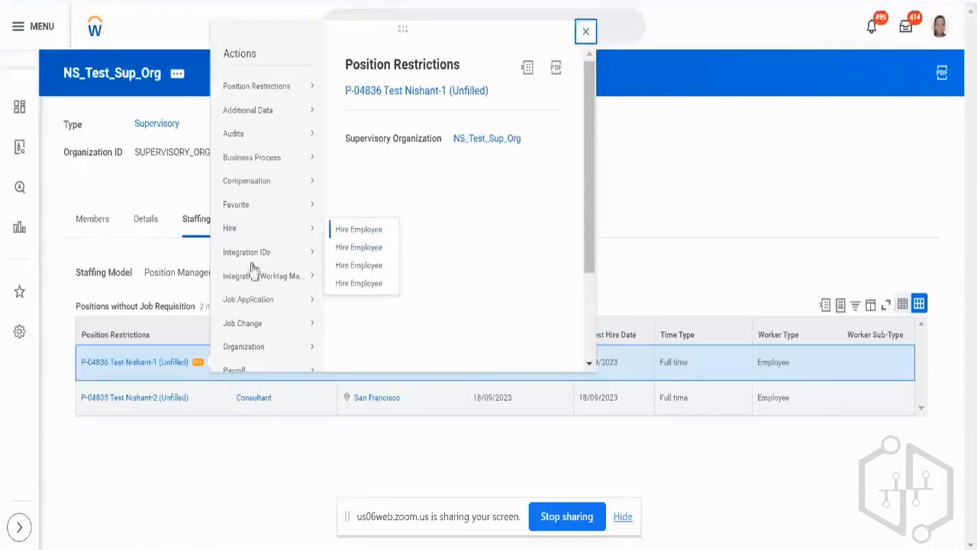
click(203, 411)
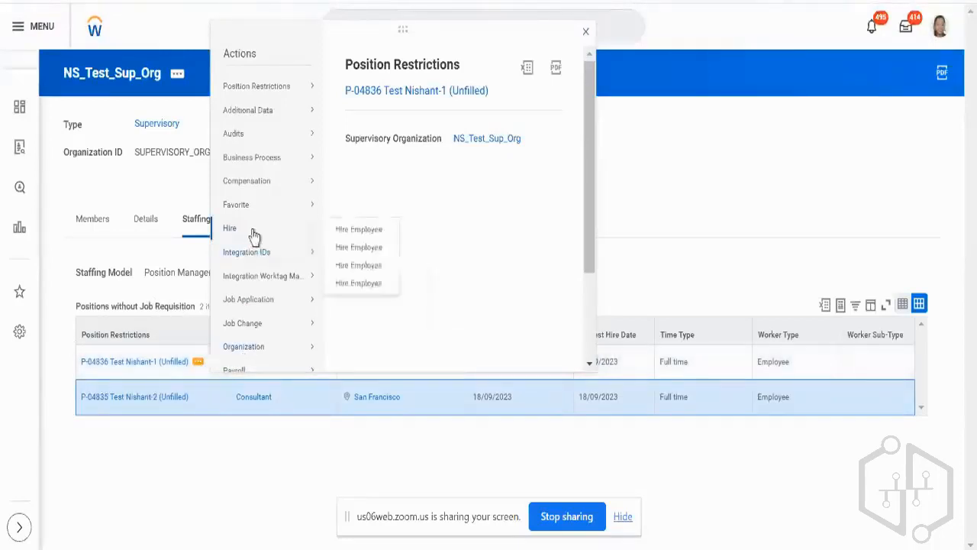
click(342, 246)
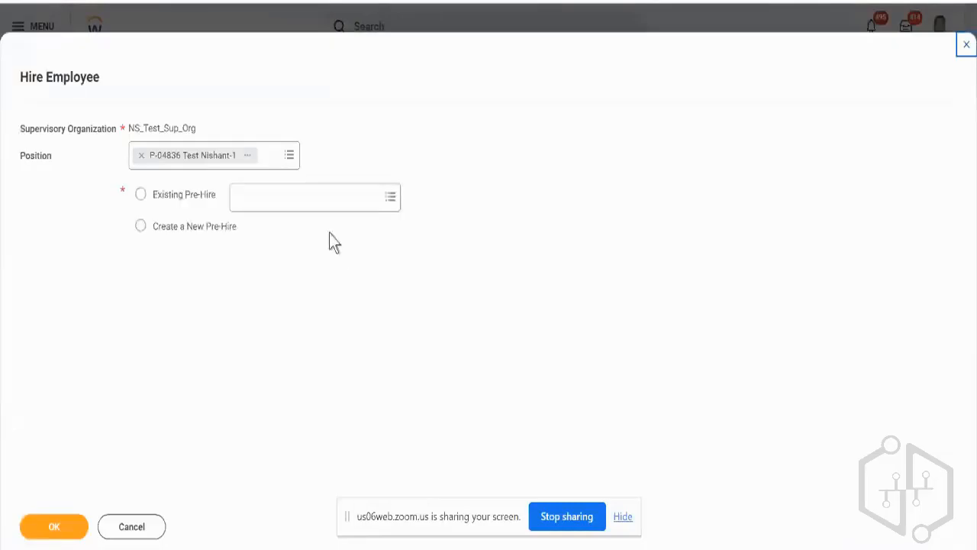
Try to select an existing pre-hire for the position by searching for the pre-hire's name.
click(208, 201)
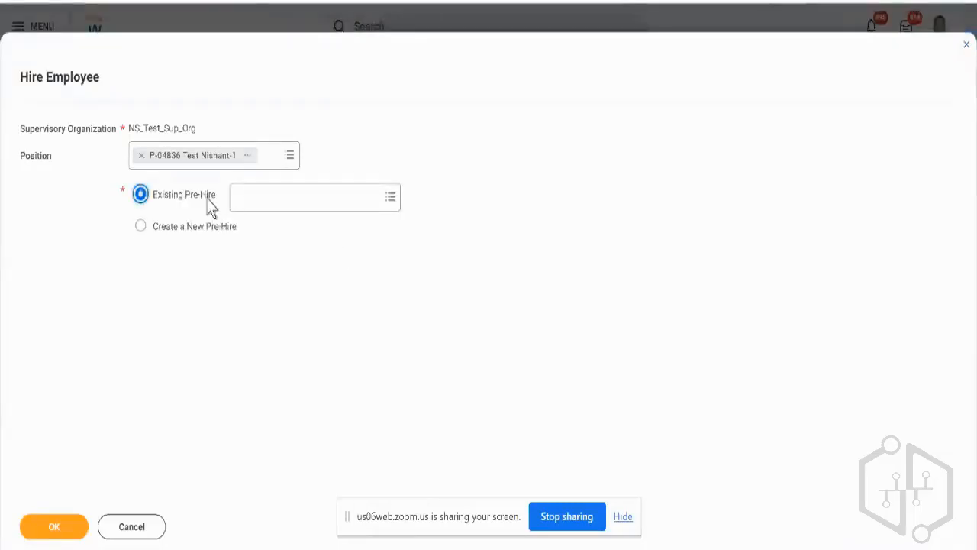
click(265, 202)
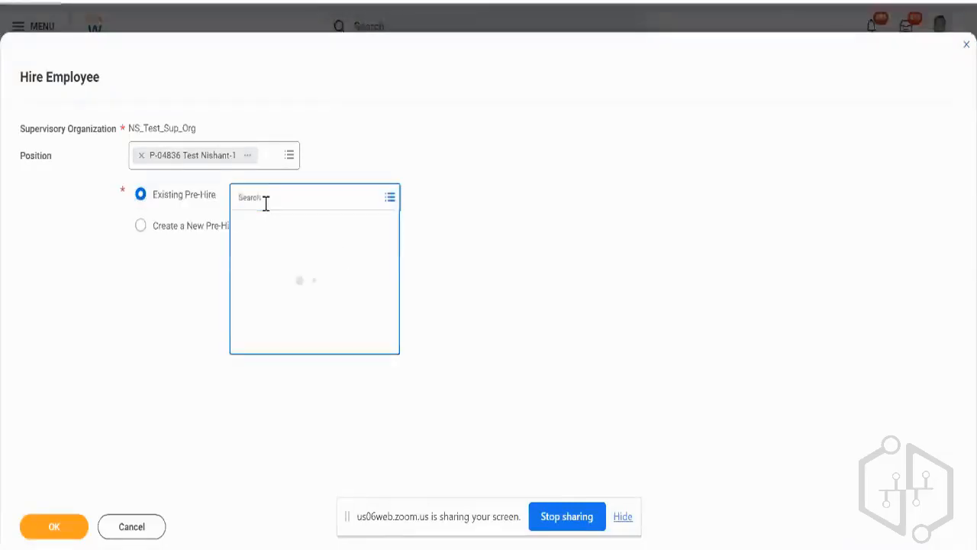
text(test aryal)
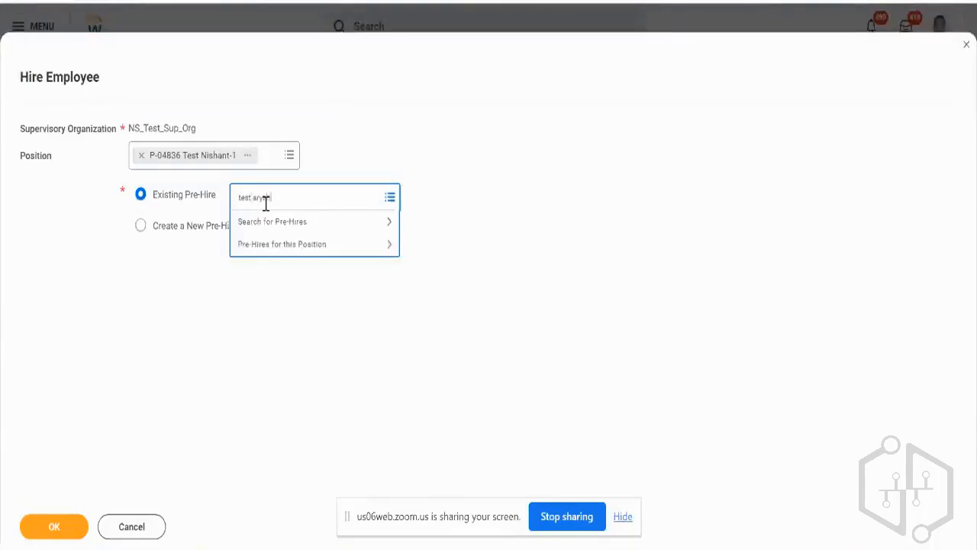
key(Return)
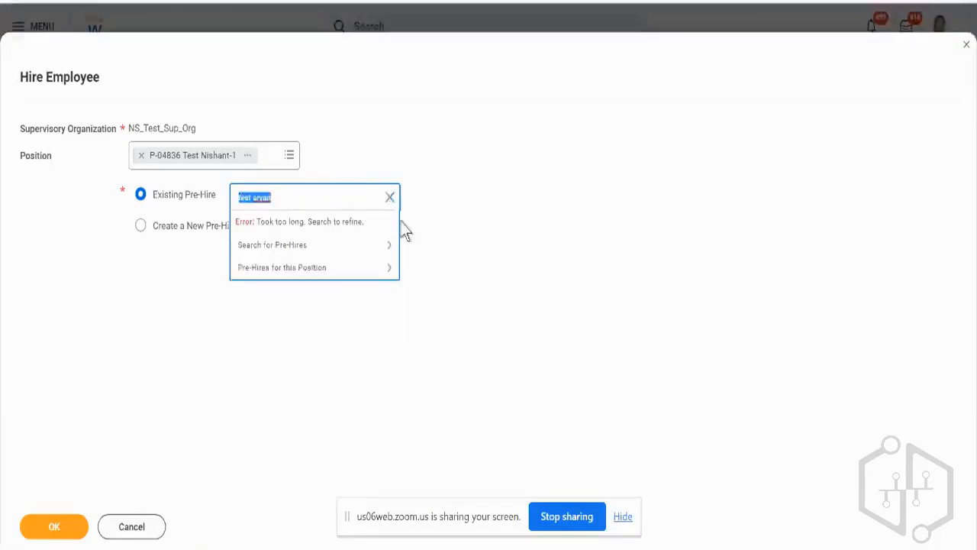
click(304, 244)
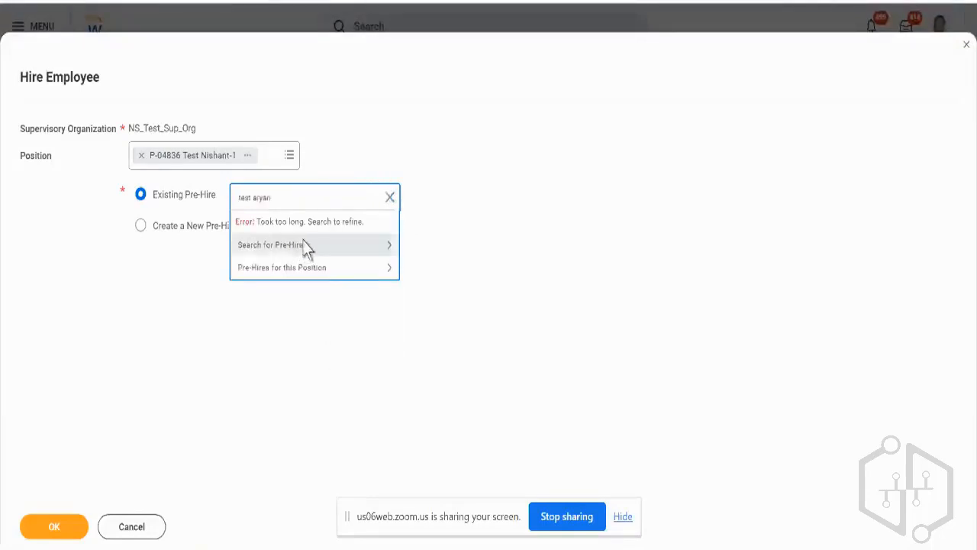
click(208, 326)
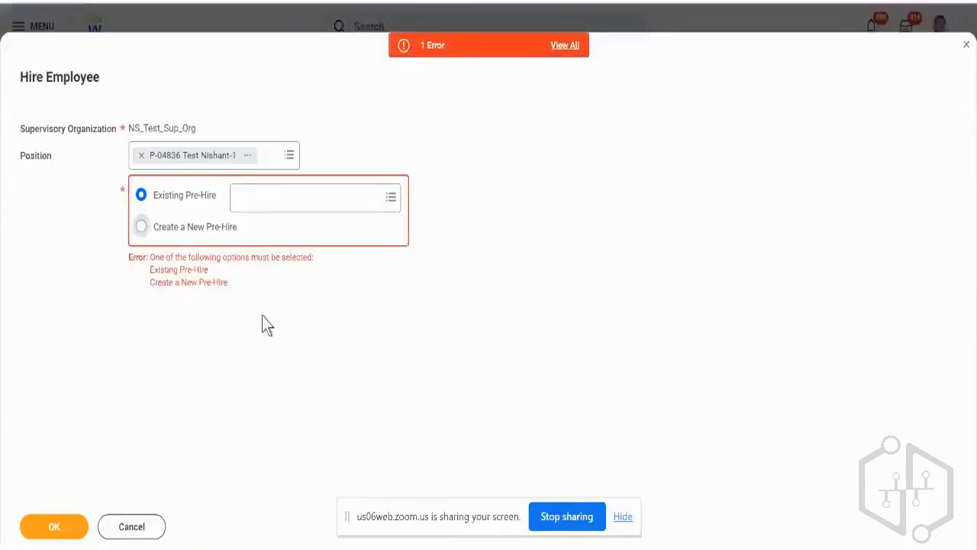
Choose to create a new pre-hire for the position, continue to the hire form and look through its fields.
click(142, 227)
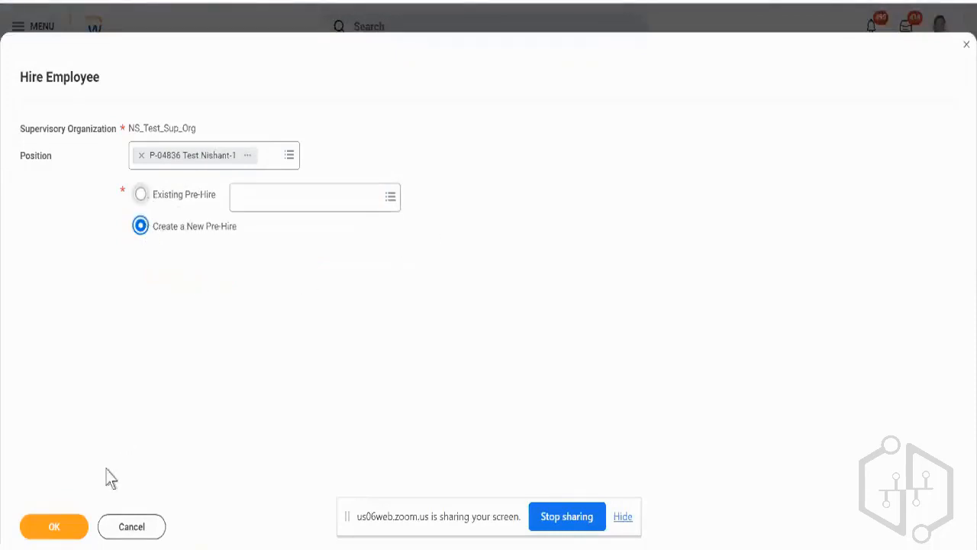
click(69, 527)
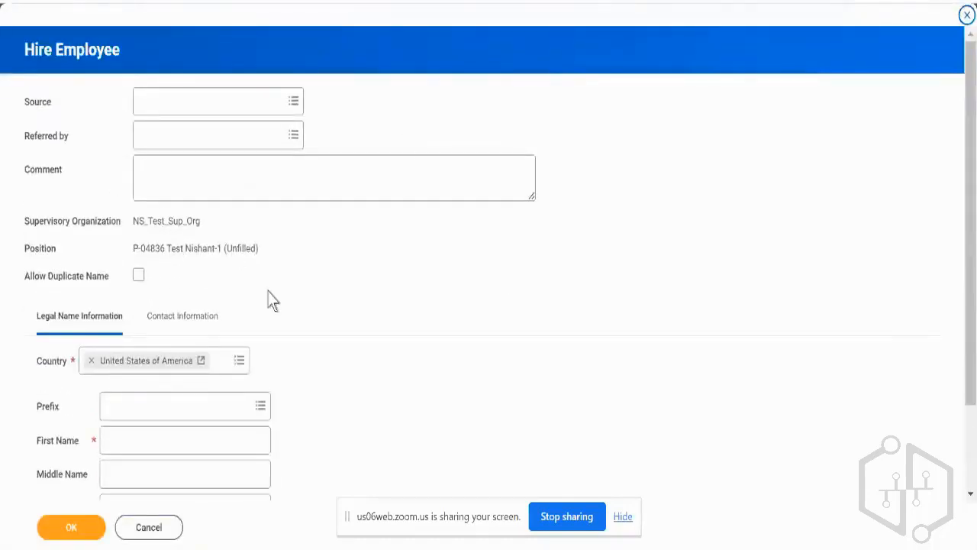
scroll(272, 300, down, 1)
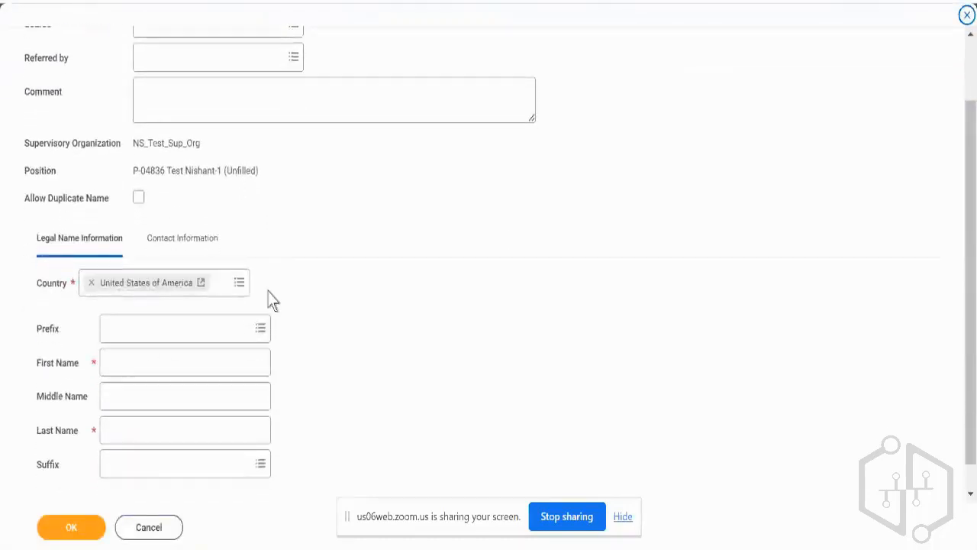
scroll(273, 300, up, 1)
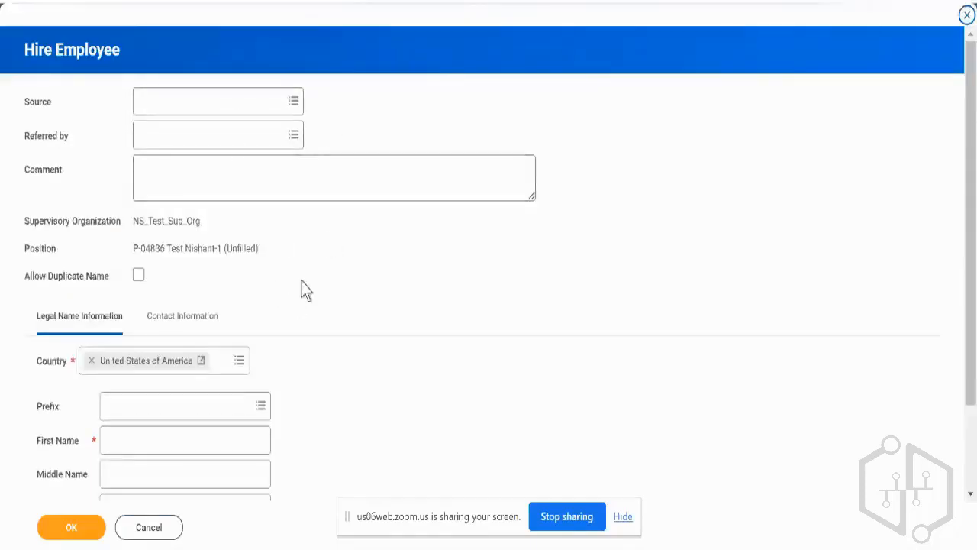
Enter the new pre-hire's first name and last name in the legal name information, and open the contact information.
scroll(306, 290, down, 1)
click(200, 329)
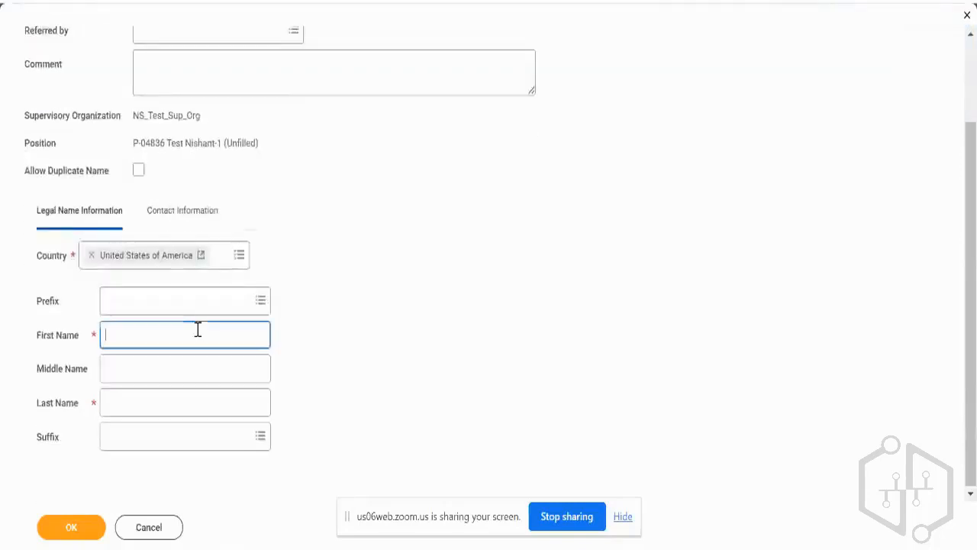
text(Test)
key(Tab)
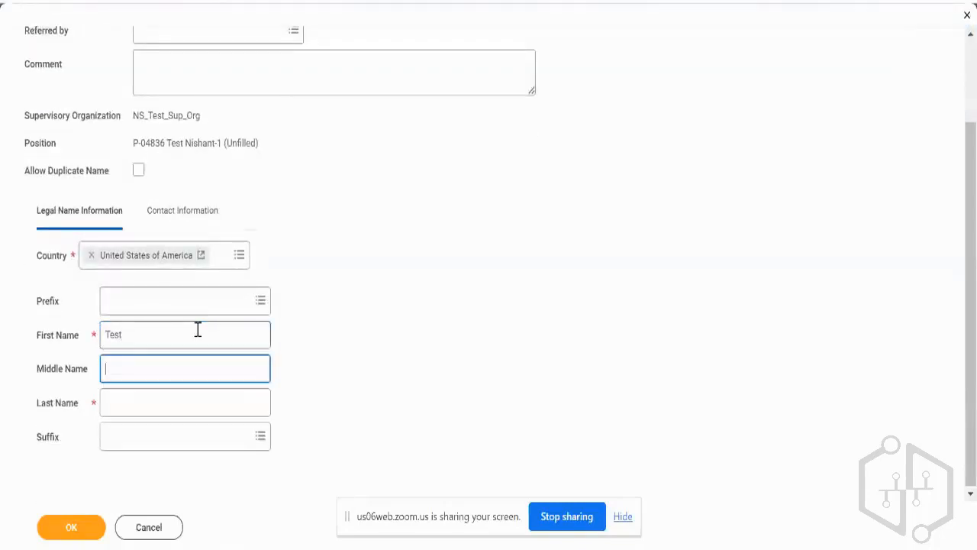
key(Tab)
text(an)
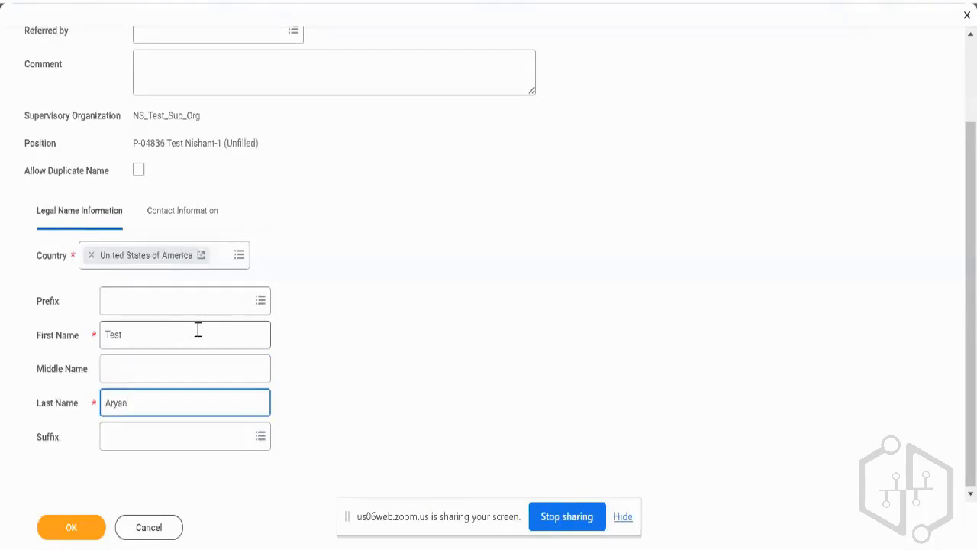
click(183, 214)
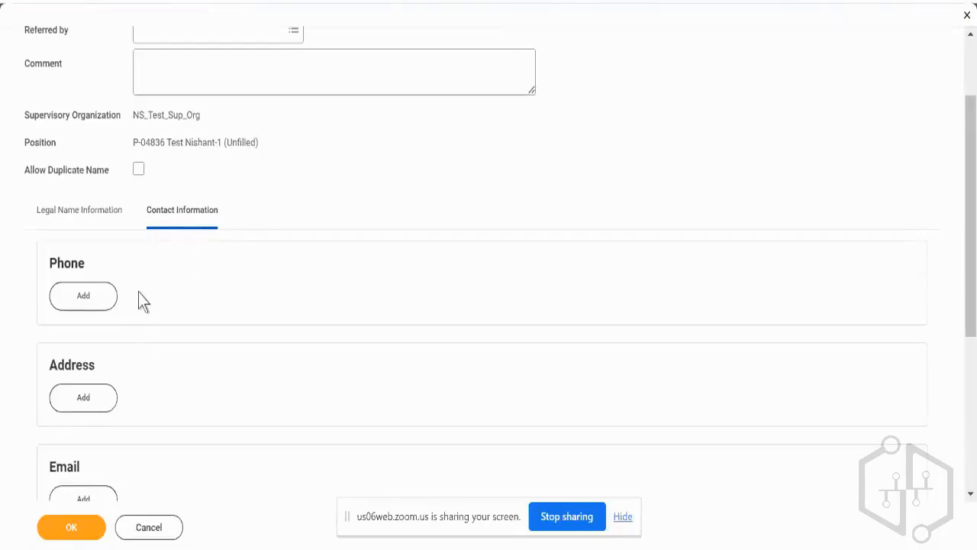
Add the pre-hire's email address to the contact information with type Home, and submit the form.
scroll(122, 366, down, 1)
click(96, 413)
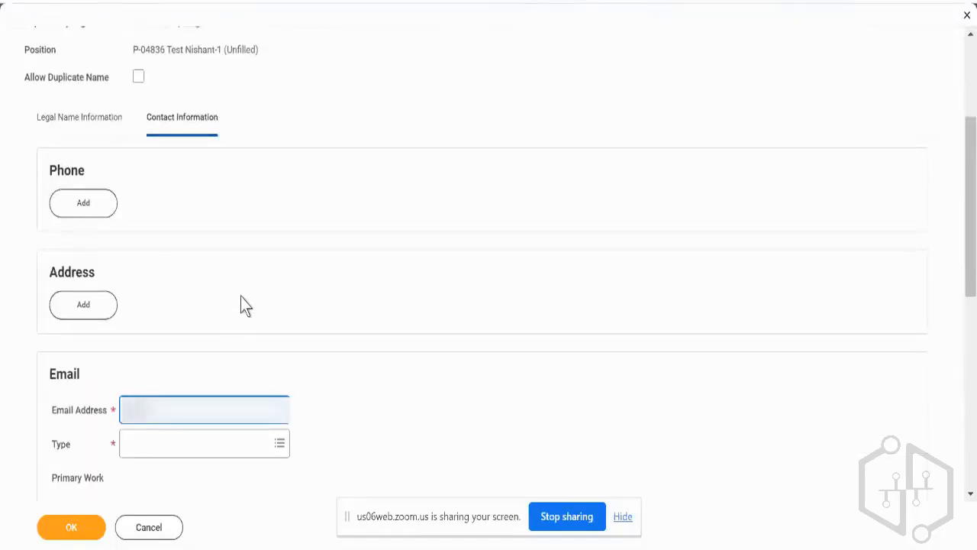
text(*******)
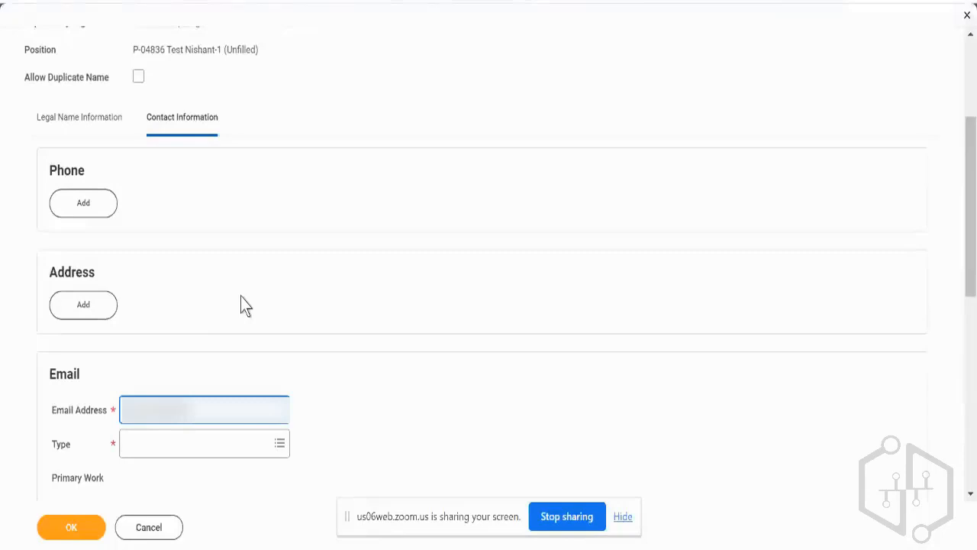
text(**)
key(Tab)
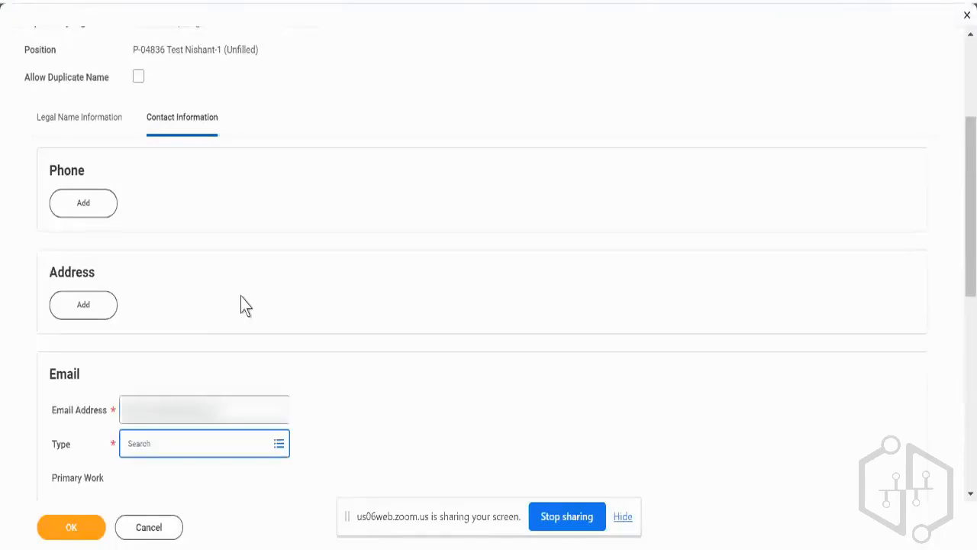
key(Return)
key(Return)
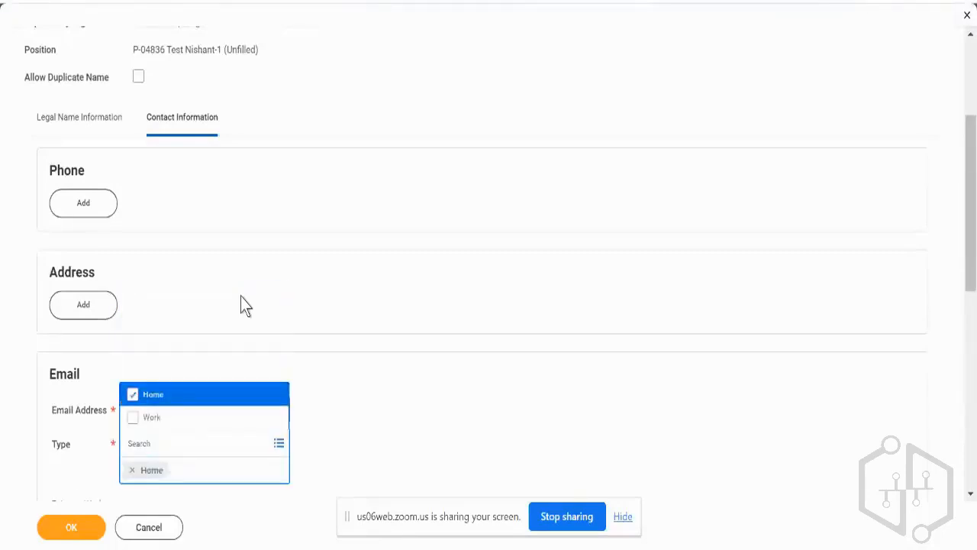
key(Tab)
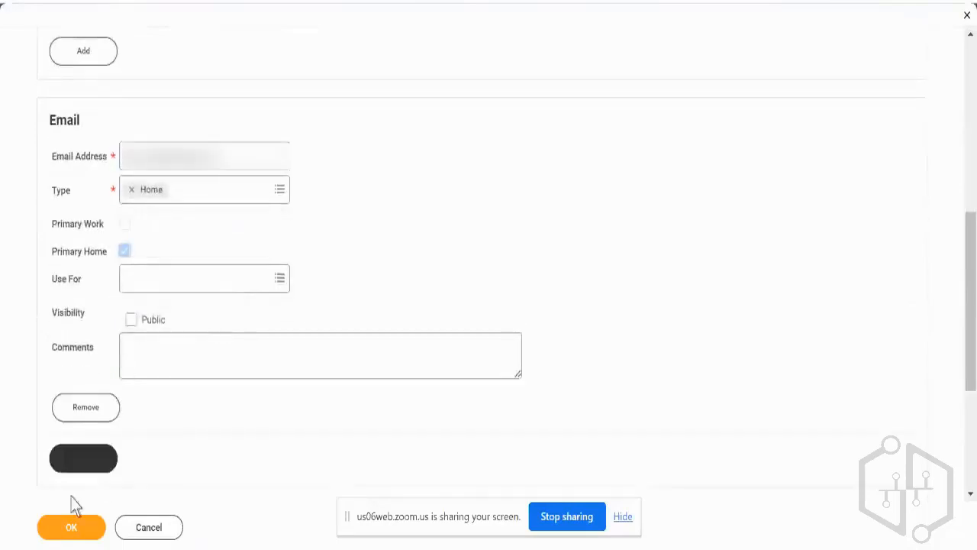
click(75, 534)
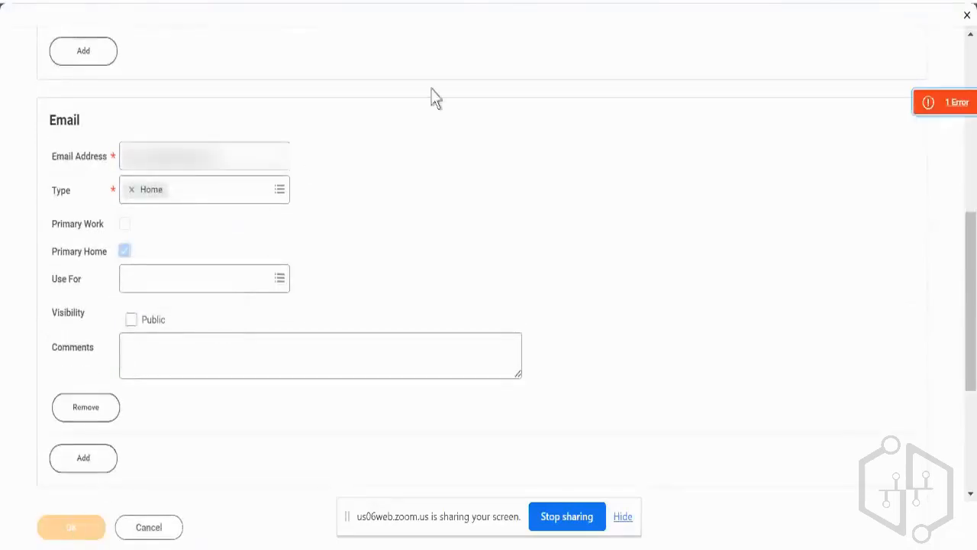
Review the page error, change the pre-hire's legal name to a non-duplicate one, and resubmit the form.
click(904, 123)
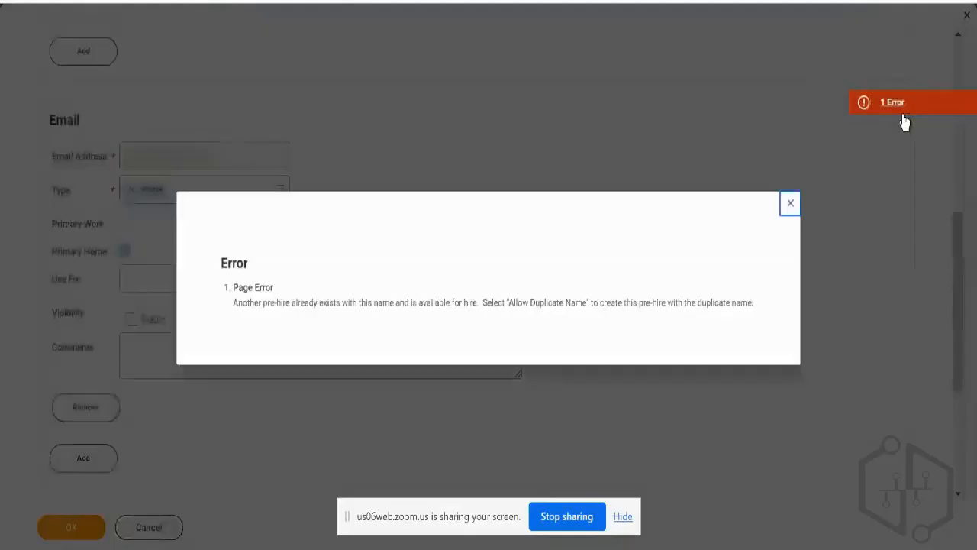
click(789, 203)
scroll(203, 222, up, 2)
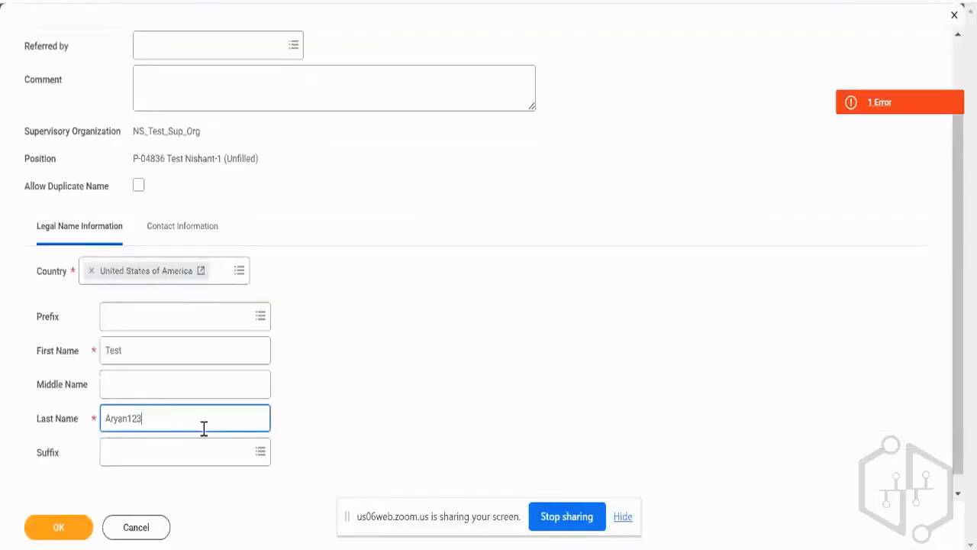
click(70, 527)
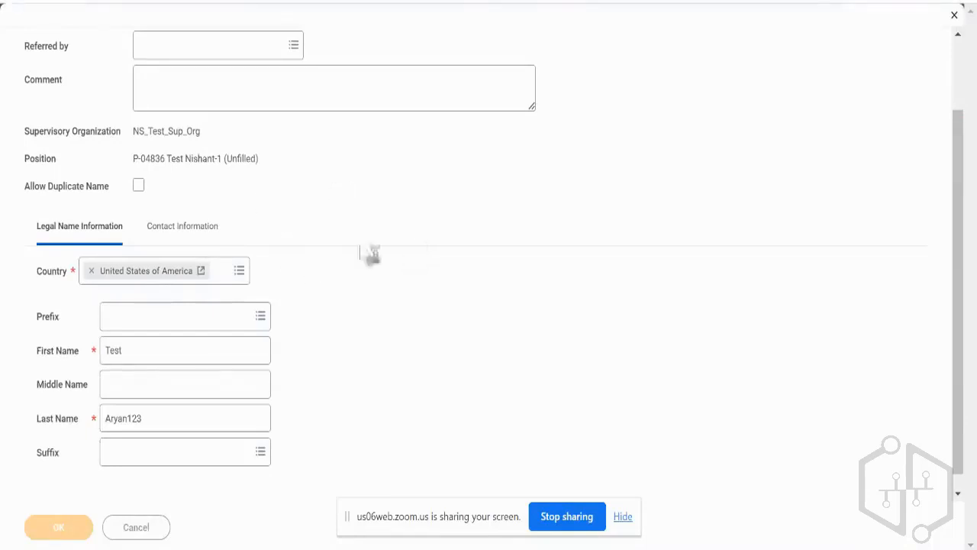
Set the hire date to 18/09/2023, review the job details and working time, and try to submit the hire.
scroll(328, 258, up, 2)
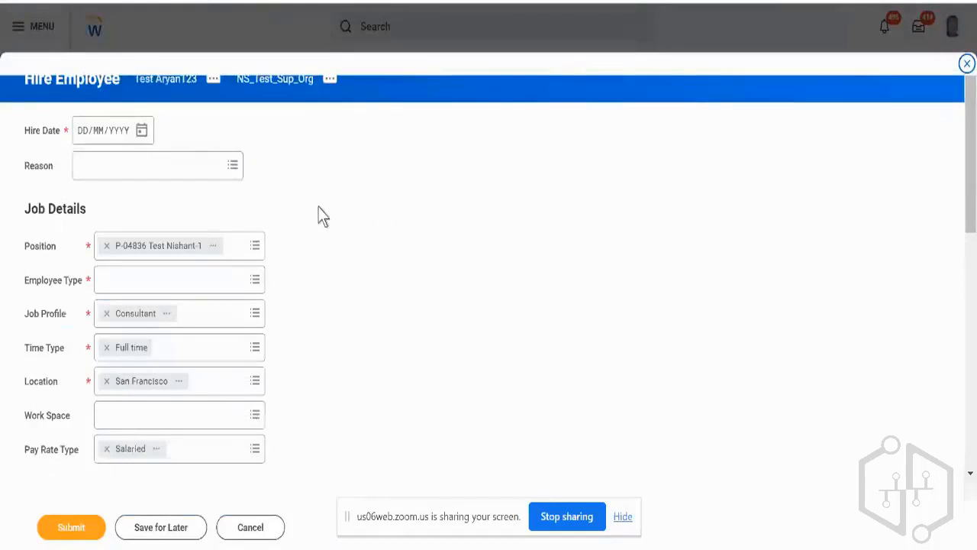
triple_click(82, 85)
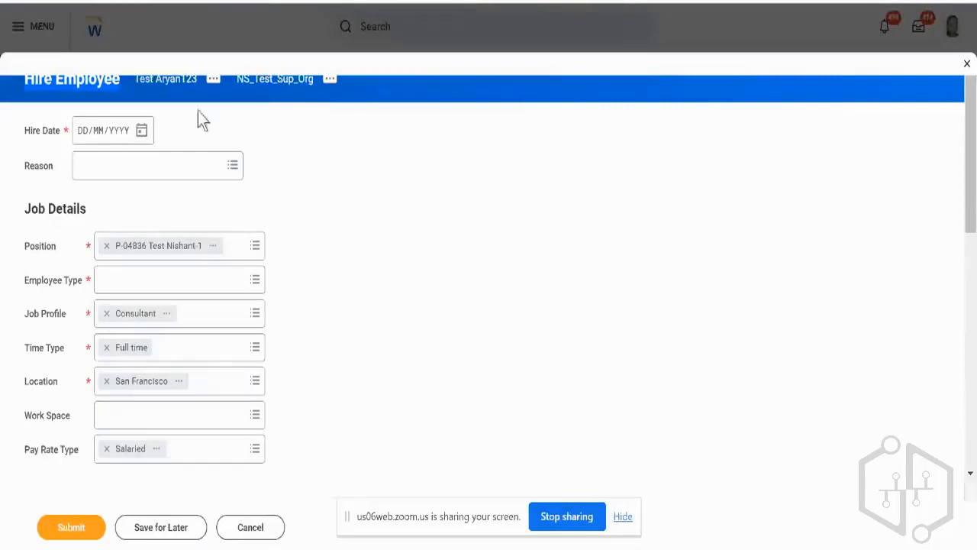
click(145, 133)
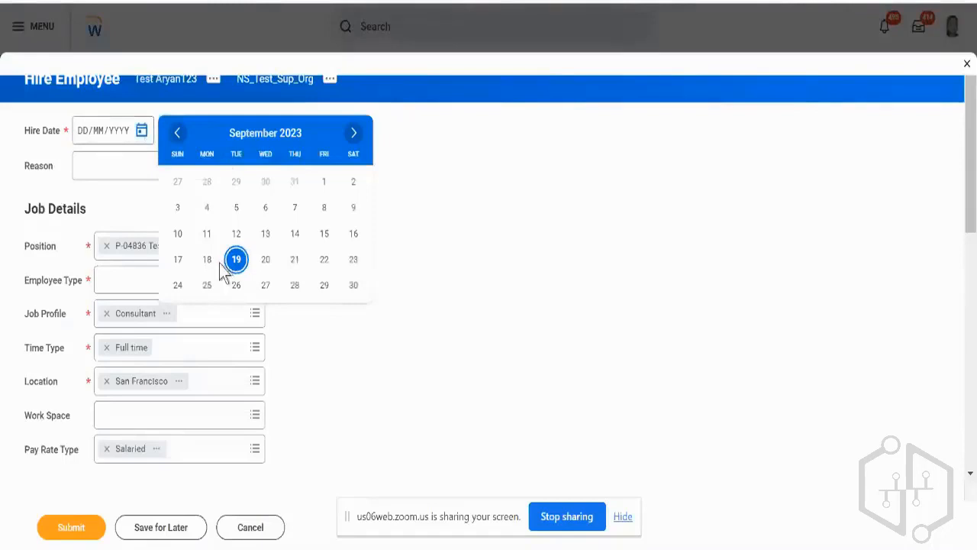
click(207, 260)
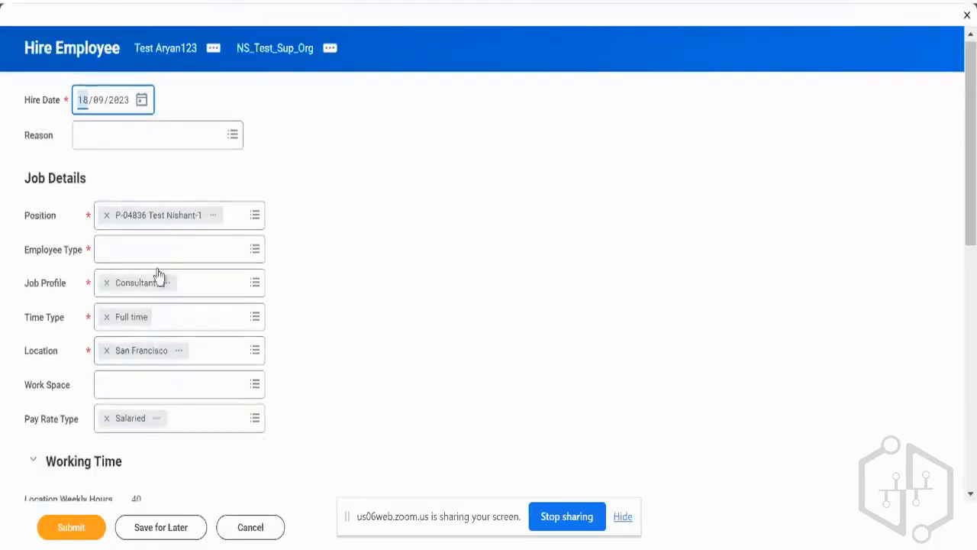
scroll(306, 349, down, 4)
scroll(304, 348, down, 2)
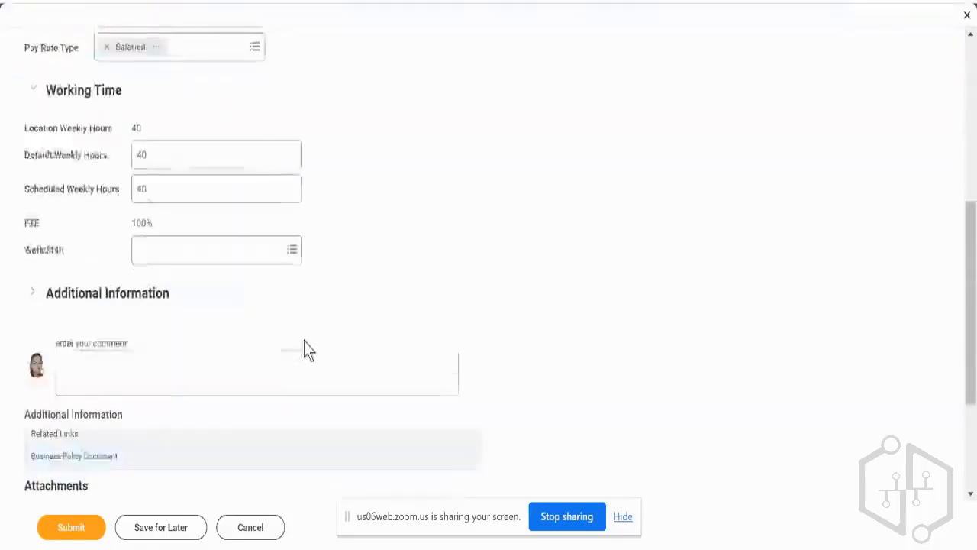
scroll(304, 345, down, 1)
scroll(305, 340, down, 1)
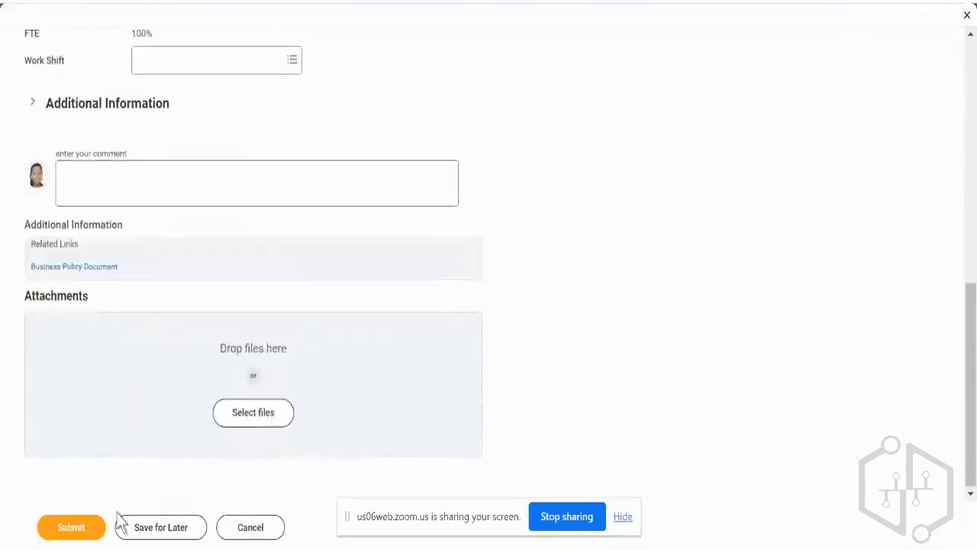
click(72, 527)
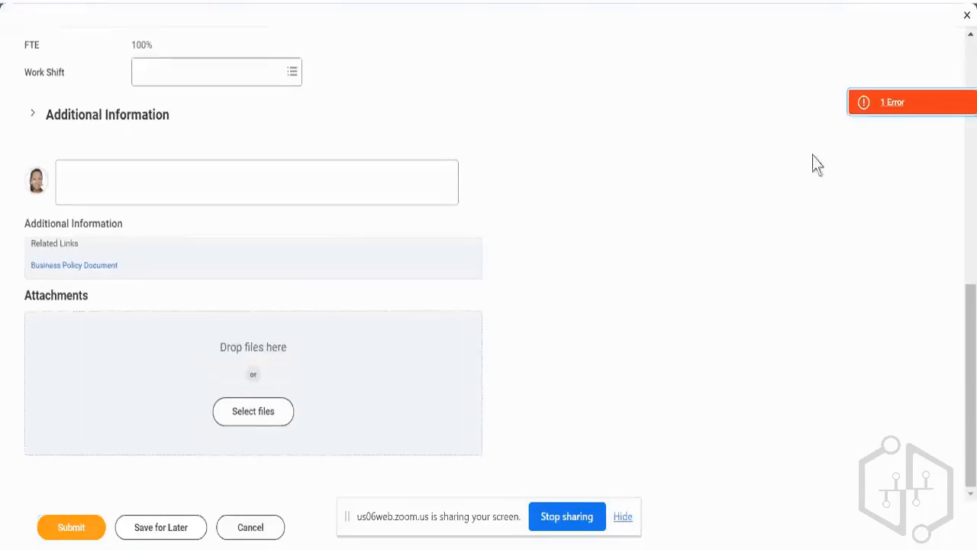
Check the submission error, set the Employee Type to Regular and submit the hire again.
click(894, 106)
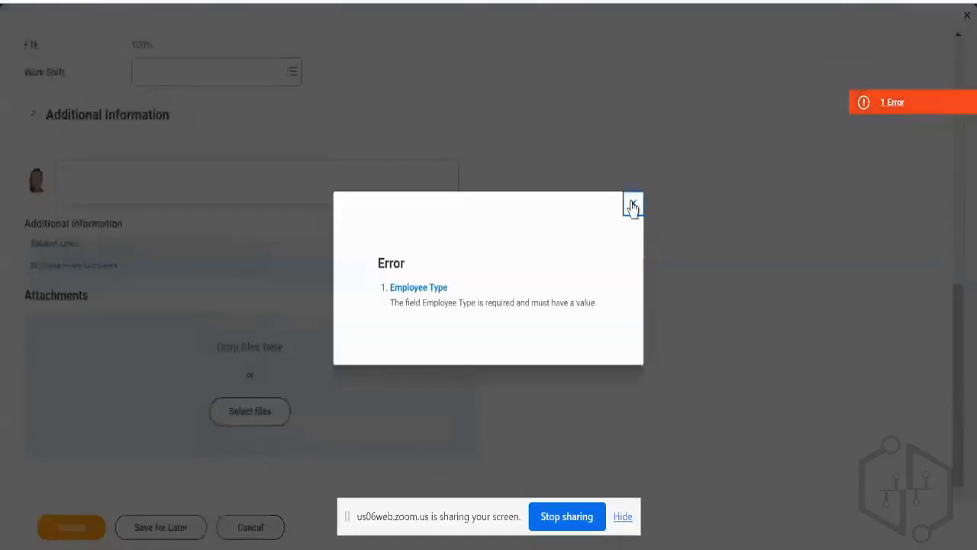
click(633, 207)
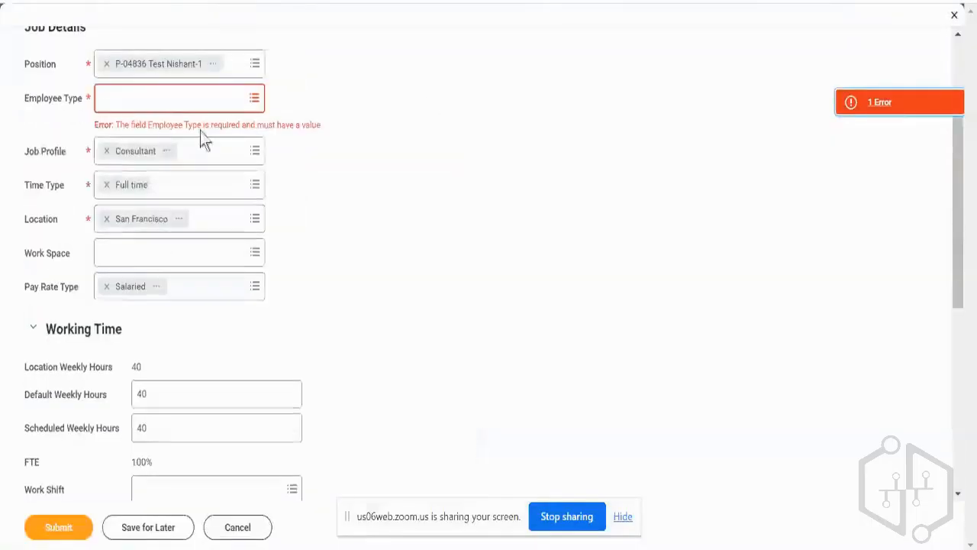
click(187, 100)
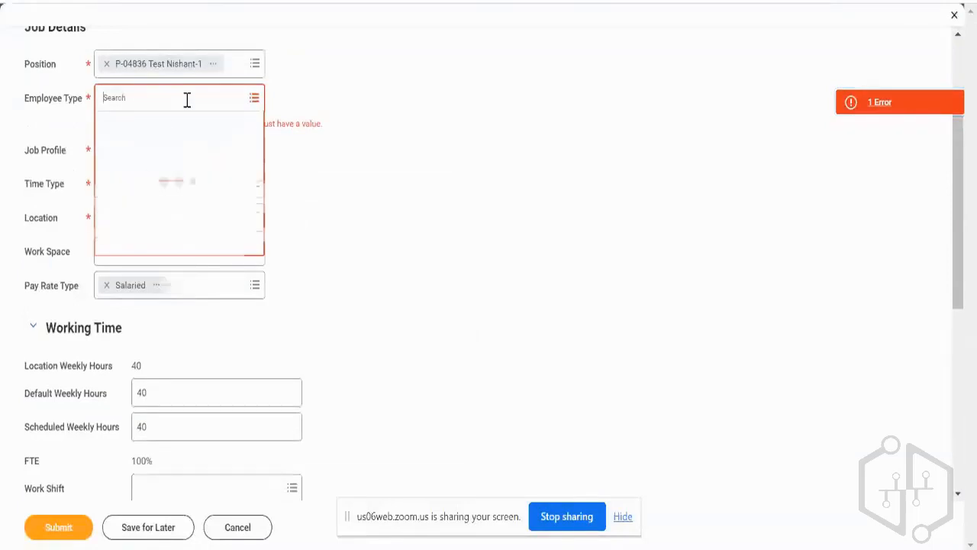
click(131, 153)
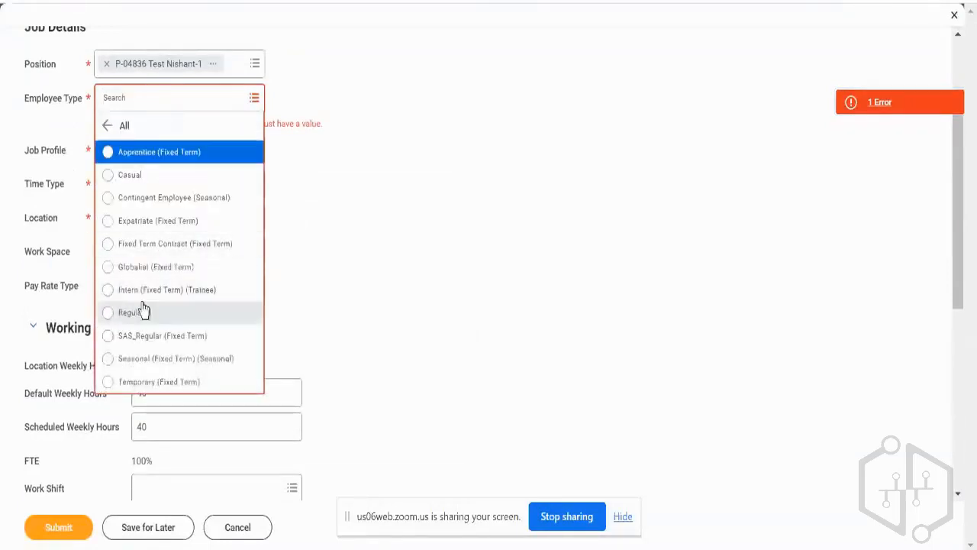
click(142, 306)
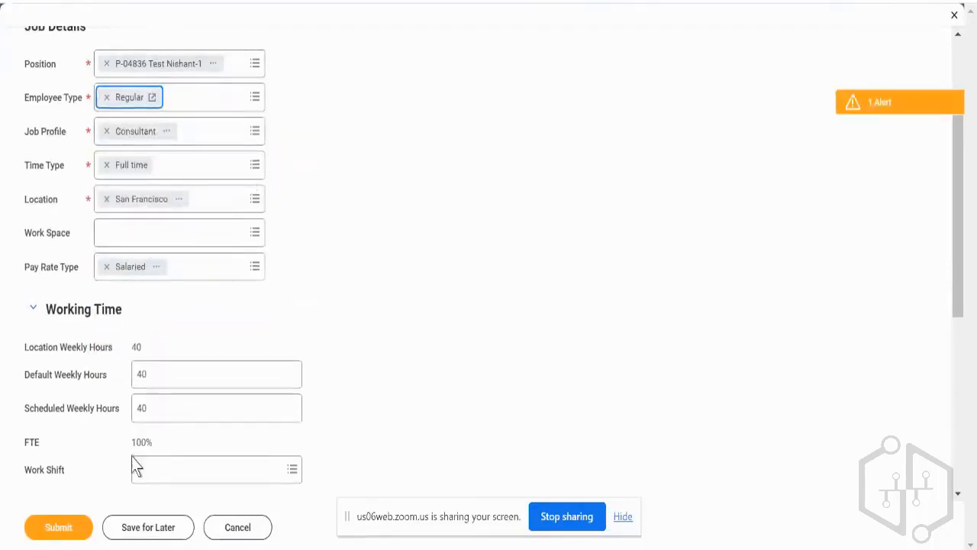
click(60, 530)
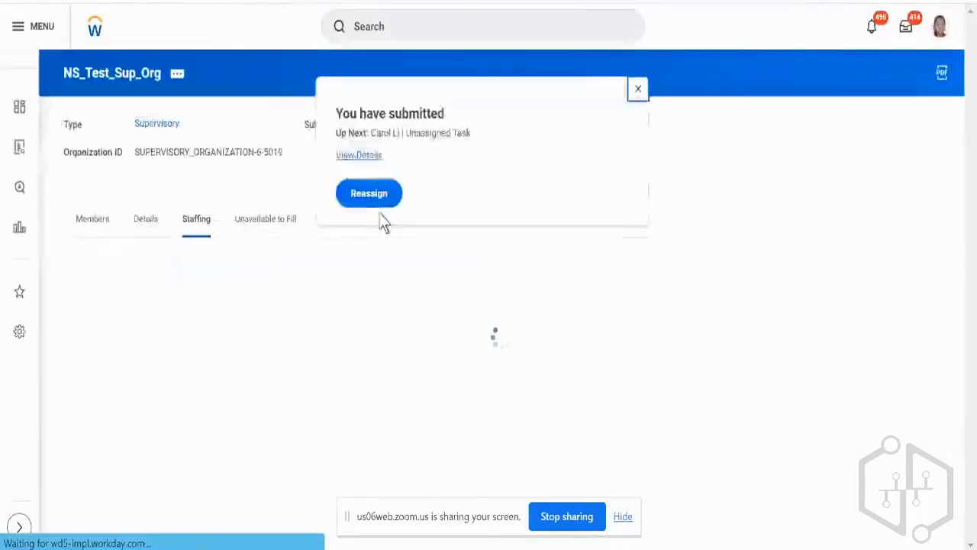
Open the submitted hire's details and examine the status of the Hire and Approval by Manager steps in the process history.
click(374, 161)
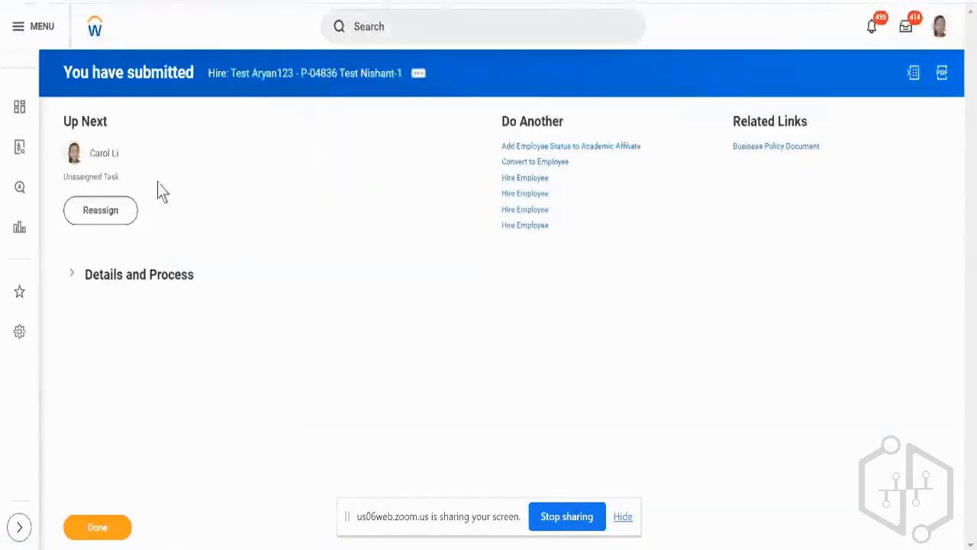
click(137, 288)
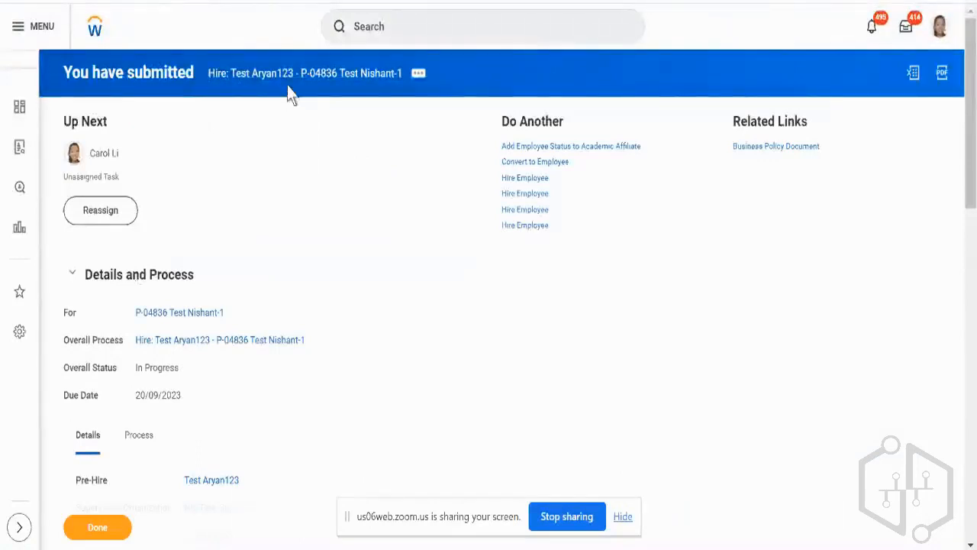
scroll(320, 263, down, 3)
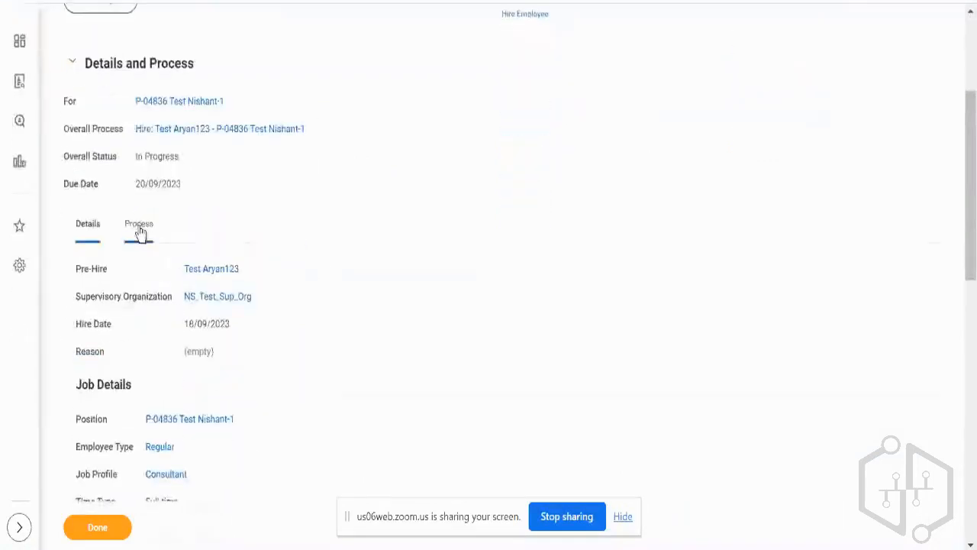
click(139, 229)
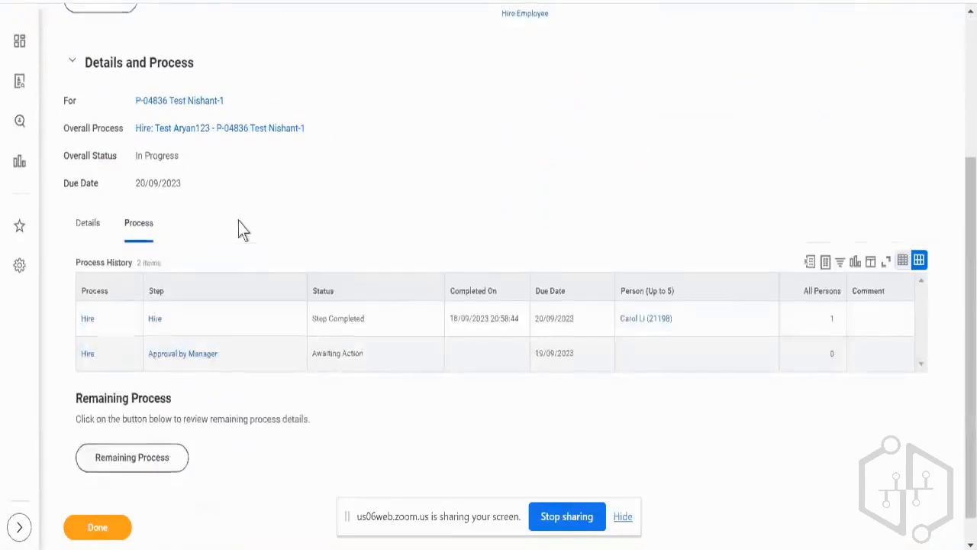
scroll(238, 221, down, 1)
click(273, 313)
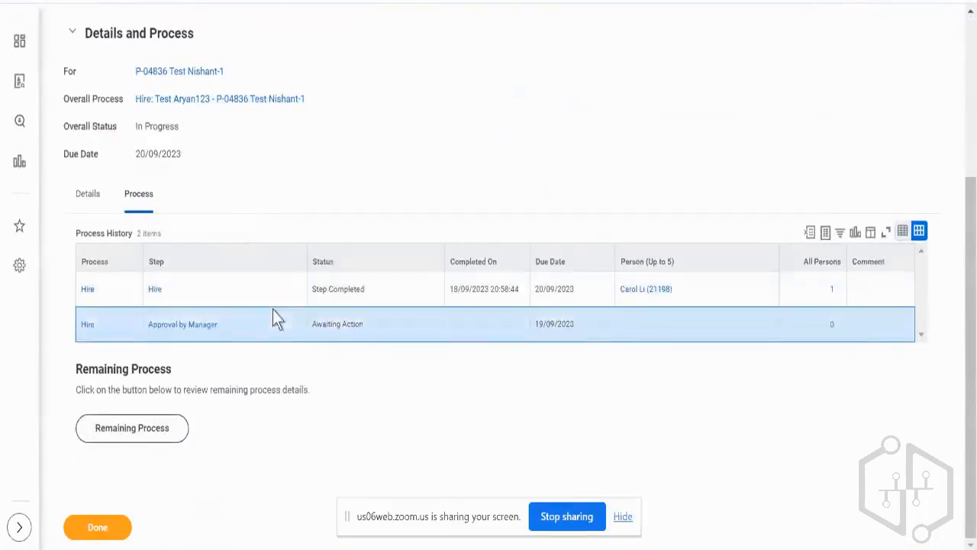
click(333, 297)
triple_click(333, 294)
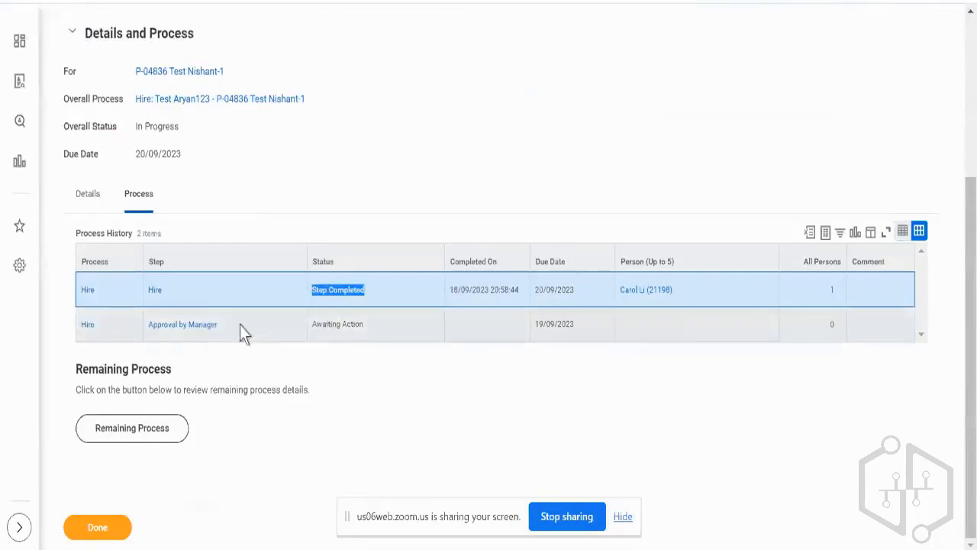
drag(239, 325, 202, 297)
click(148, 332)
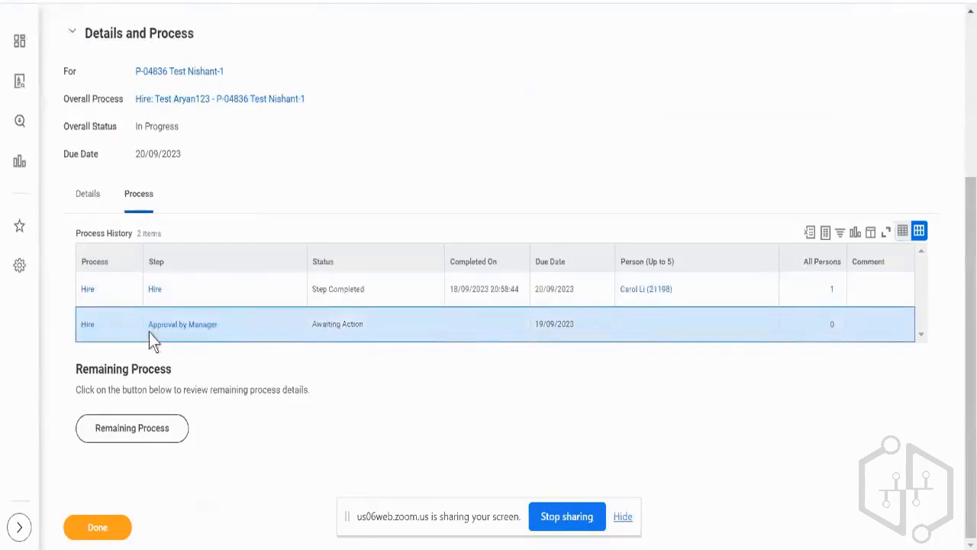
triple_click(149, 332)
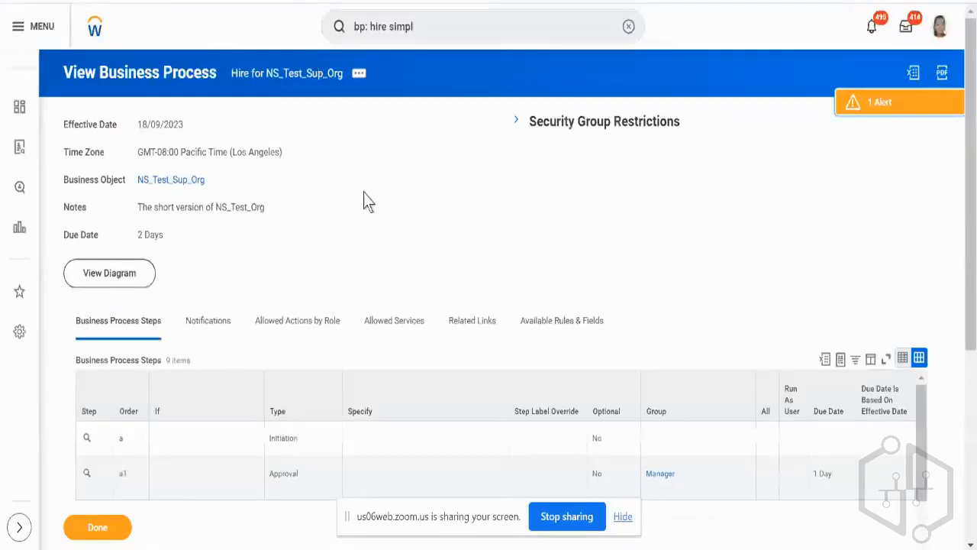
Examine approval step a1 and its assigned group in the Hire business process definition for NS_Test_Sup_Org.
scroll(363, 195, down, 3)
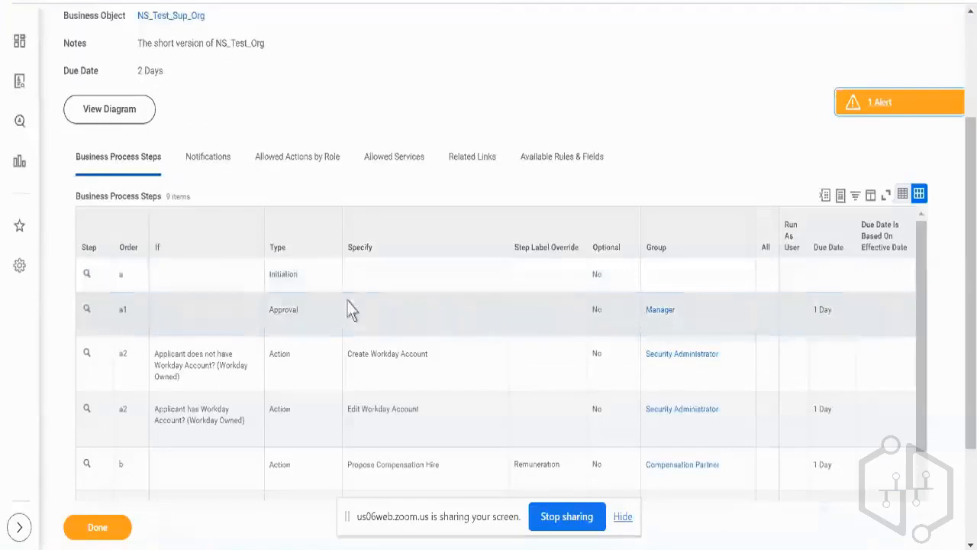
click(350, 309)
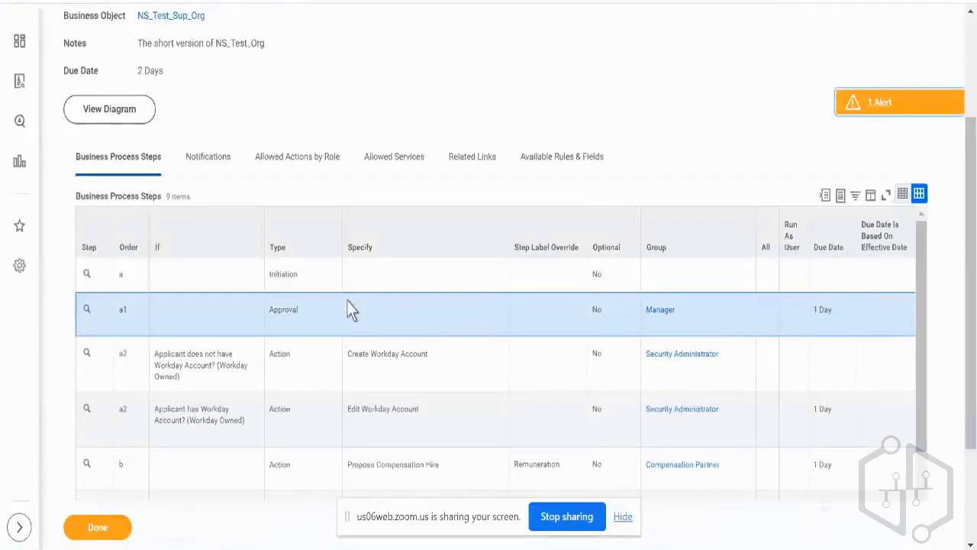
scroll(349, 310, right, 2)
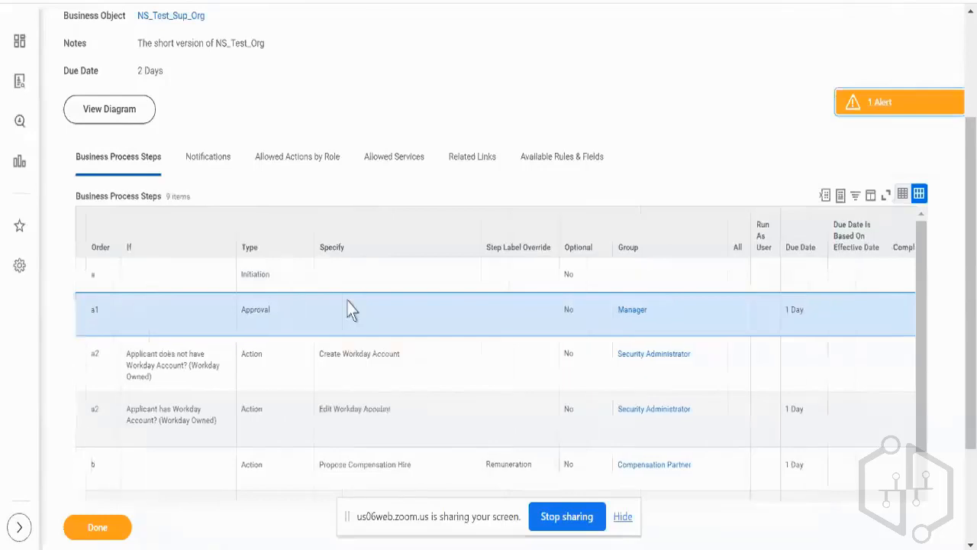
double_click(602, 319)
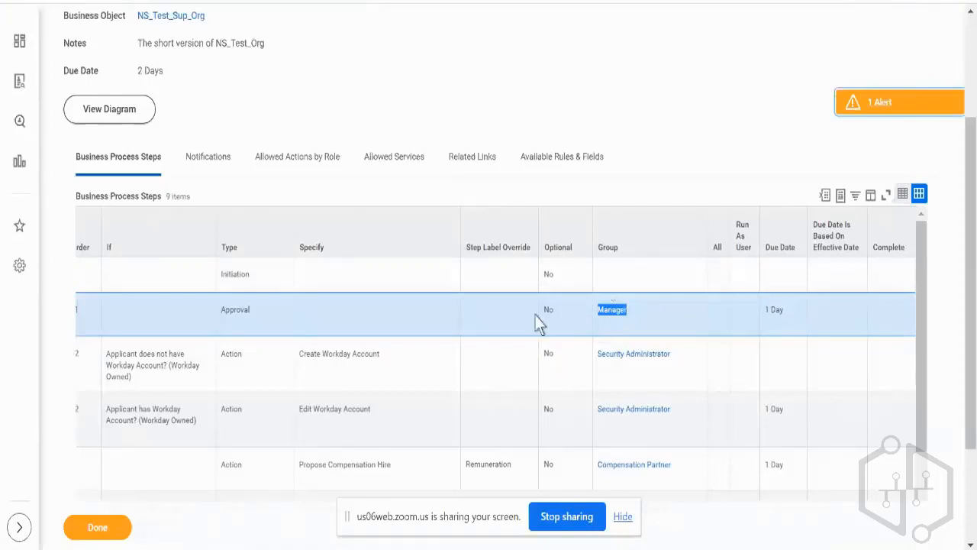
scroll(525, 318, left, 1)
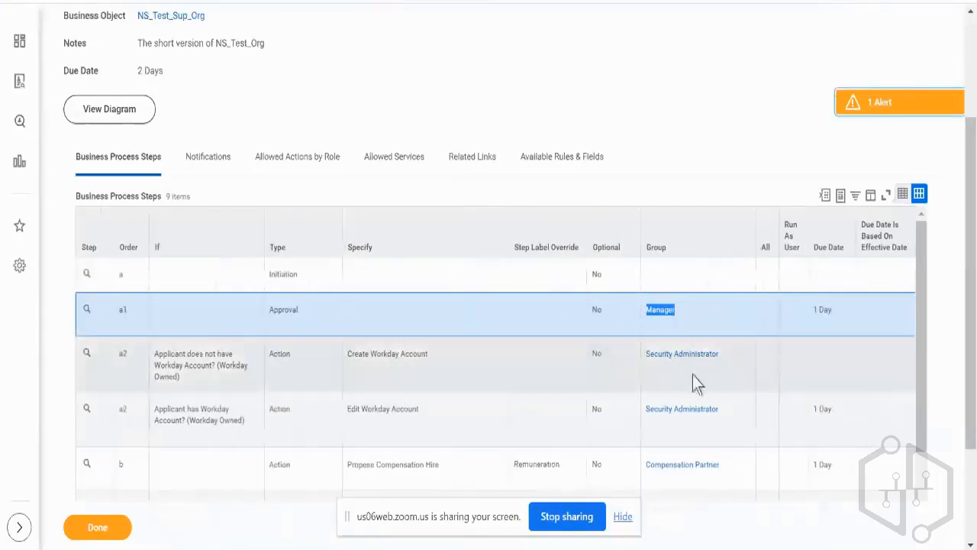
Examine the Create Workday Account, Edit Workday Account and Propose Compensation Hire steps in the Hire business process definition.
click(413, 356)
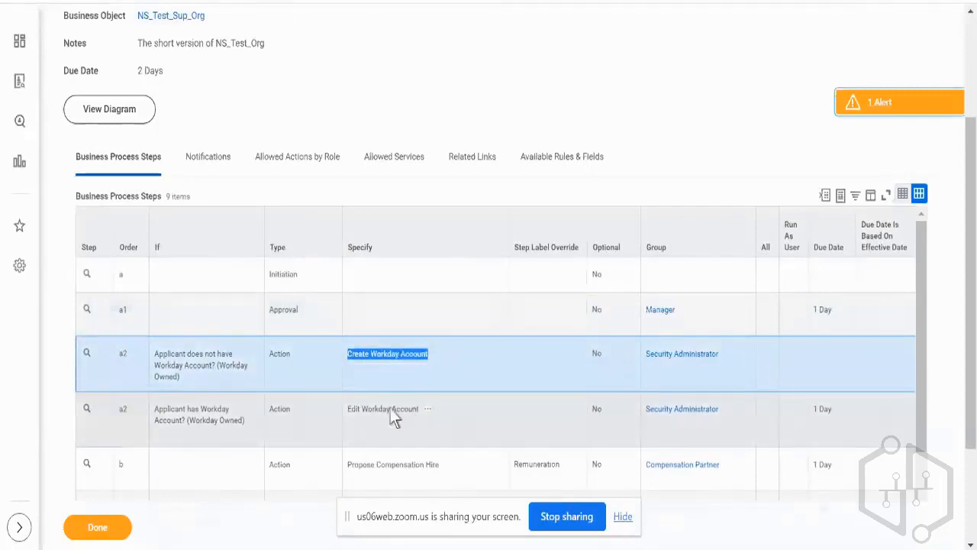
click(391, 407)
scroll(390, 407, down, 1)
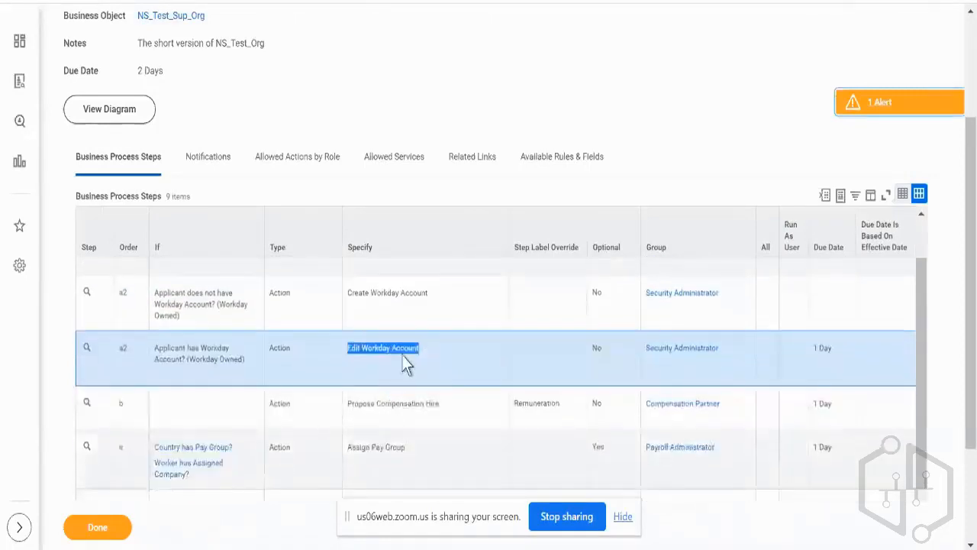
scroll(404, 364, down, 3)
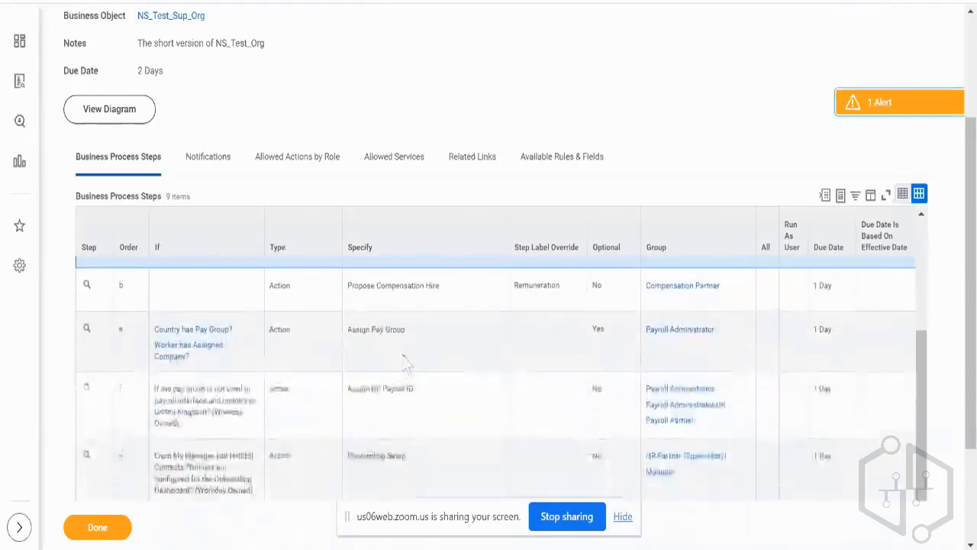
click(488, 291)
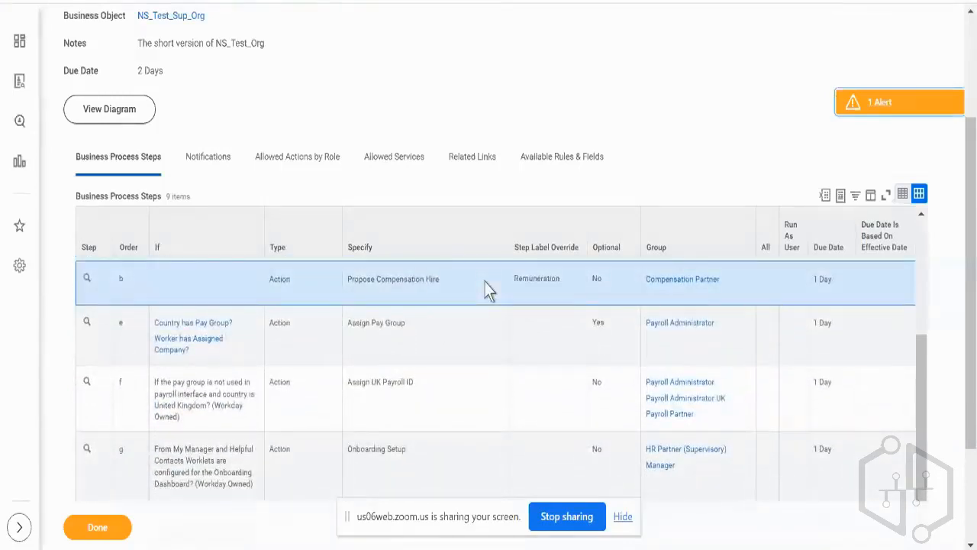
triple_click(405, 279)
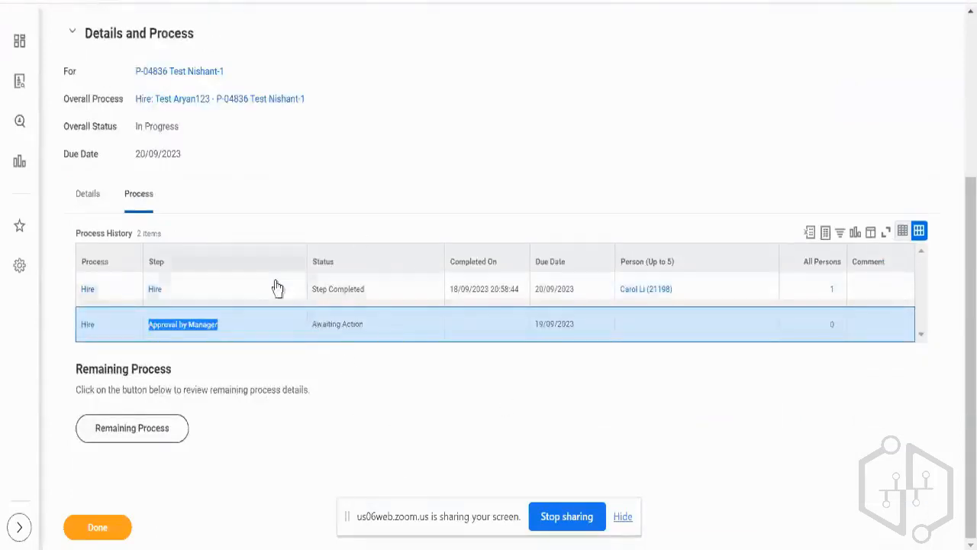
Open NS_Test_Sup_Org and review the unfilled position and in-progress hire in its staffing information.
scroll(260, 216, up, 3)
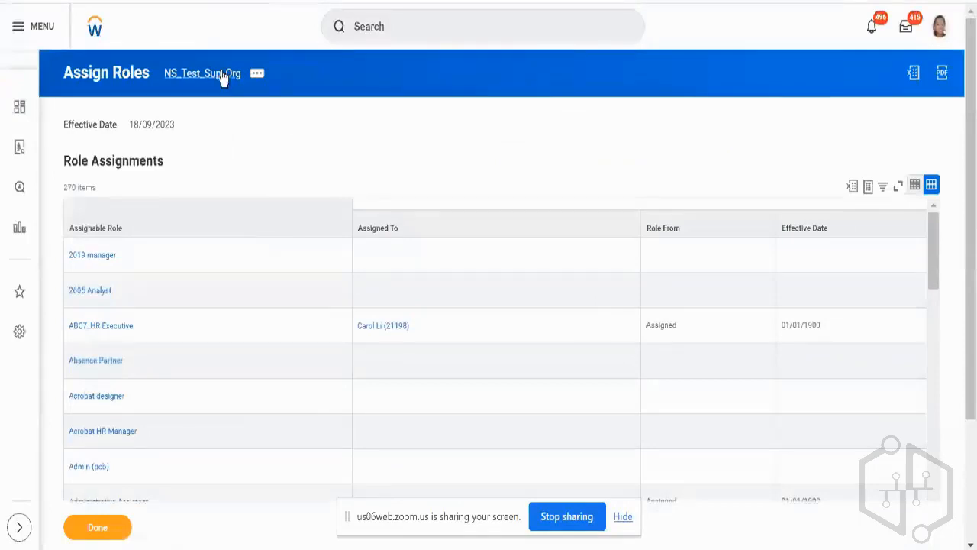
click(221, 76)
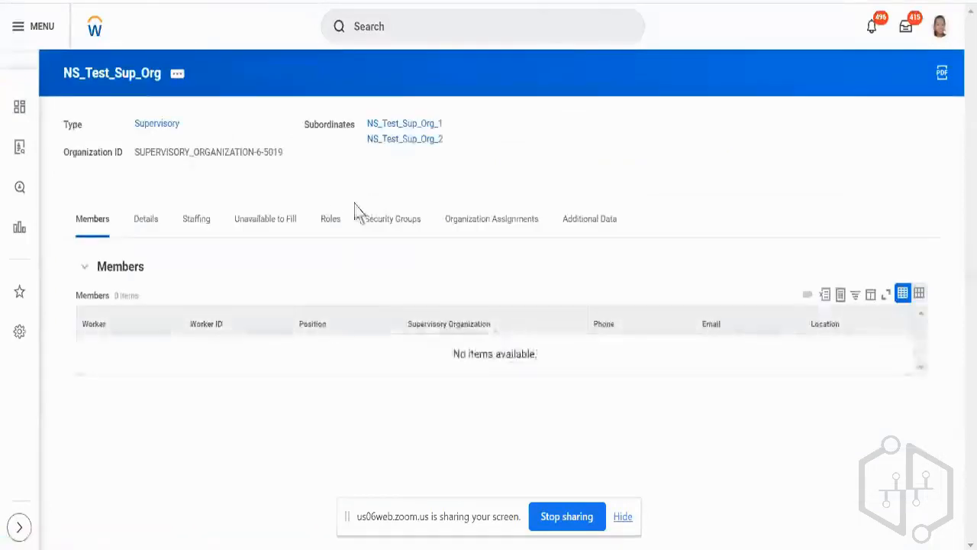
click(331, 220)
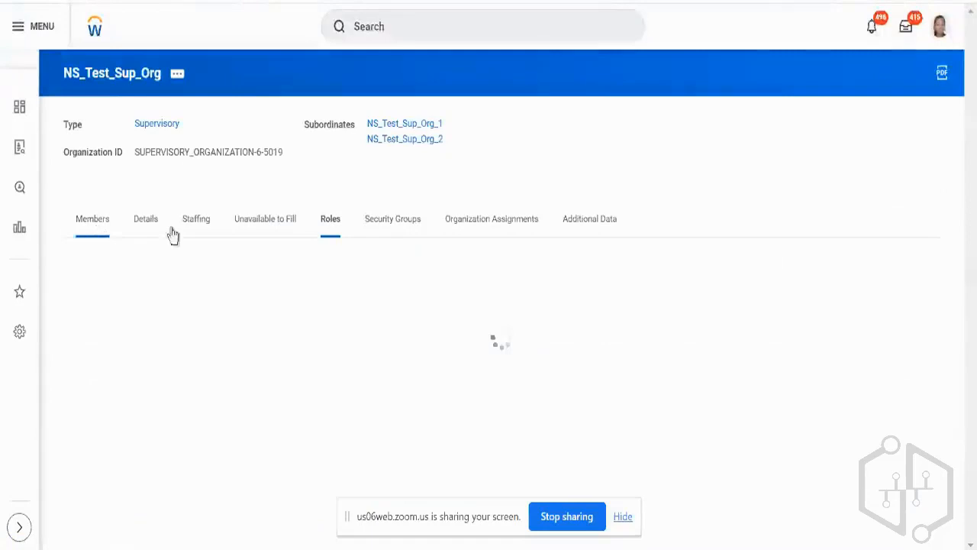
click(202, 223)
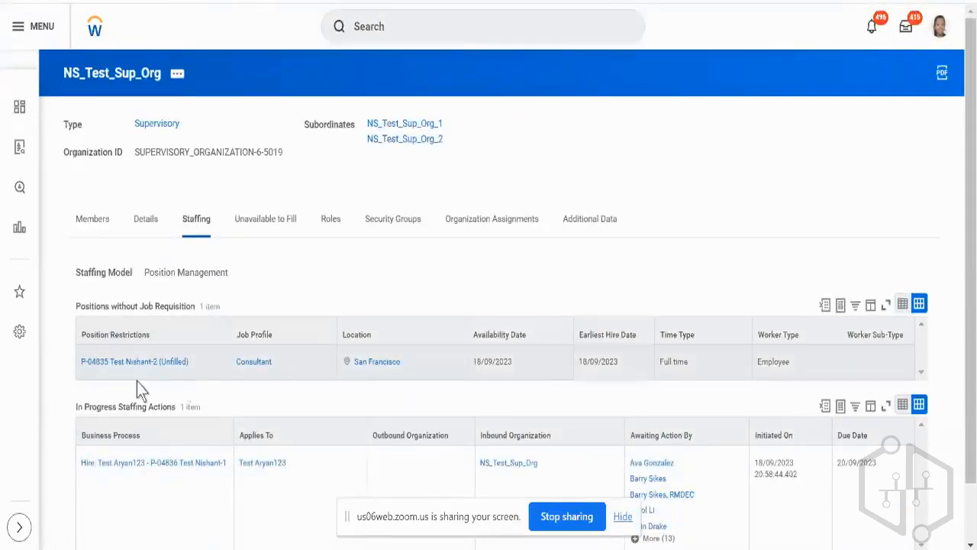
scroll(182, 388, down, 2)
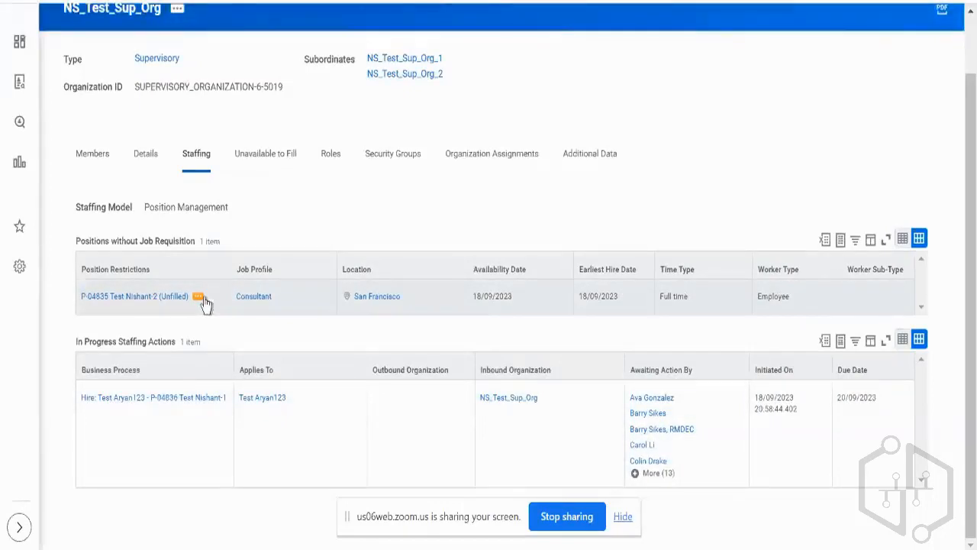
Start Hire Employee for the unfilled Consultant position, choosing to create a new pre-hire.
click(203, 299)
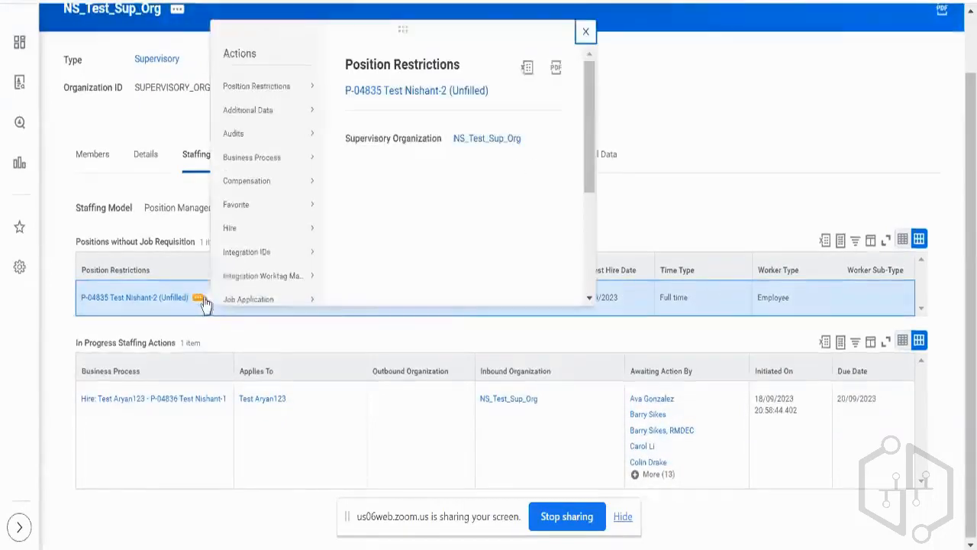
mouse_move(242, 239)
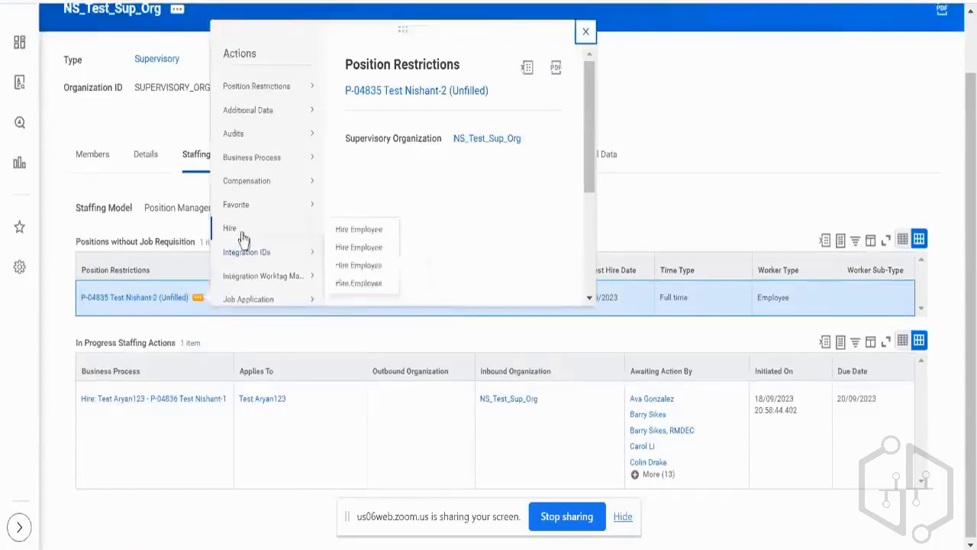
click(361, 247)
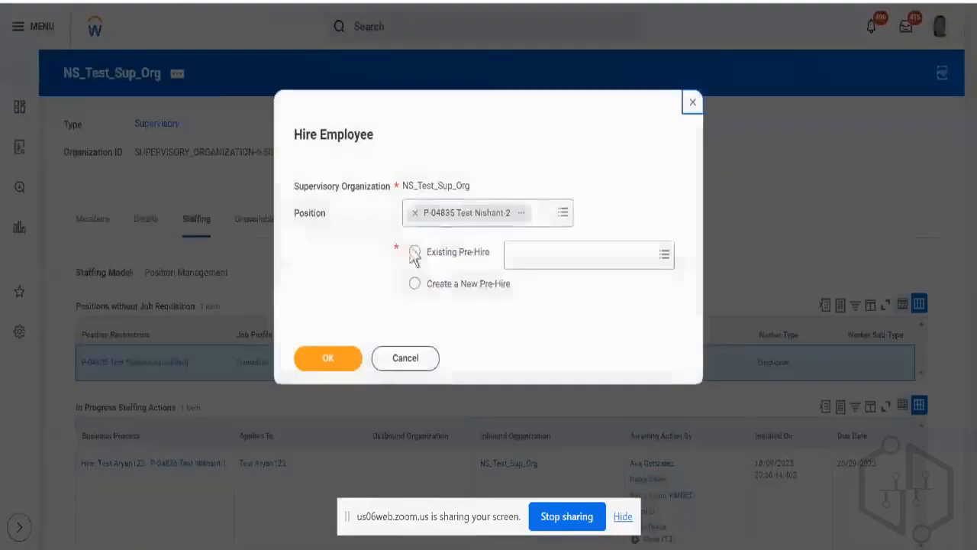
click(460, 286)
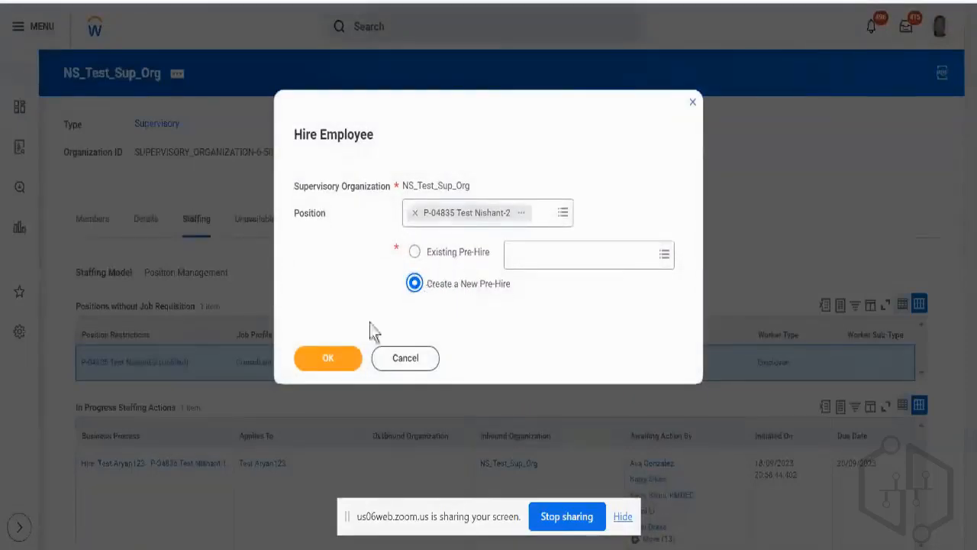
click(356, 348)
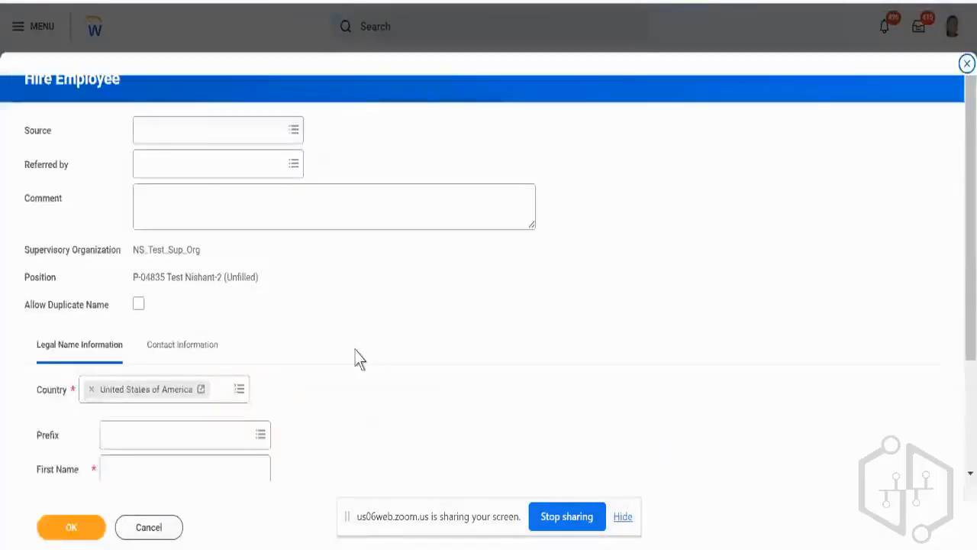
Enter the new pre-hire's first name and last name in the legal name information.
scroll(356, 359, down, 2)
click(201, 342)
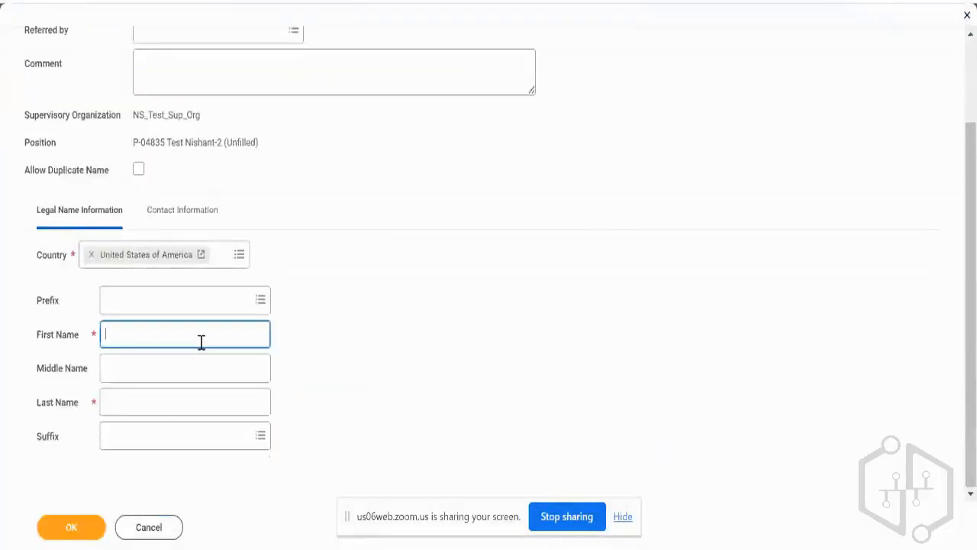
text(Test)
key(Tab)
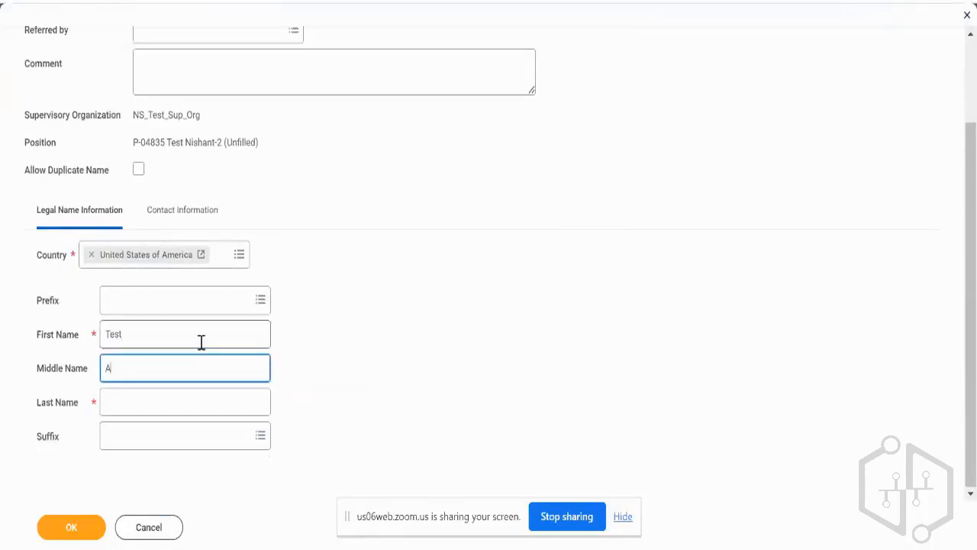
key(Tab)
text(Ary)
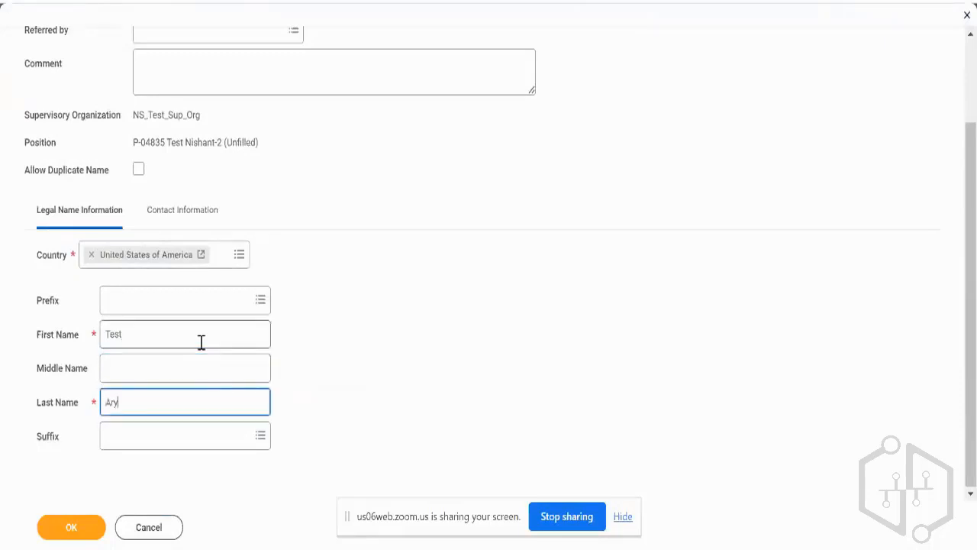
text(an234)
Add the pre-hire's phone number as contact information with device Mobile and type Home, and confirm the pre-hire.
click(170, 213)
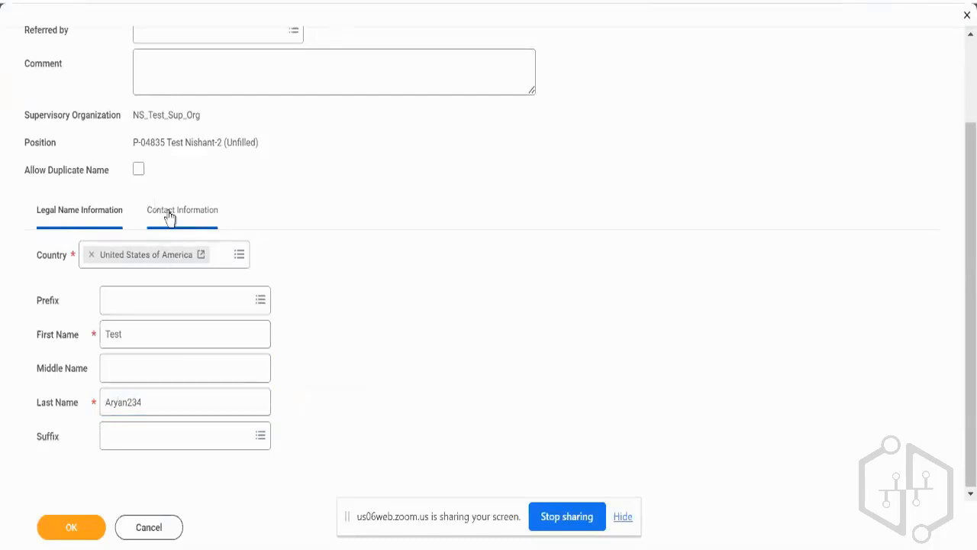
click(88, 304)
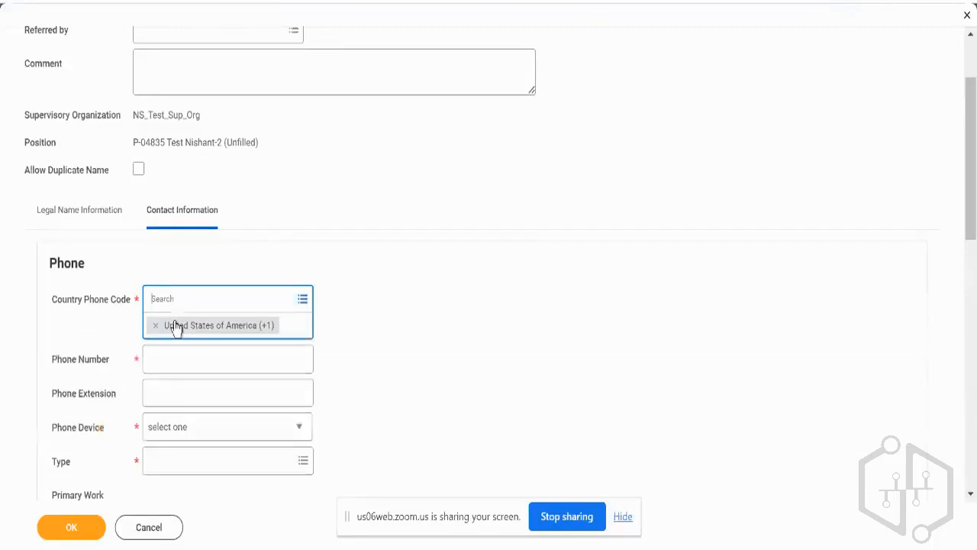
click(184, 371)
text(******)
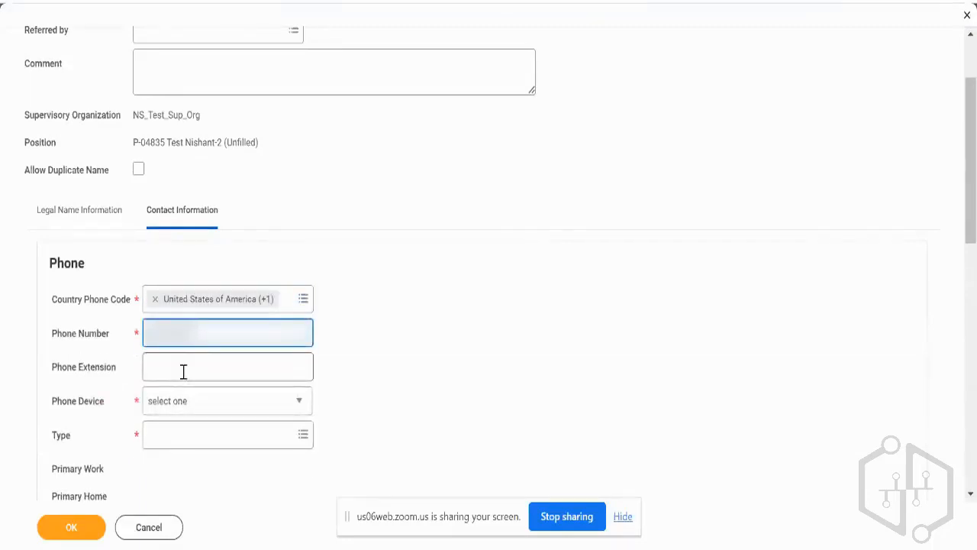
click(201, 411)
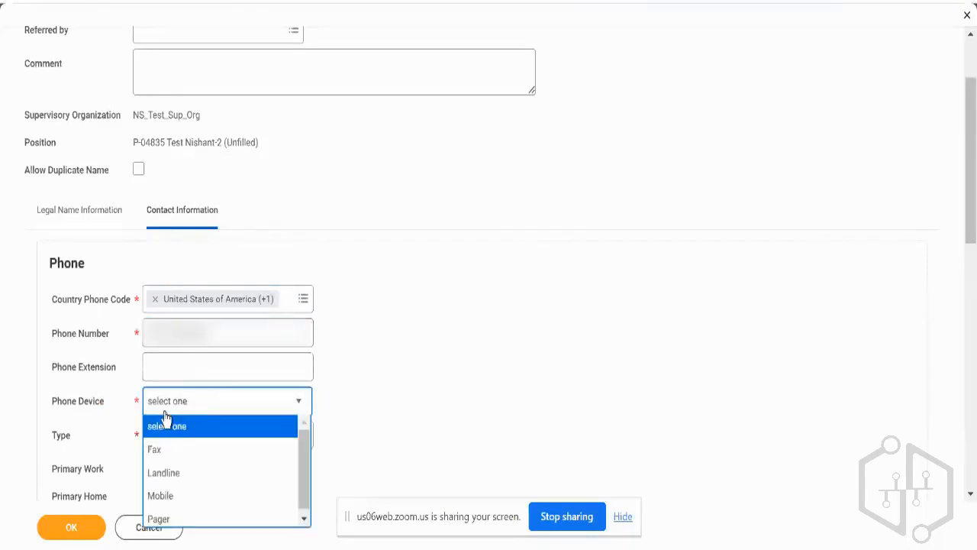
click(170, 483)
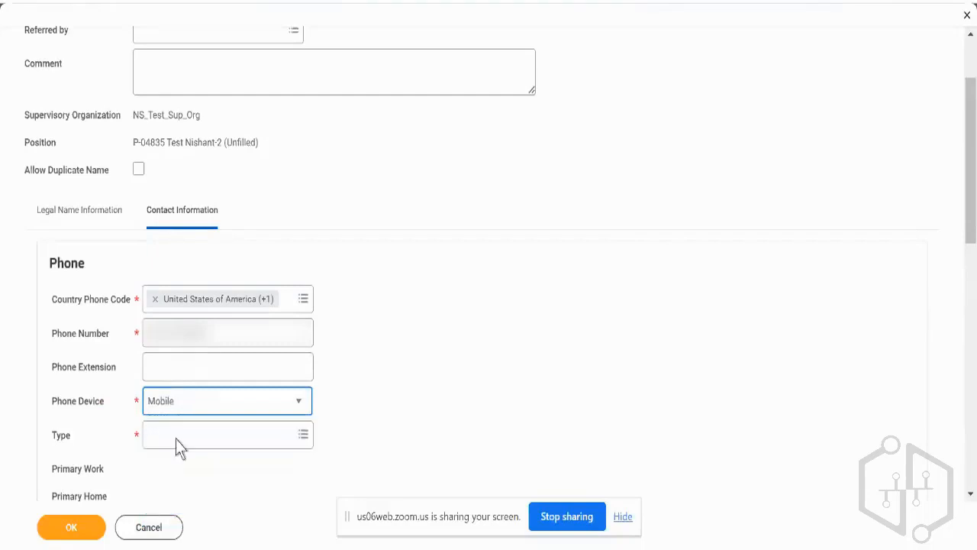
click(177, 437)
text(home)
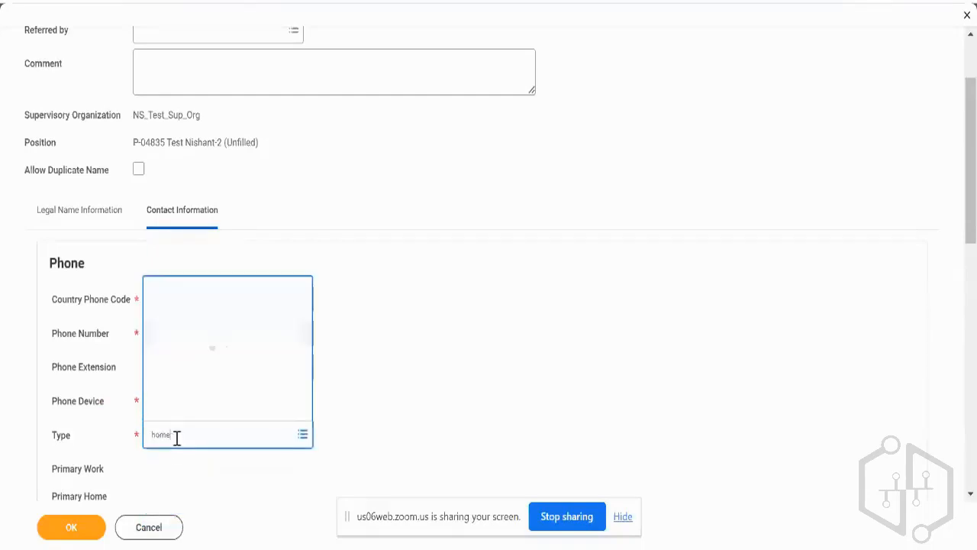
key(Return)
scroll(373, 400, down, 4)
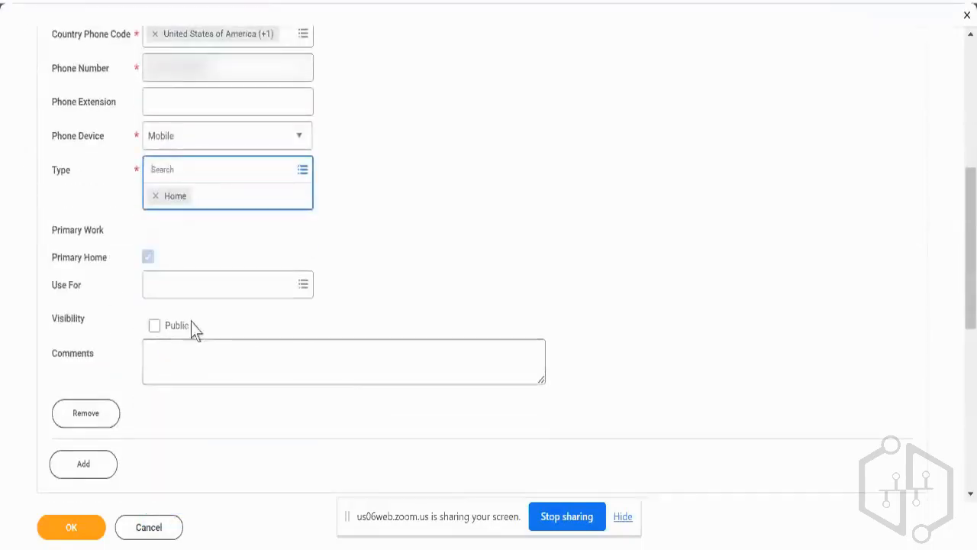
scroll(260, 318, down, 4)
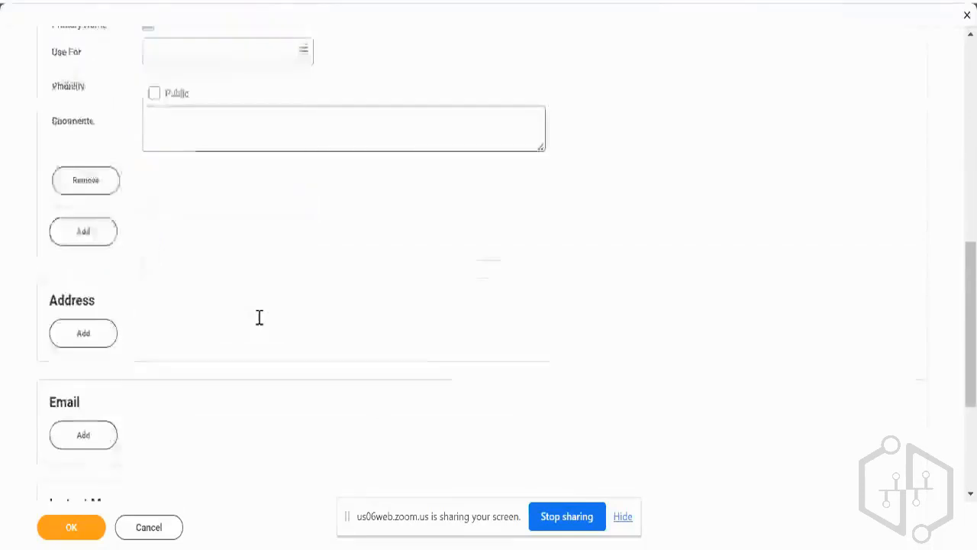
click(71, 527)
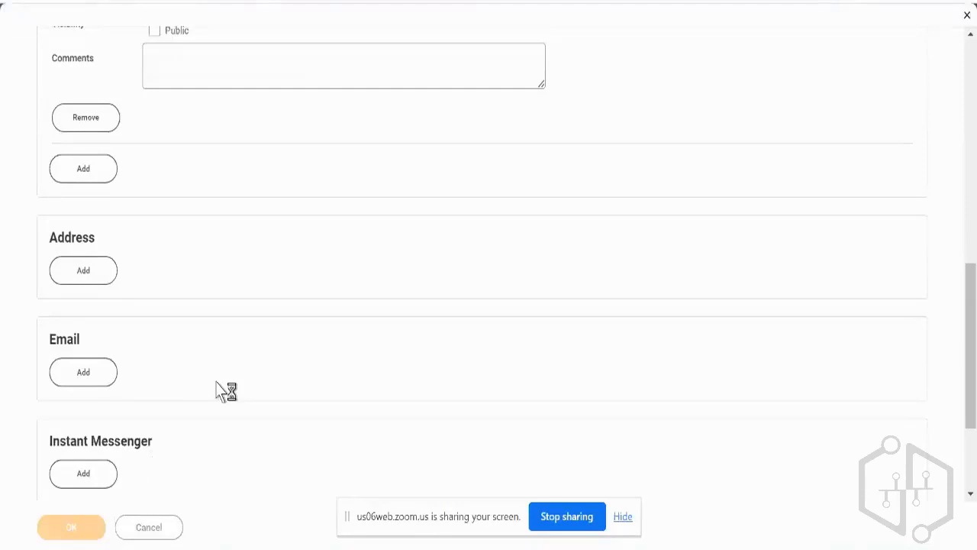
Set the hire date to 18/09/2023 and the Employee Type to Regular, and submit the hire.
scroll(252, 187, up, 8)
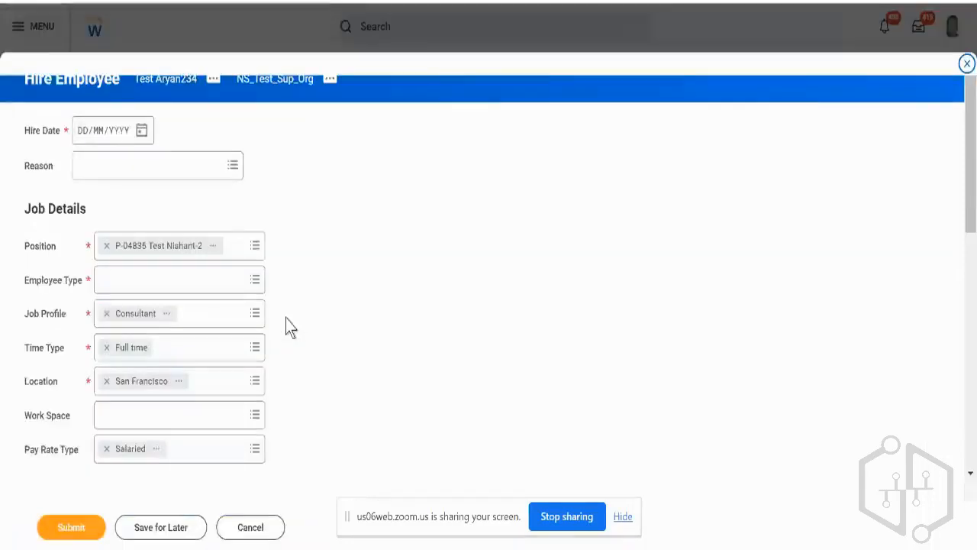
click(140, 132)
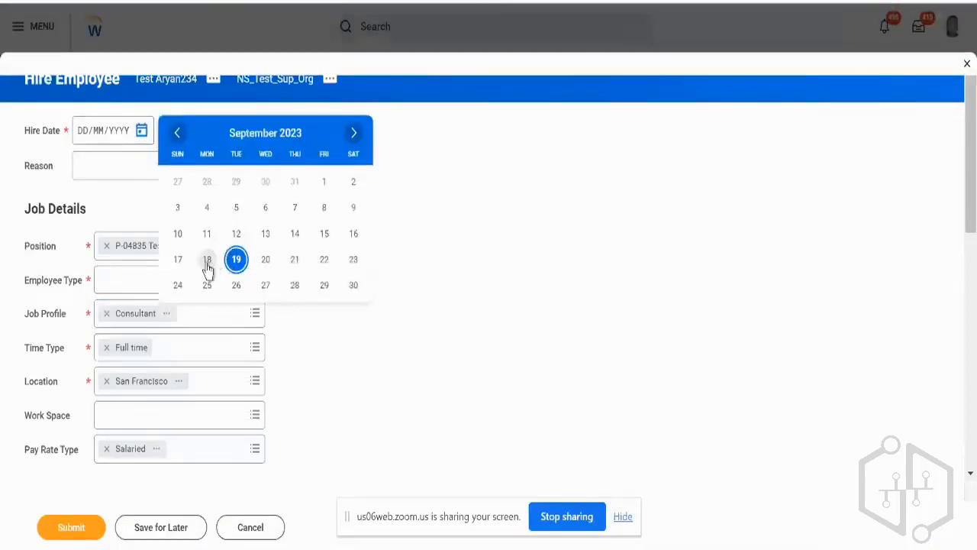
click(207, 259)
click(228, 283)
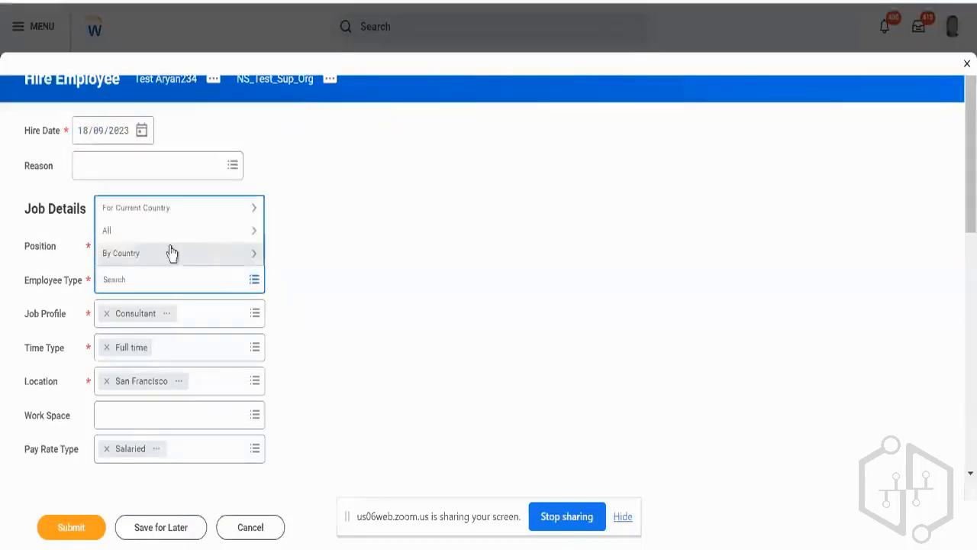
text(reg)
key(Return)
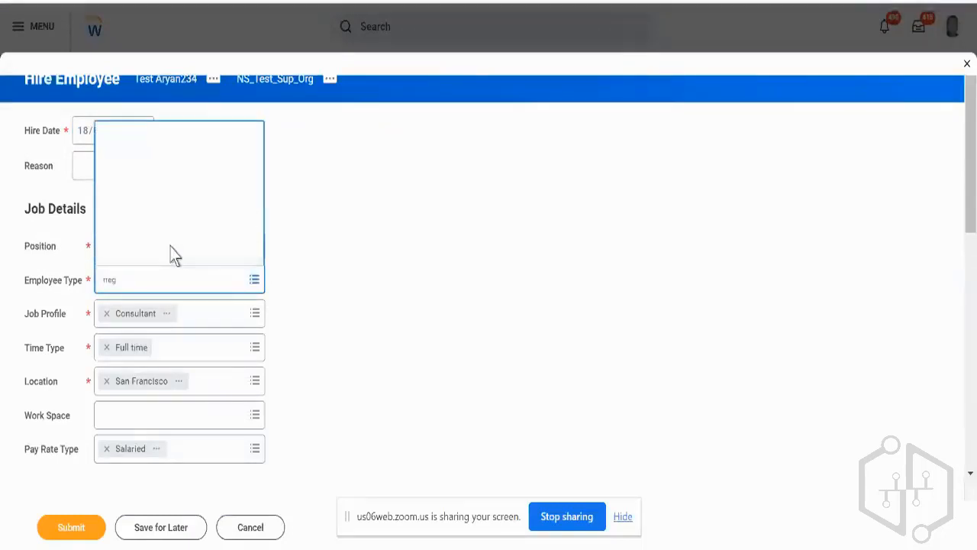
text(re)
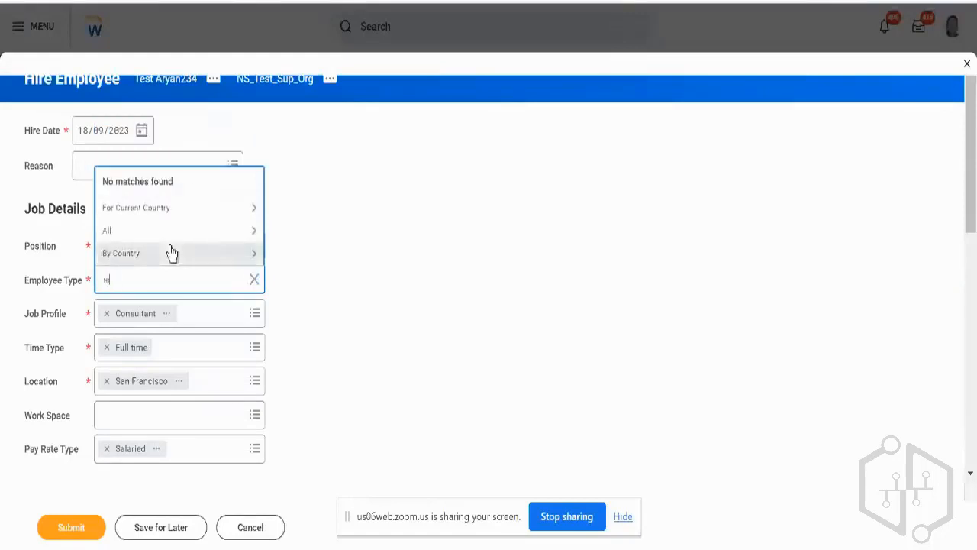
text(gu)
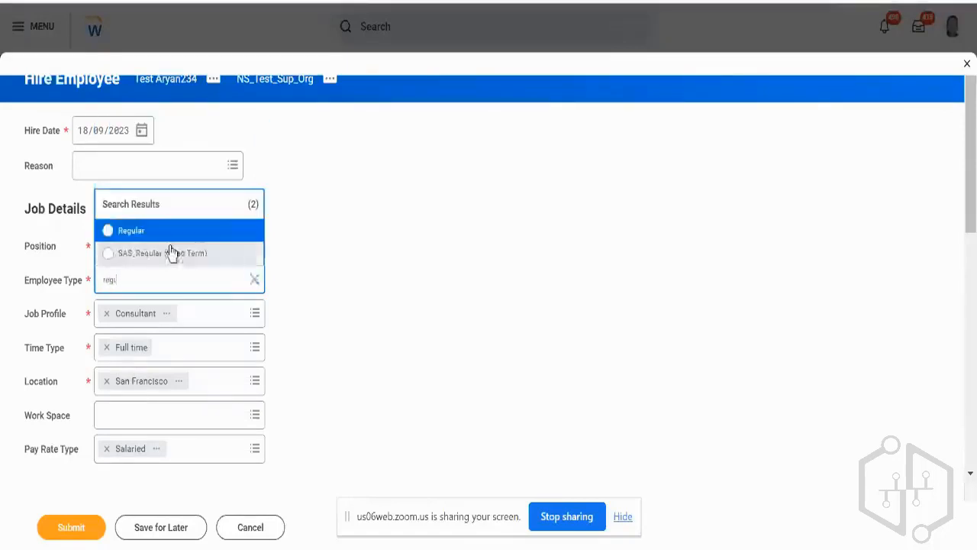
key(Return)
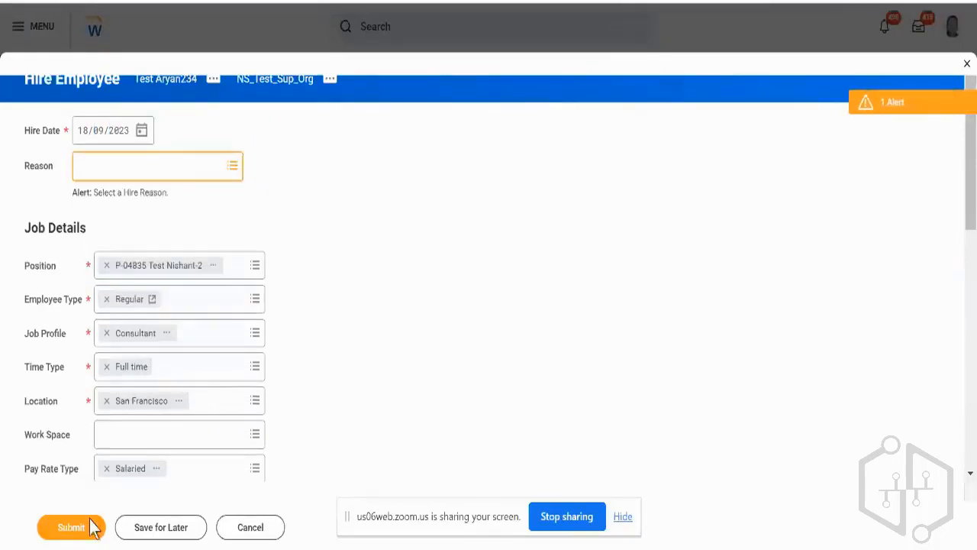
click(84, 533)
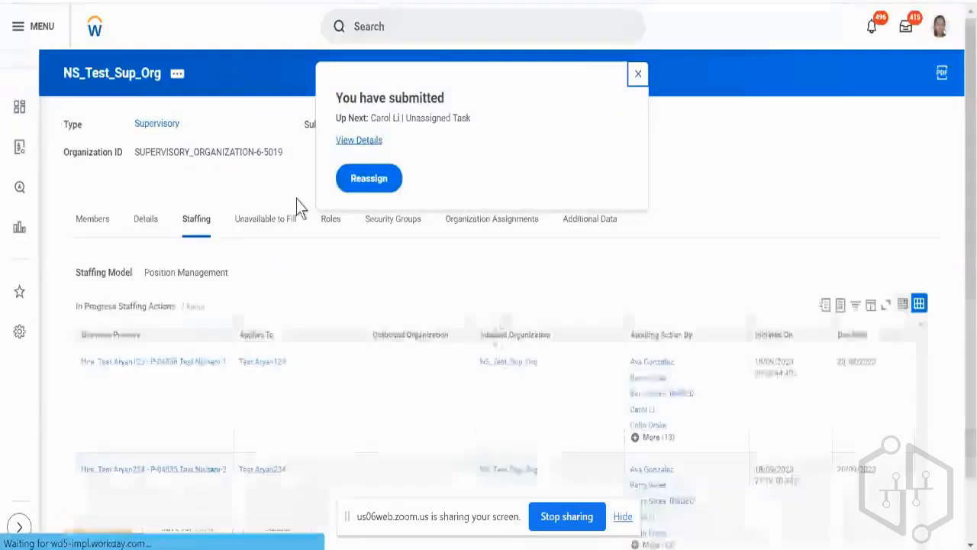
Open the reassignment audit for the submitted hire and sort its business process steps by date in descending order.
click(361, 194)
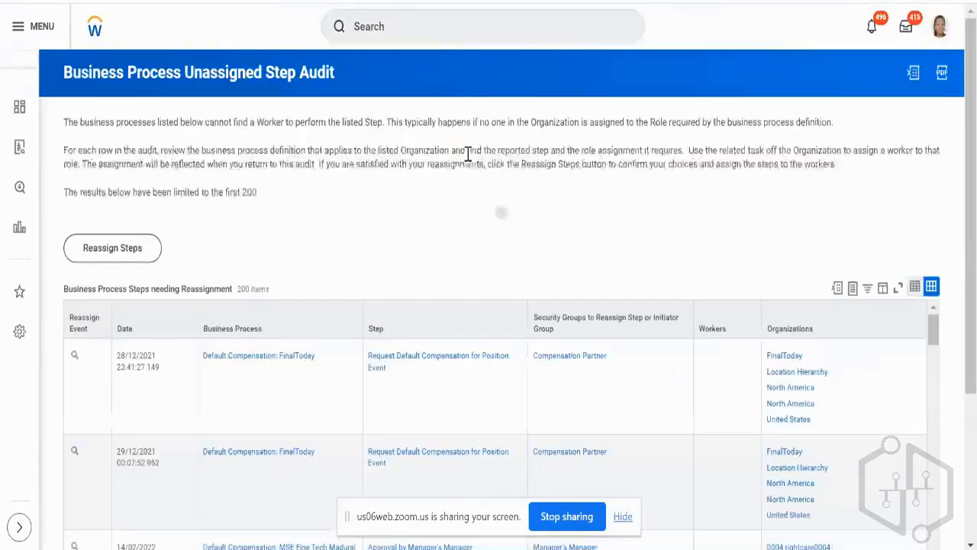
click(151, 330)
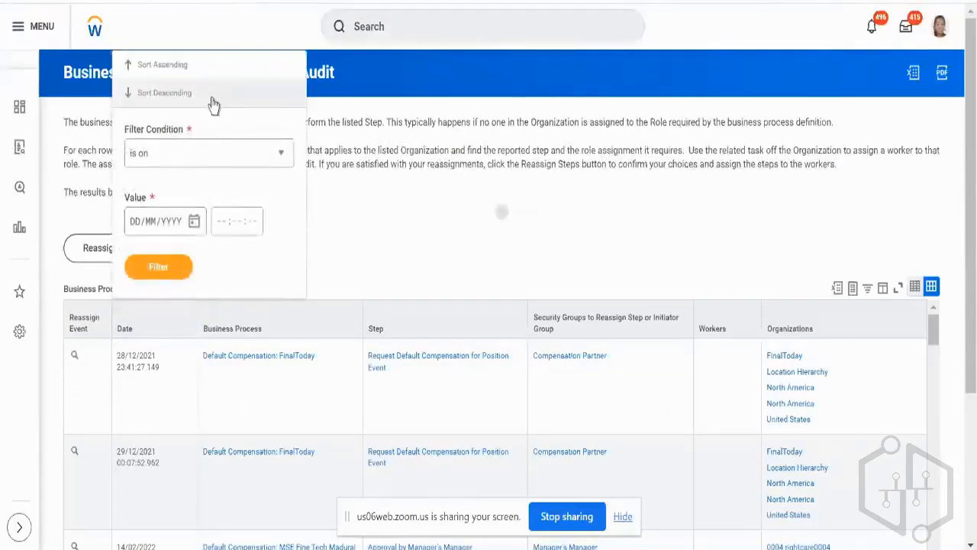
click(213, 100)
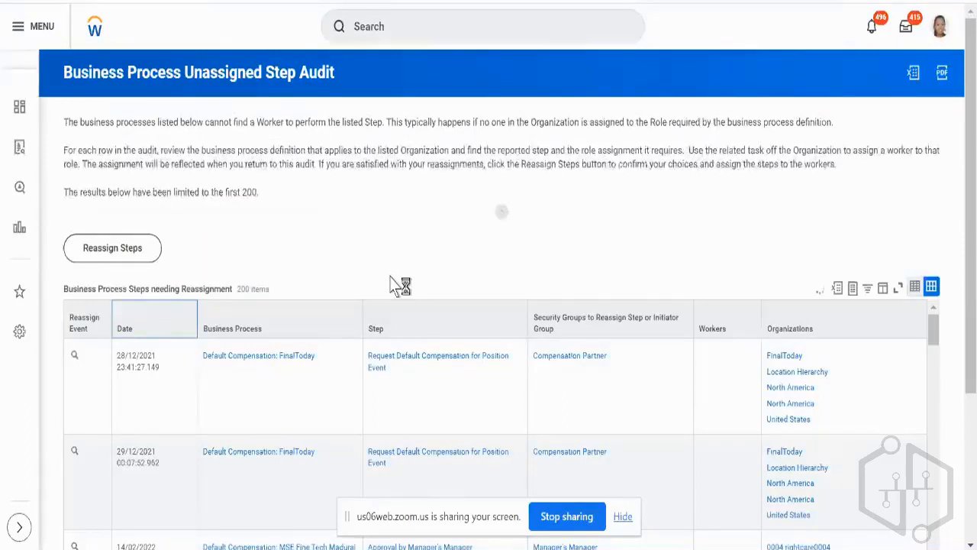
Search the audit's Business Process filter values for the new pre-hire's name, dismiss the filter and open the inbox.
scroll(390, 276, down, 3)
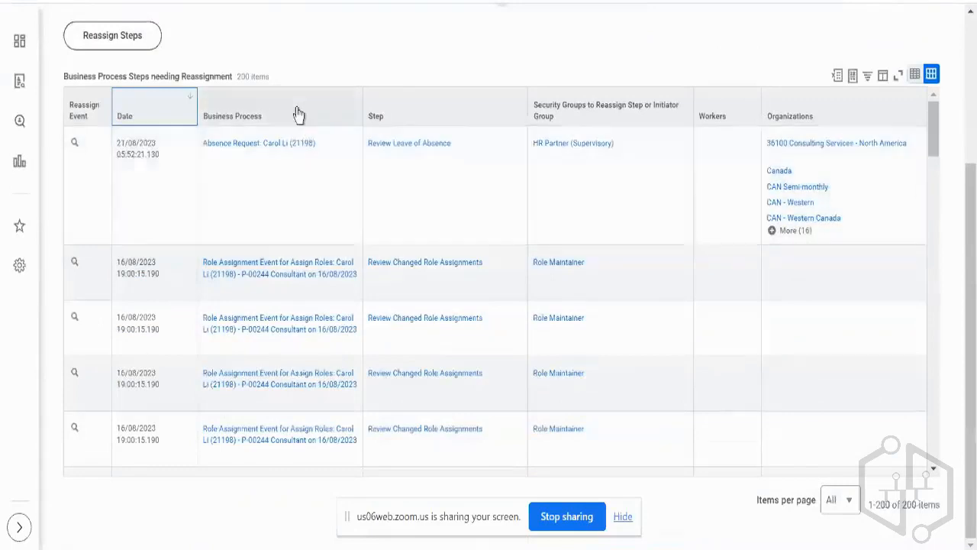
click(298, 114)
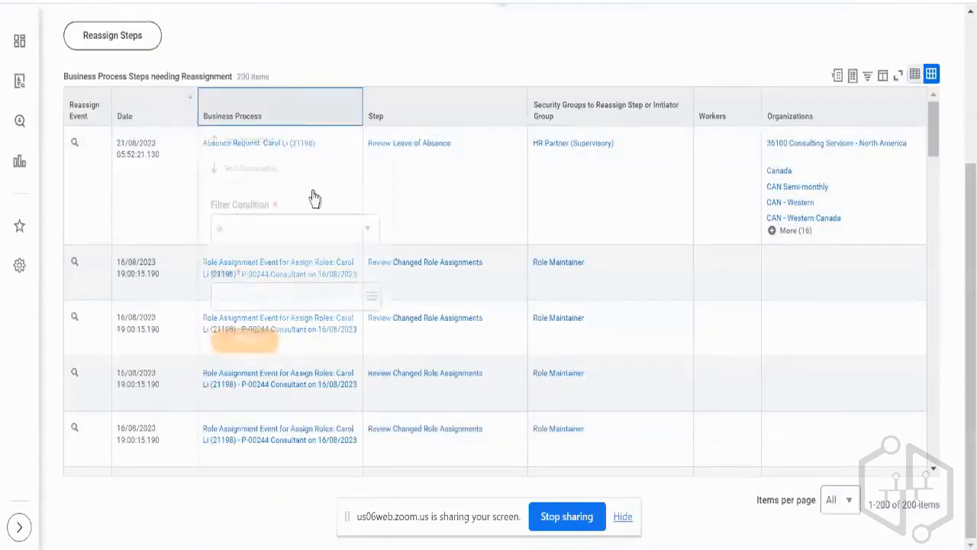
click(301, 294)
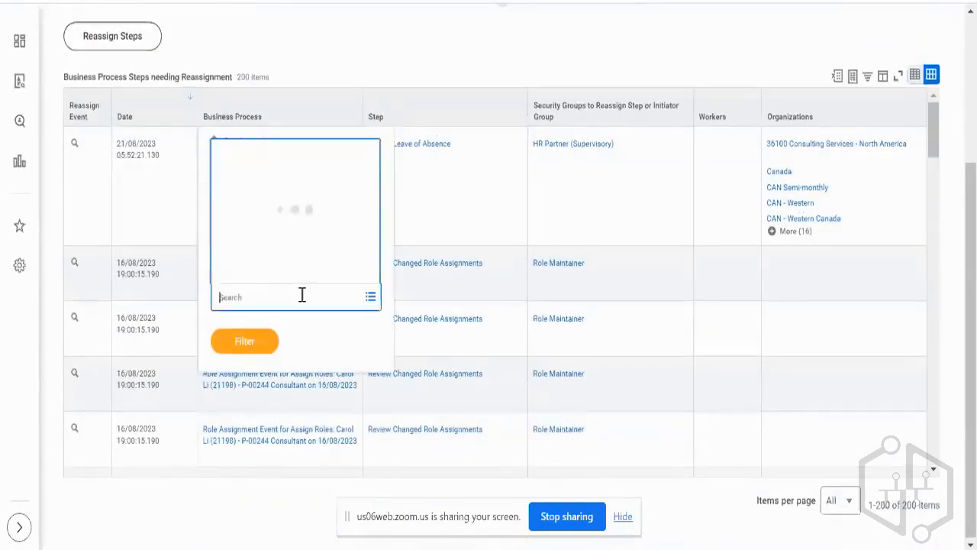
text(aryan234)
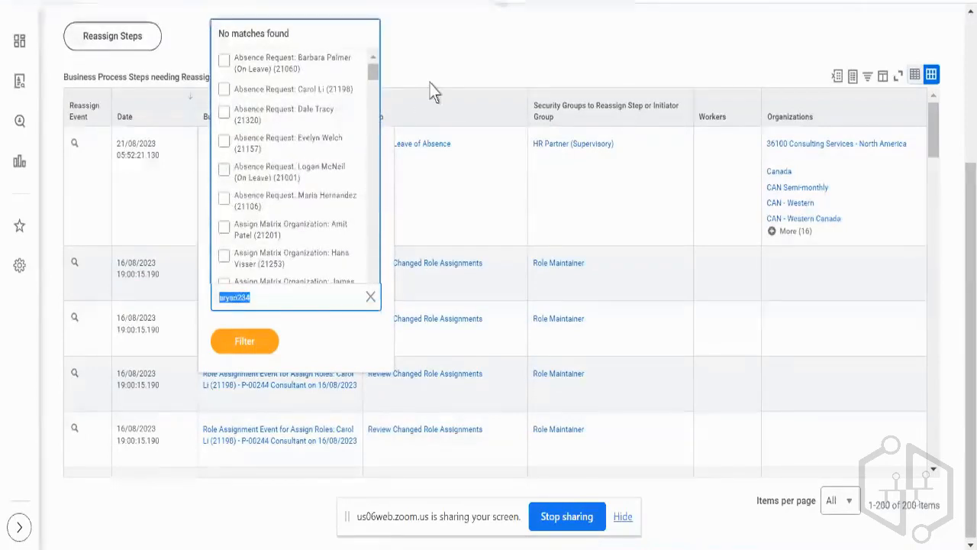
scroll(432, 92, up, 3)
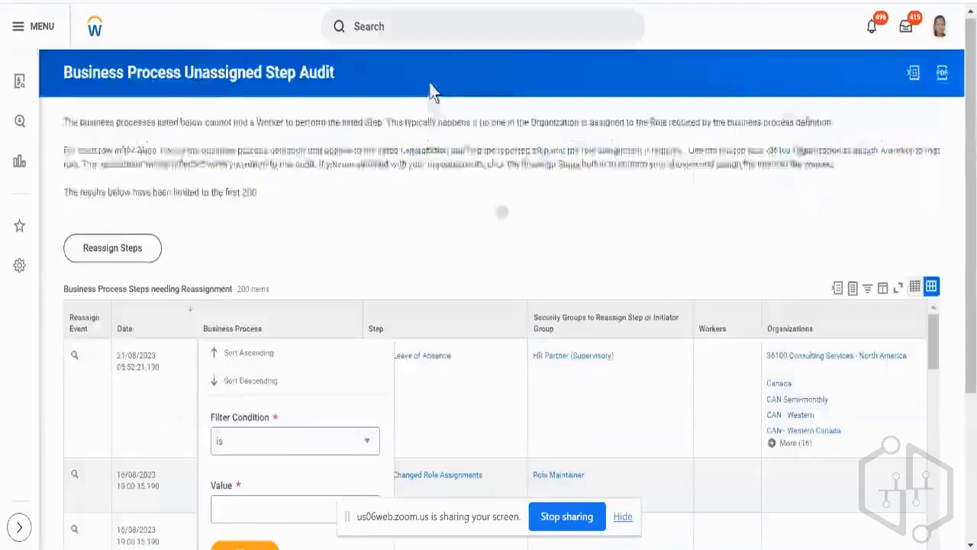
click(701, 59)
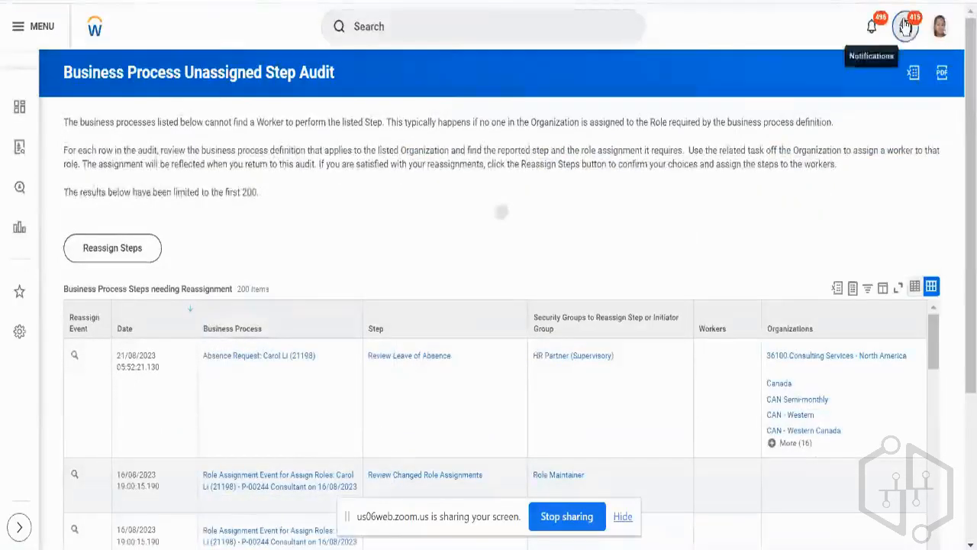
click(906, 26)
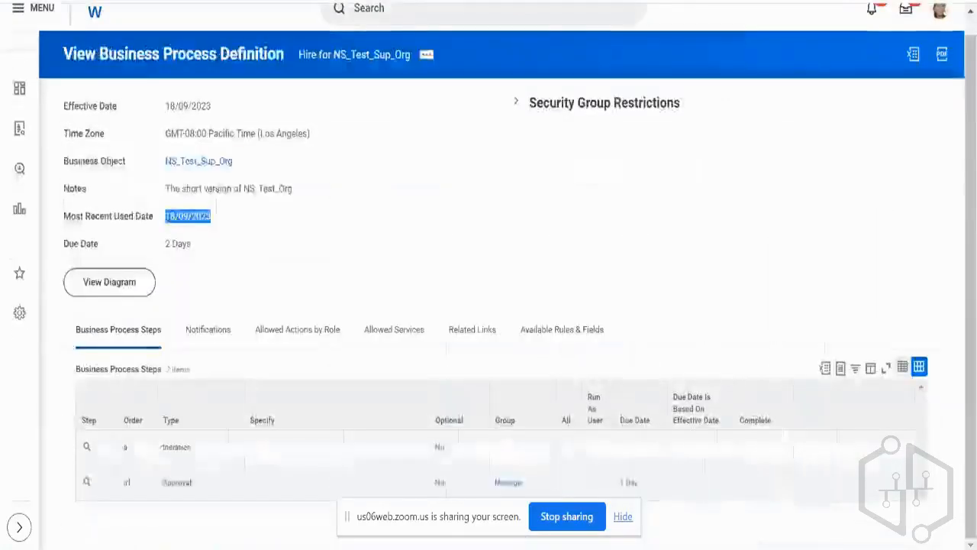
Open NS_Test_Sup_Org from its Hire business process definition and show the organization's role assignments.
right_click(213, 168)
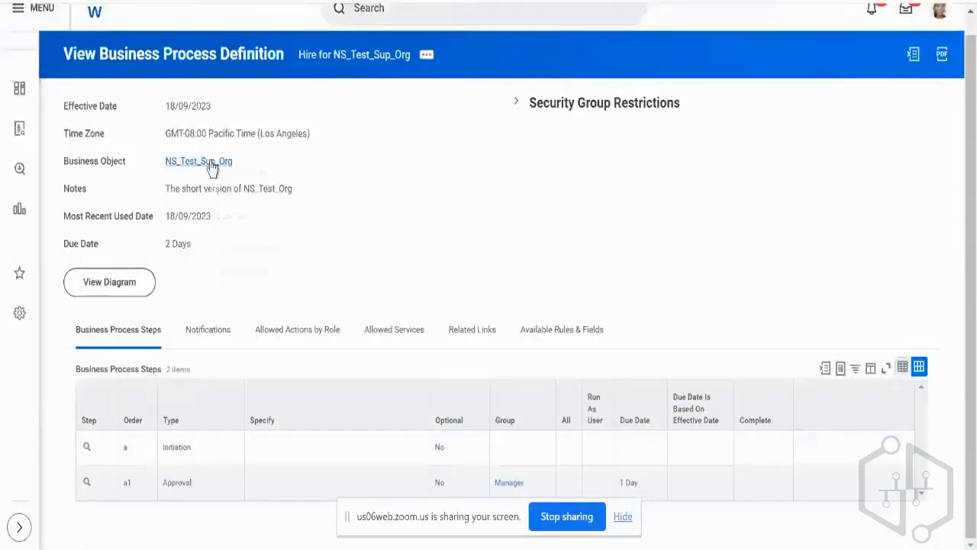
click(253, 180)
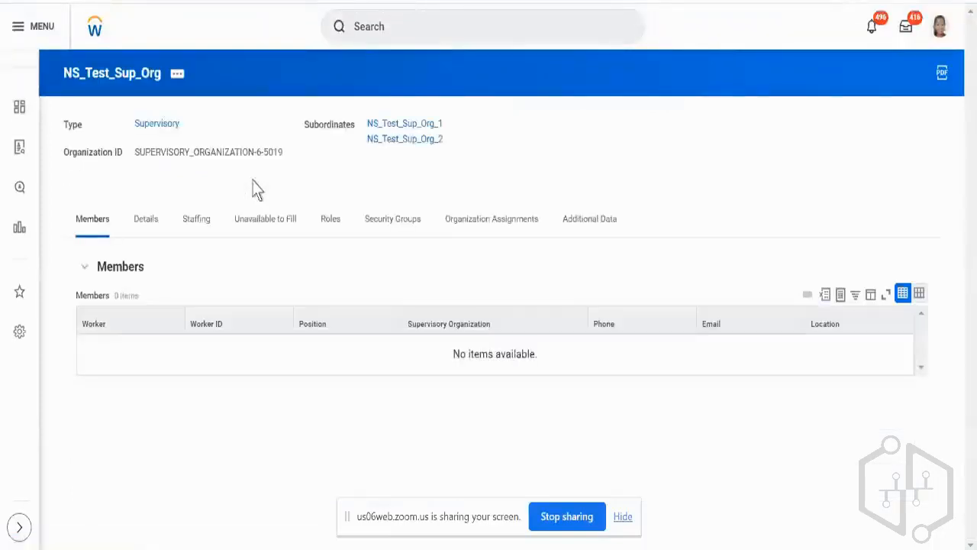
click(331, 221)
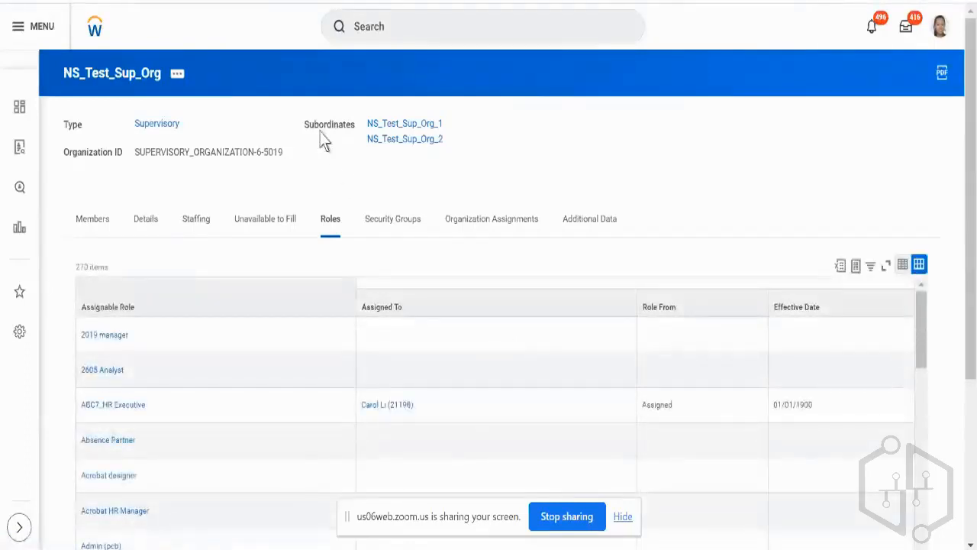
Filter the organization's assignable roles to those that are Manager.
click(265, 284)
text(manager)
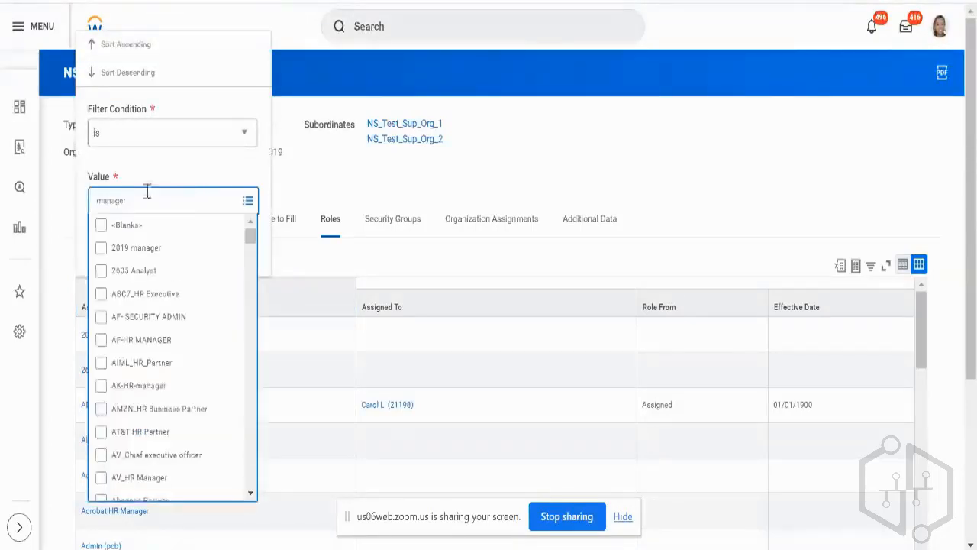
key(Return)
scroll(179, 336, down, 6)
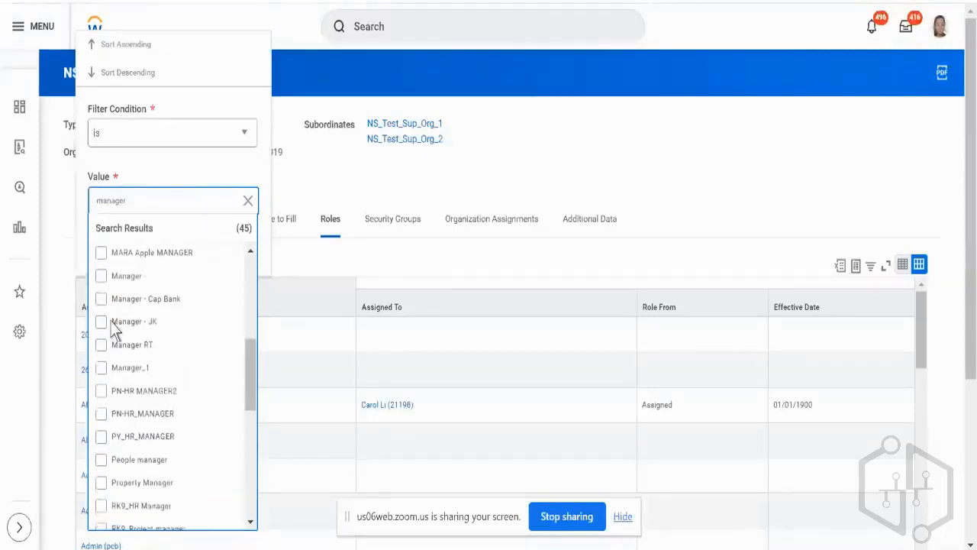
click(100, 275)
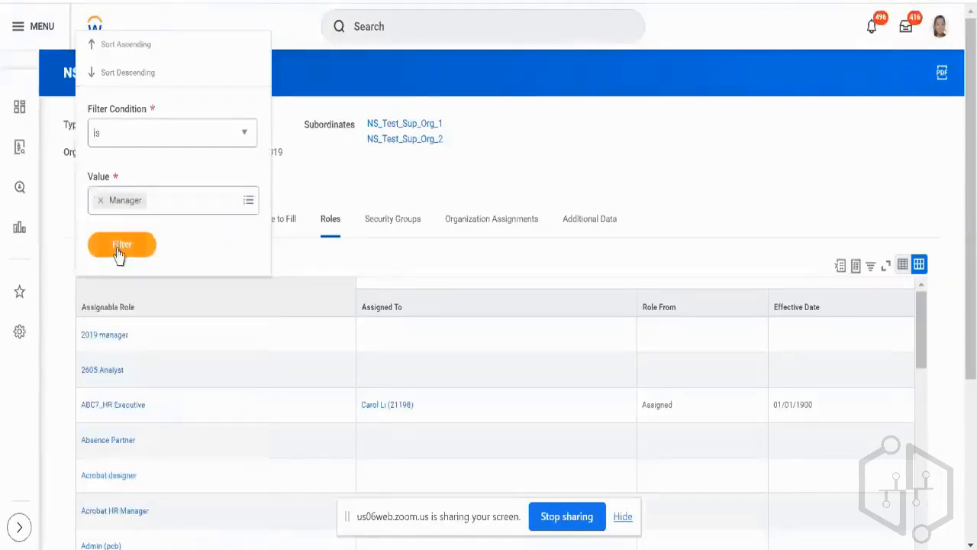
click(118, 244)
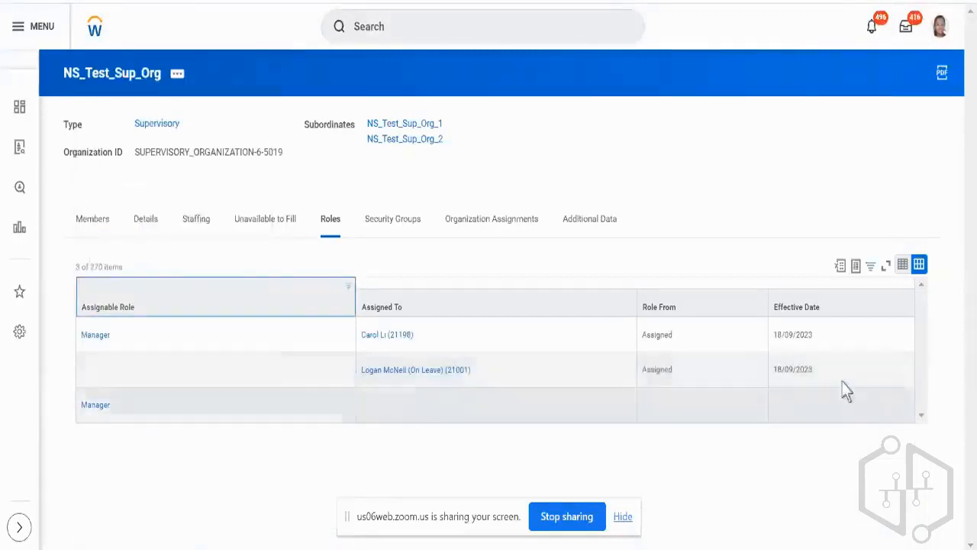
Check the effective dates of the two Manager assignments and which worker's account is signed in.
double_click(795, 372)
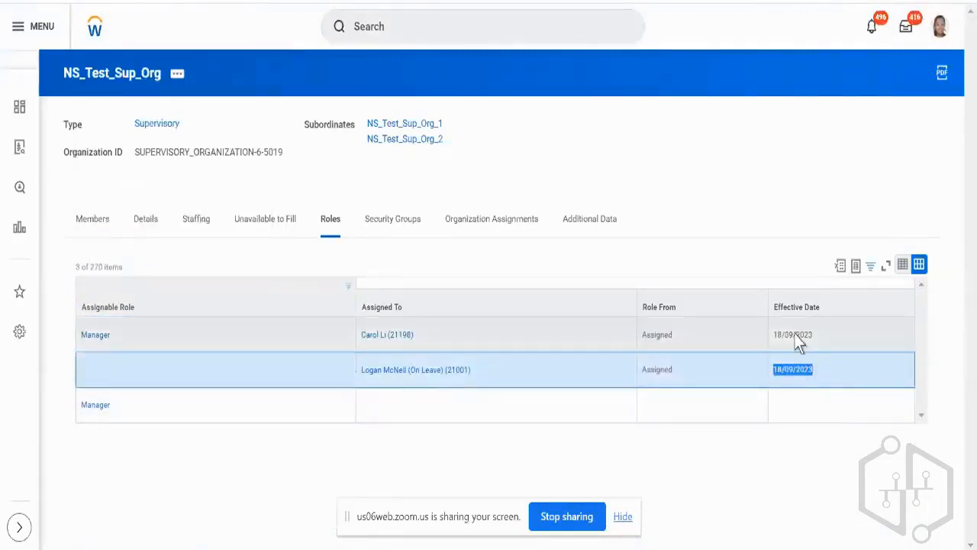
double_click(796, 339)
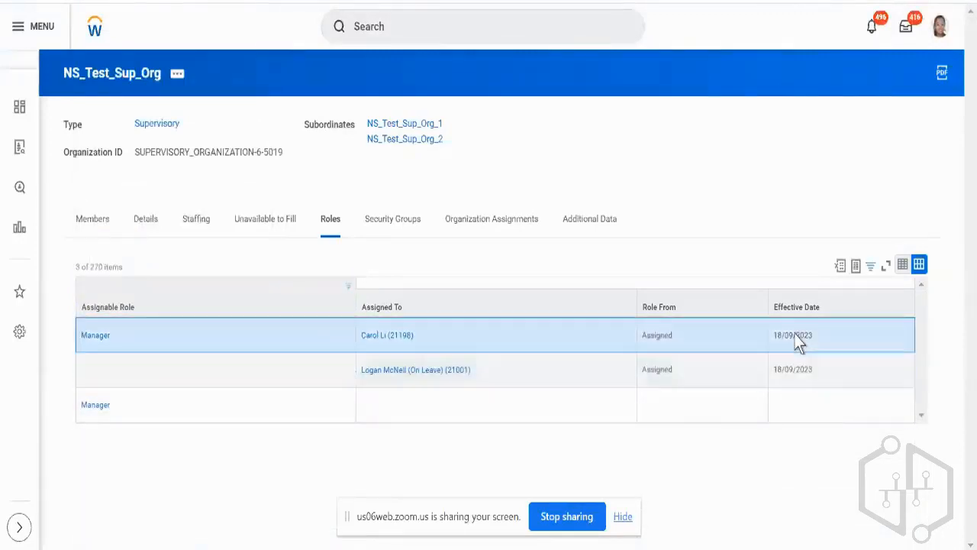
click(942, 32)
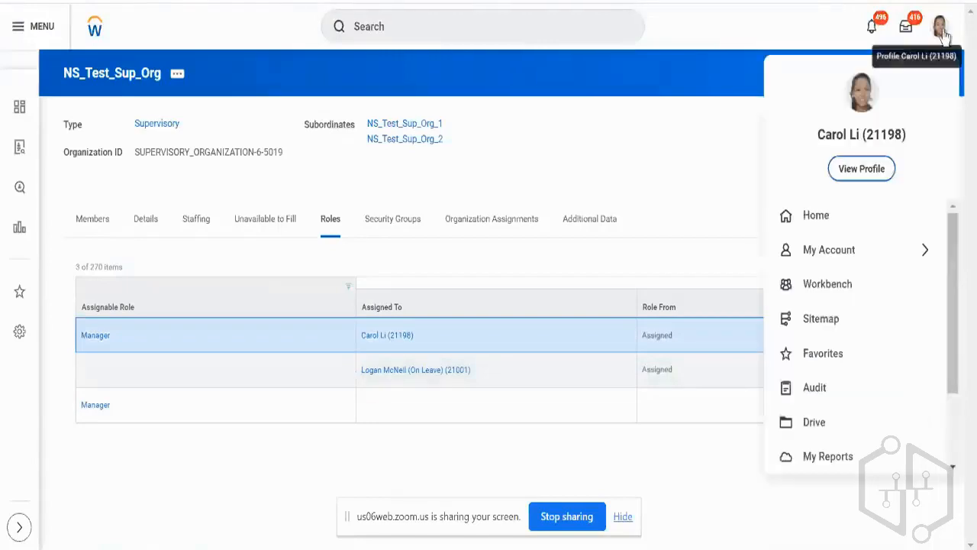
click(706, 220)
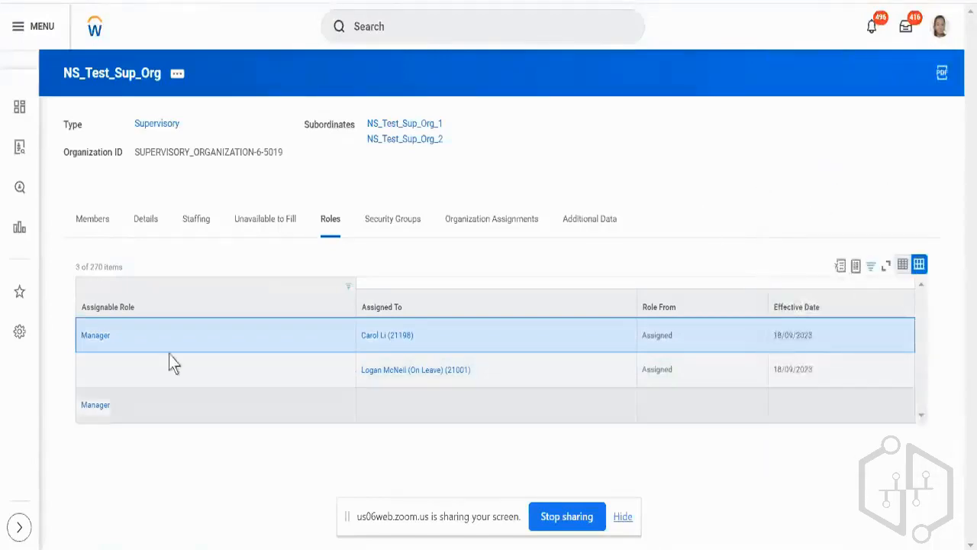